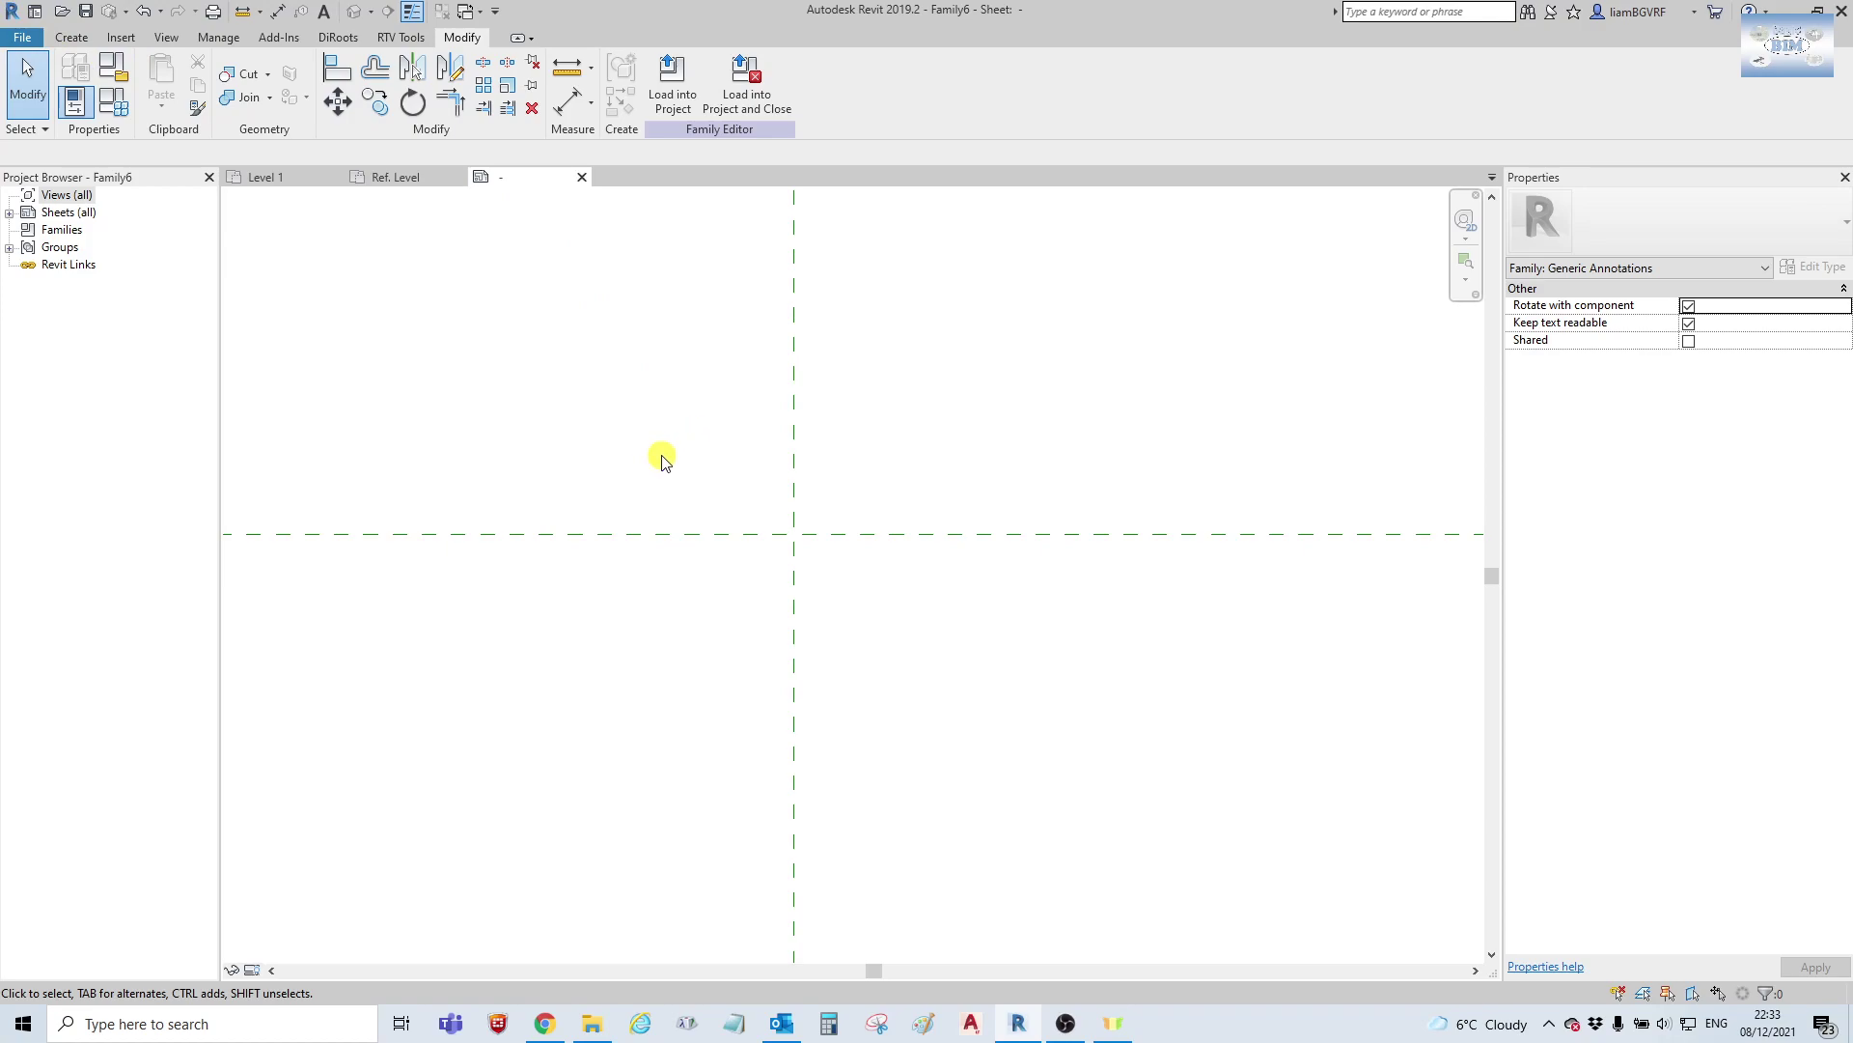
left_click(1687, 322)
middle_click_drag(641, 352, 657, 409)
middle_click_drag(749, 521, 668, 411)
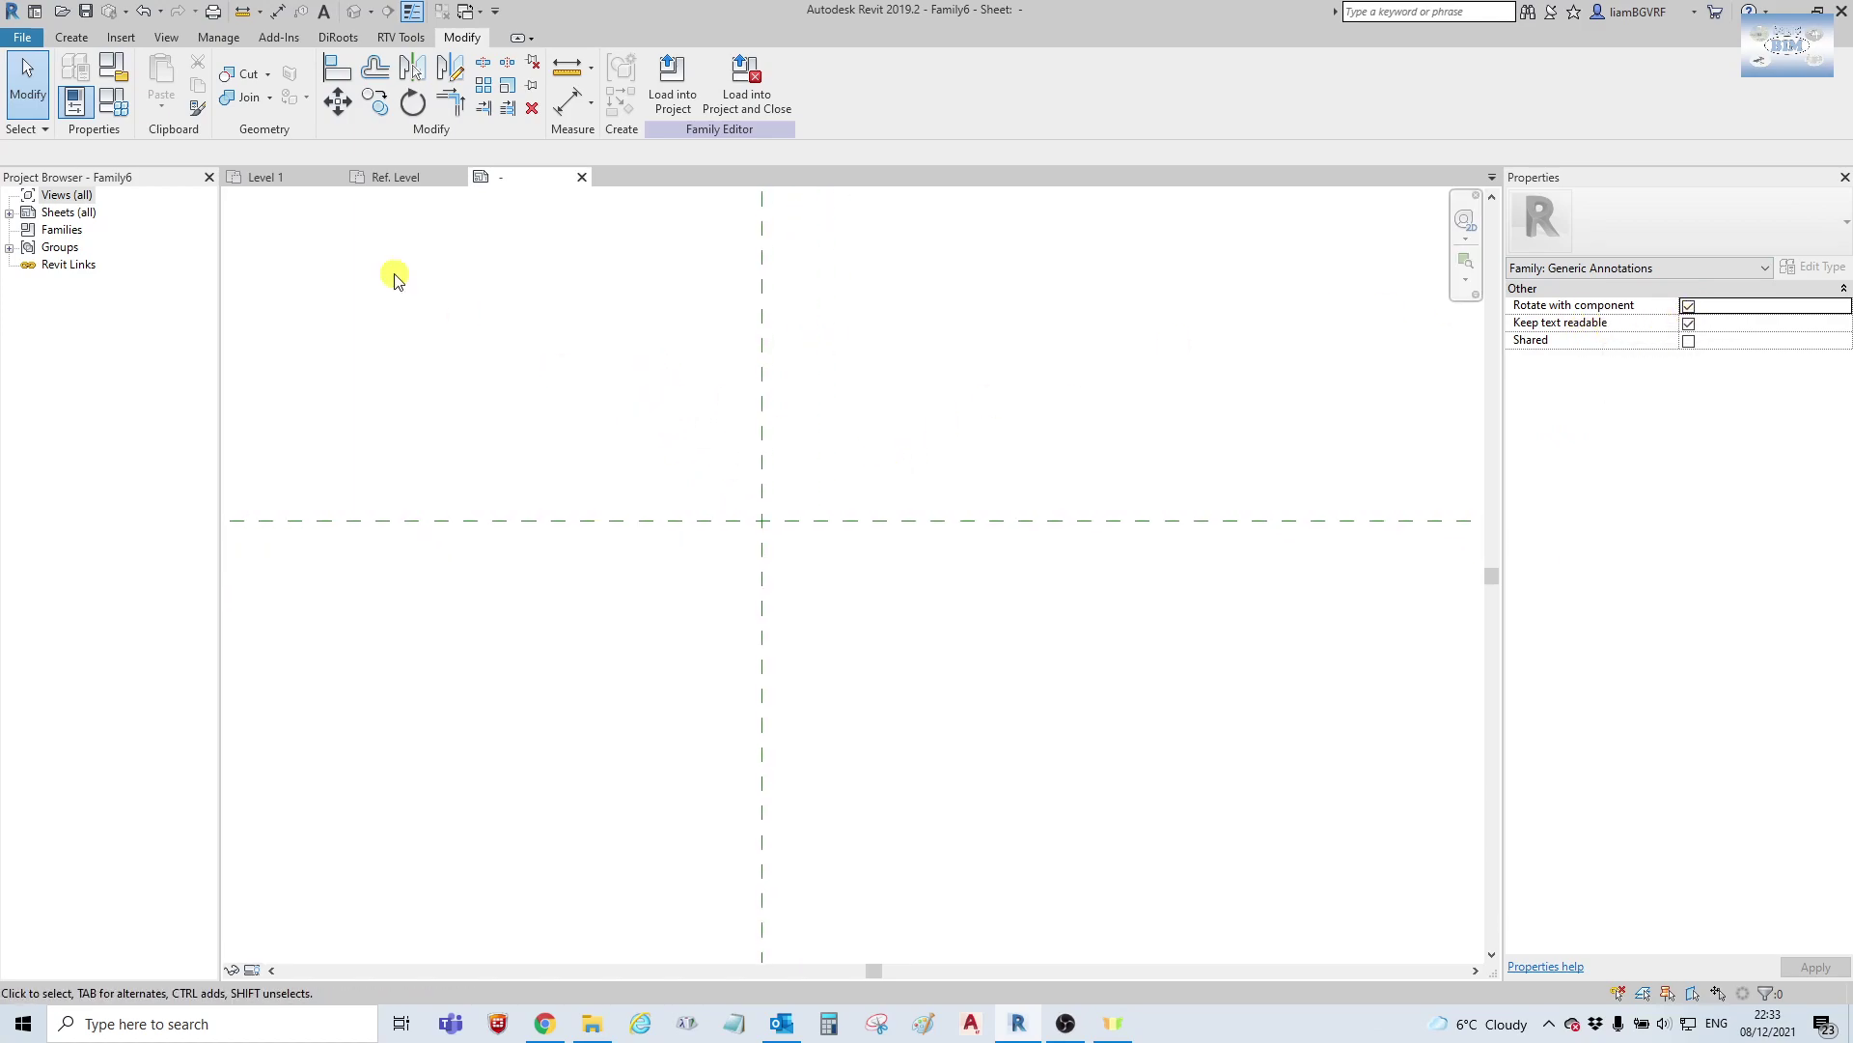
Start a filled region of type Filled region 1 and draw its base line, 2.0 long, leftward from the reference plane intersection.
left_click(72, 37)
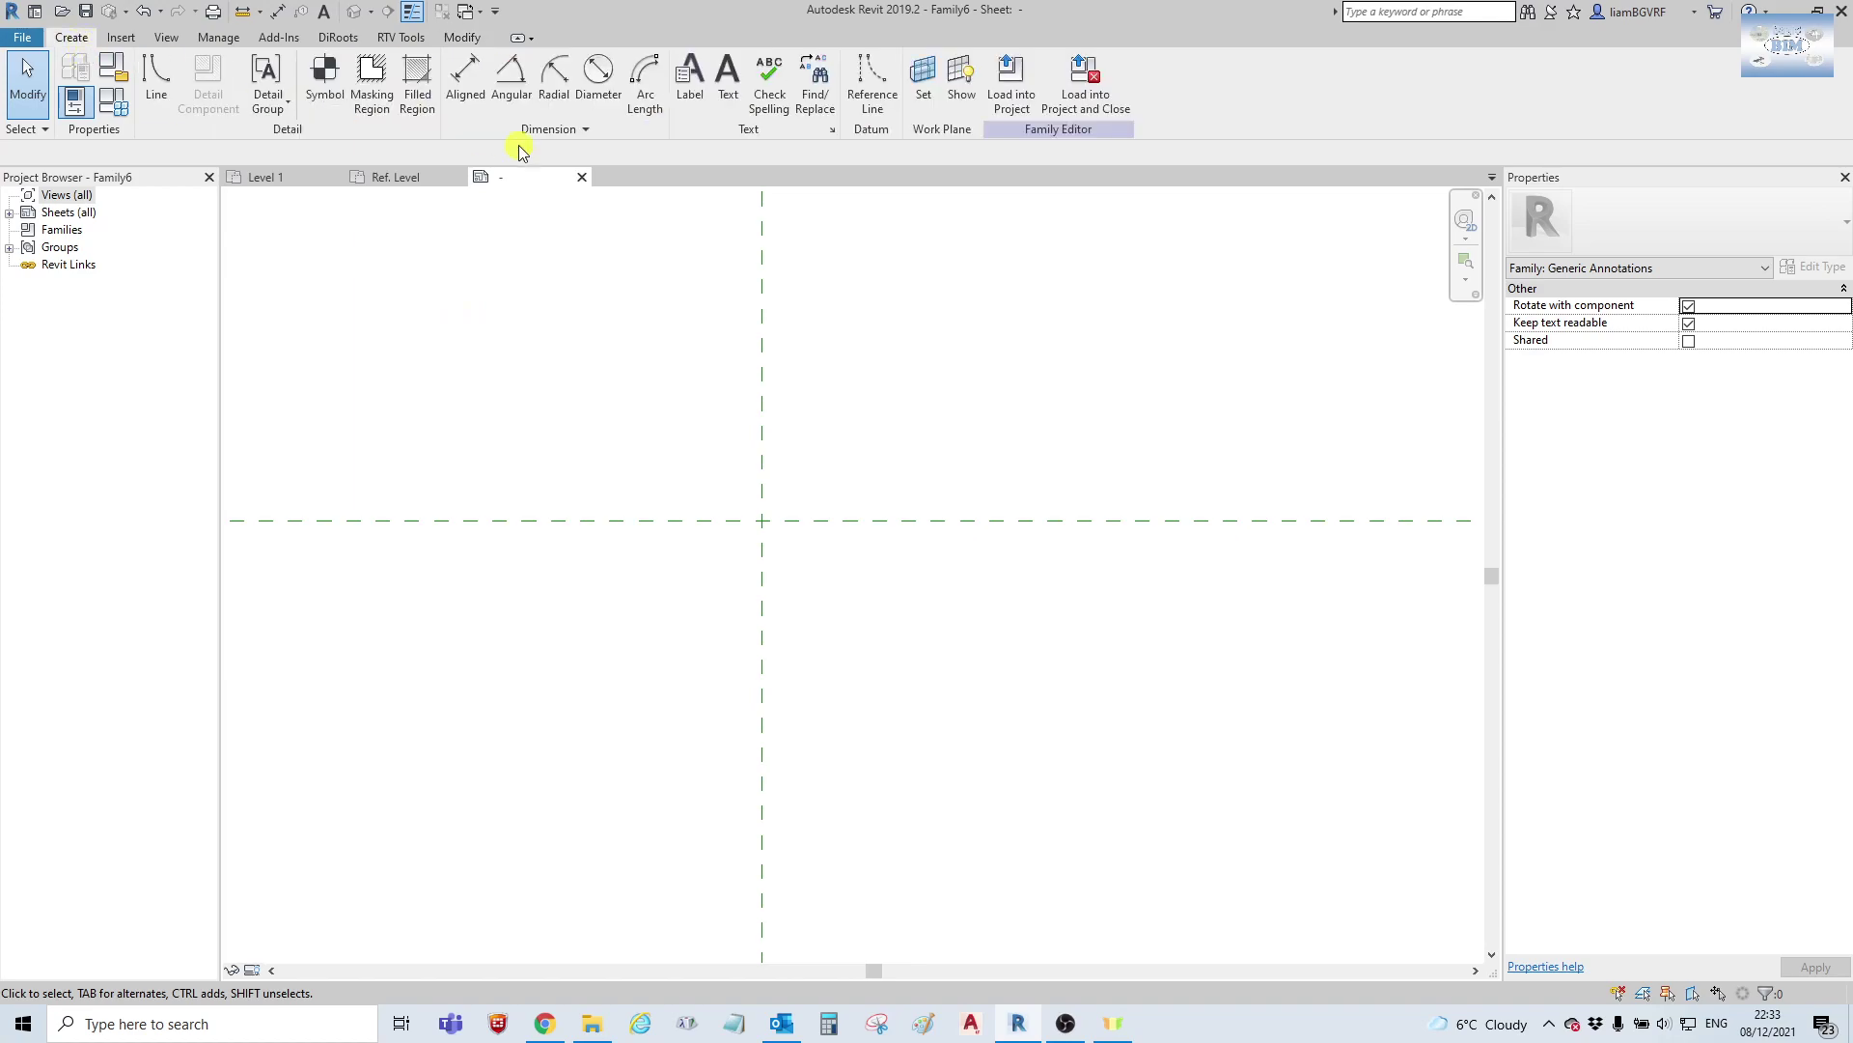
left_click(417, 82)
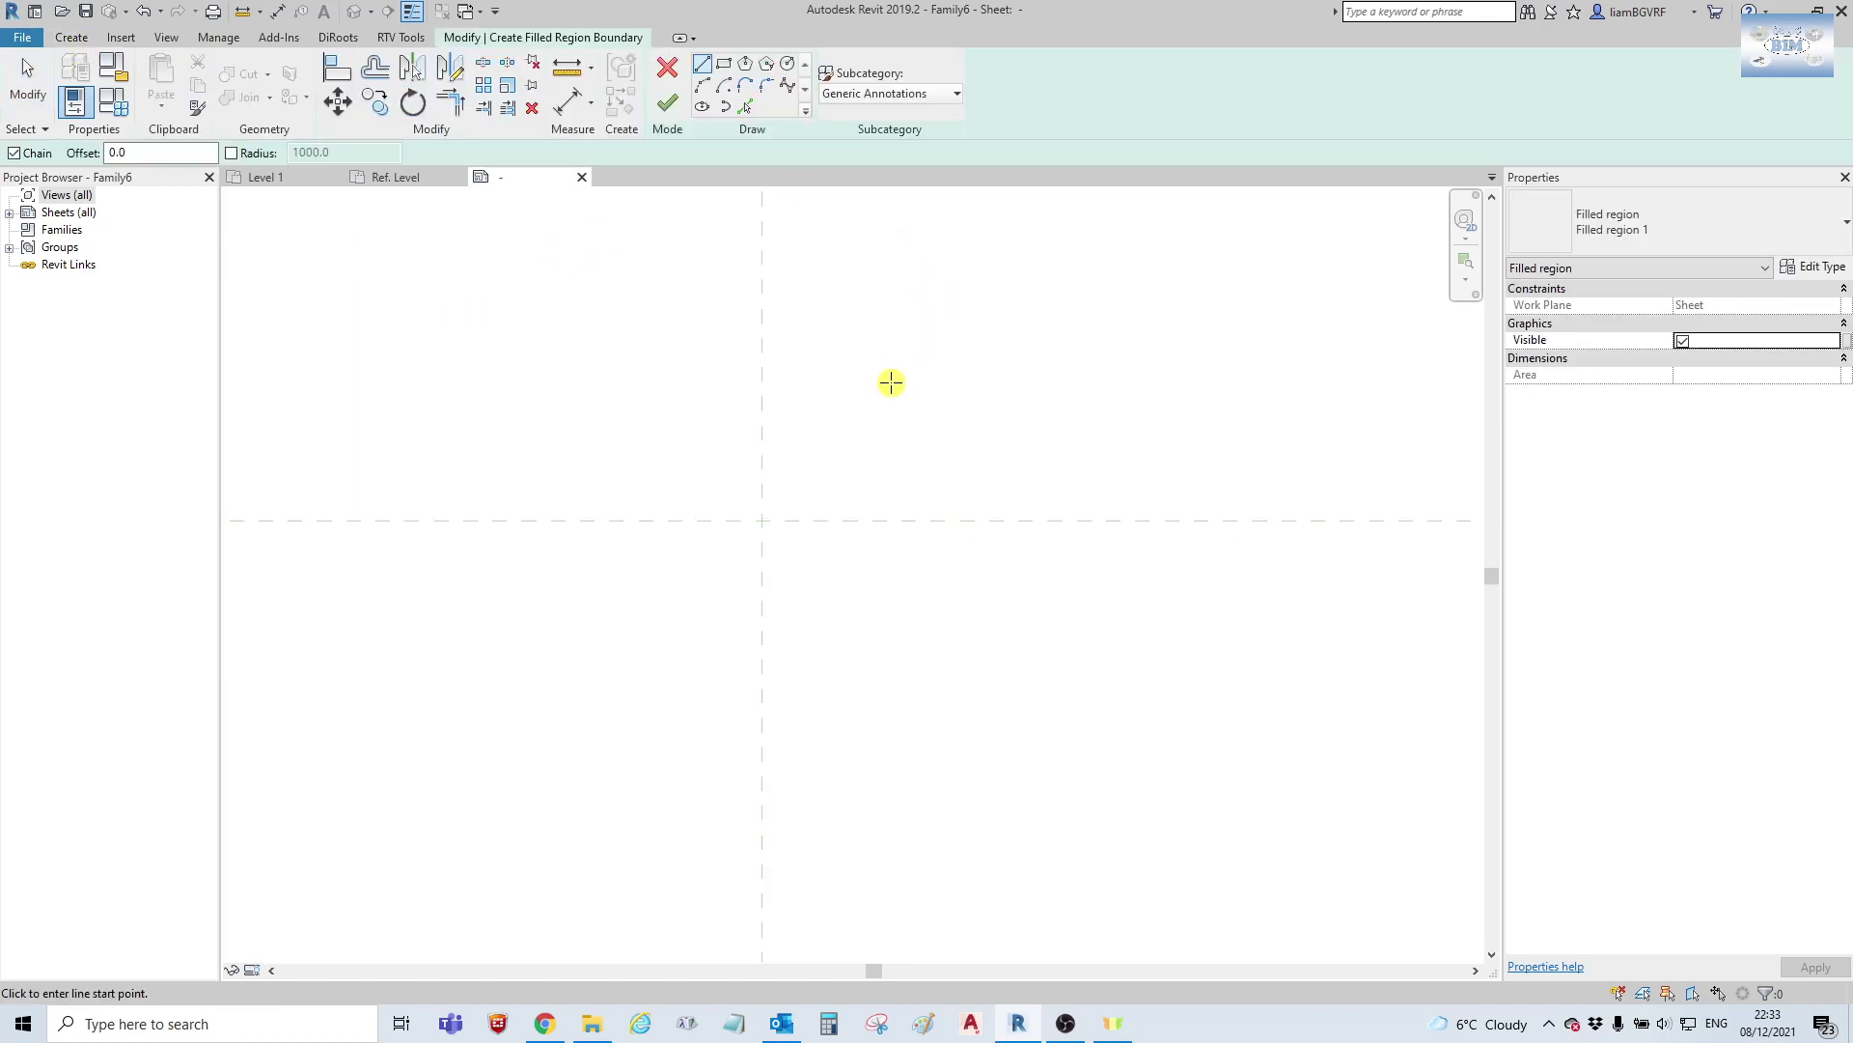
left_click(1821, 267)
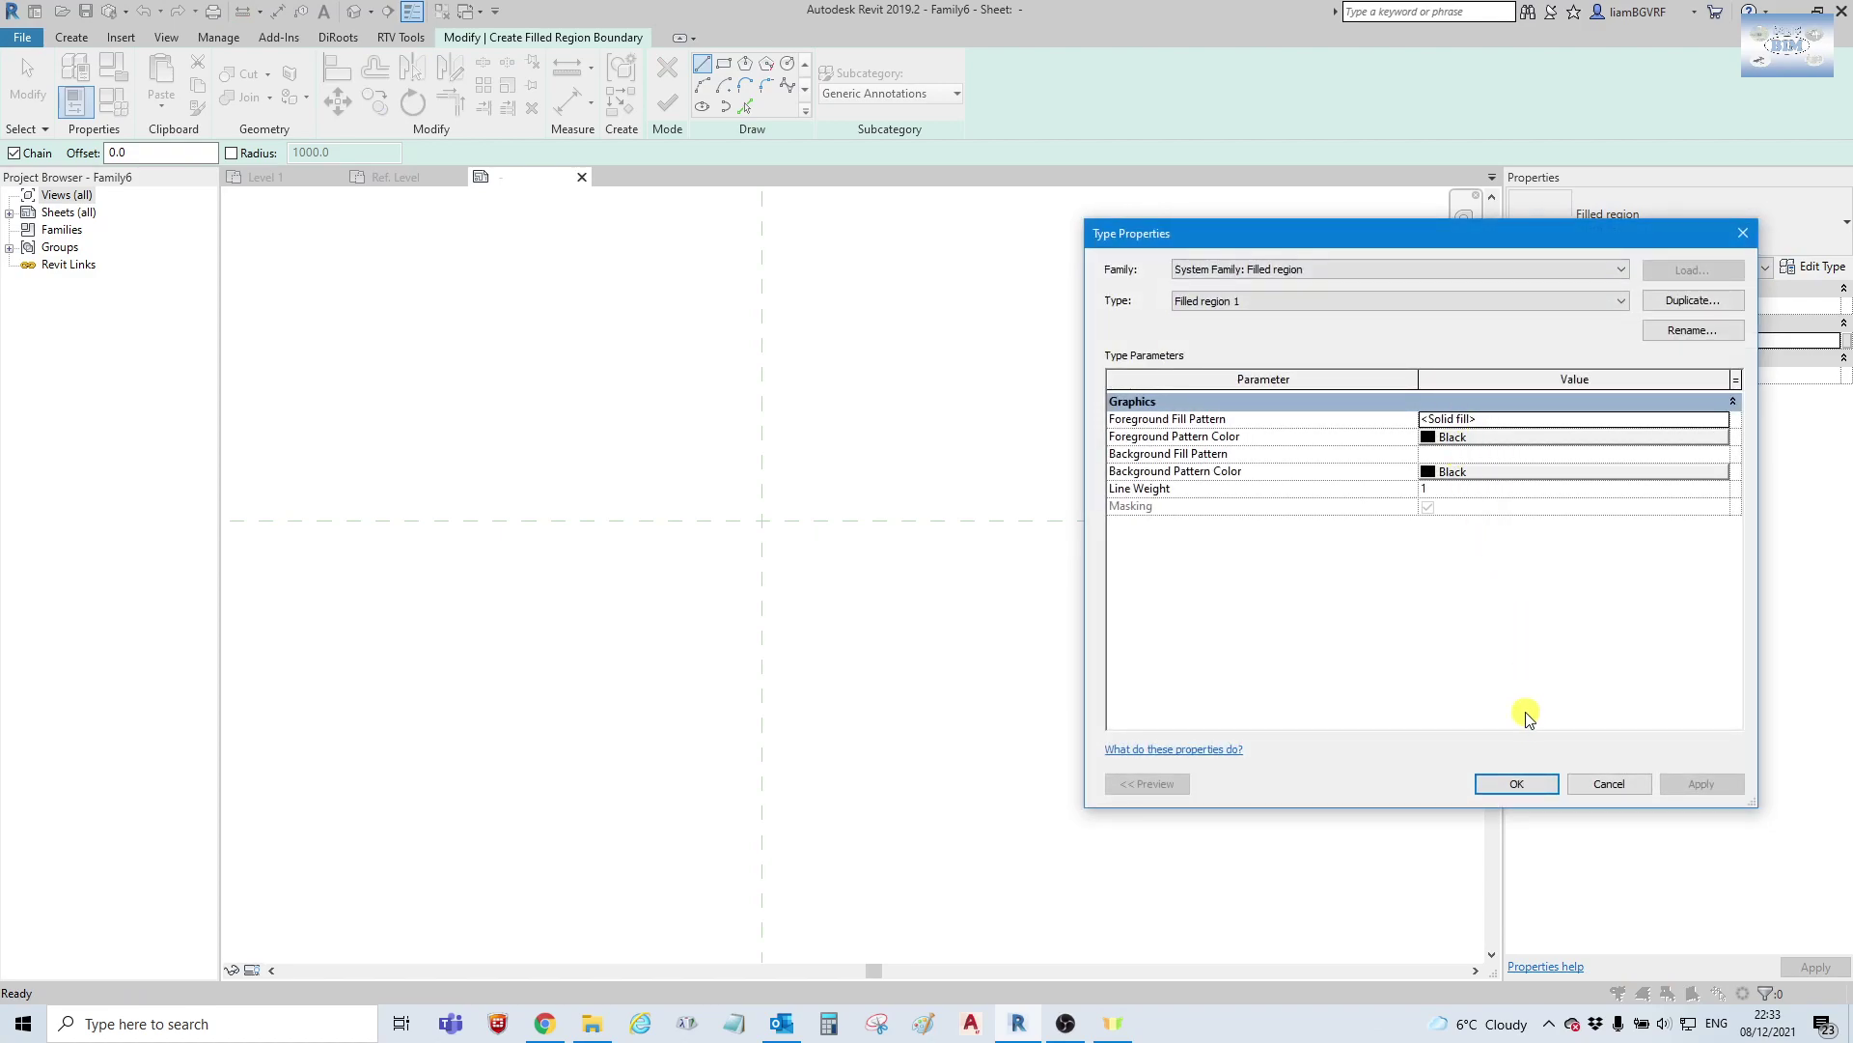
left_click(1517, 782)
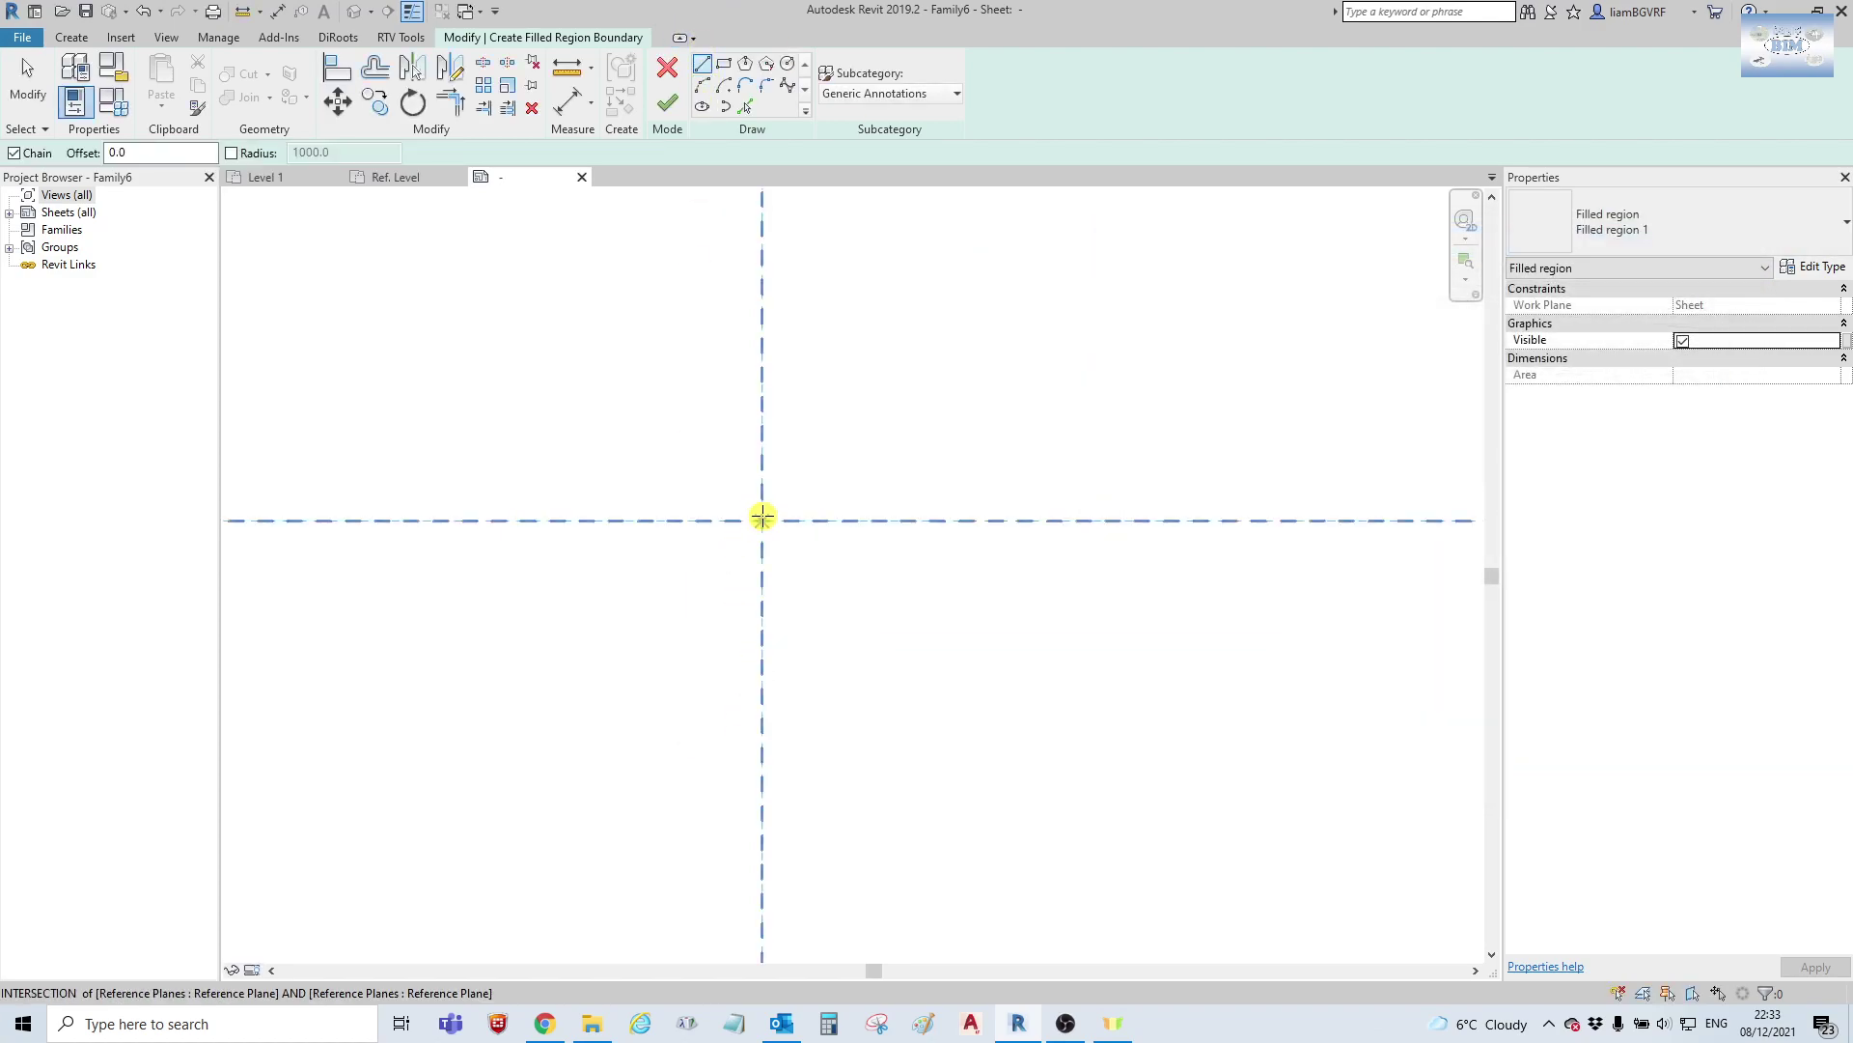
left_click(762, 520)
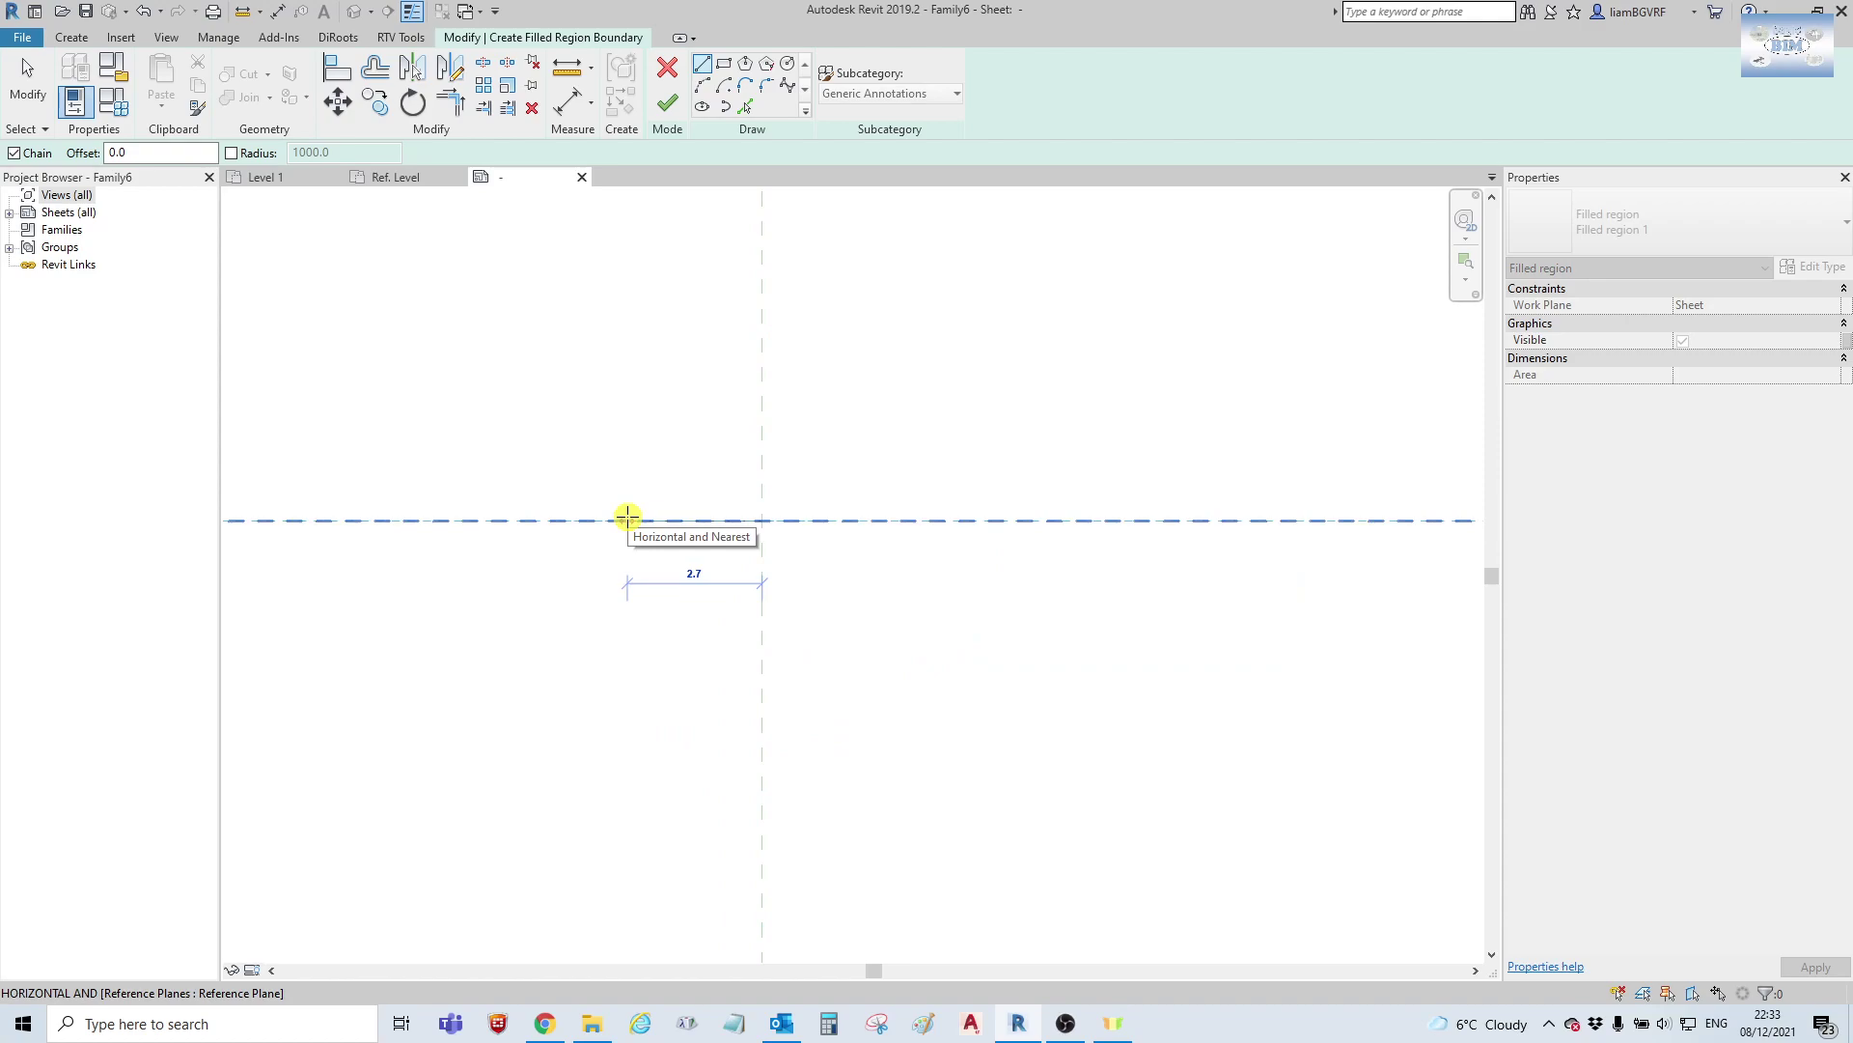
left_click(662, 520)
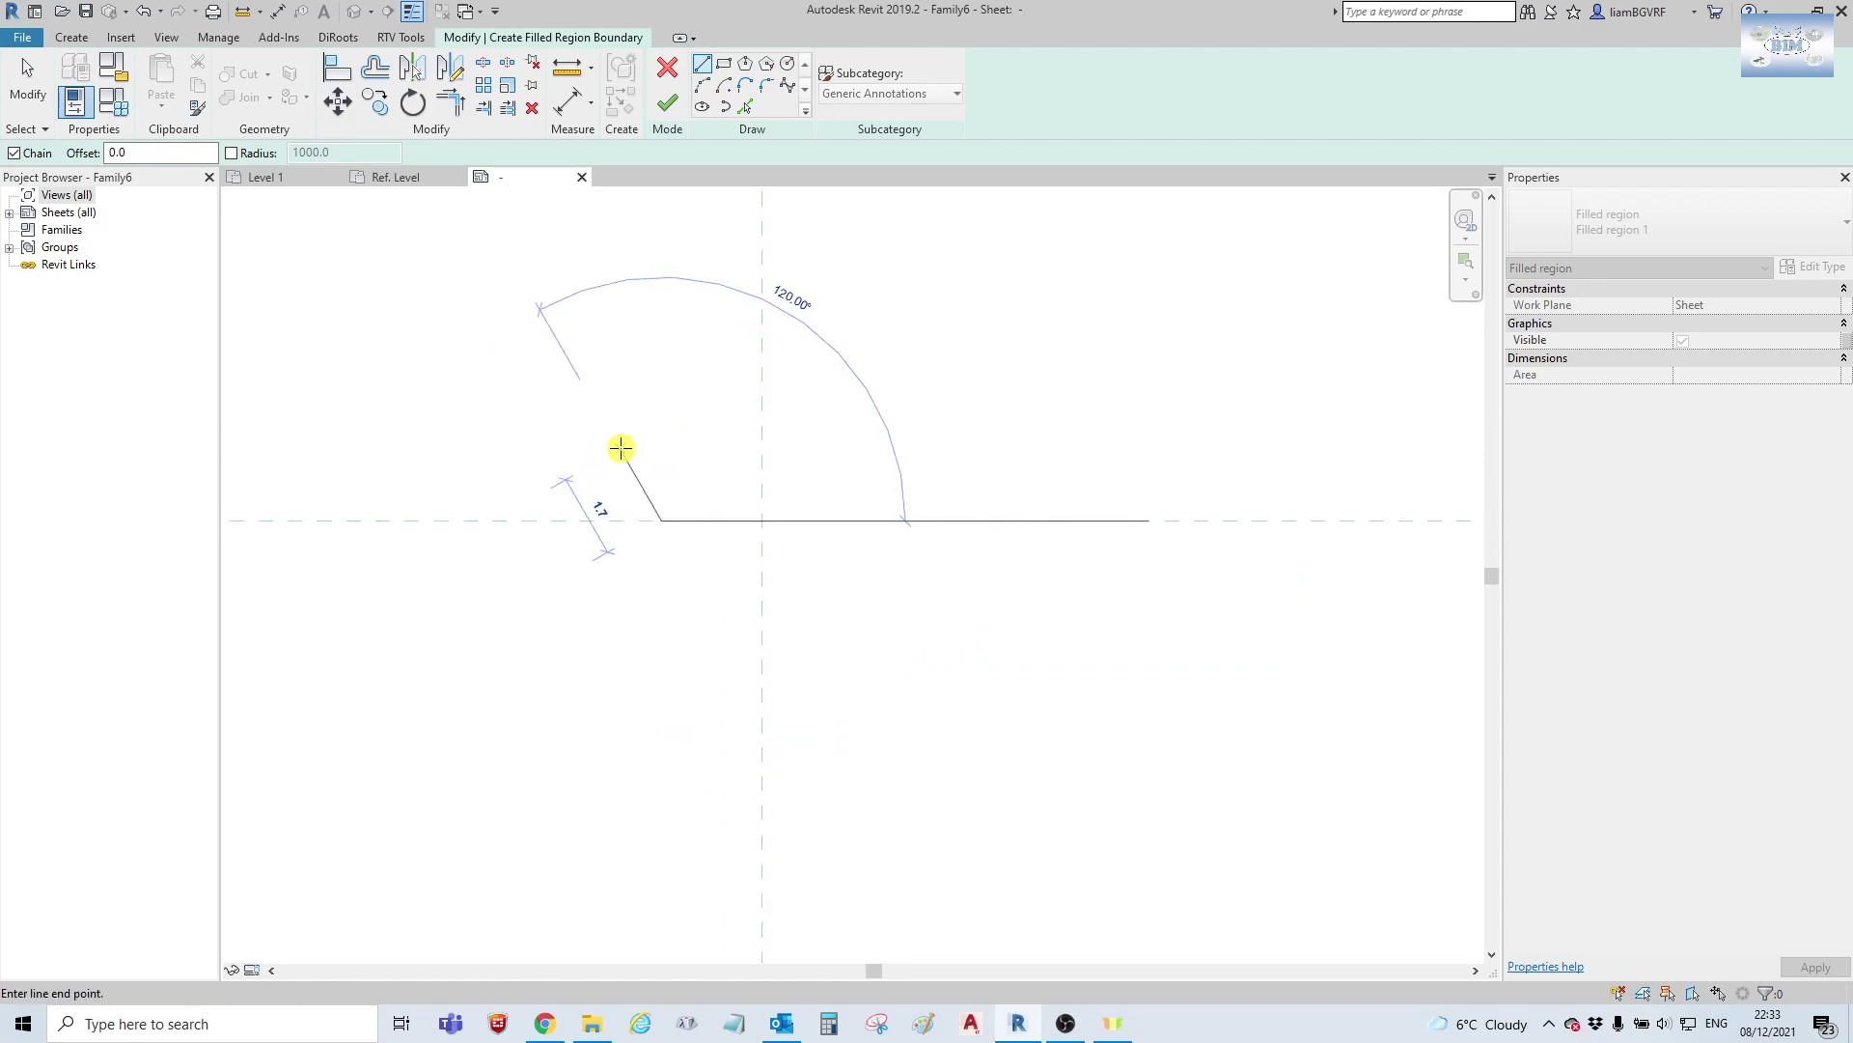
key("Escape")
key("Escape")
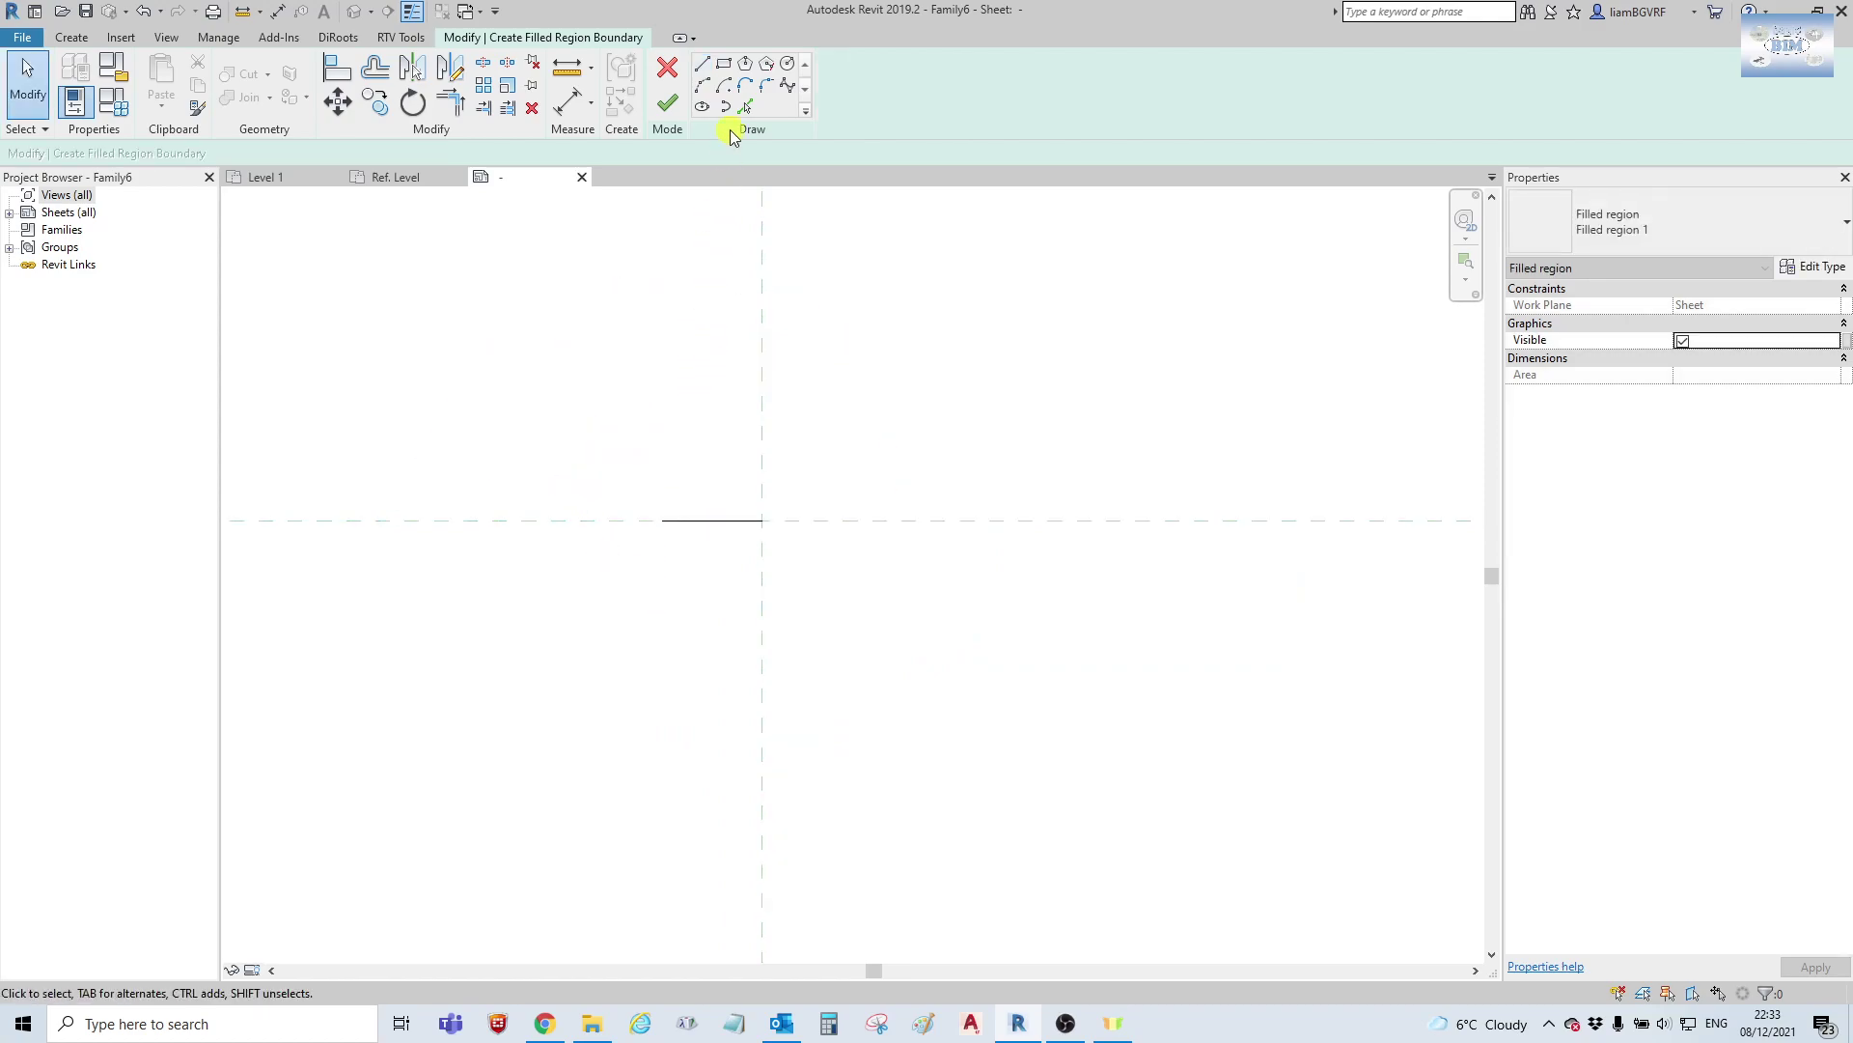
Close the filled region boundary with a half-circle arc above the base line and finish the sketch.
left_click(703, 85)
left_click(665, 520)
left_click(761, 521)
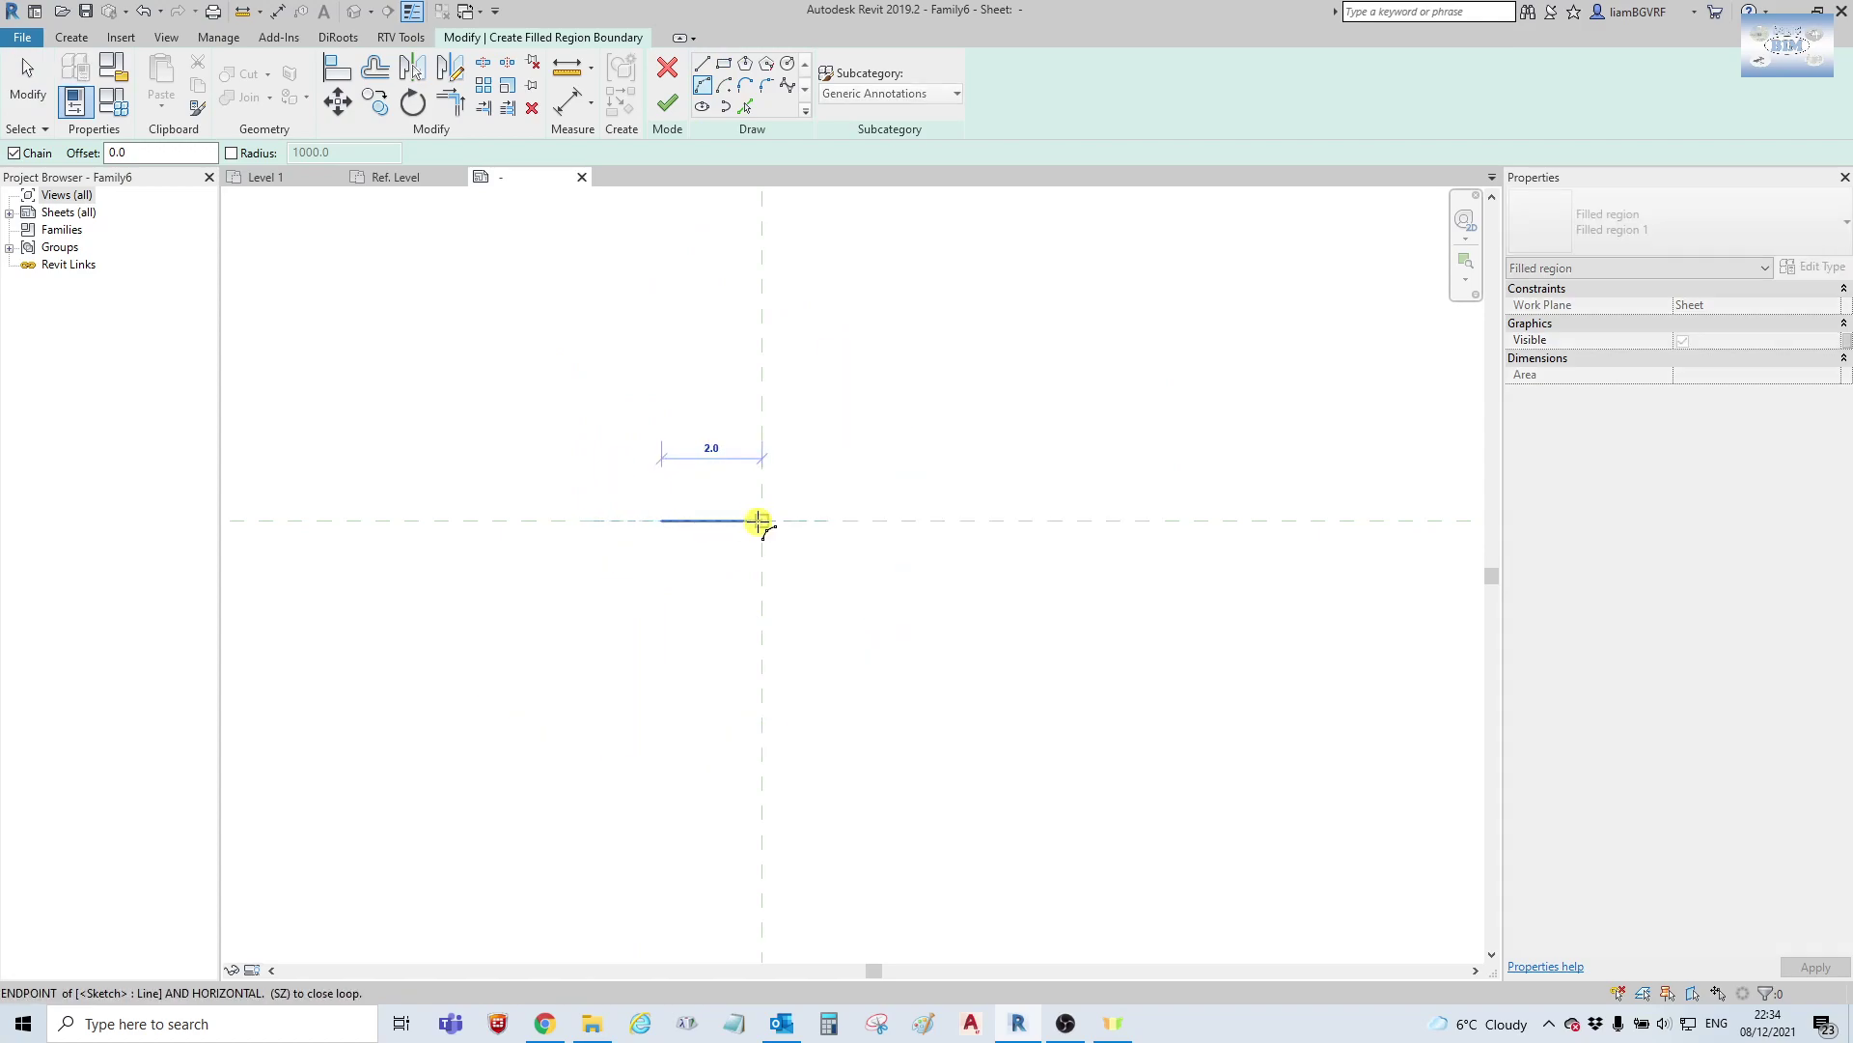
left_click(722, 471)
key("Escape")
key("Escape")
left_click(667, 97)
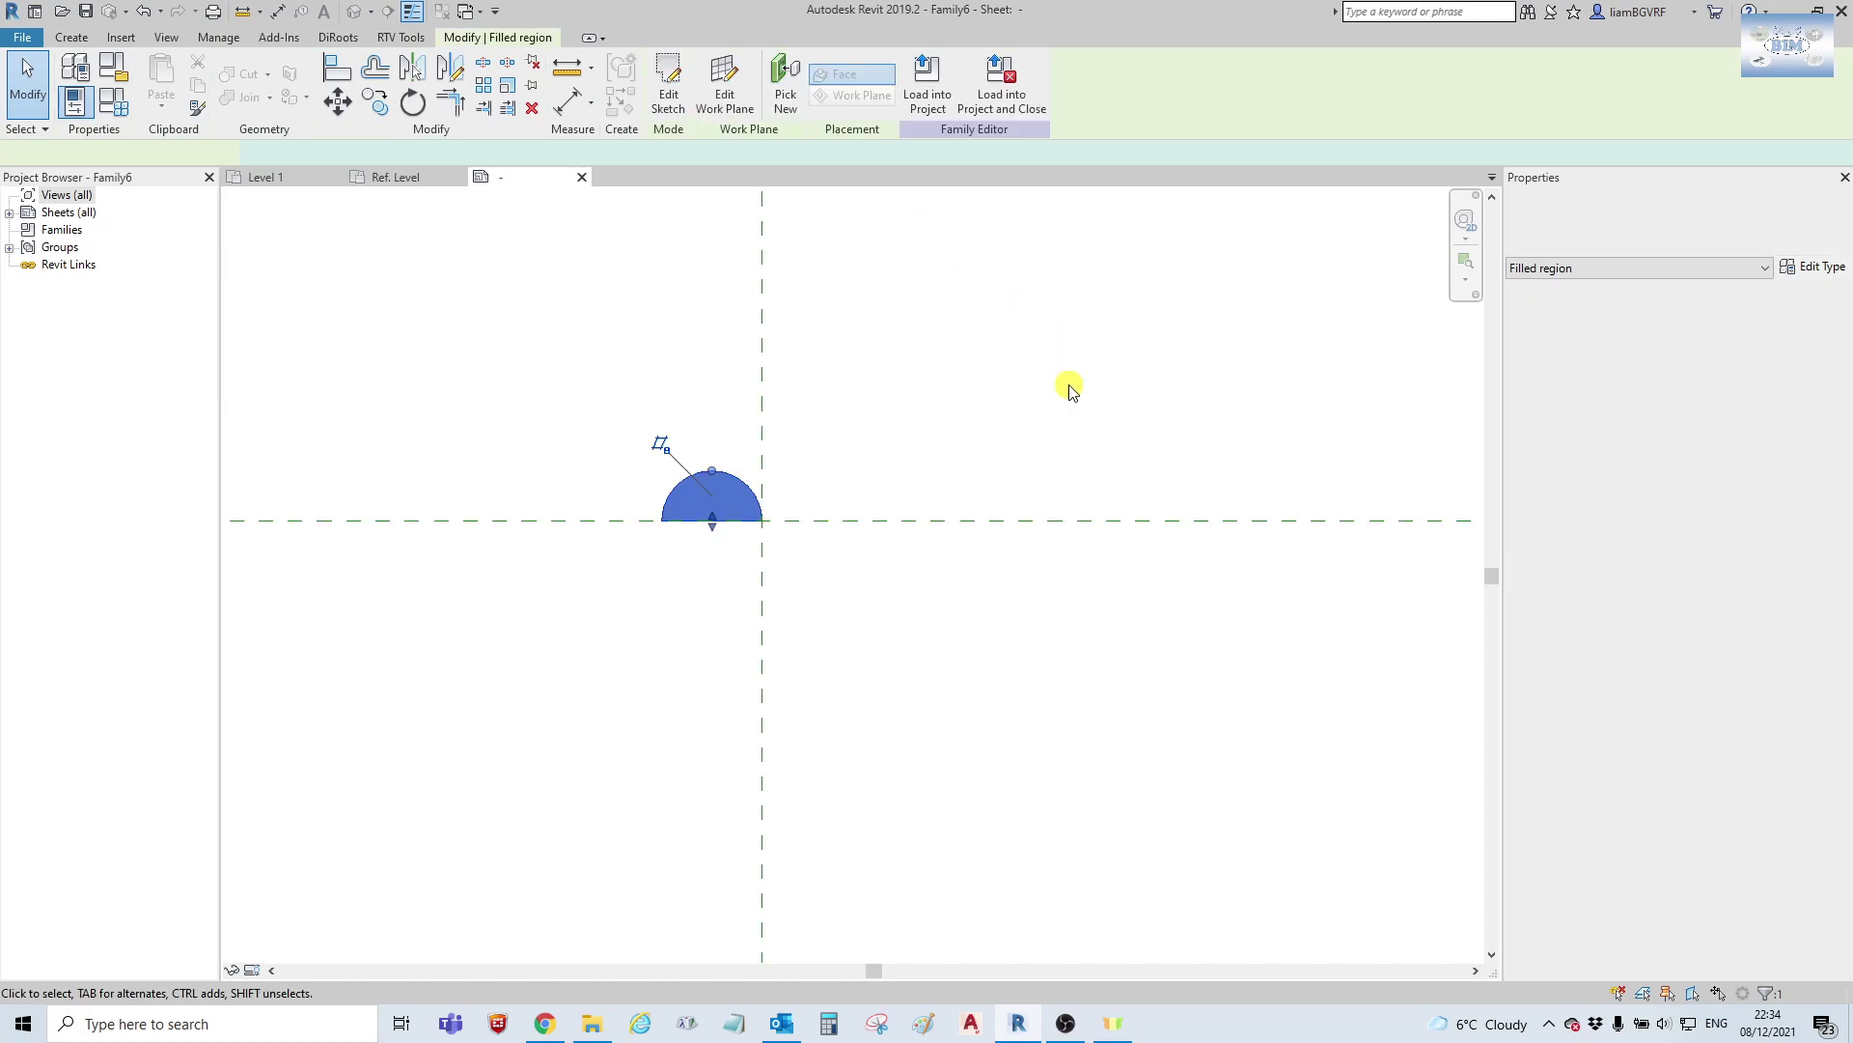
Mirror the half-circle filled region about the vertical reference plane.
scroll(783, 490, "up", 2)
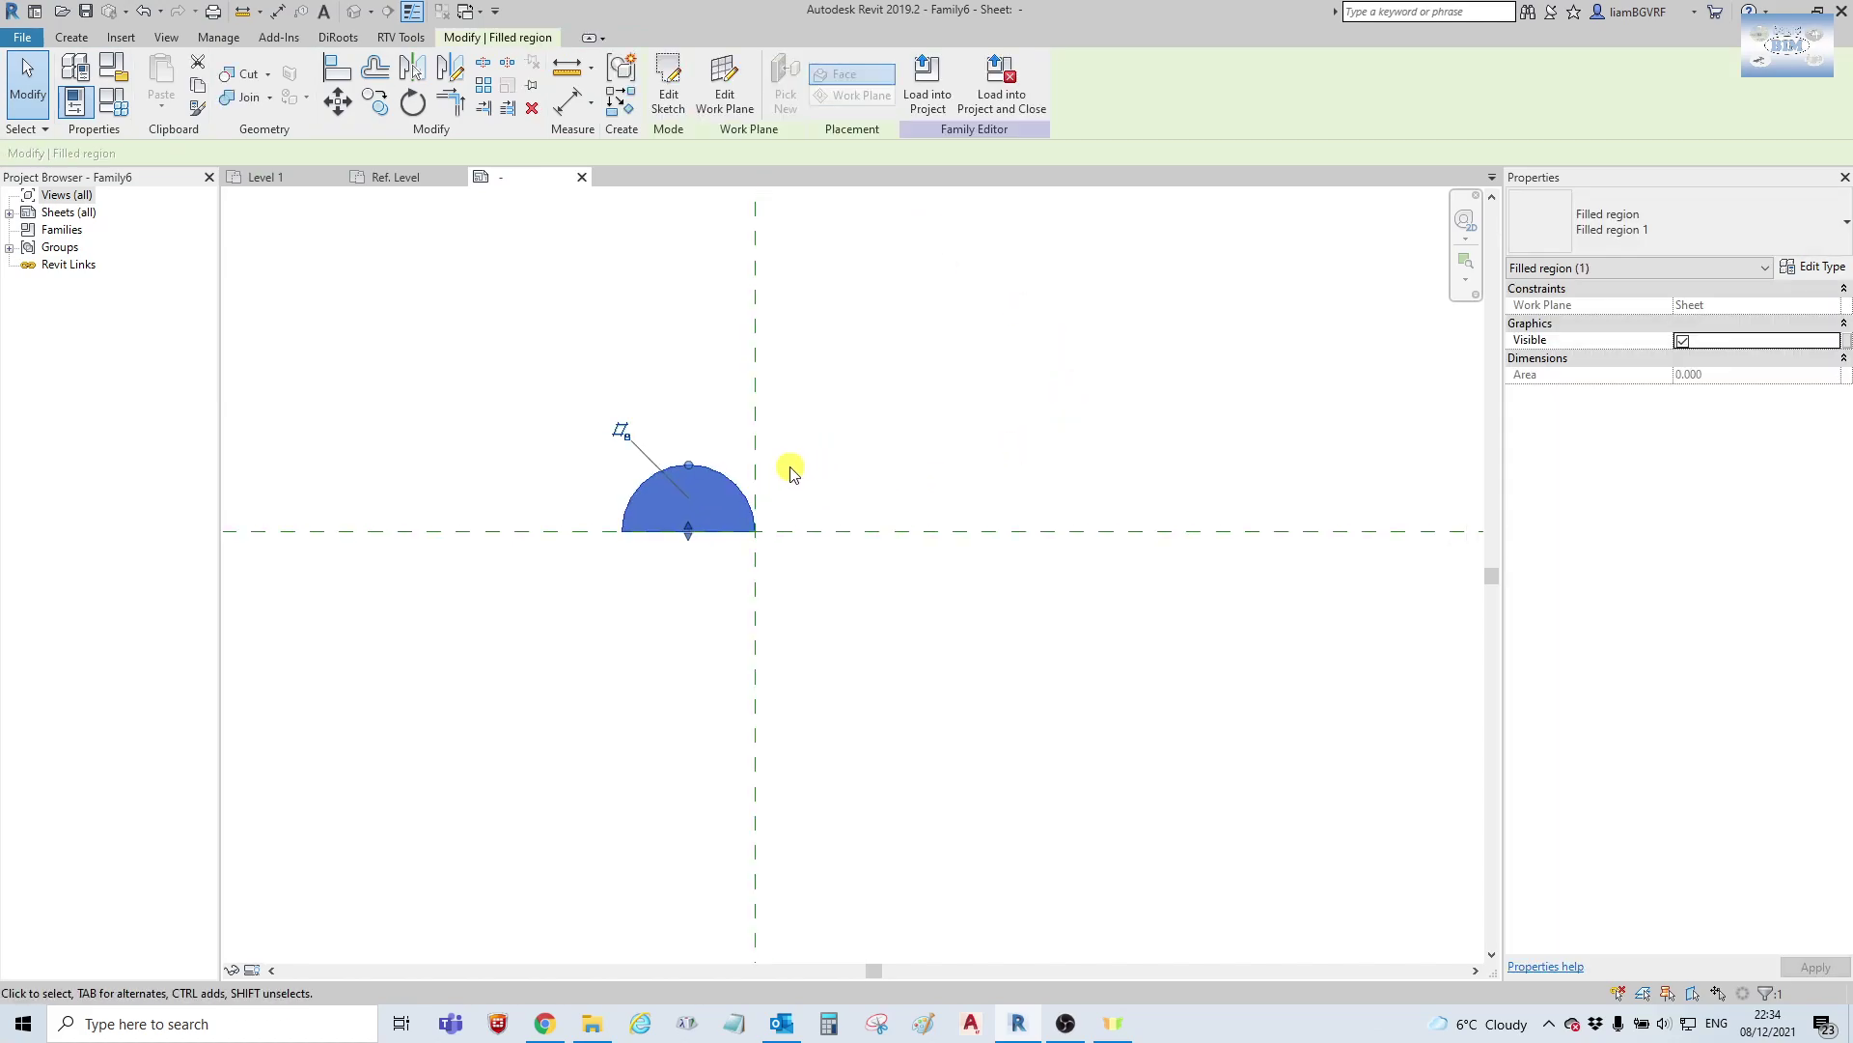
key("m")
key("m")
left_click(756, 414)
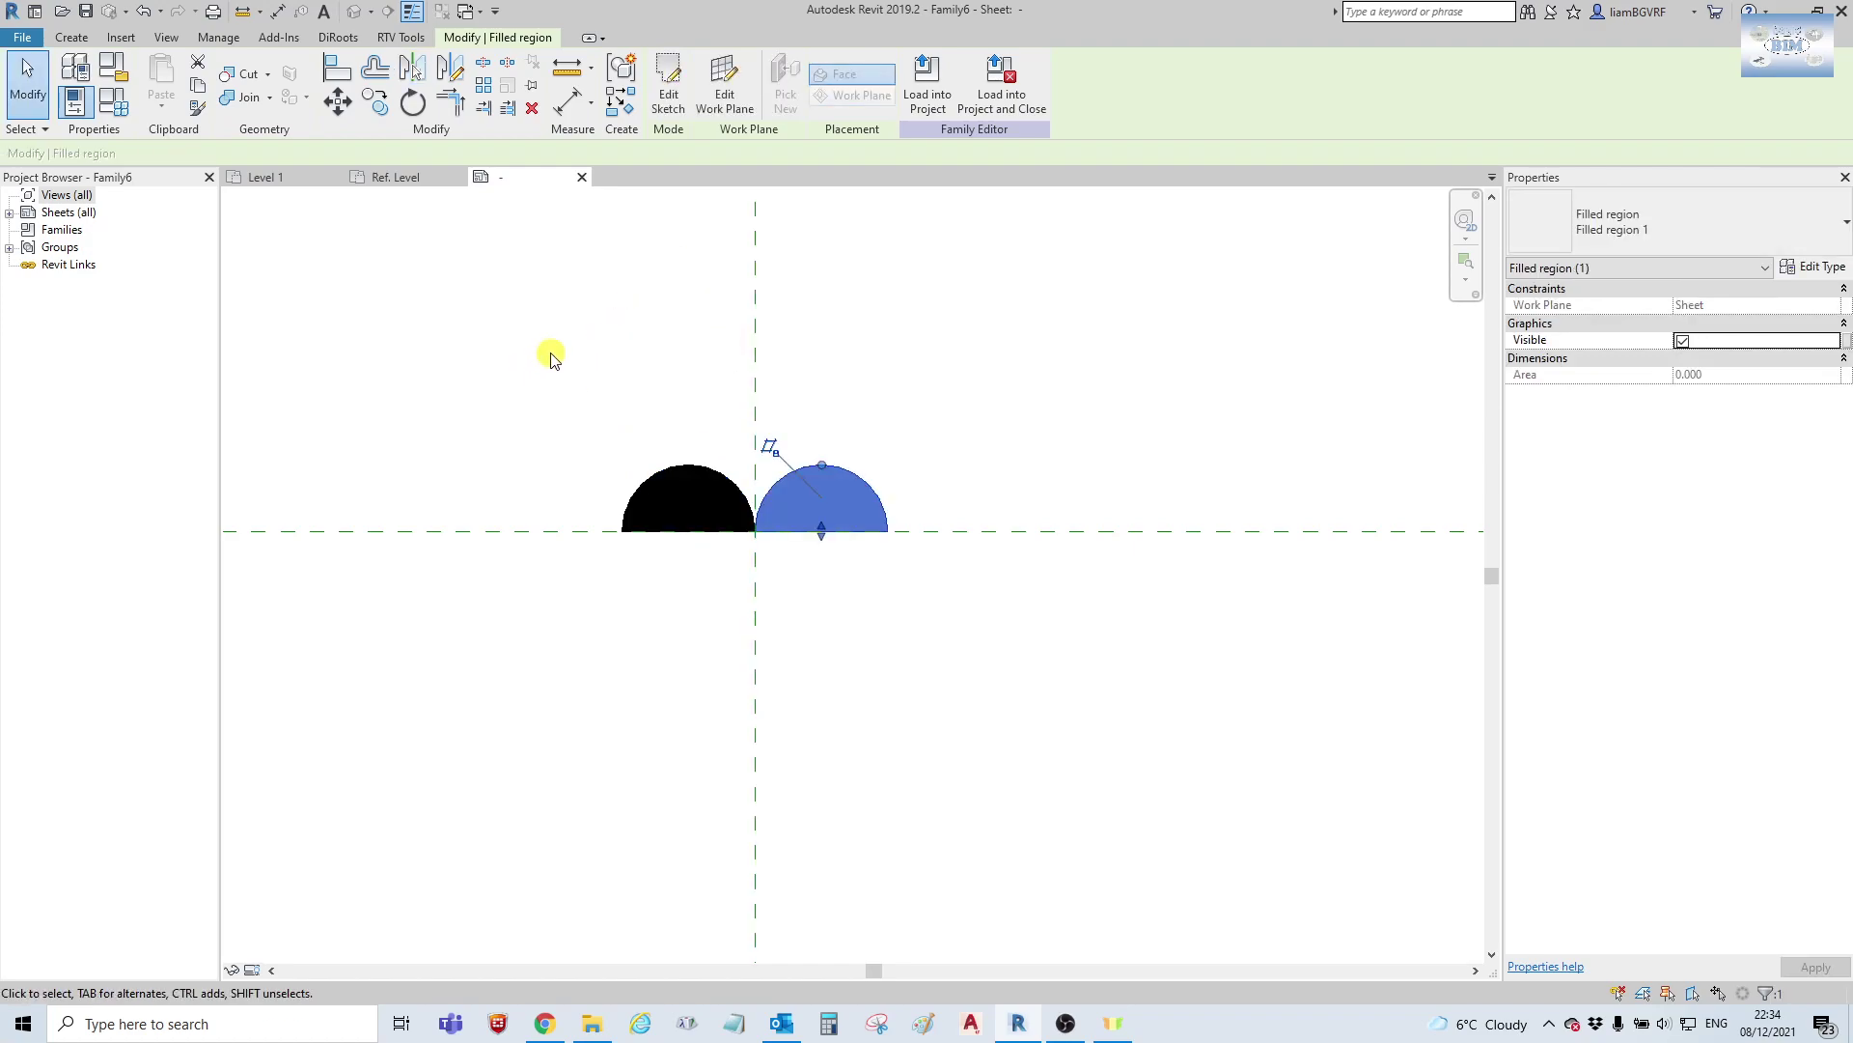
Group the two half-circle filled regions into one detail group with the default name.
left_click(670, 385)
scroll(669, 385, "down", 1)
left_click_drag(494, 340, 979, 628)
key("g")
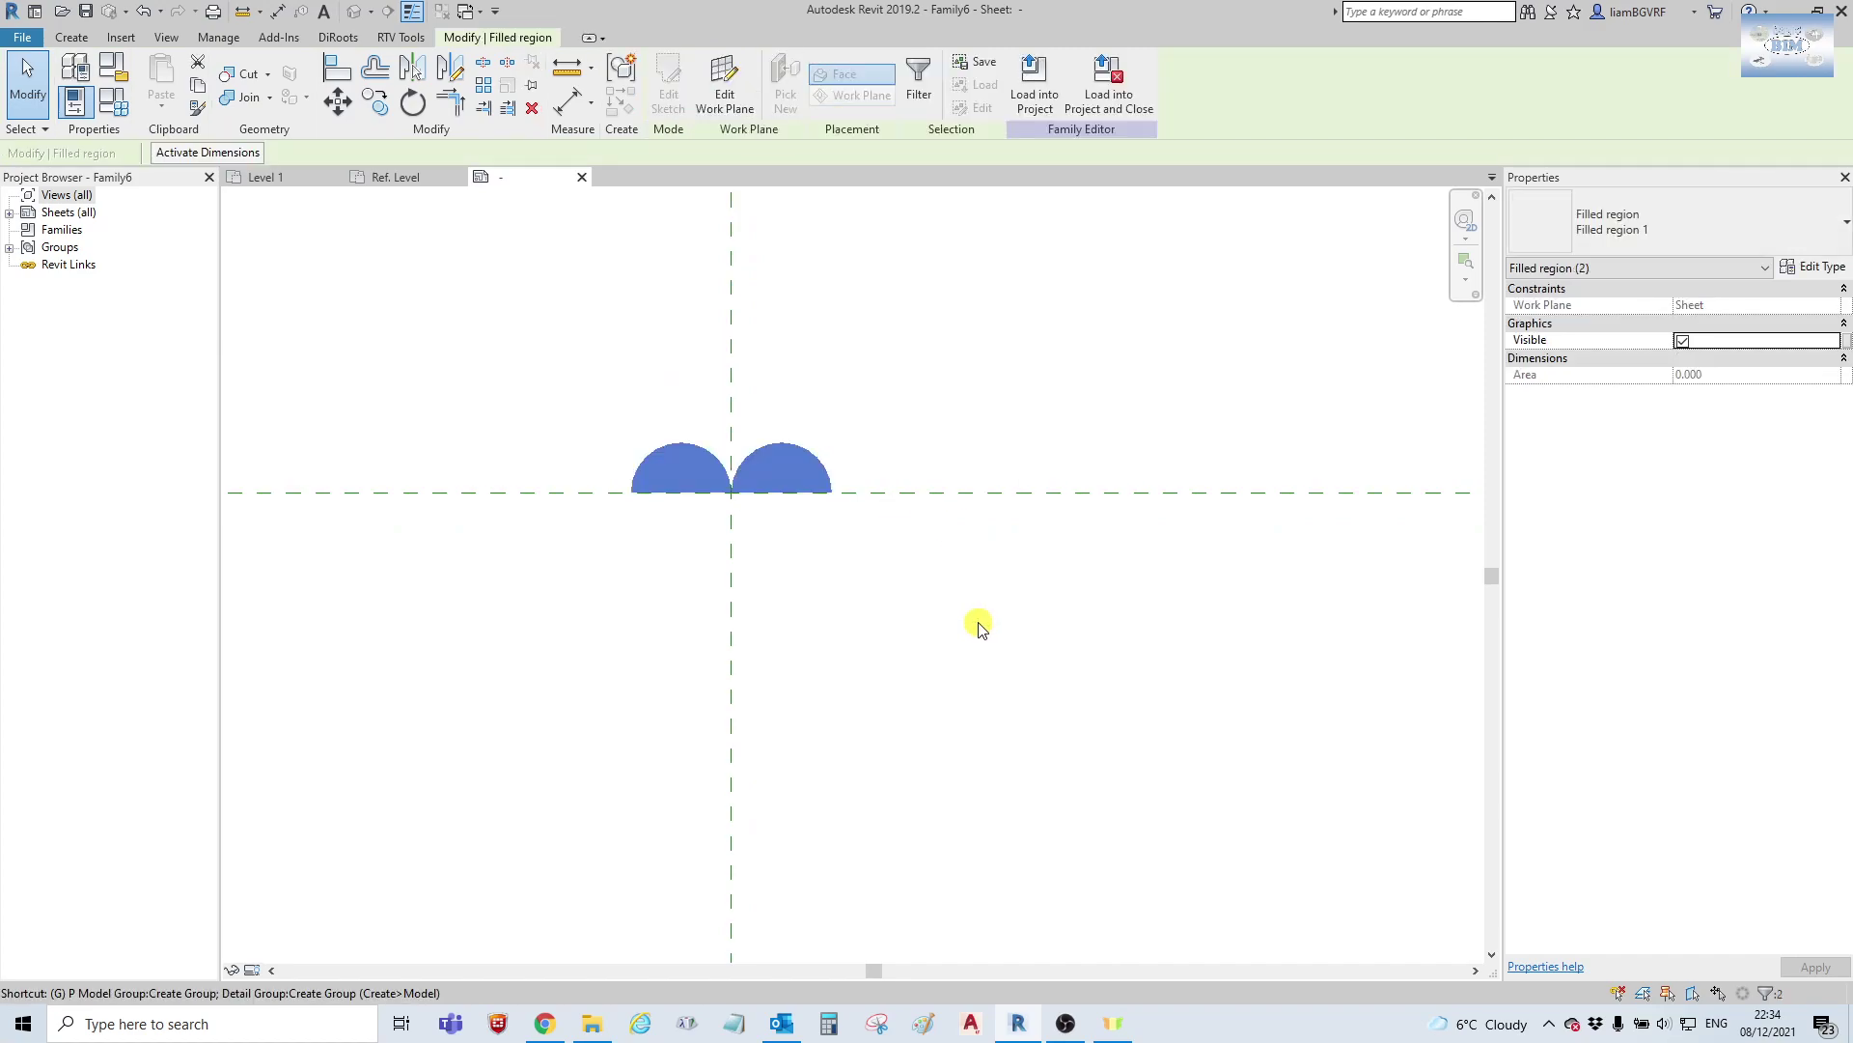
key("p")
key("Return")
Move the half-circle detail group up and to the left, away from the reference plane intersection.
scroll(794, 552, "down", 1)
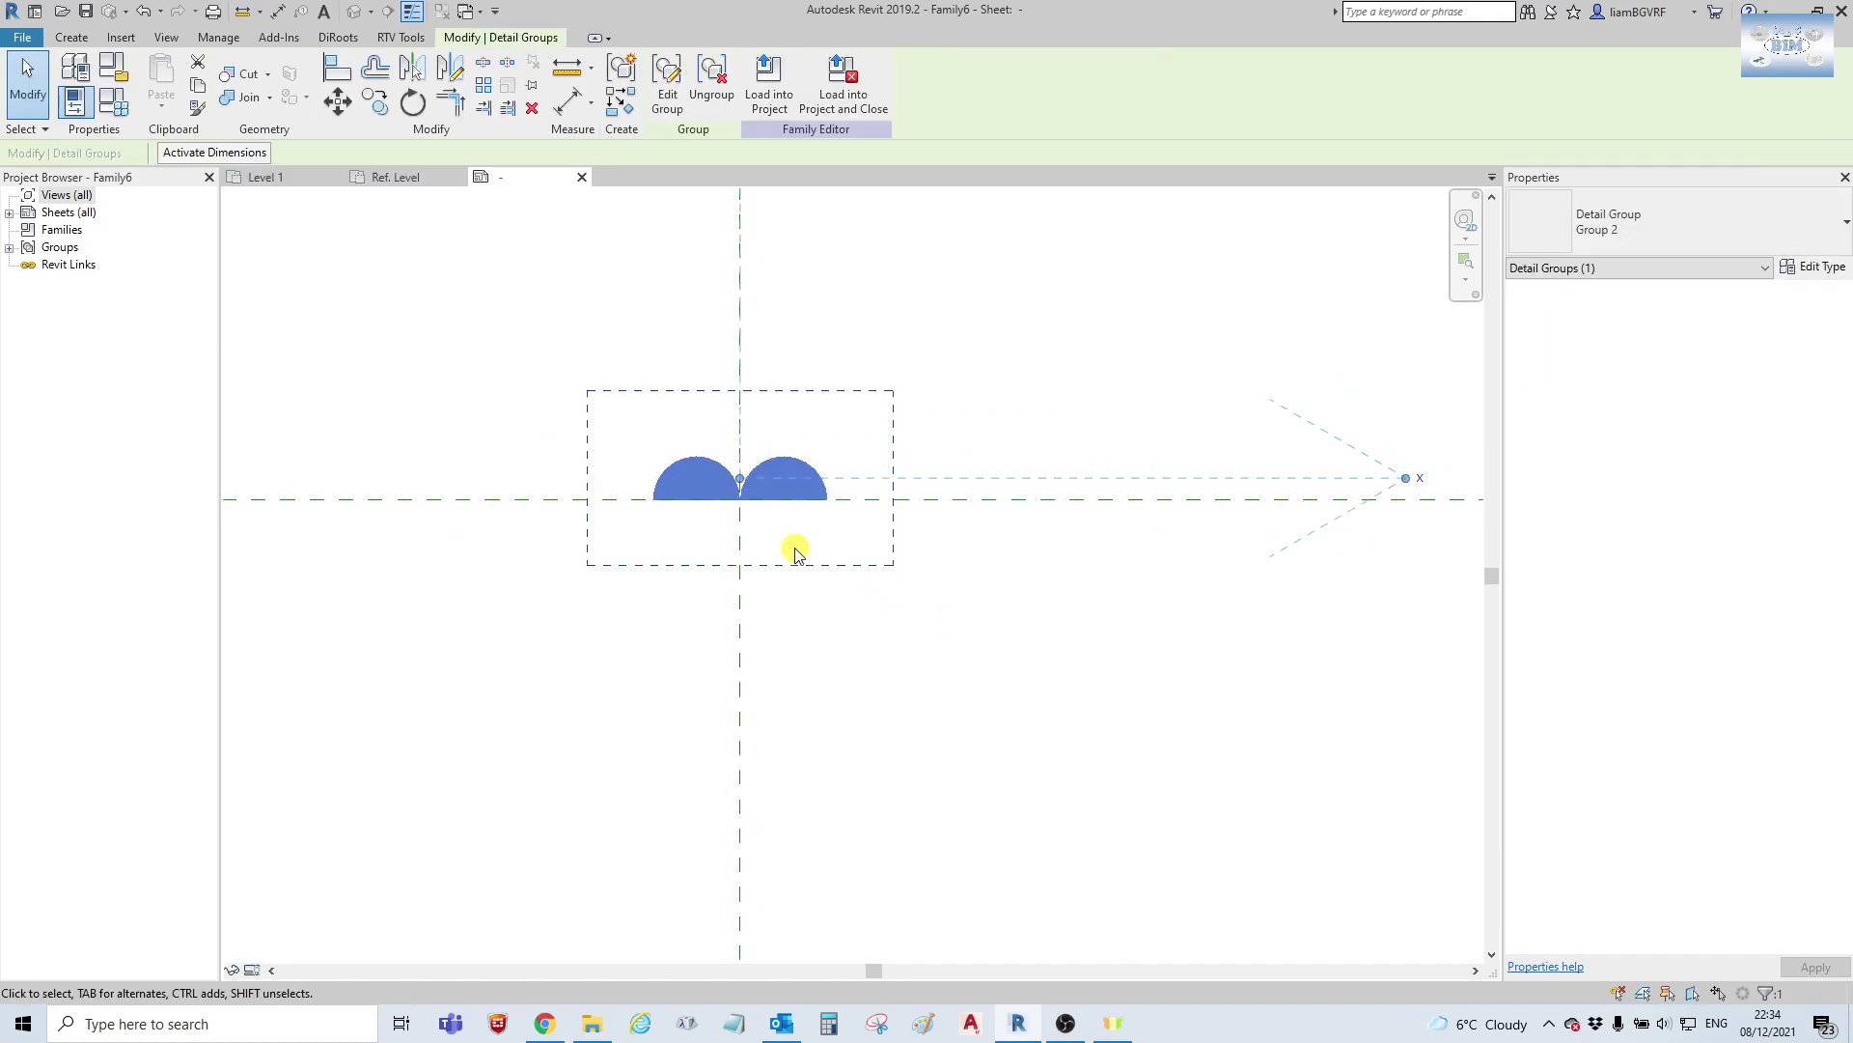
scroll(794, 552, "down", 1)
left_click_drag(757, 513, 608, 401)
left_click(907, 588)
middle_click_drag(650, 445, 757, 554)
scroll(757, 554, "down", 1)
left_click(724, 497)
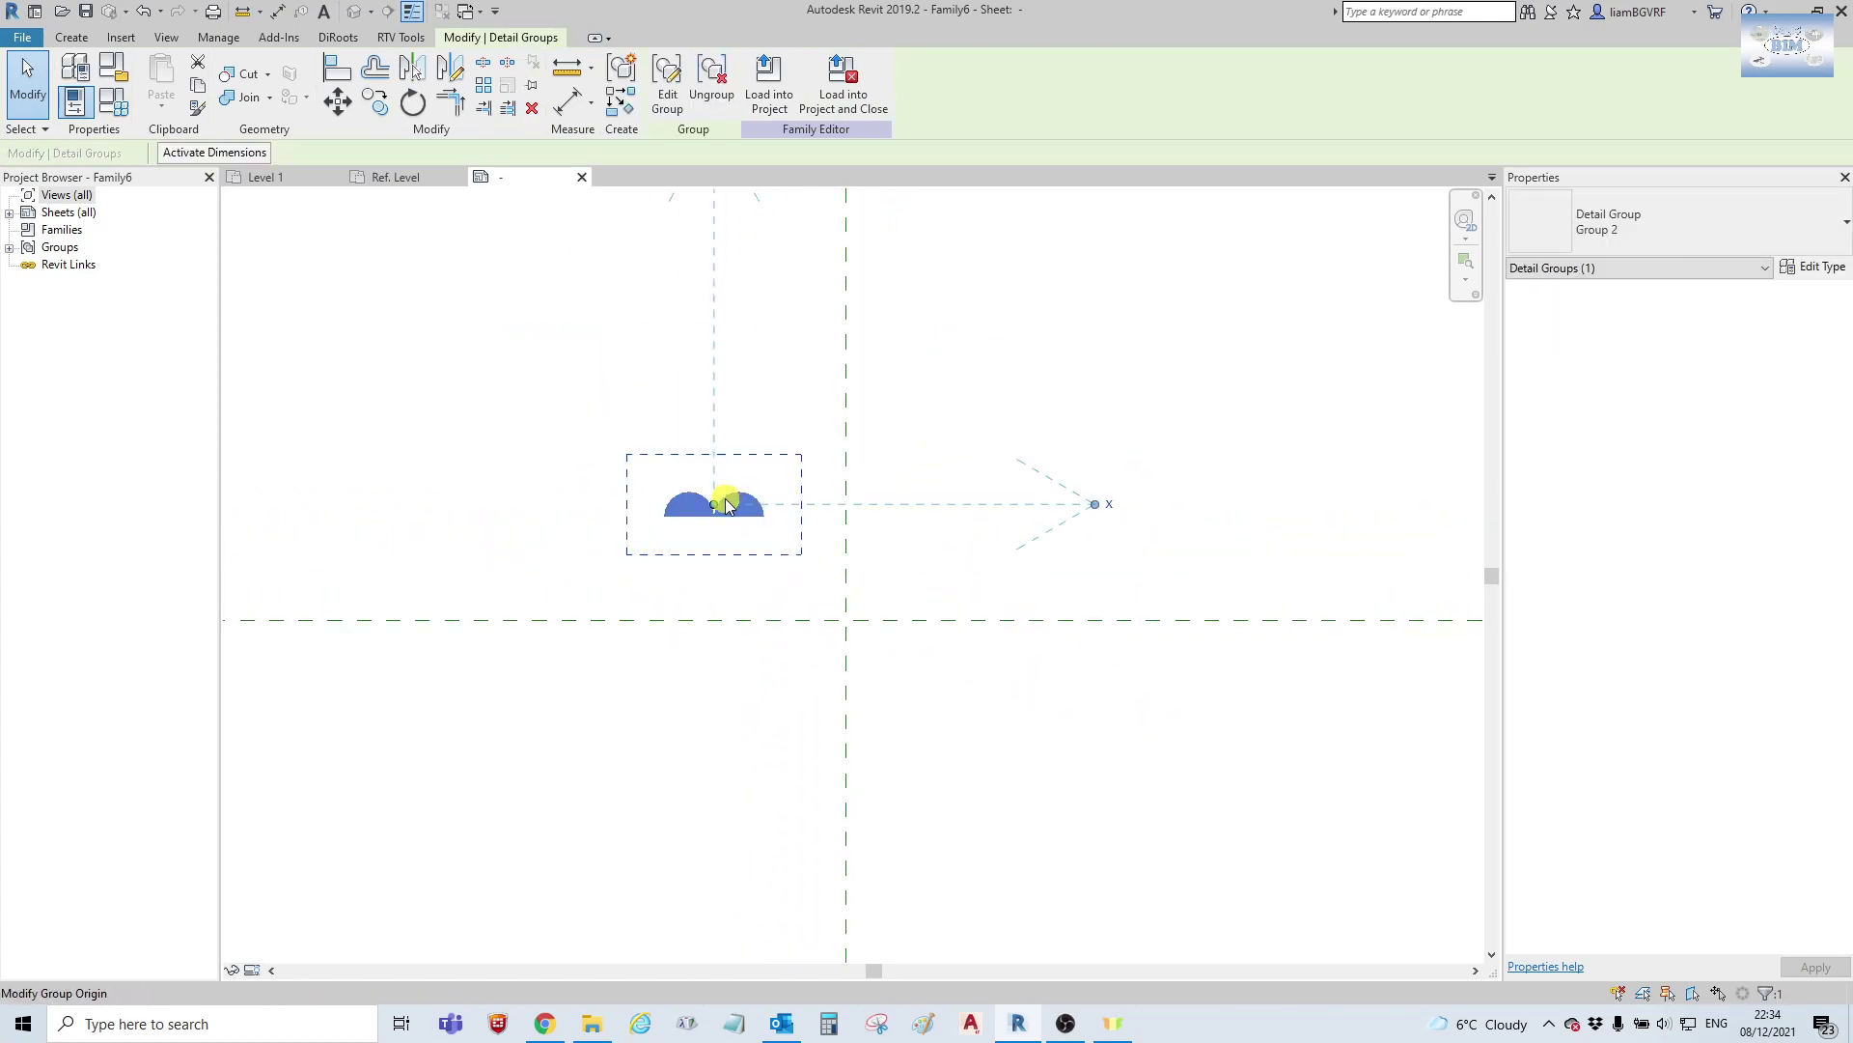
left_click(573, 454)
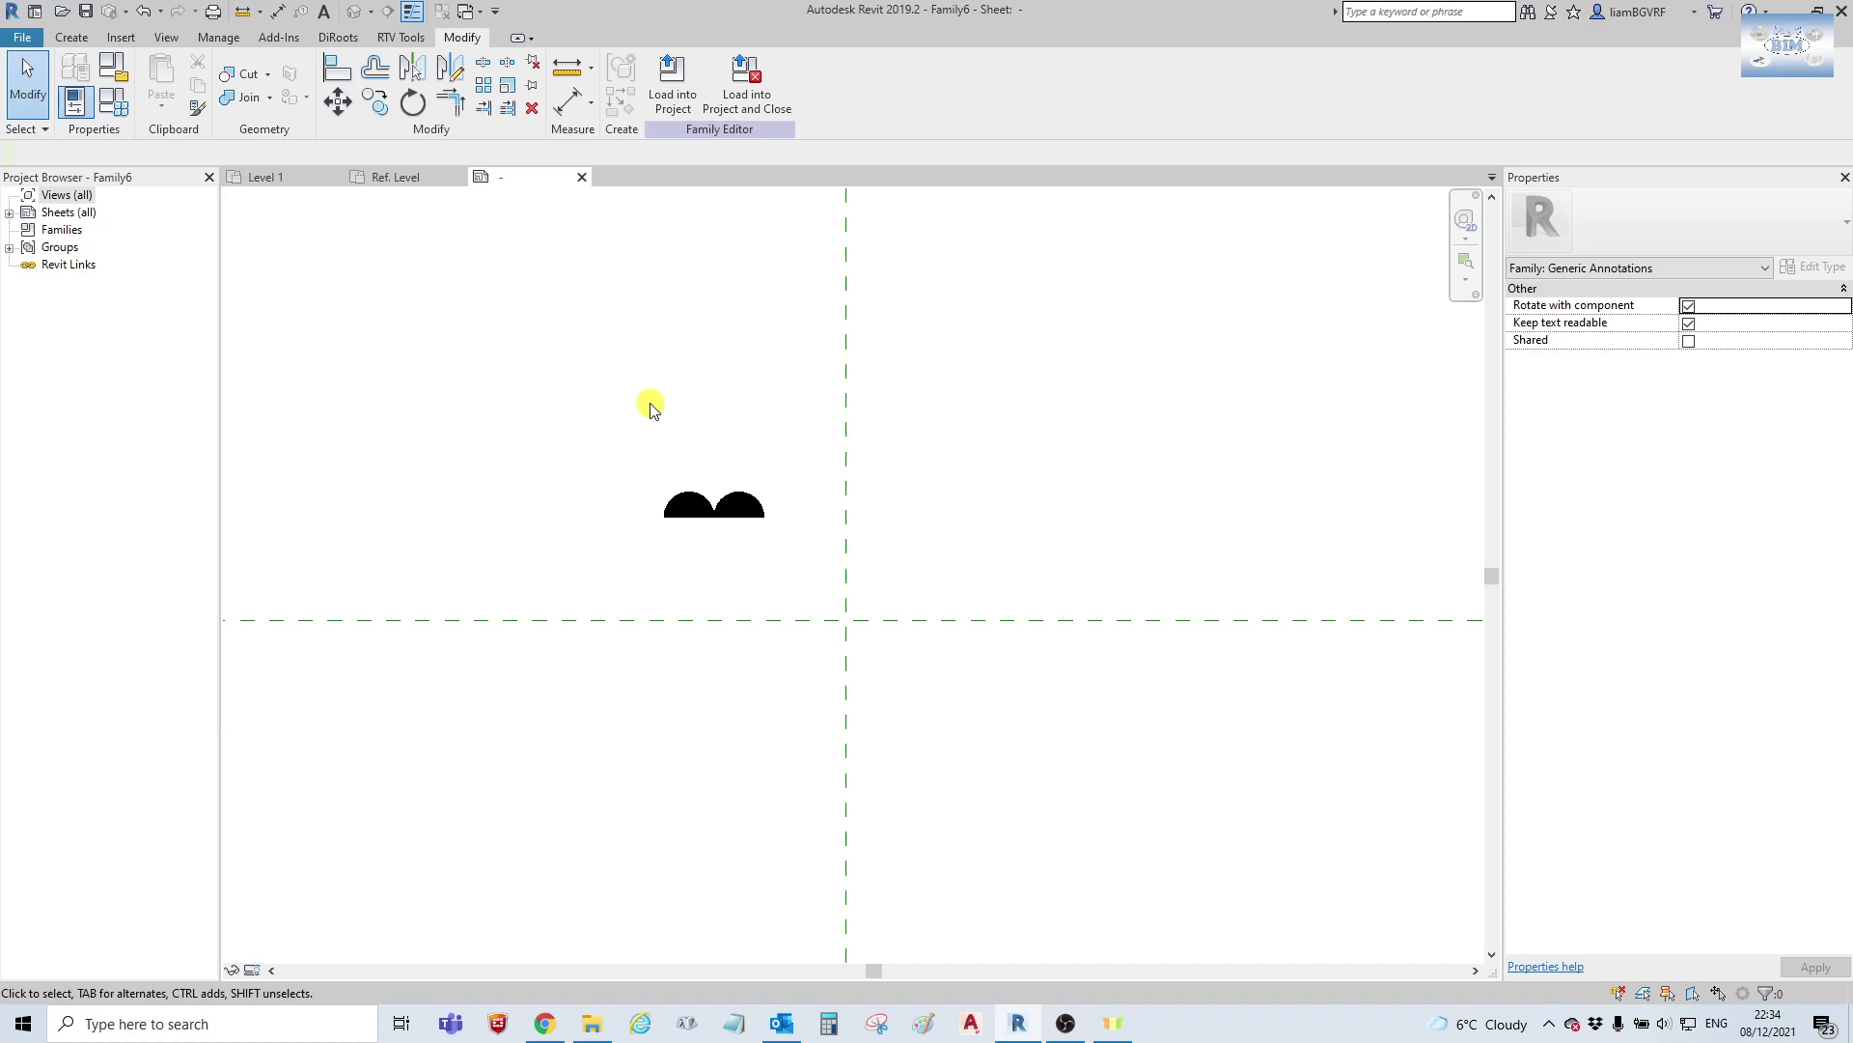
Draw a vertical reference line about 12.5 long downward from the horizontal reference plane, to the right of the vertical plane.
mouse_move(650, 406)
middle_mouse_down()
mouse_move(612, 418)
mouse_move(650, 409)
middle_mouse_up()
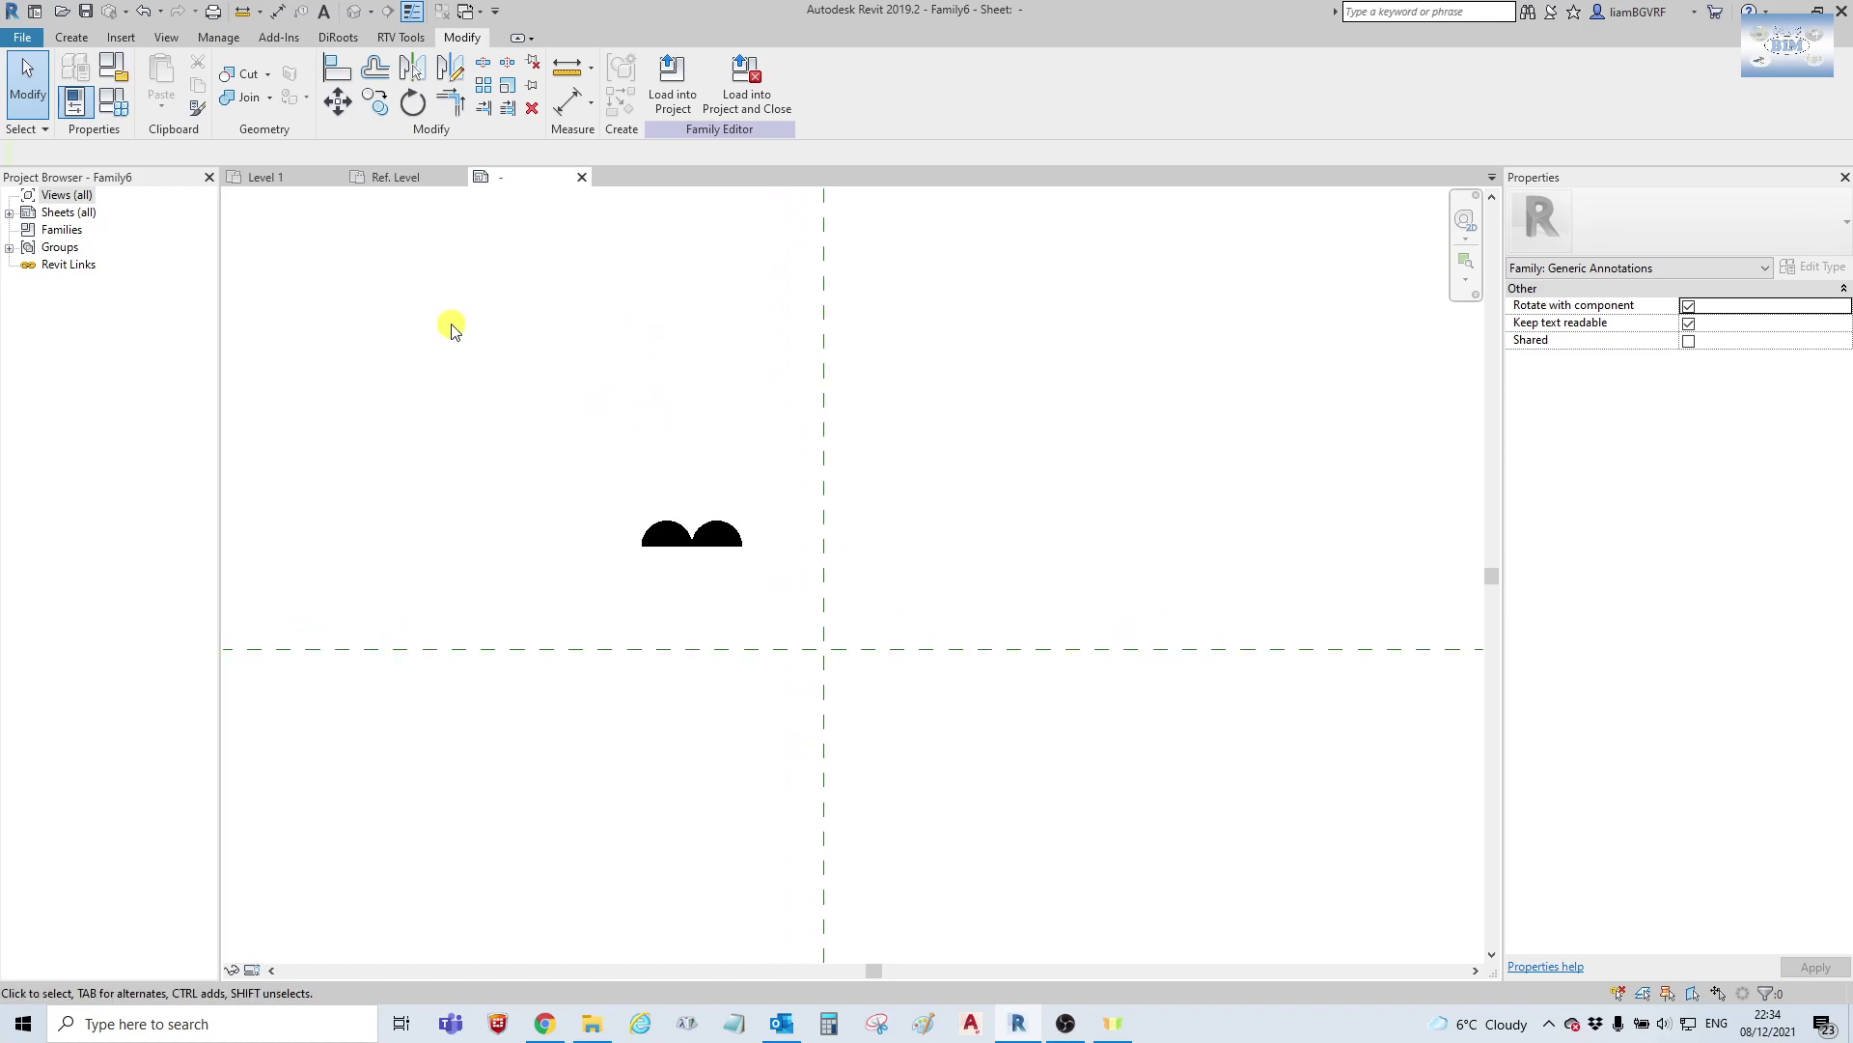
left_click(72, 39)
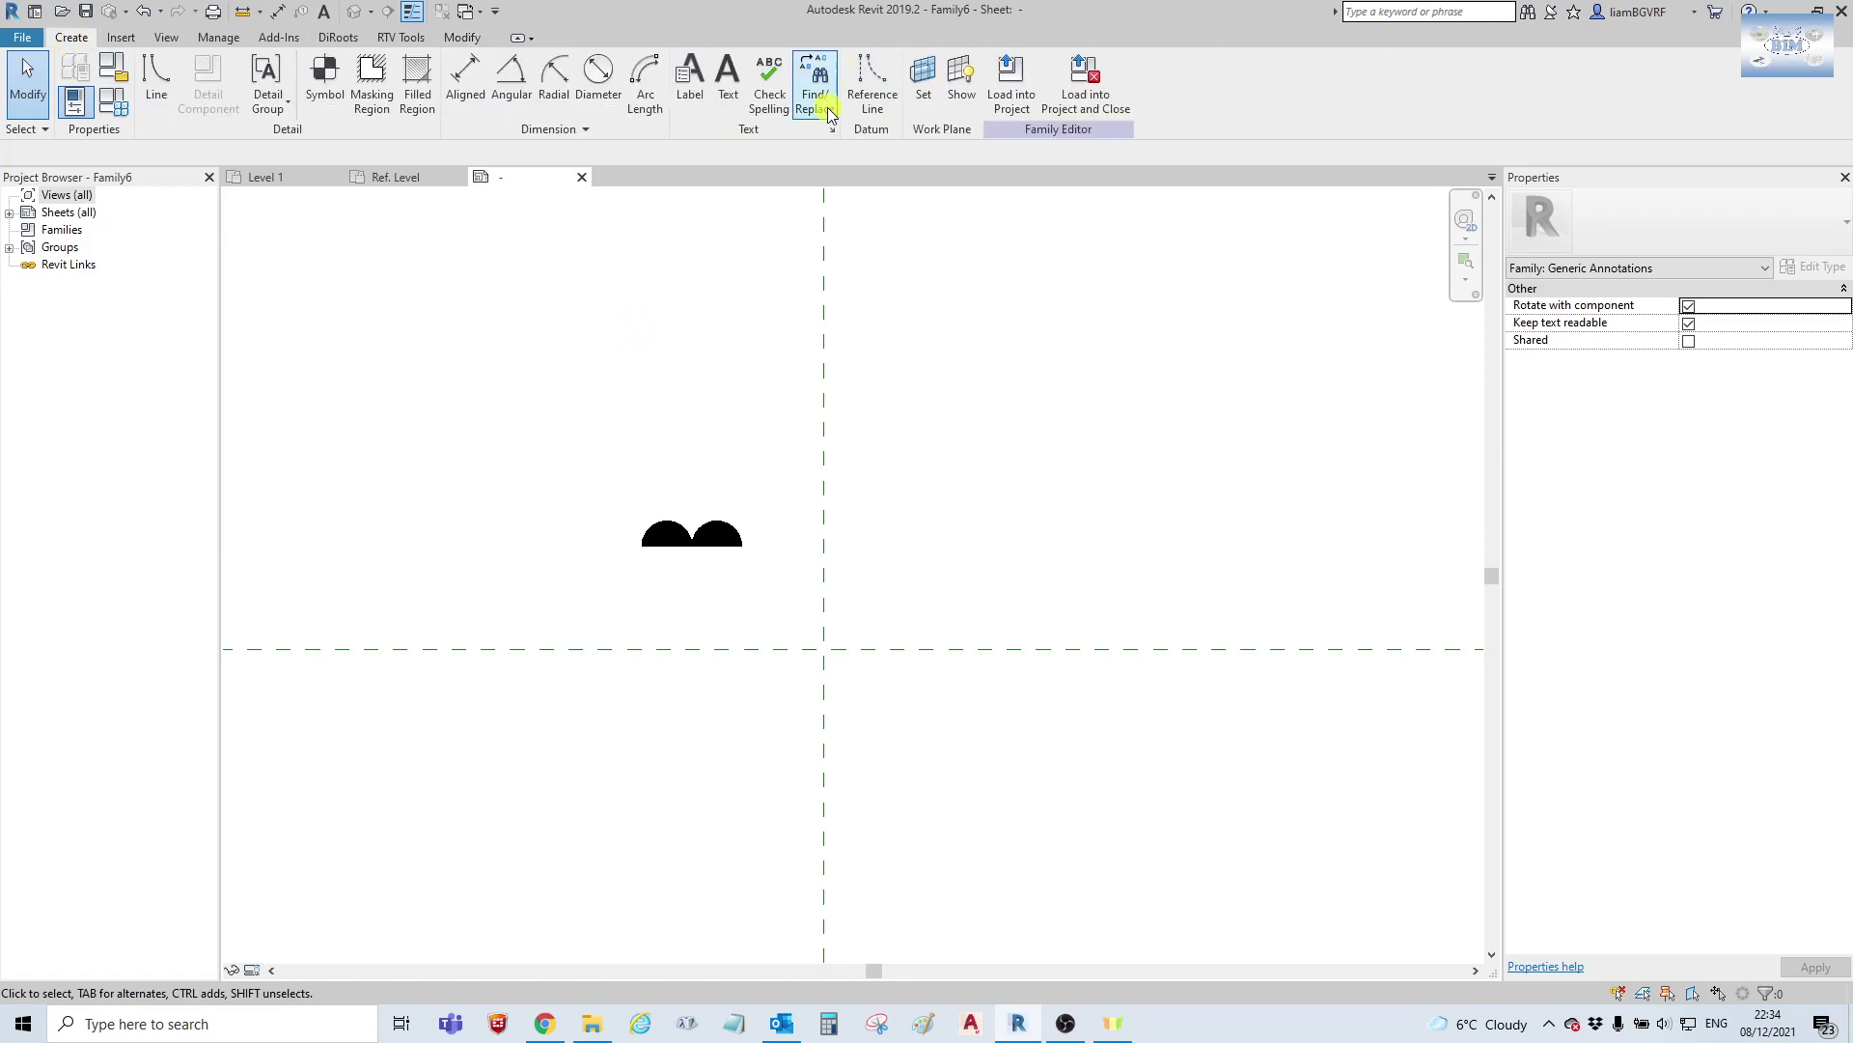
left_click(872, 106)
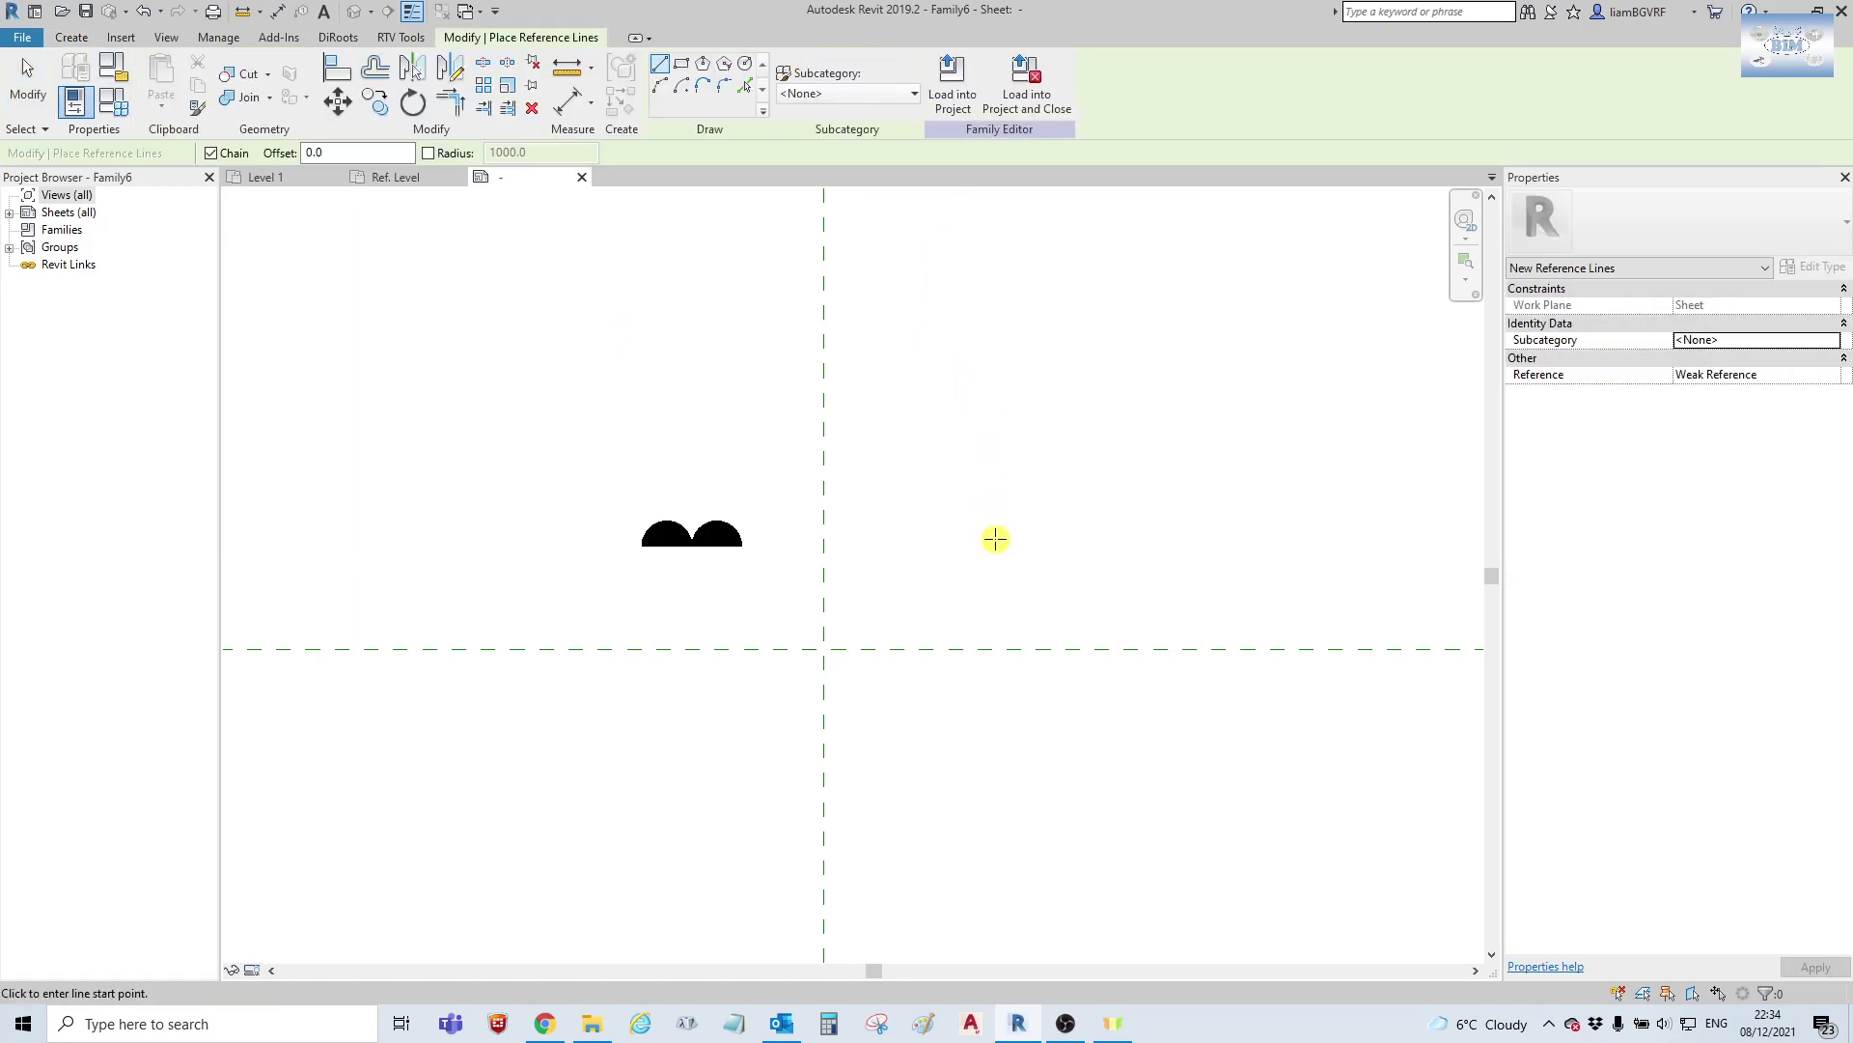
left_click(987, 644)
middle_click_drag(998, 845, 890, 633)
scroll(893, 633, "down", 1)
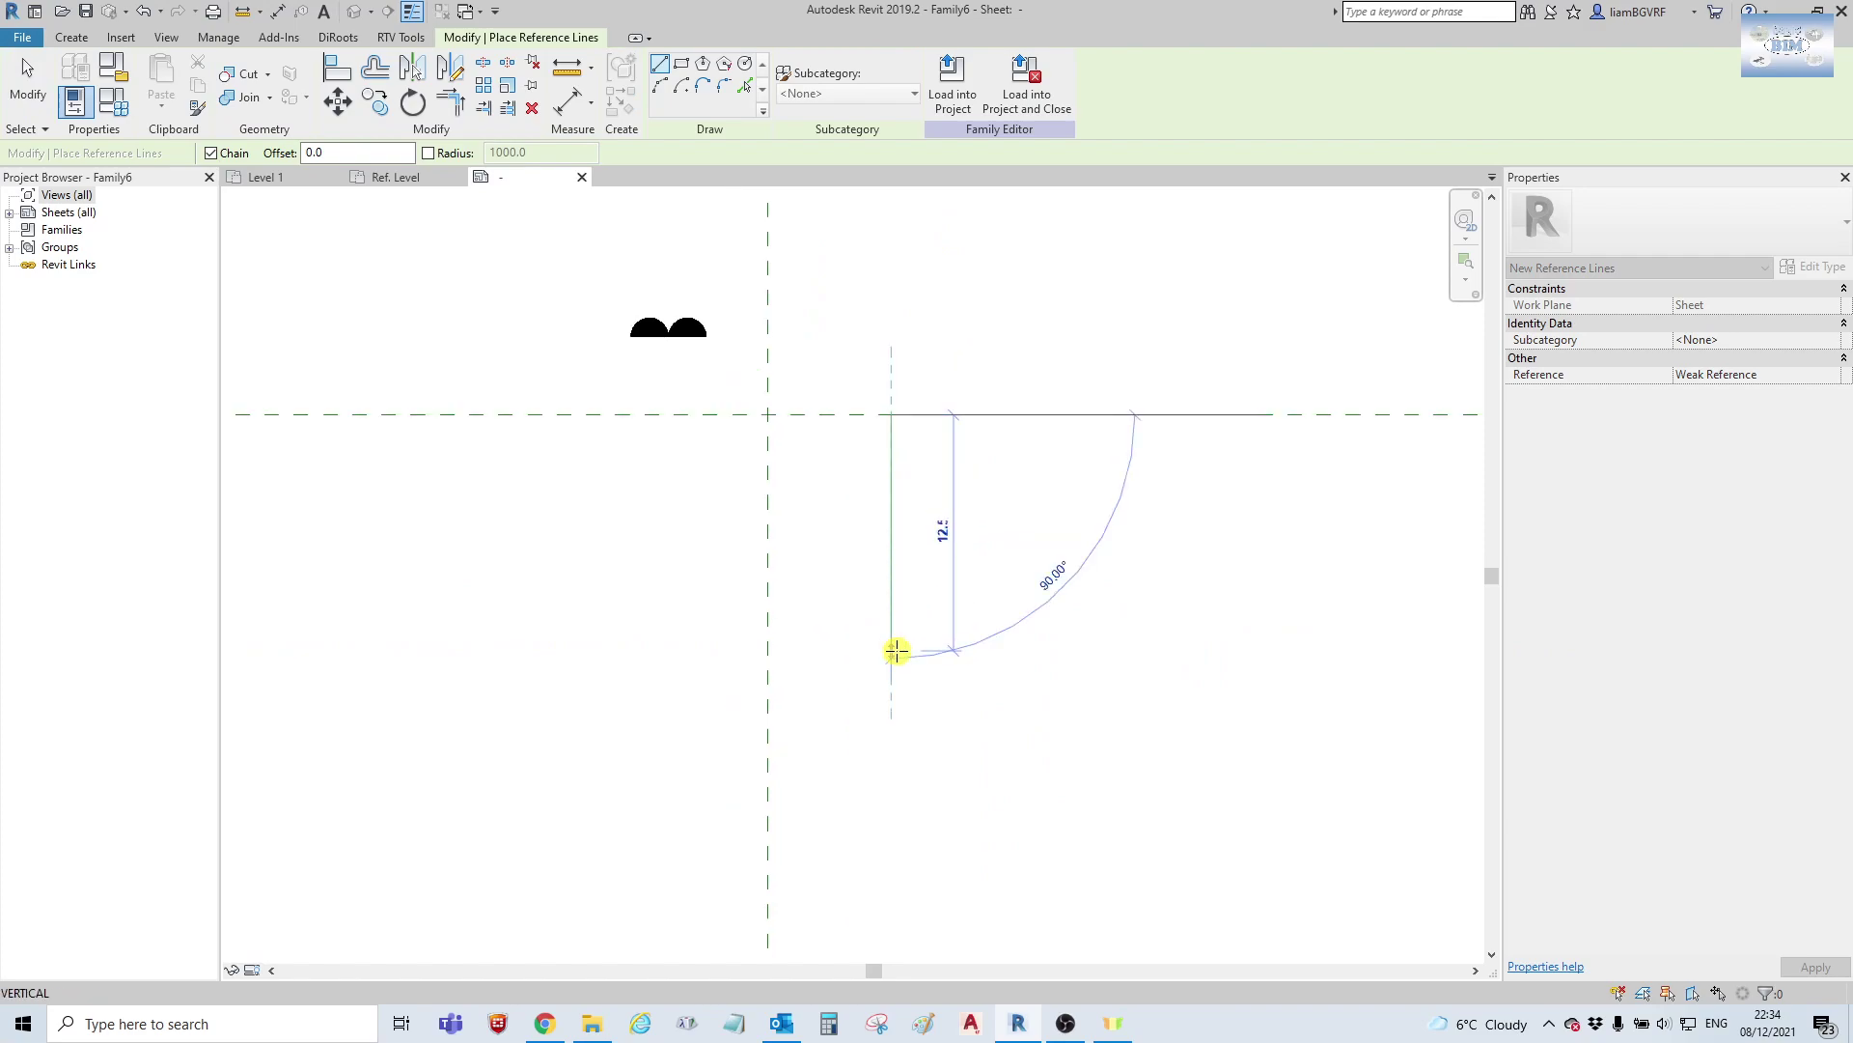
left_click(894, 650)
middle_click_drag(775, 413, 770, 509)
key("Escape")
key("Escape")
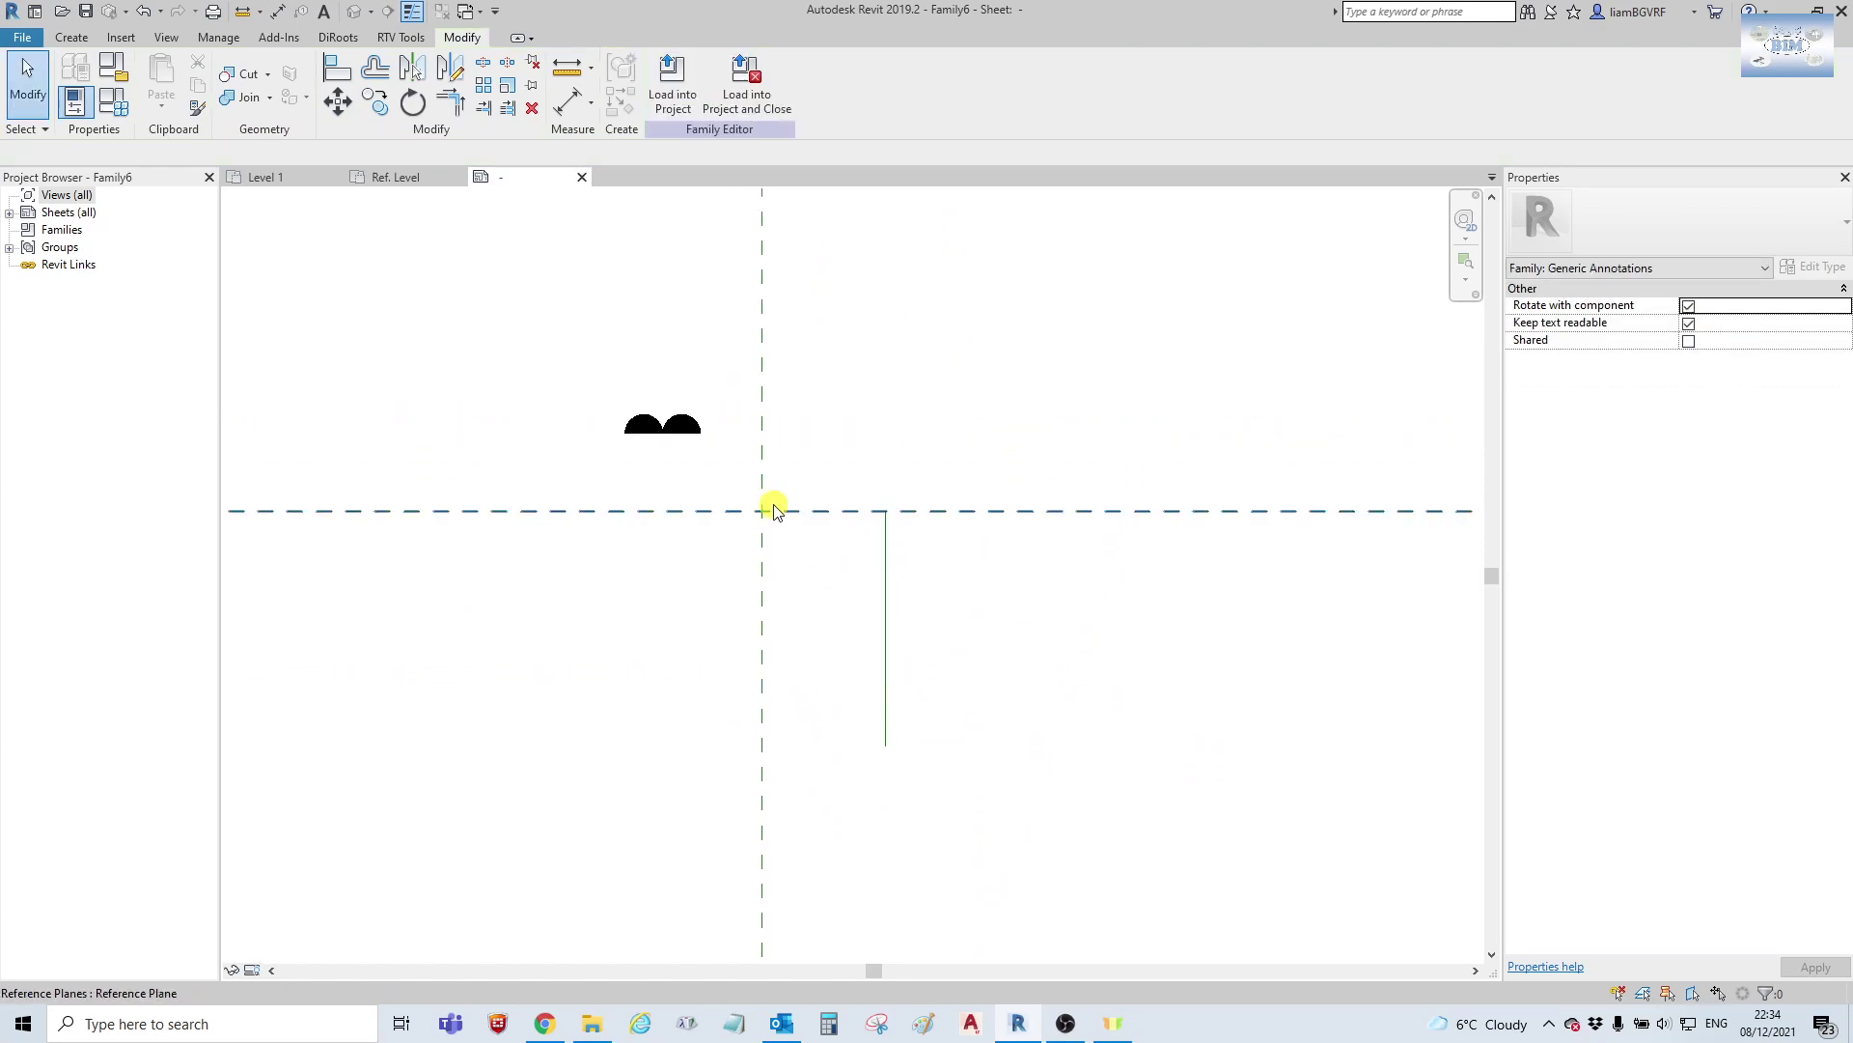
Edit the detail group to add a vertical reference line about 1.7 long, rising from where the half-circles meet, and finish the group.
left_click(669, 439)
left_click(664, 85)
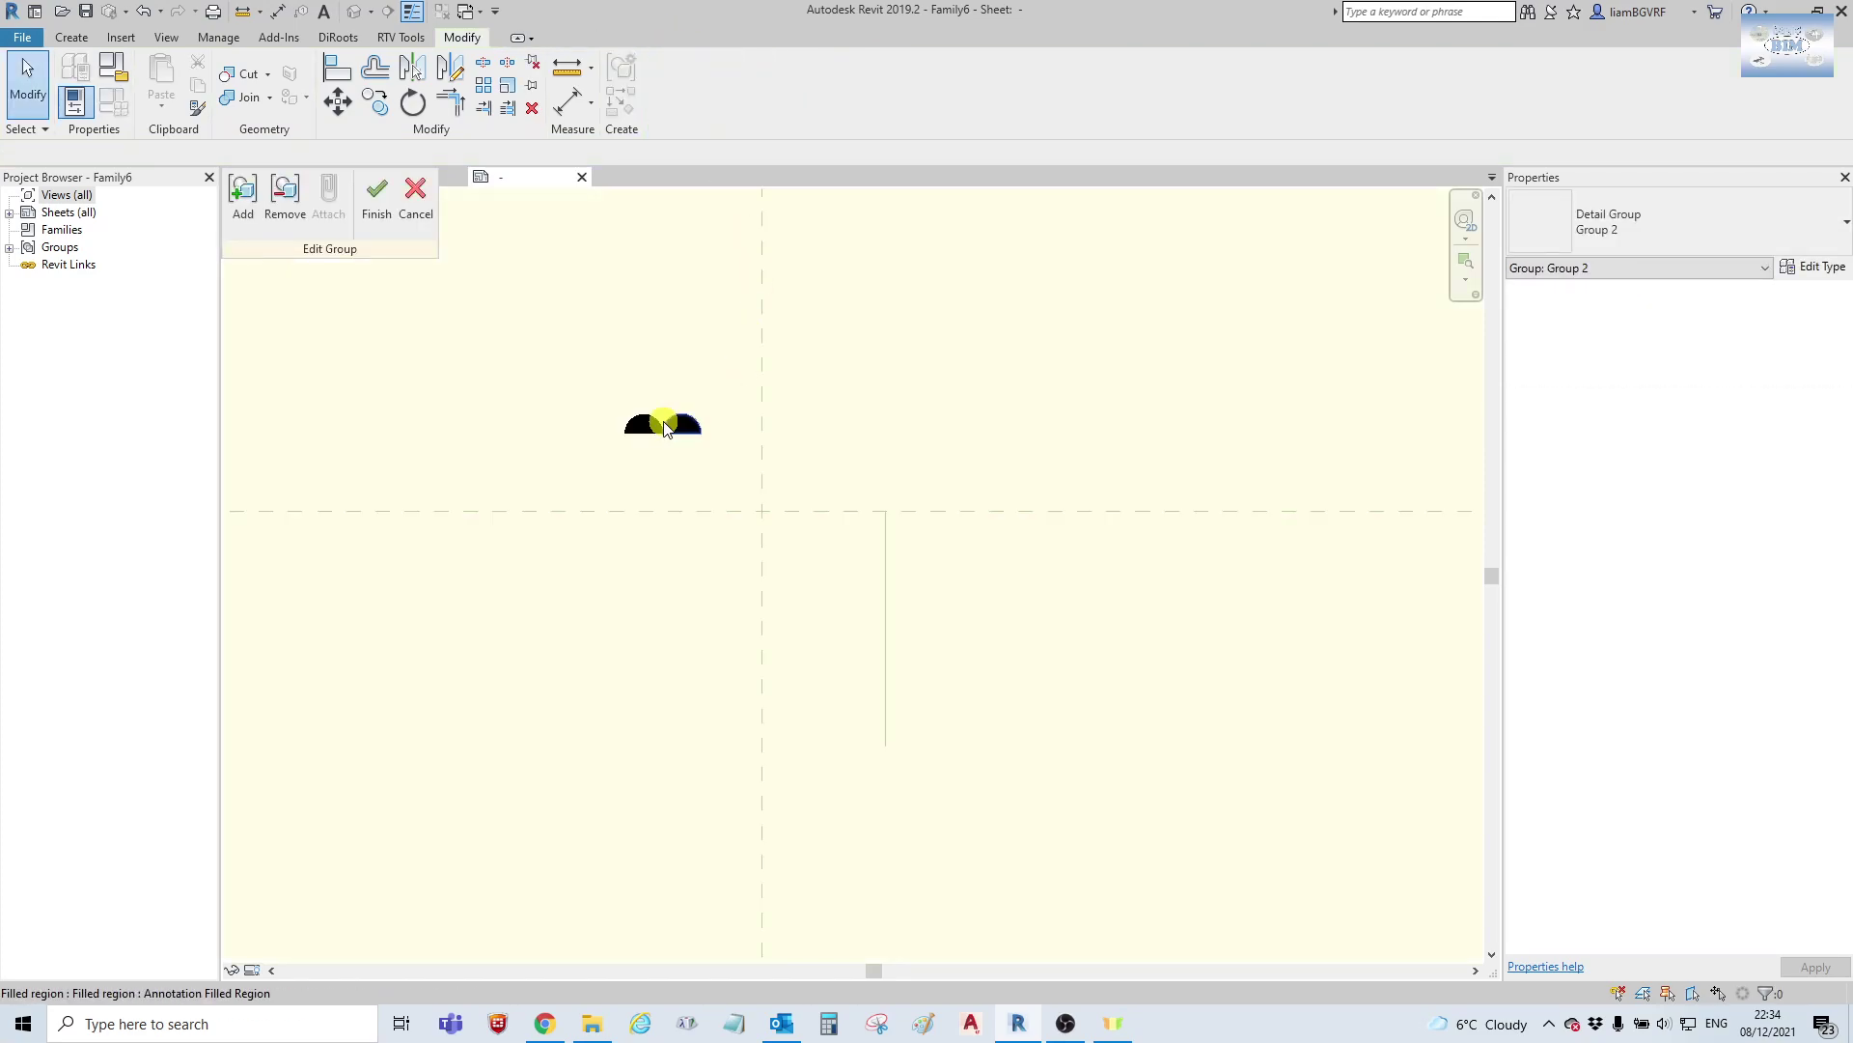
scroll(666, 450, "up", 2)
left_click(71, 37)
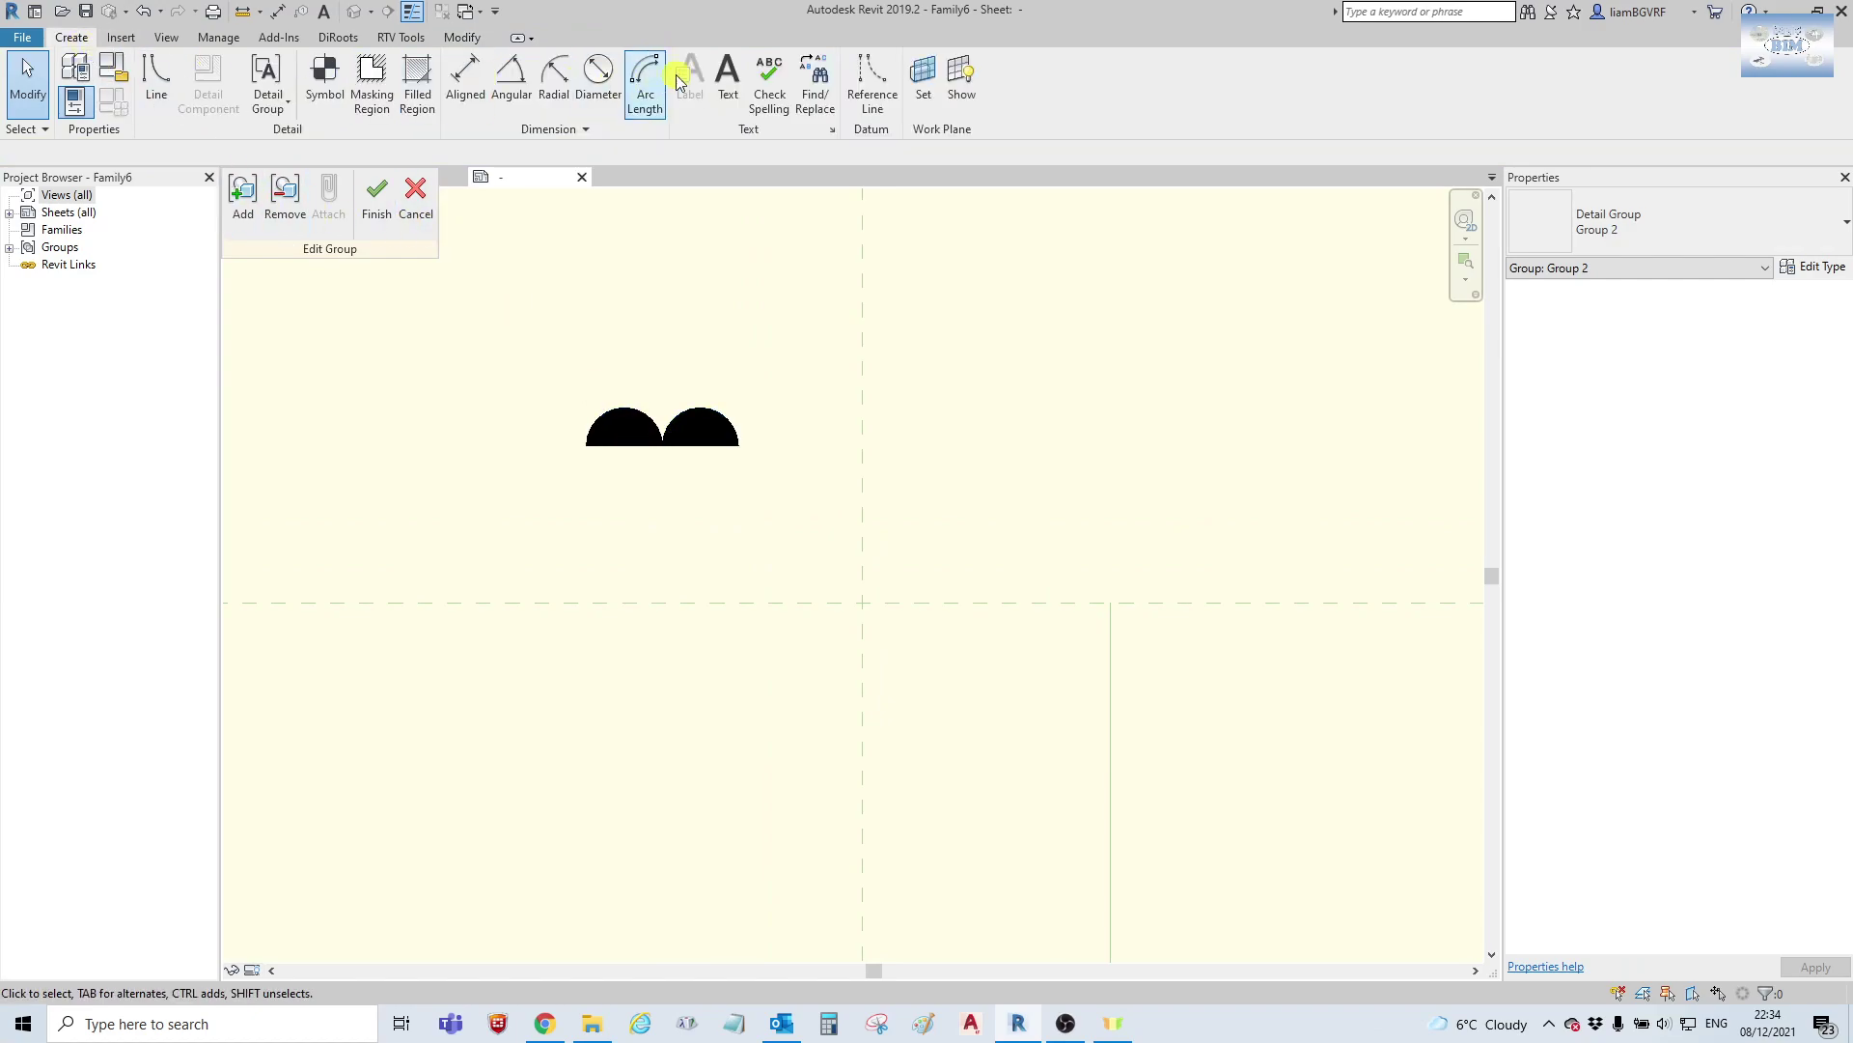
left_click(872, 97)
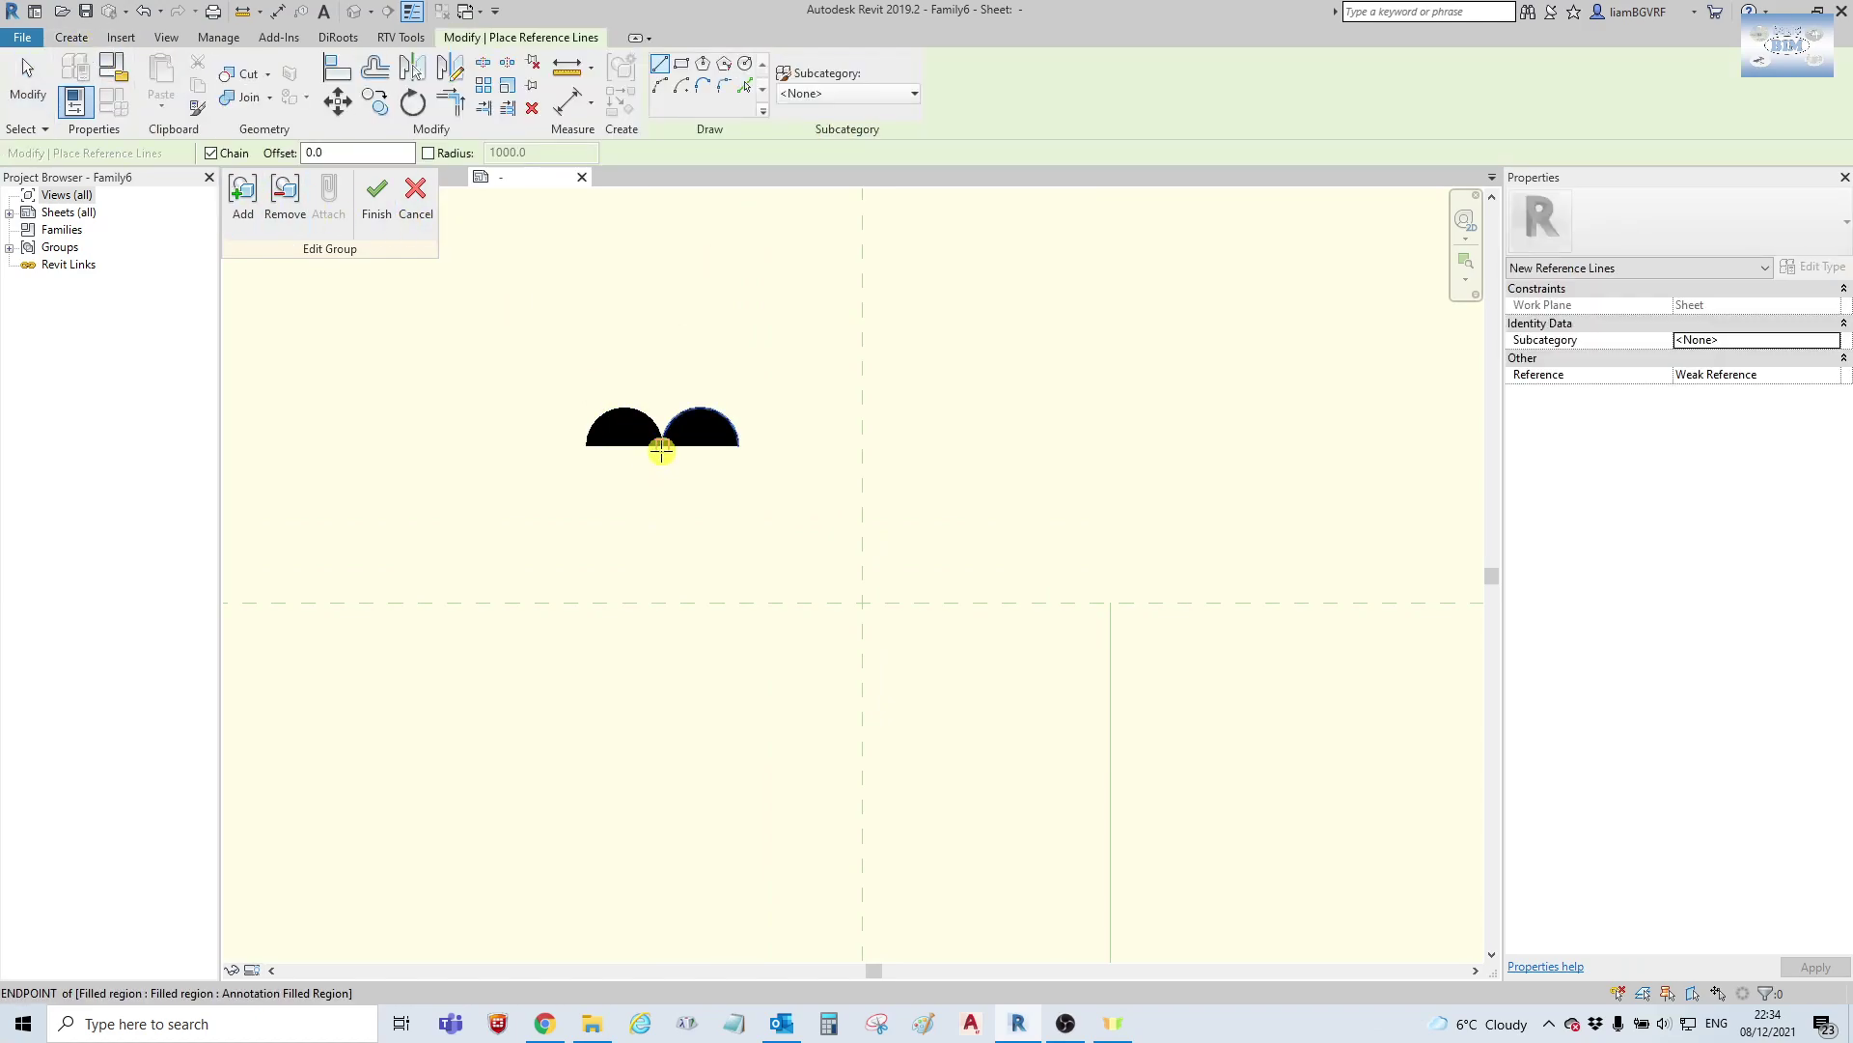
left_click(662, 445)
left_click(663, 382)
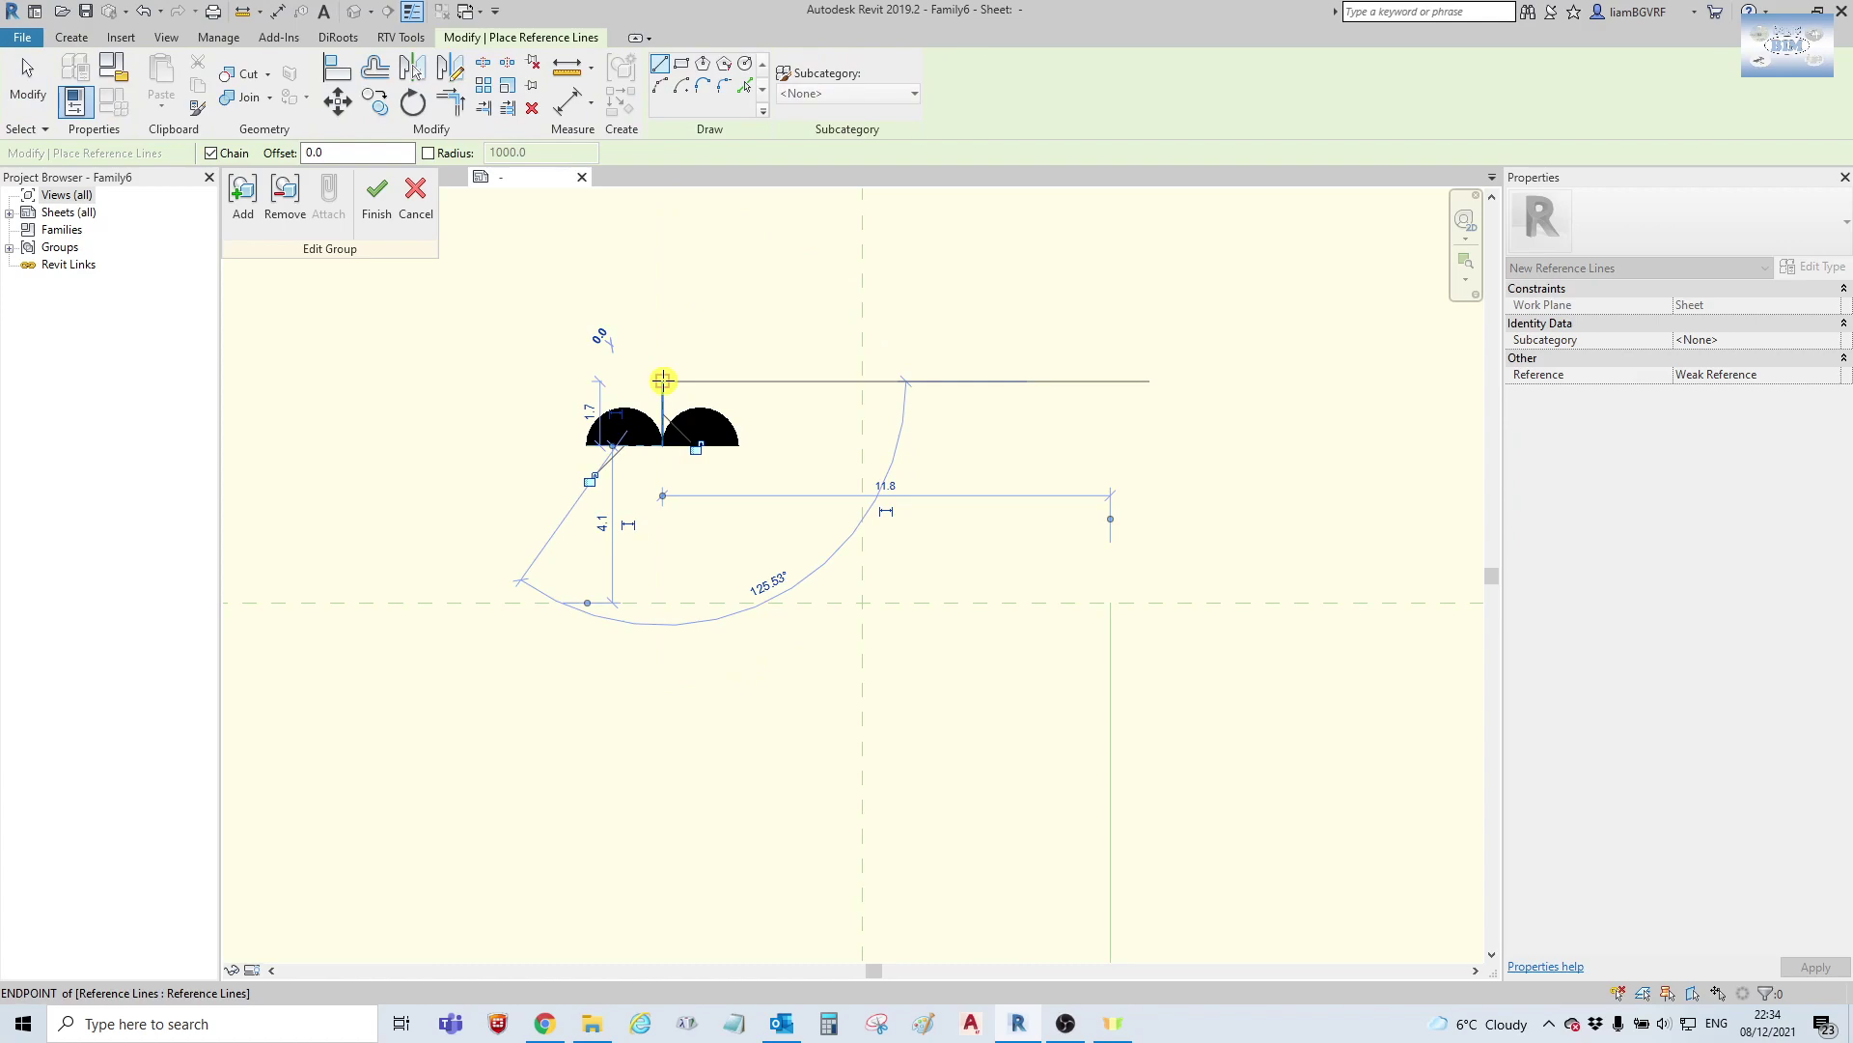
key("Escape")
key("Escape")
left_click(374, 193)
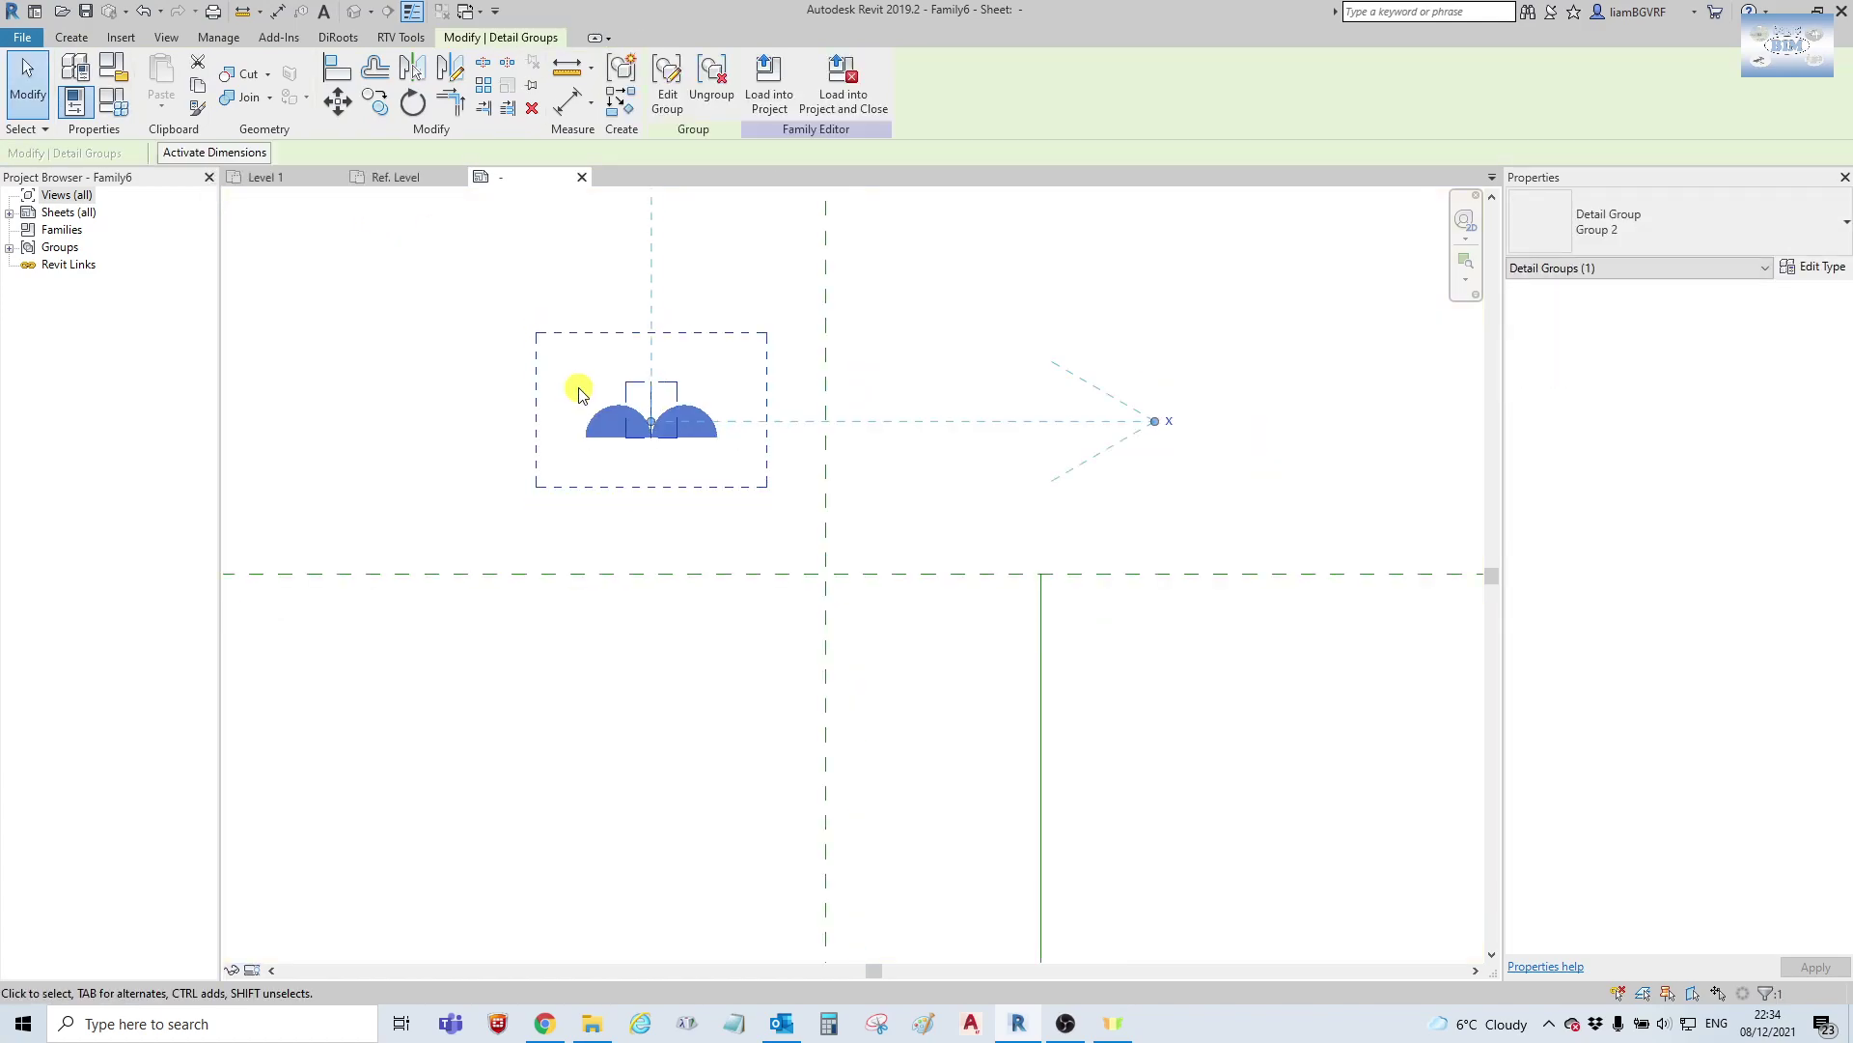
left_click(1017, 421)
Place an aligned dimension between the vertical reference plane and the long vertical reference line.
scroll(1012, 413, "down", 1)
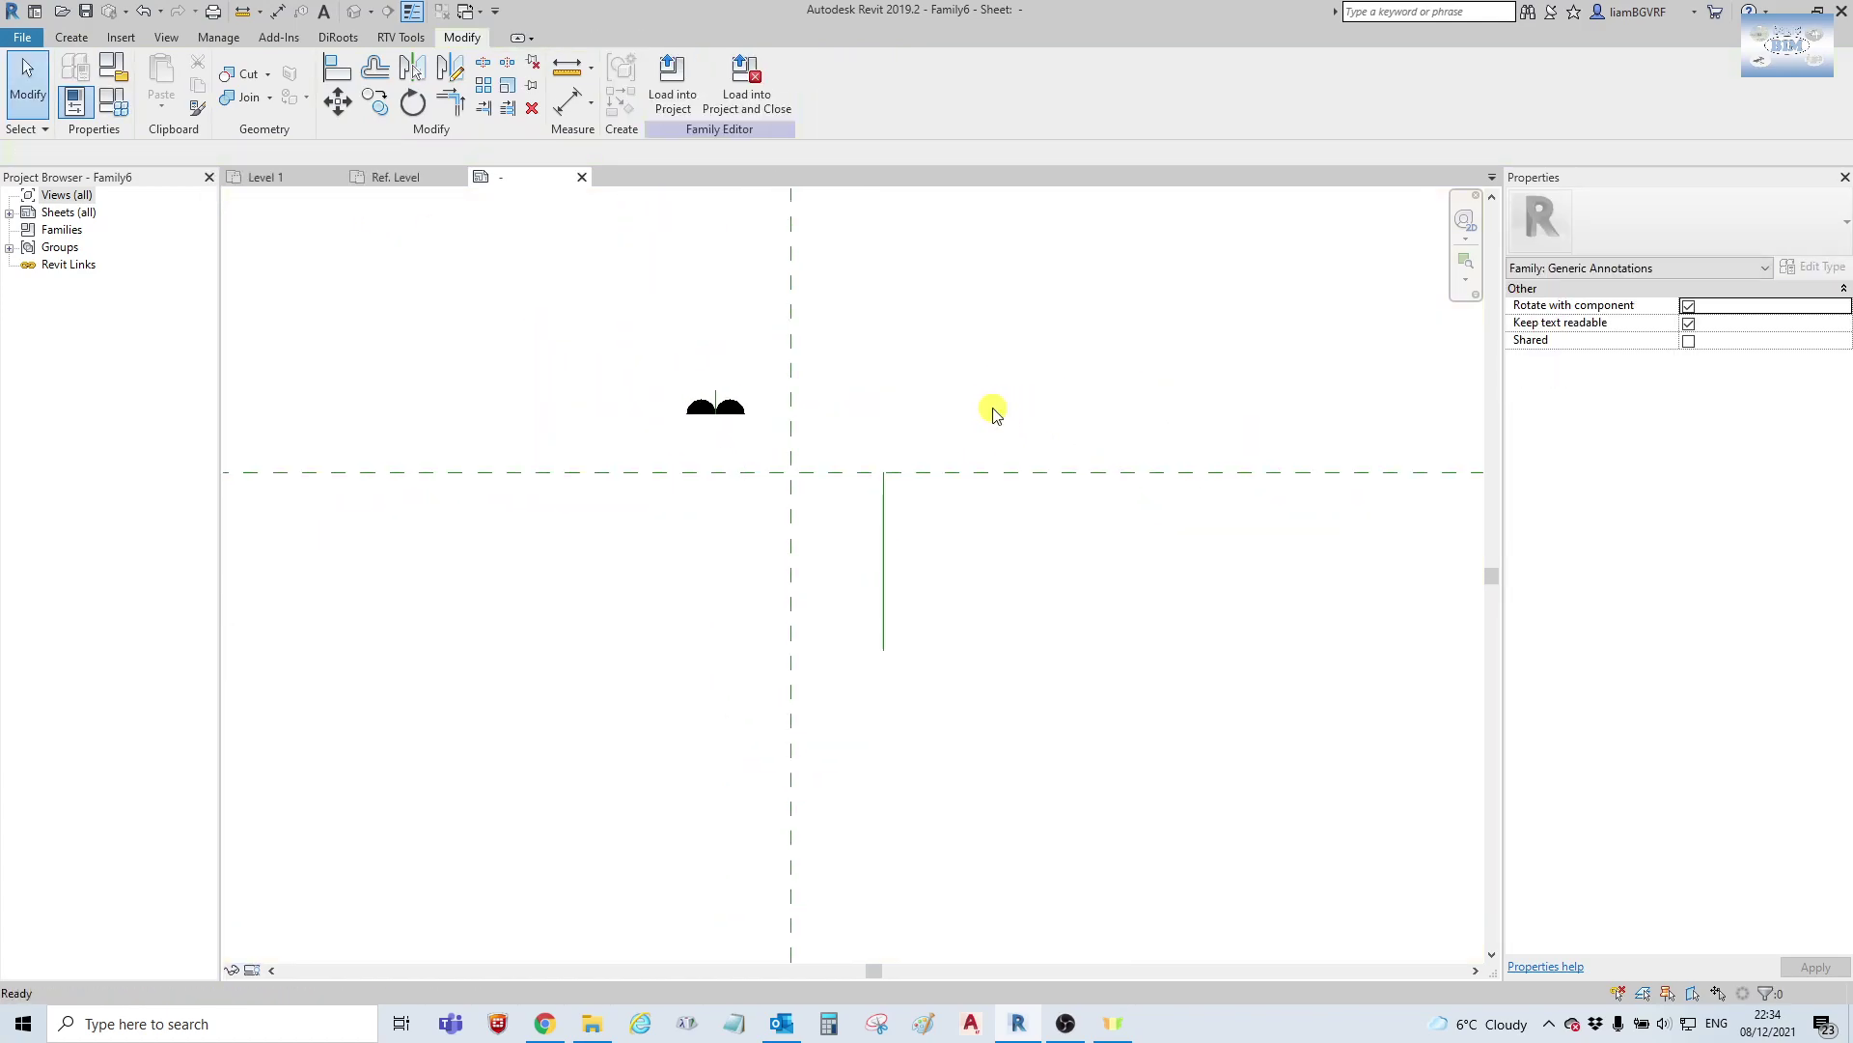
key("d")
key("i")
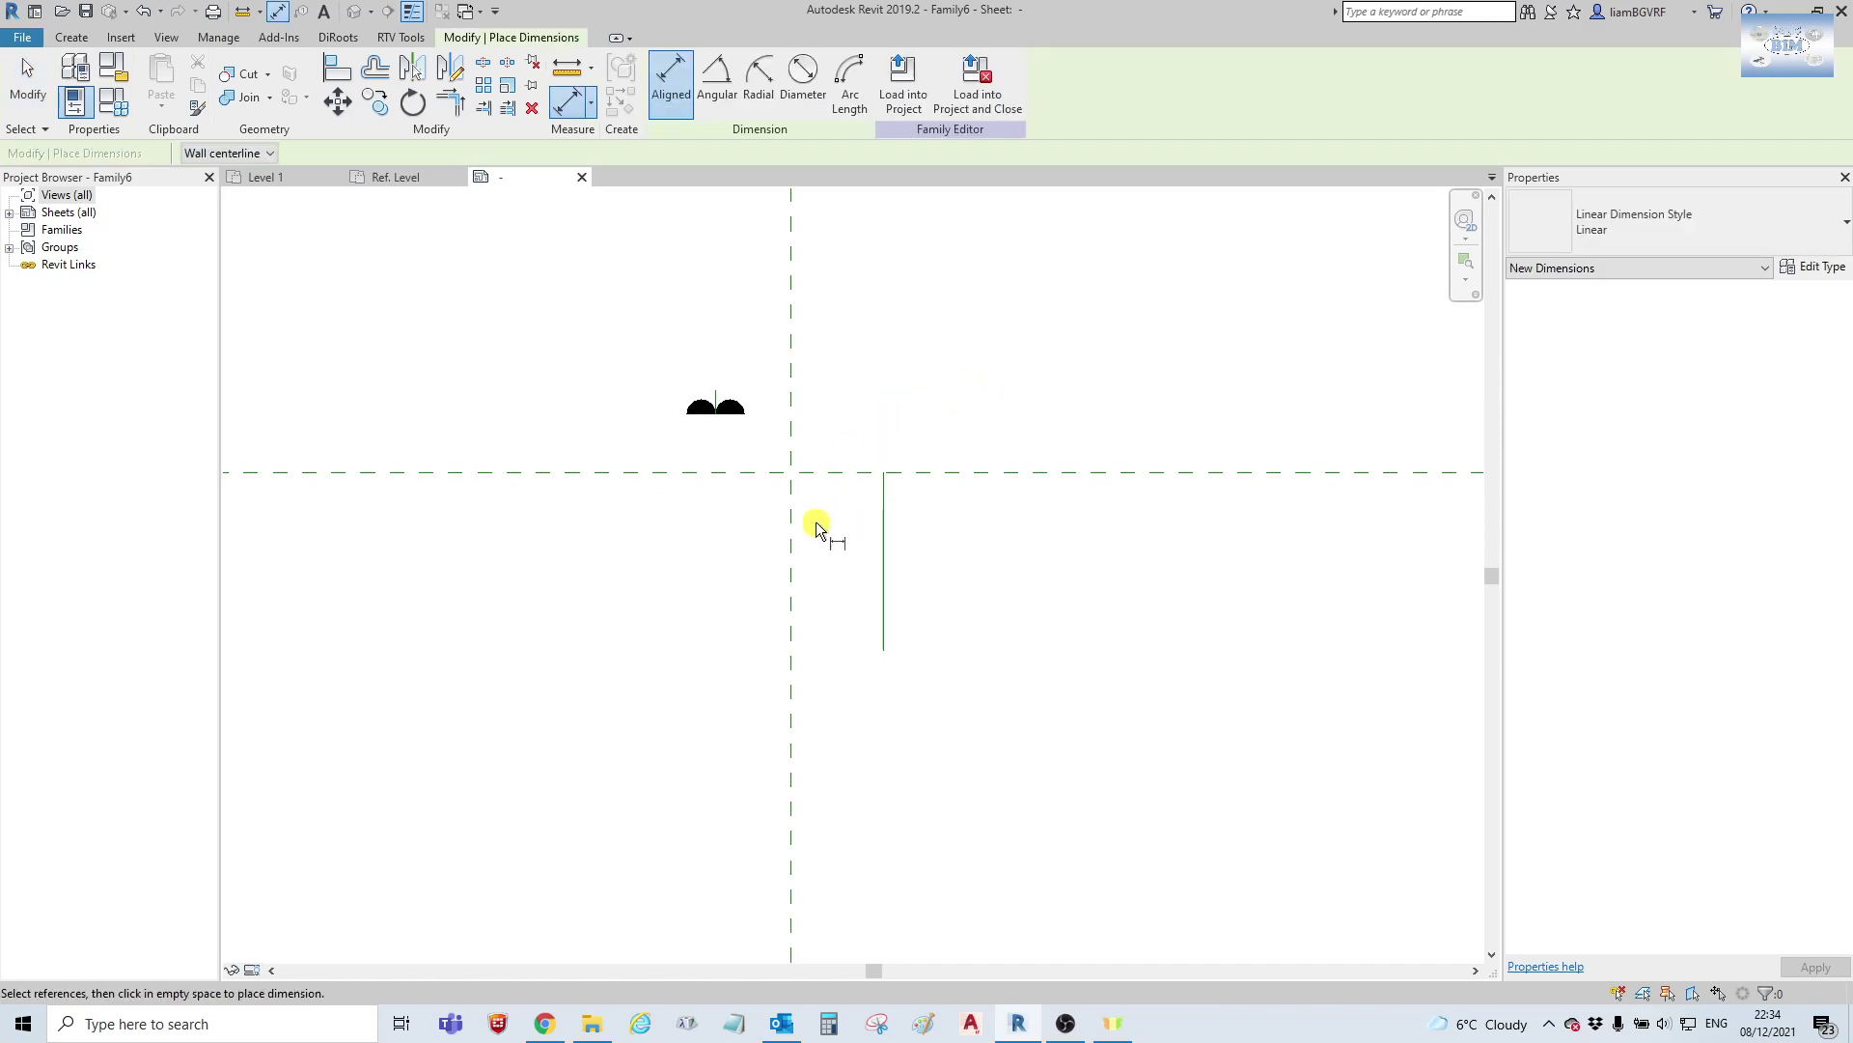
left_click(788, 646)
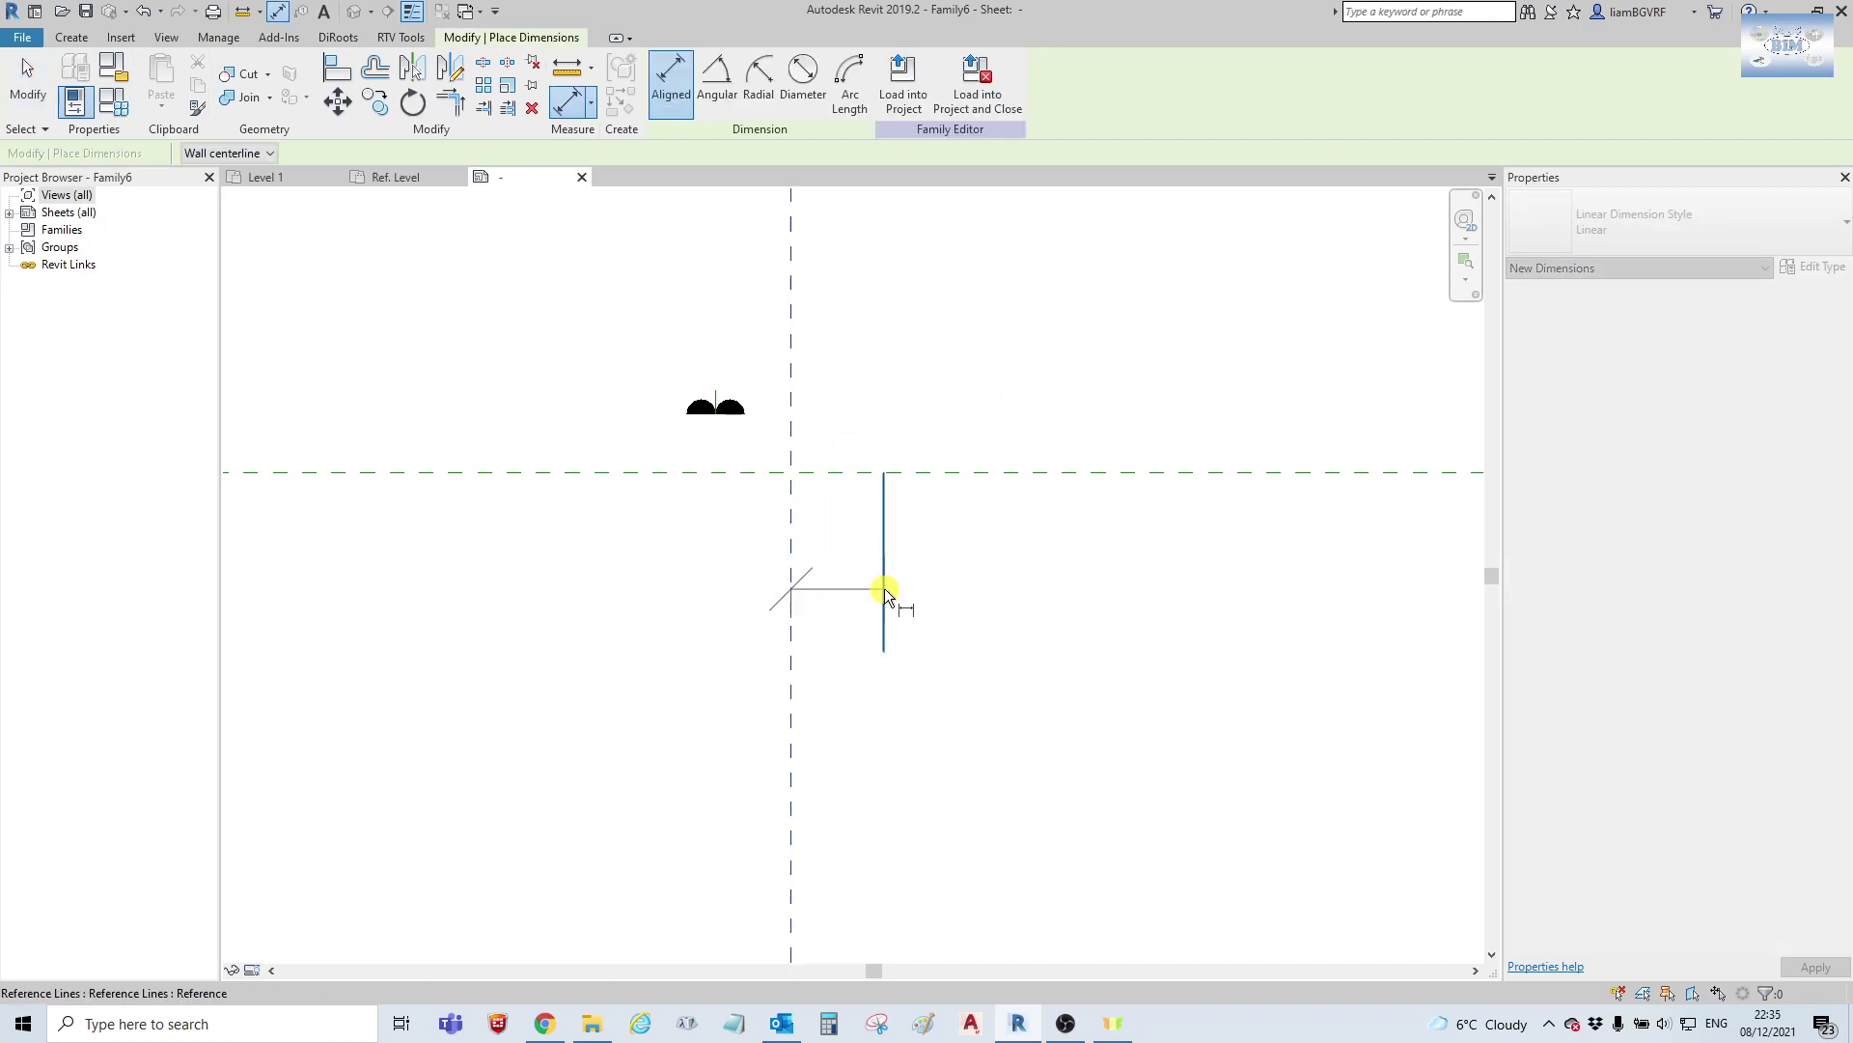
left_click(884, 588)
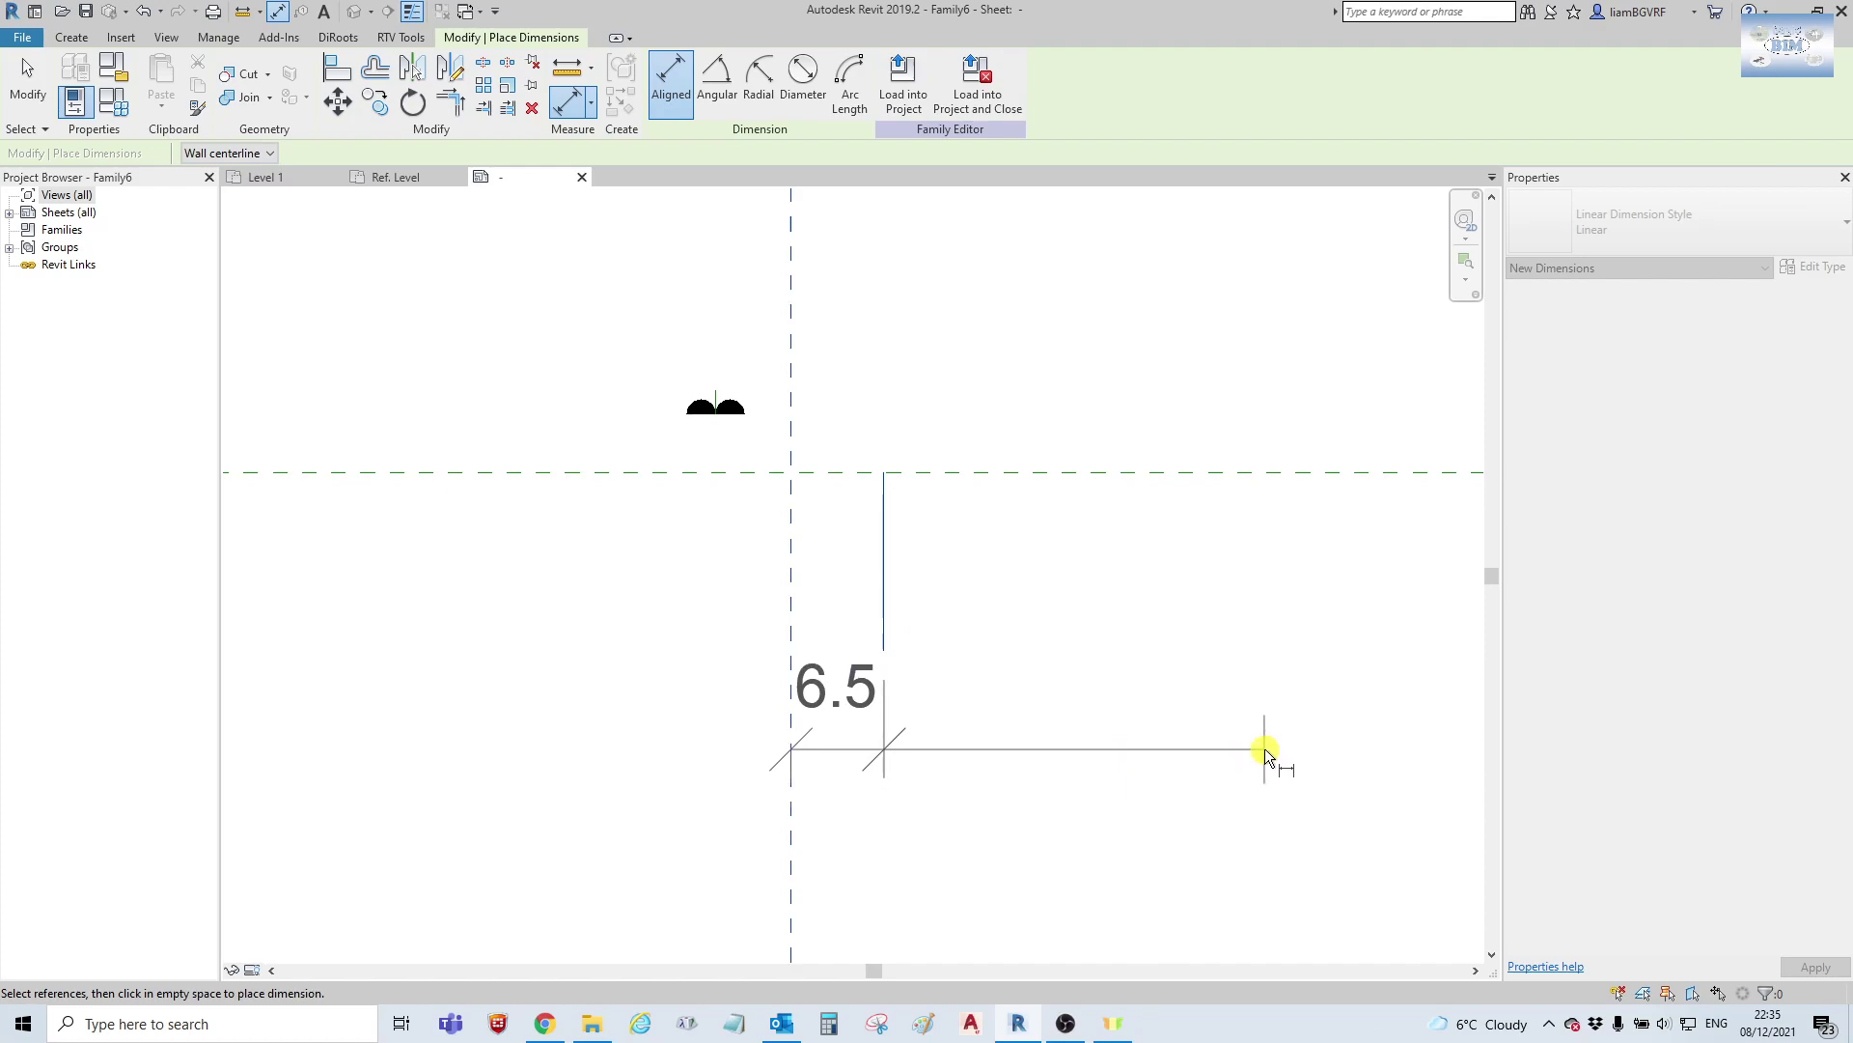
left_click(1260, 764)
key("Escape")
key("Escape")
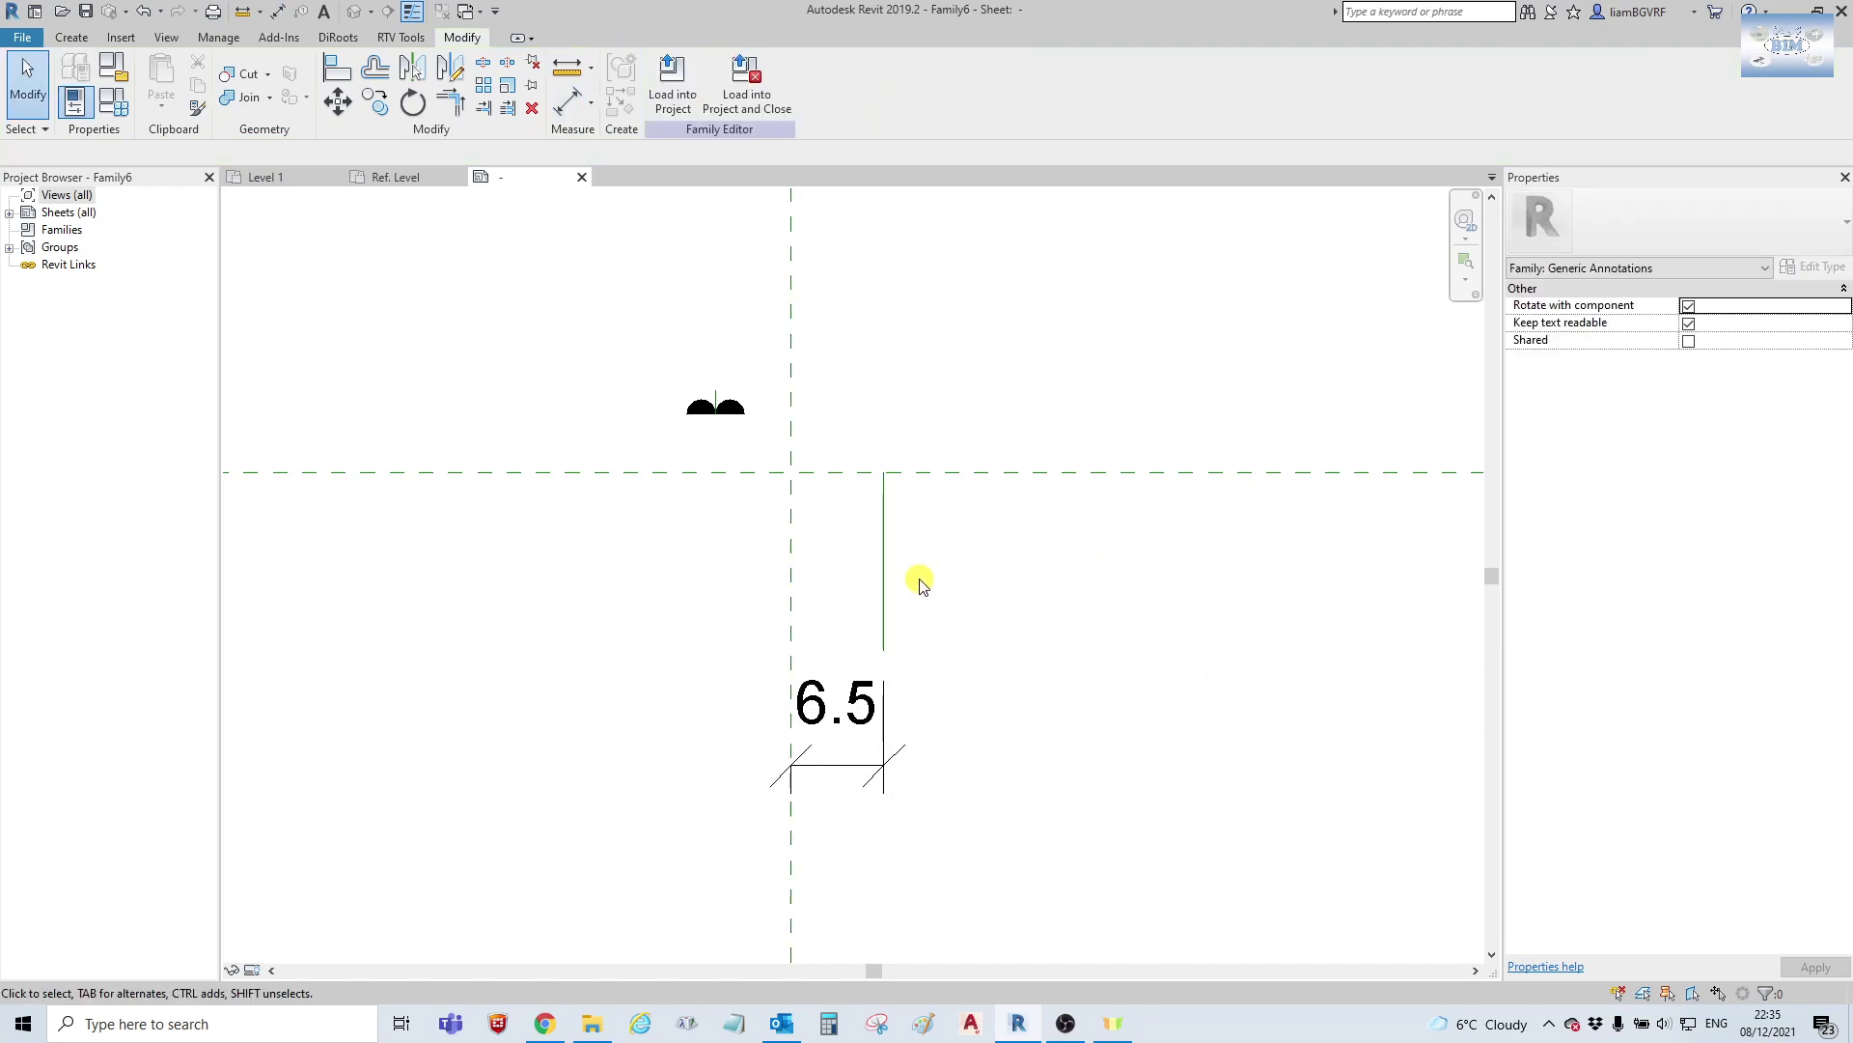
Set the distance between the vertical reference plane and the long reference line to 20.
left_click(884, 608)
left_click(823, 739)
left_click(838, 731)
type("2")
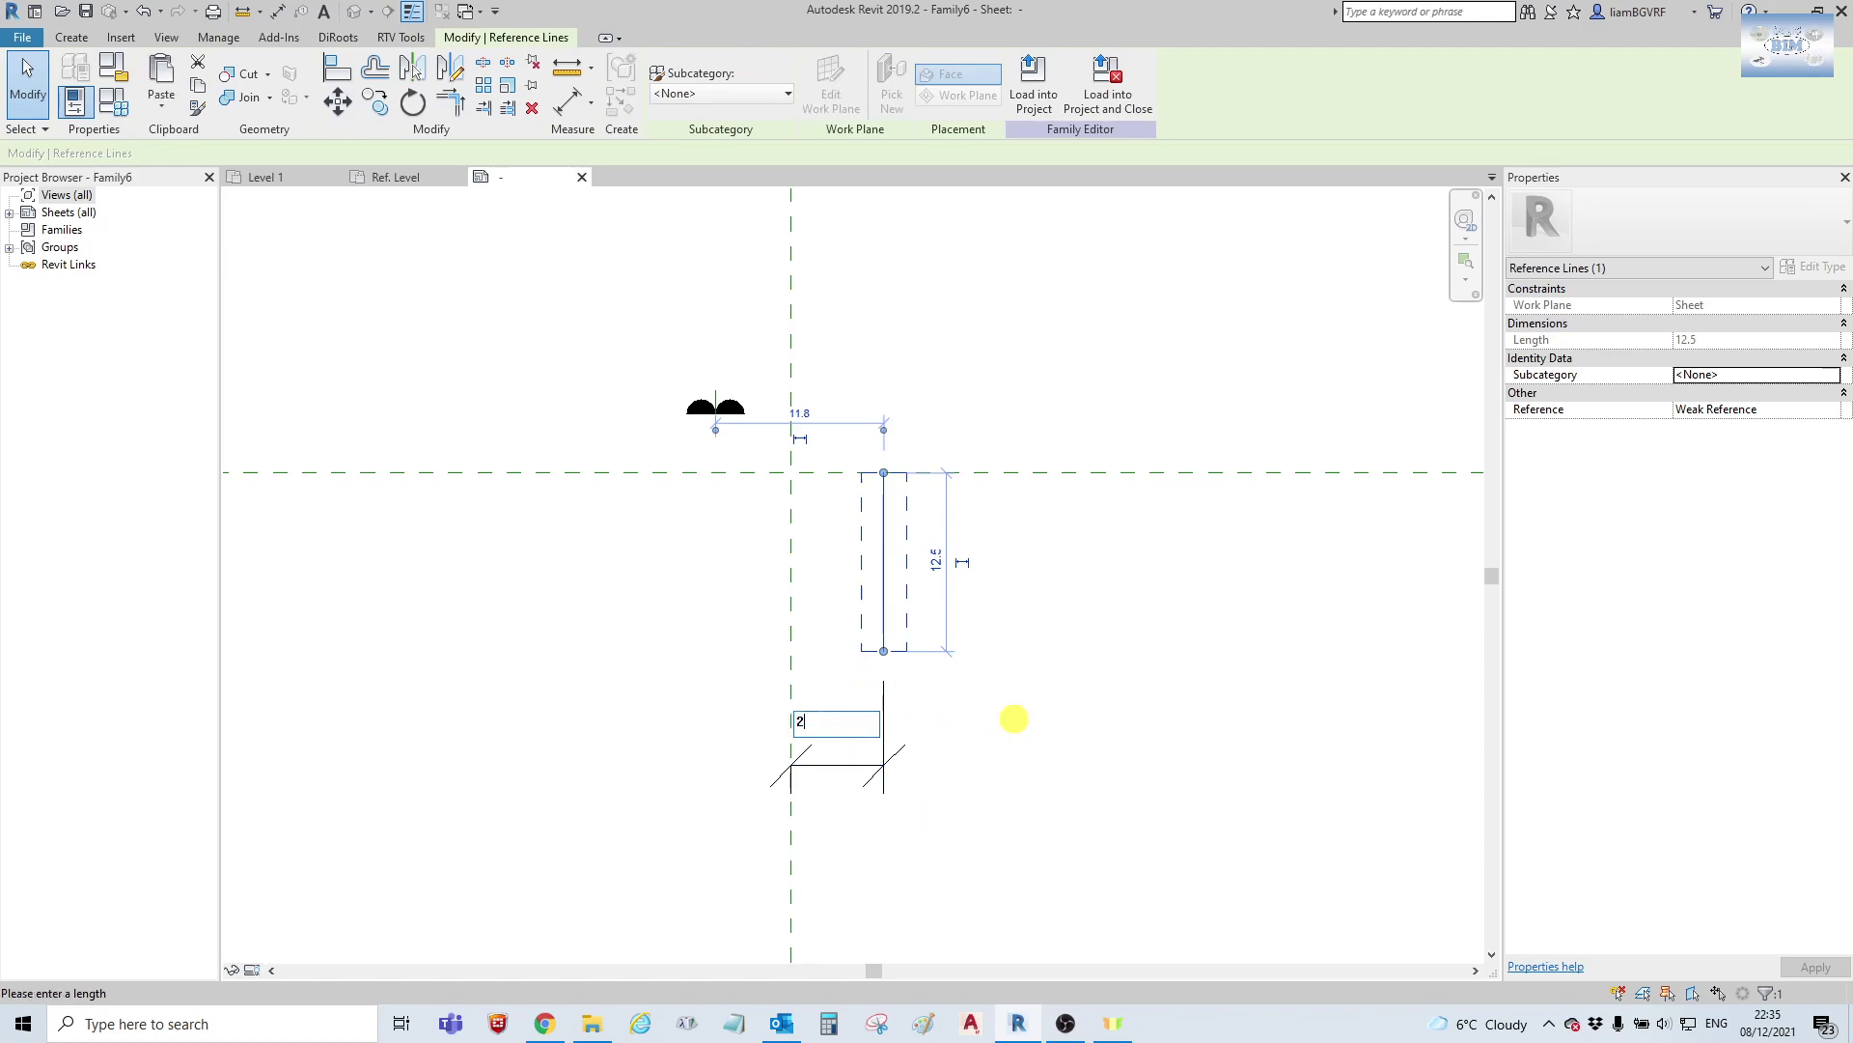
type("0")
key("Return")
left_click(1130, 777)
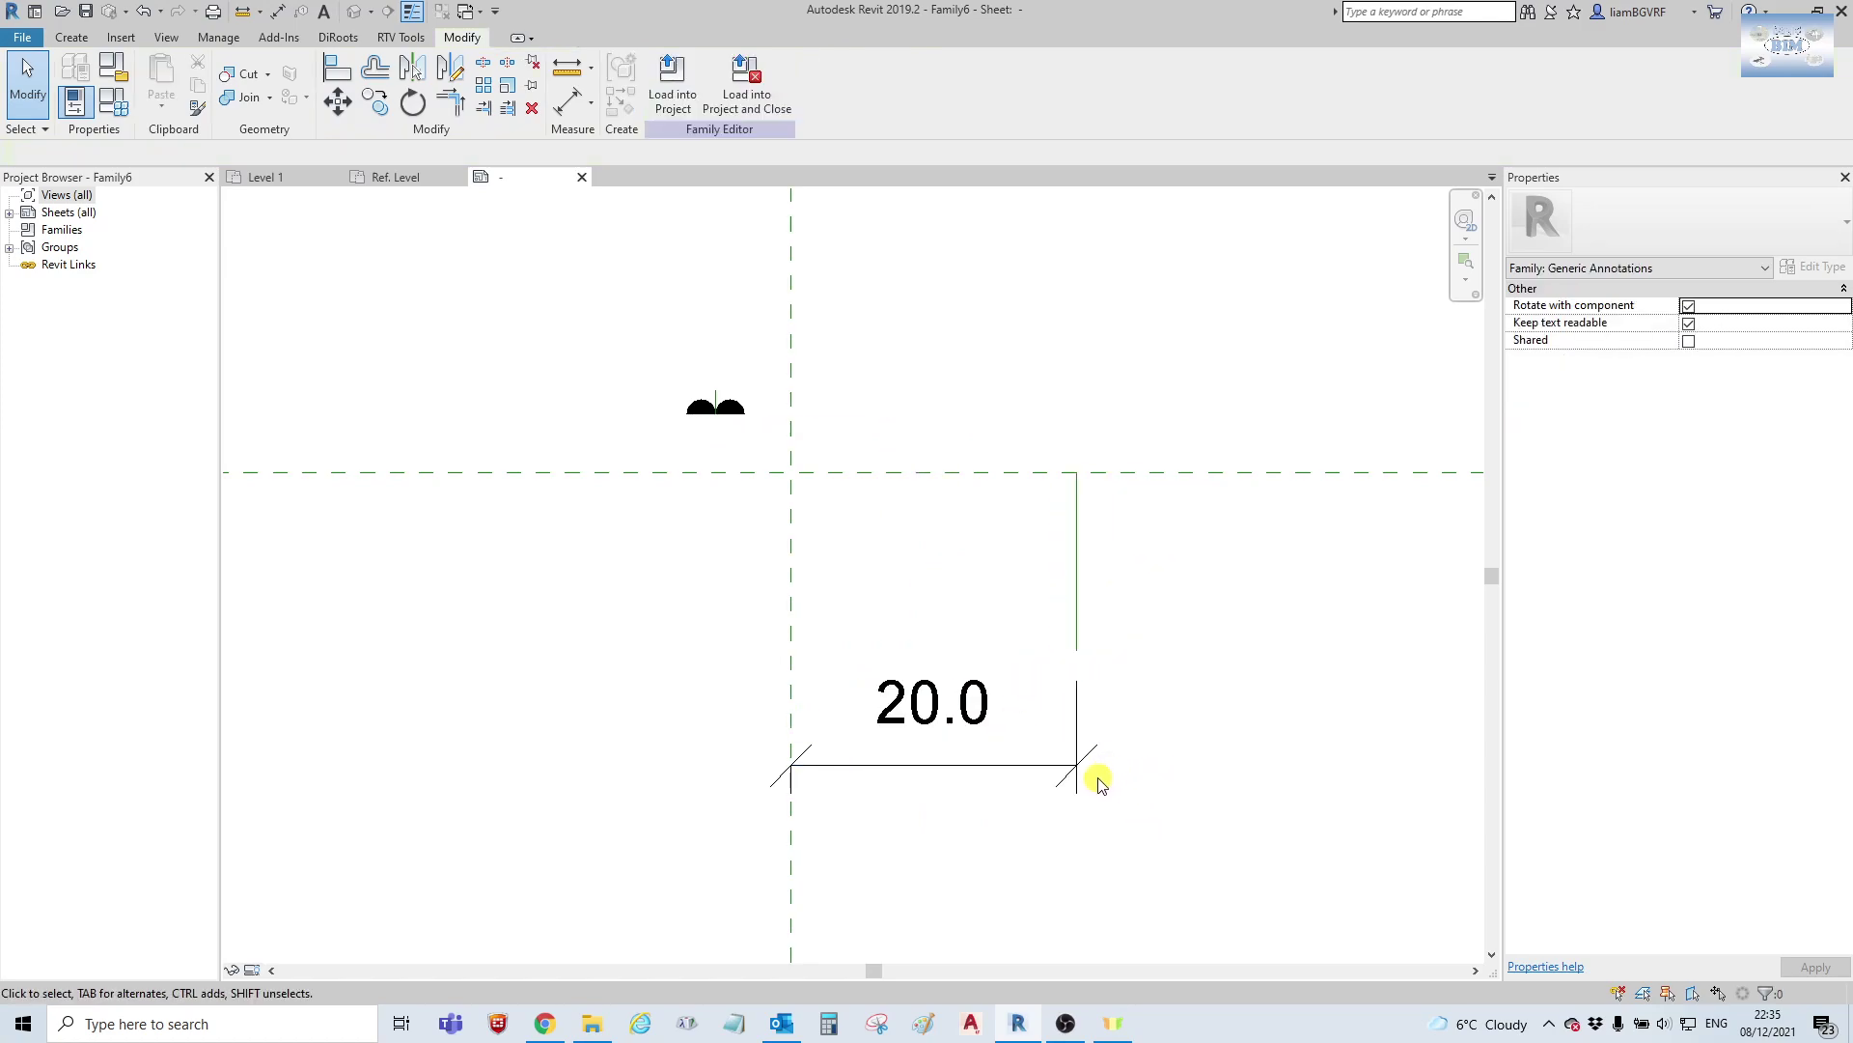
left_click(1069, 759)
left_click(935, 849)
left_click(1239, 606)
Place an aligned dimension above the symbol, from the half-circles' short vertical reference line to the long vertical reference line.
middle_click_drag(981, 604, 889, 604)
key("d")
key("i")
middle_click_drag(849, 360, 834, 369)
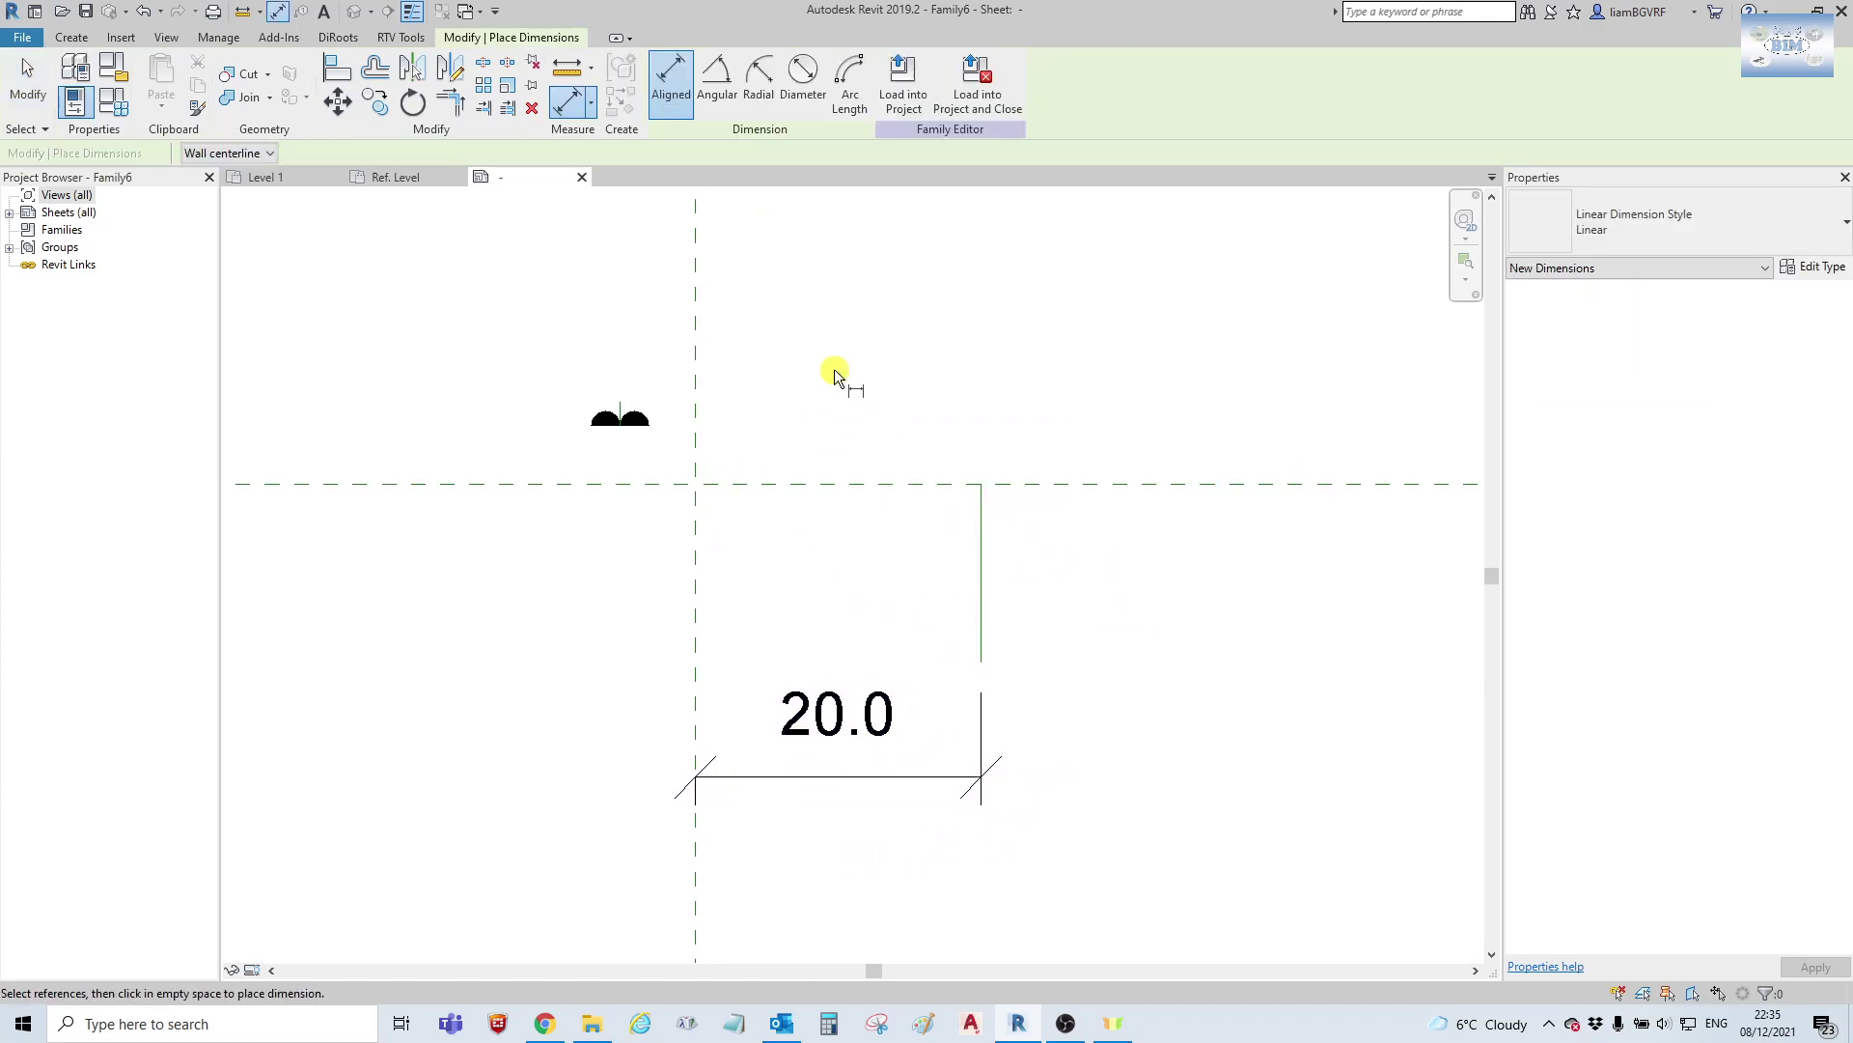
left_click(620, 403)
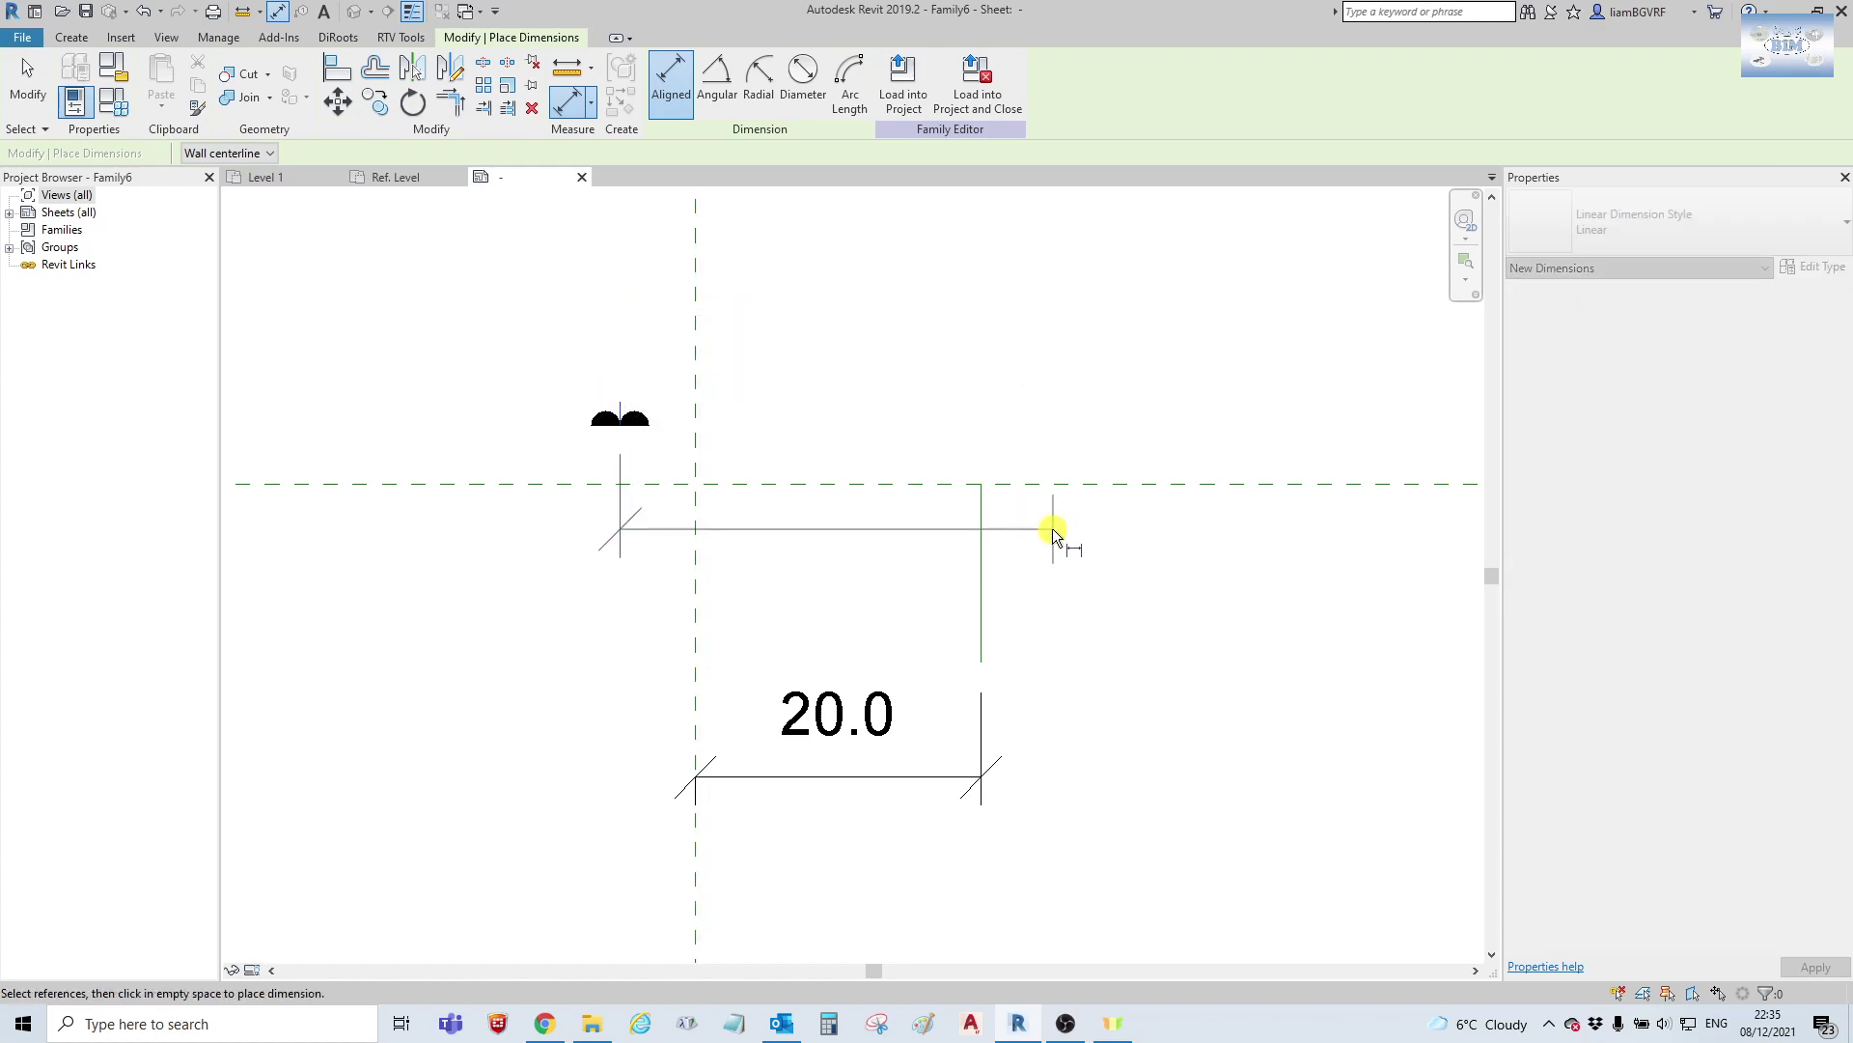
left_click(991, 561)
left_click(1140, 291)
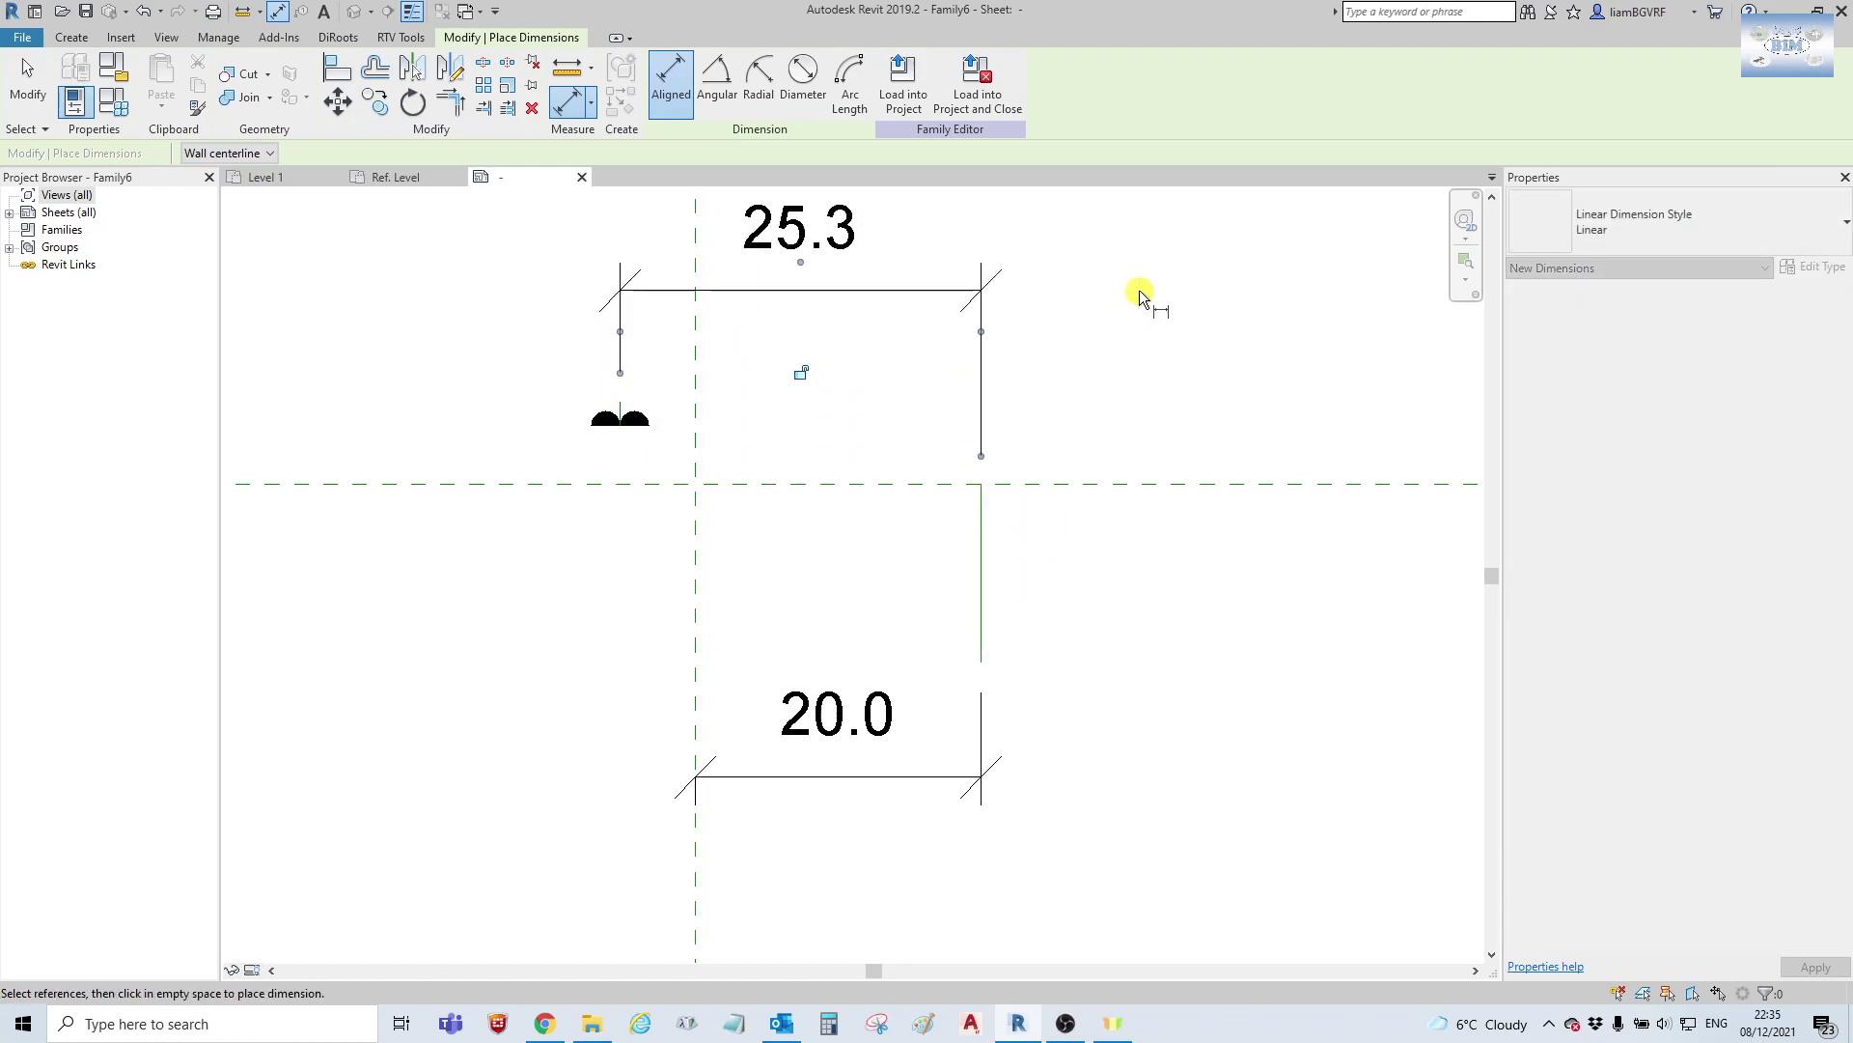
Dimension the vertical offset between the flat base of the half-circles and the horizontal reference plane.
left_click(643, 427)
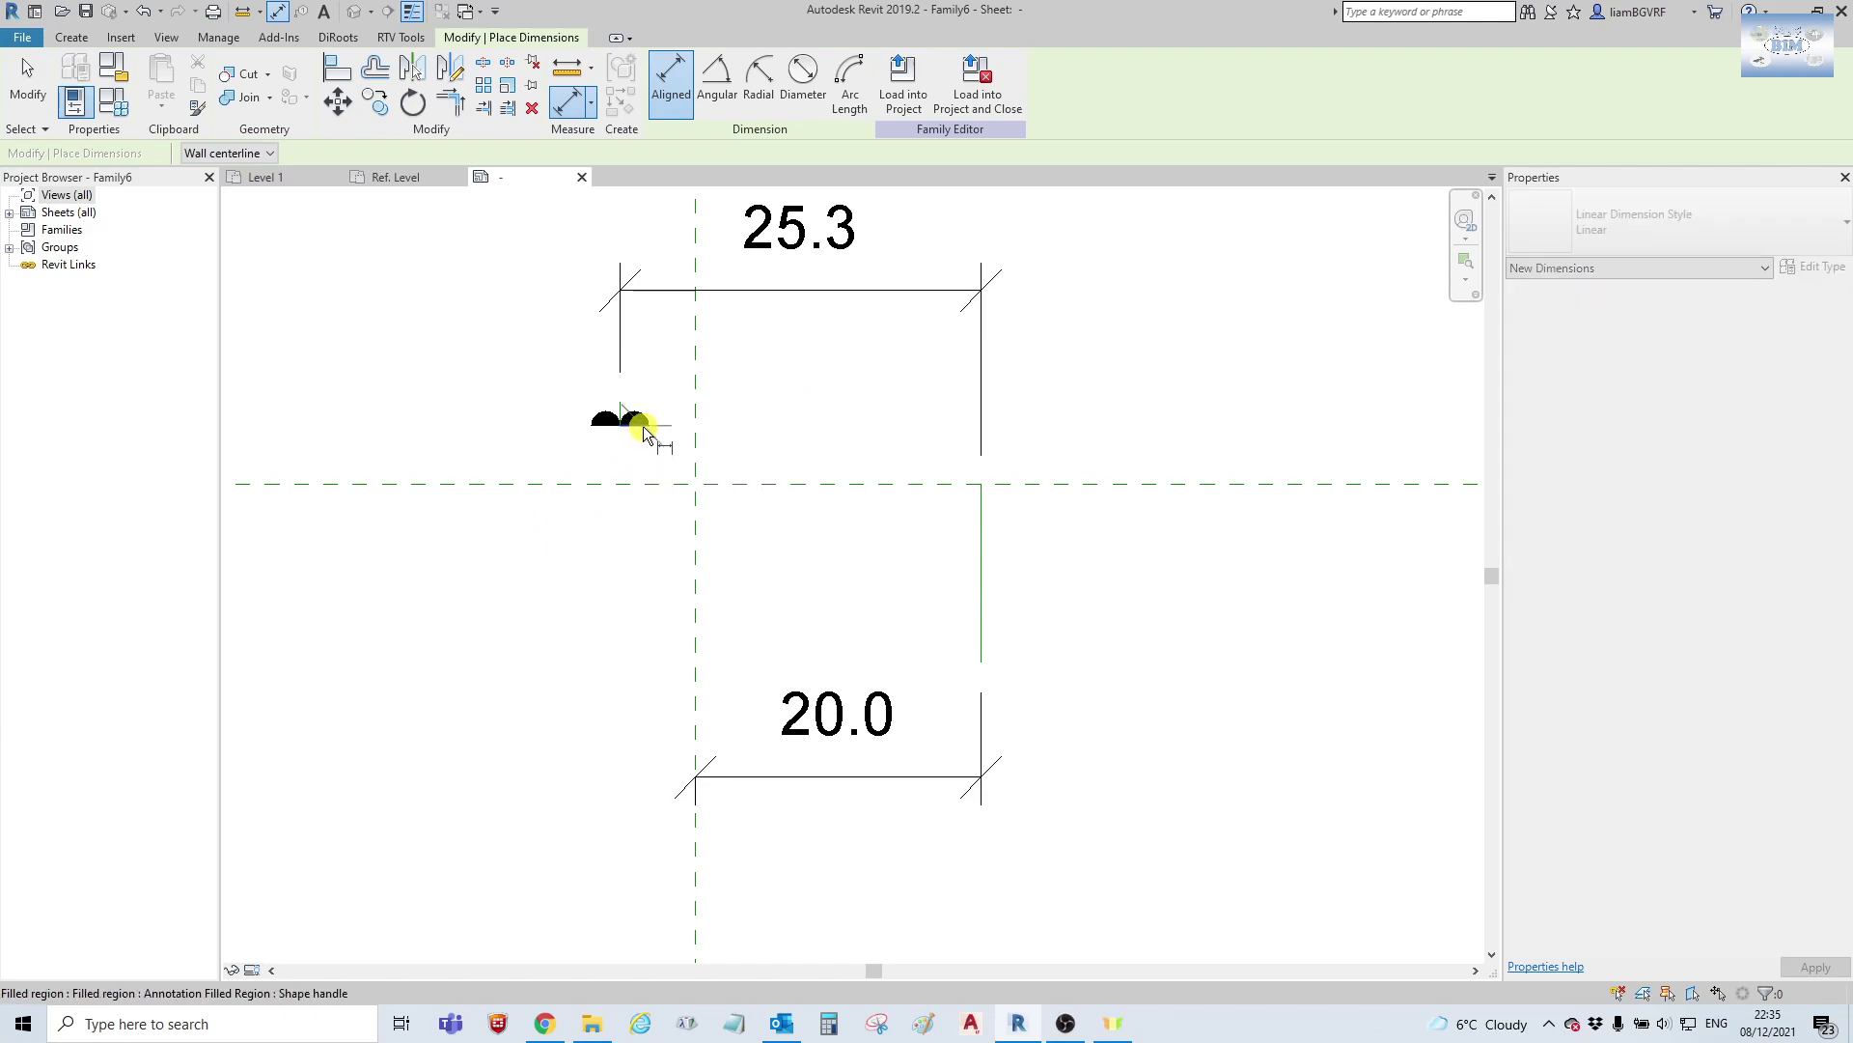
left_click(517, 478)
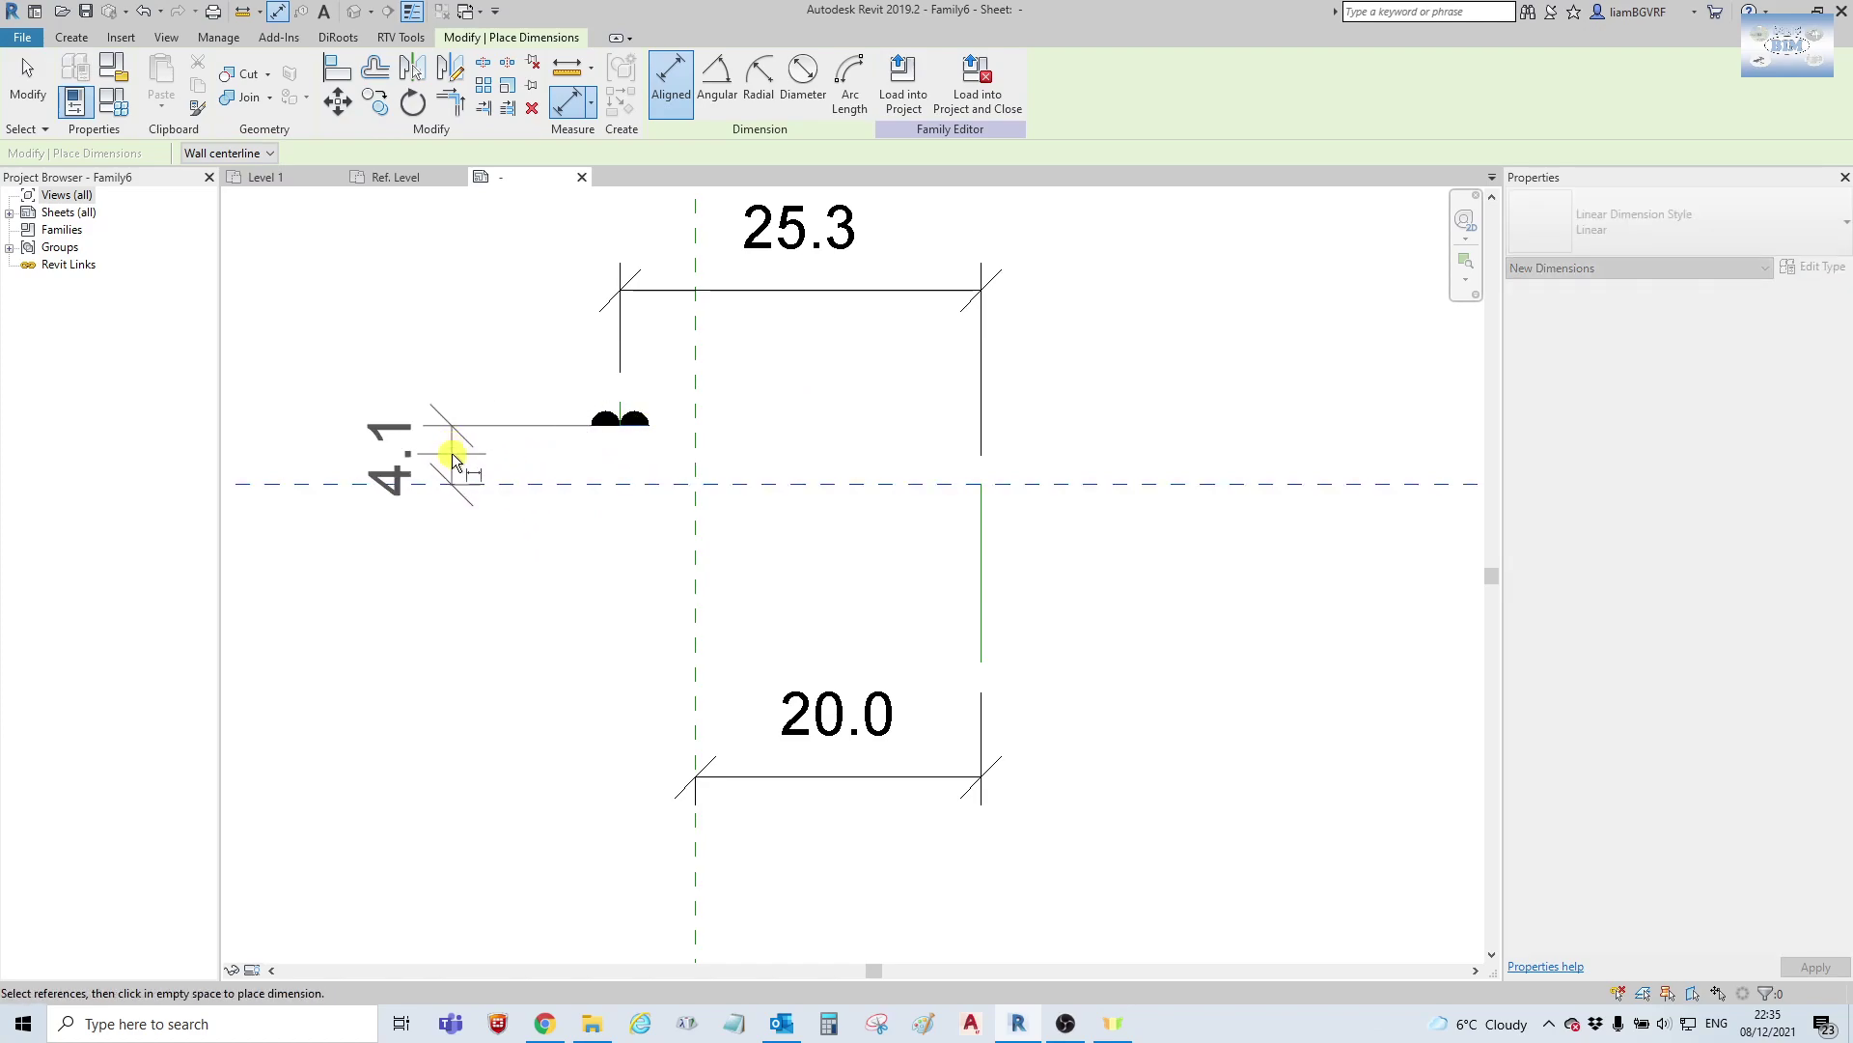
left_click(450, 458)
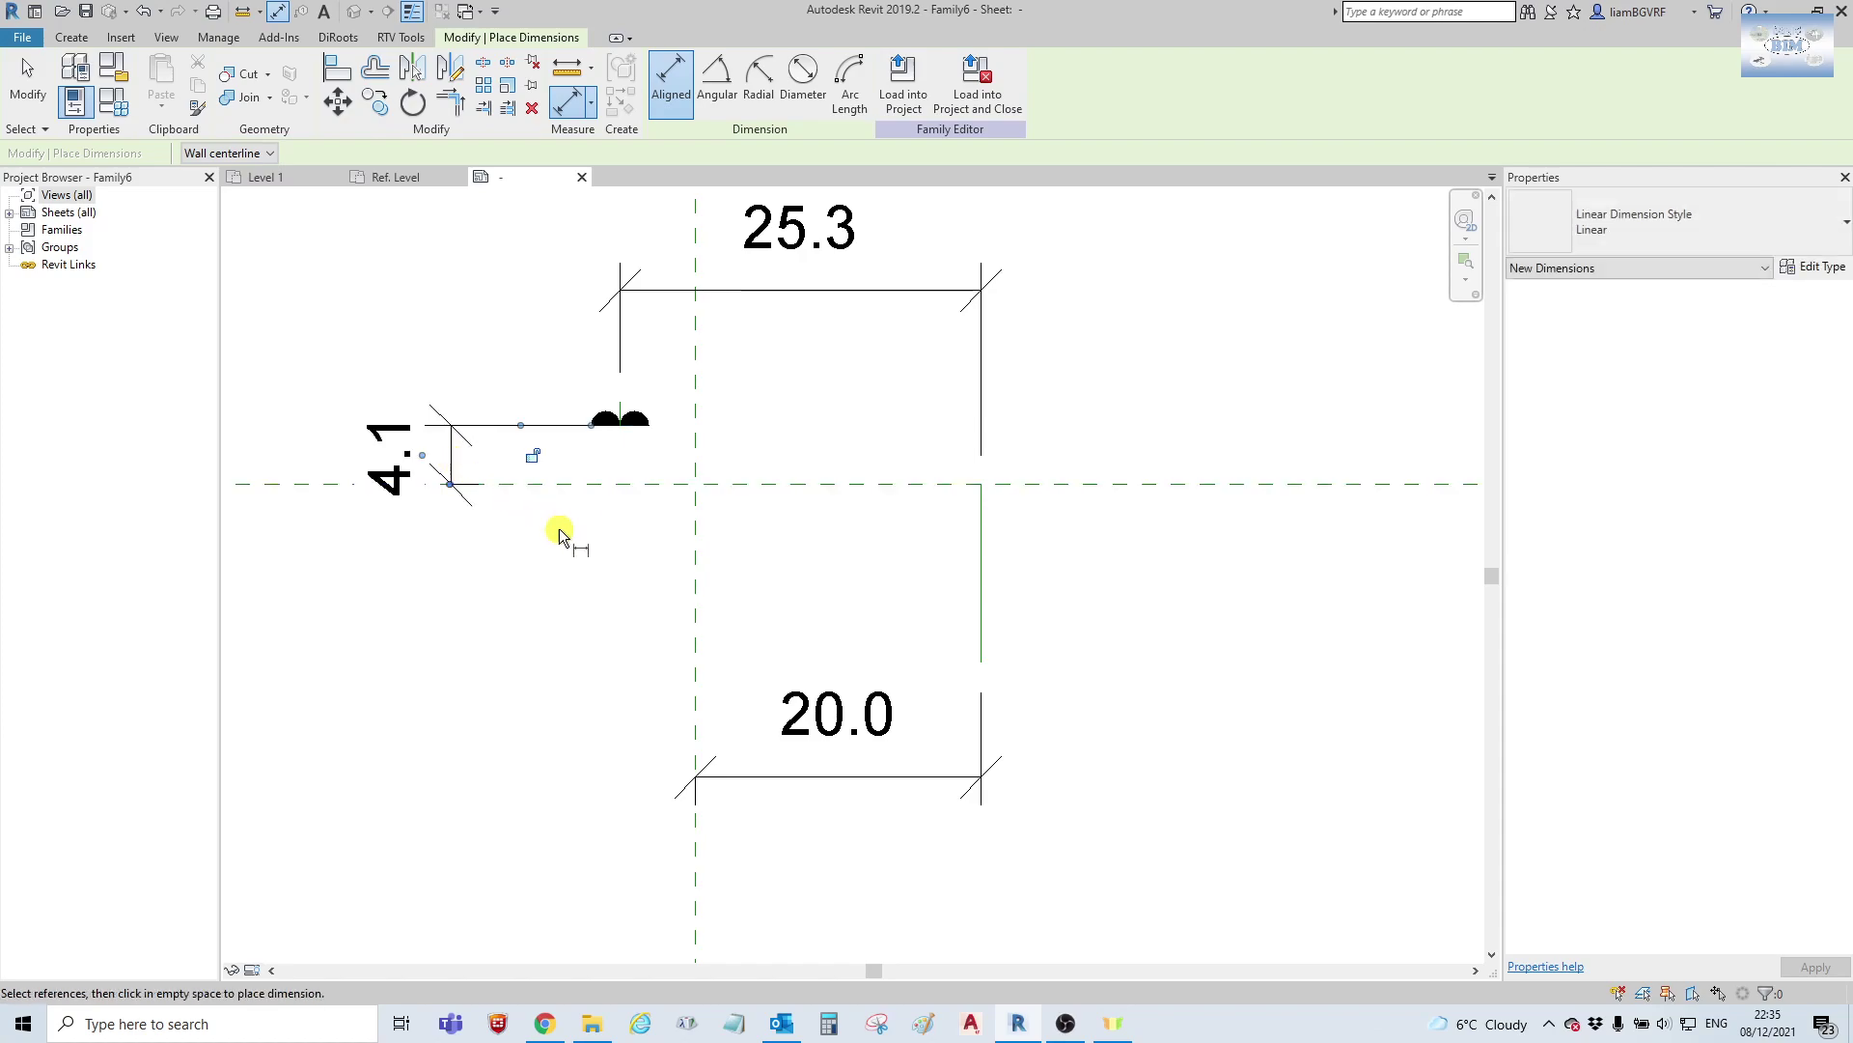
key("Escape")
key("Escape")
Label the upper horizontal dimension with a new reporting instance parameter named Dim X, grouped under Other.
left_click(847, 281)
left_click(860, 331)
mouse_move(886, 373)
middle_mouse_down()
mouse_move(977, 412)
mouse_move(986, 435)
middle_mouse_up()
left_click(963, 355)
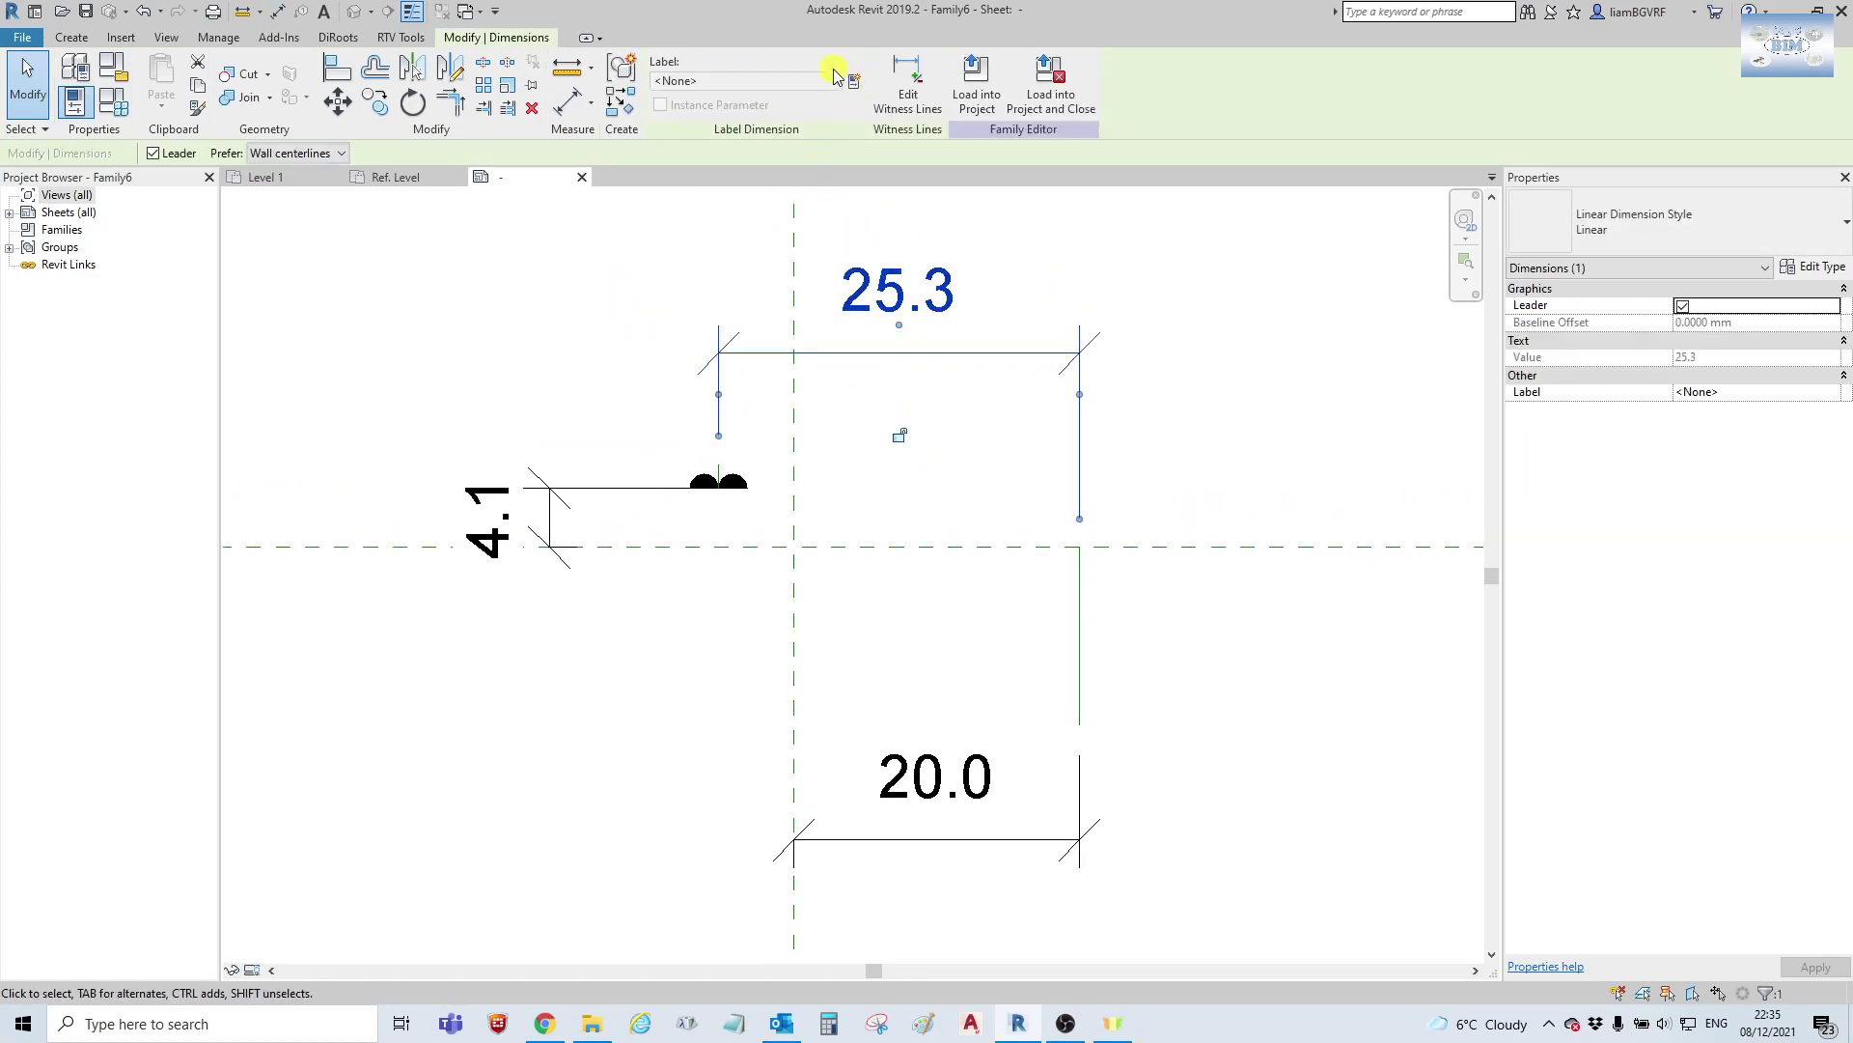
left_click(807, 81)
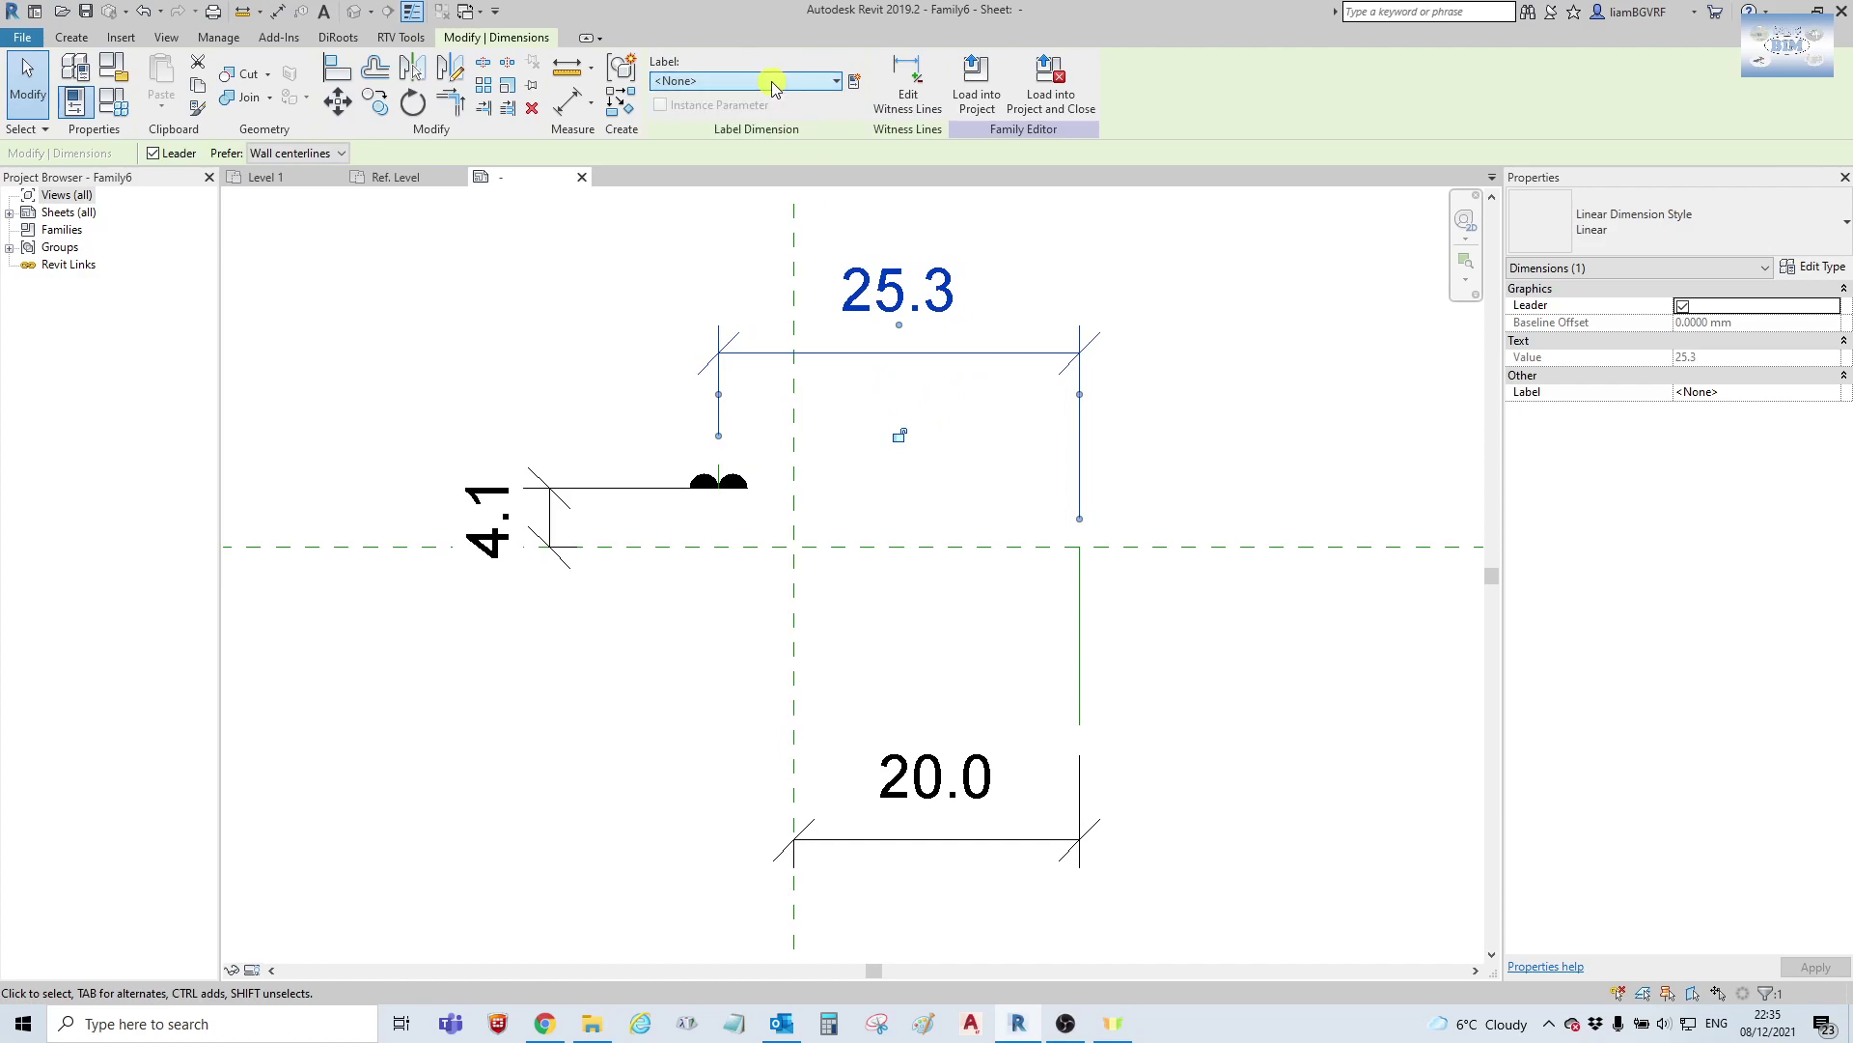
left_click(855, 81)
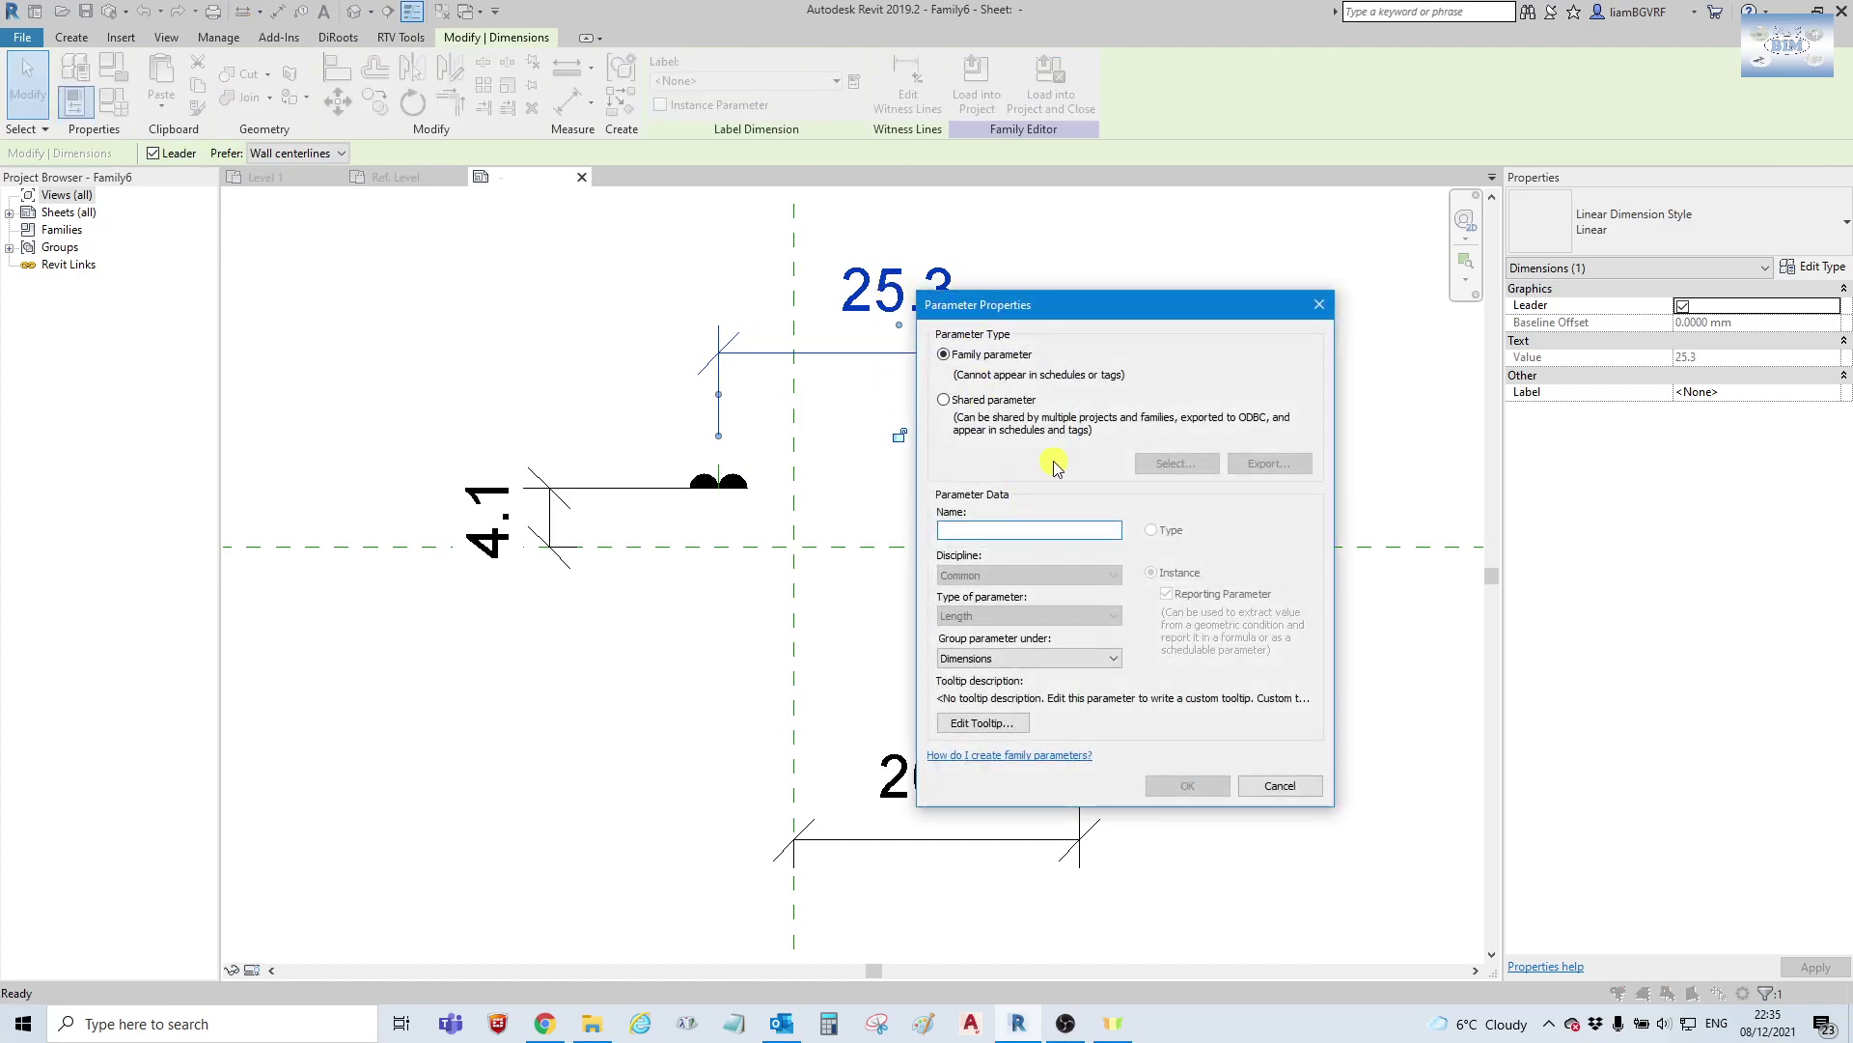
type("Di")
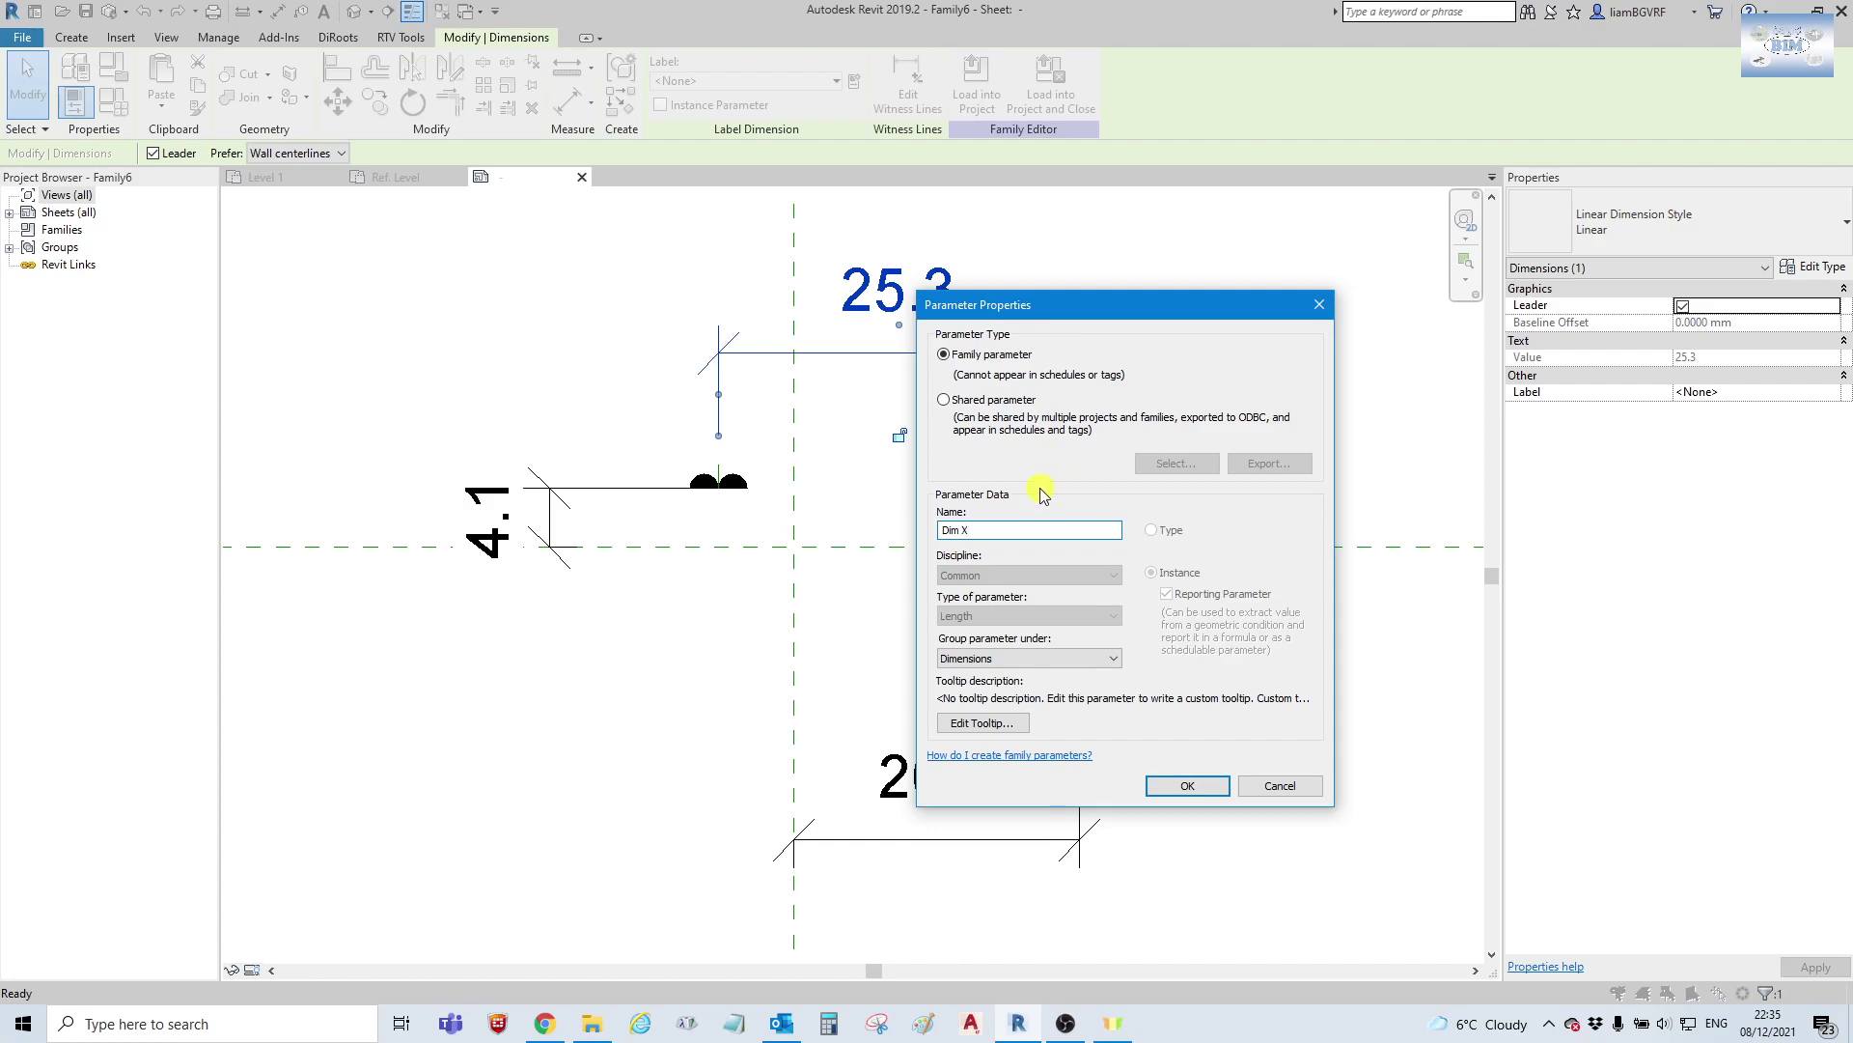
left_click(1043, 657)
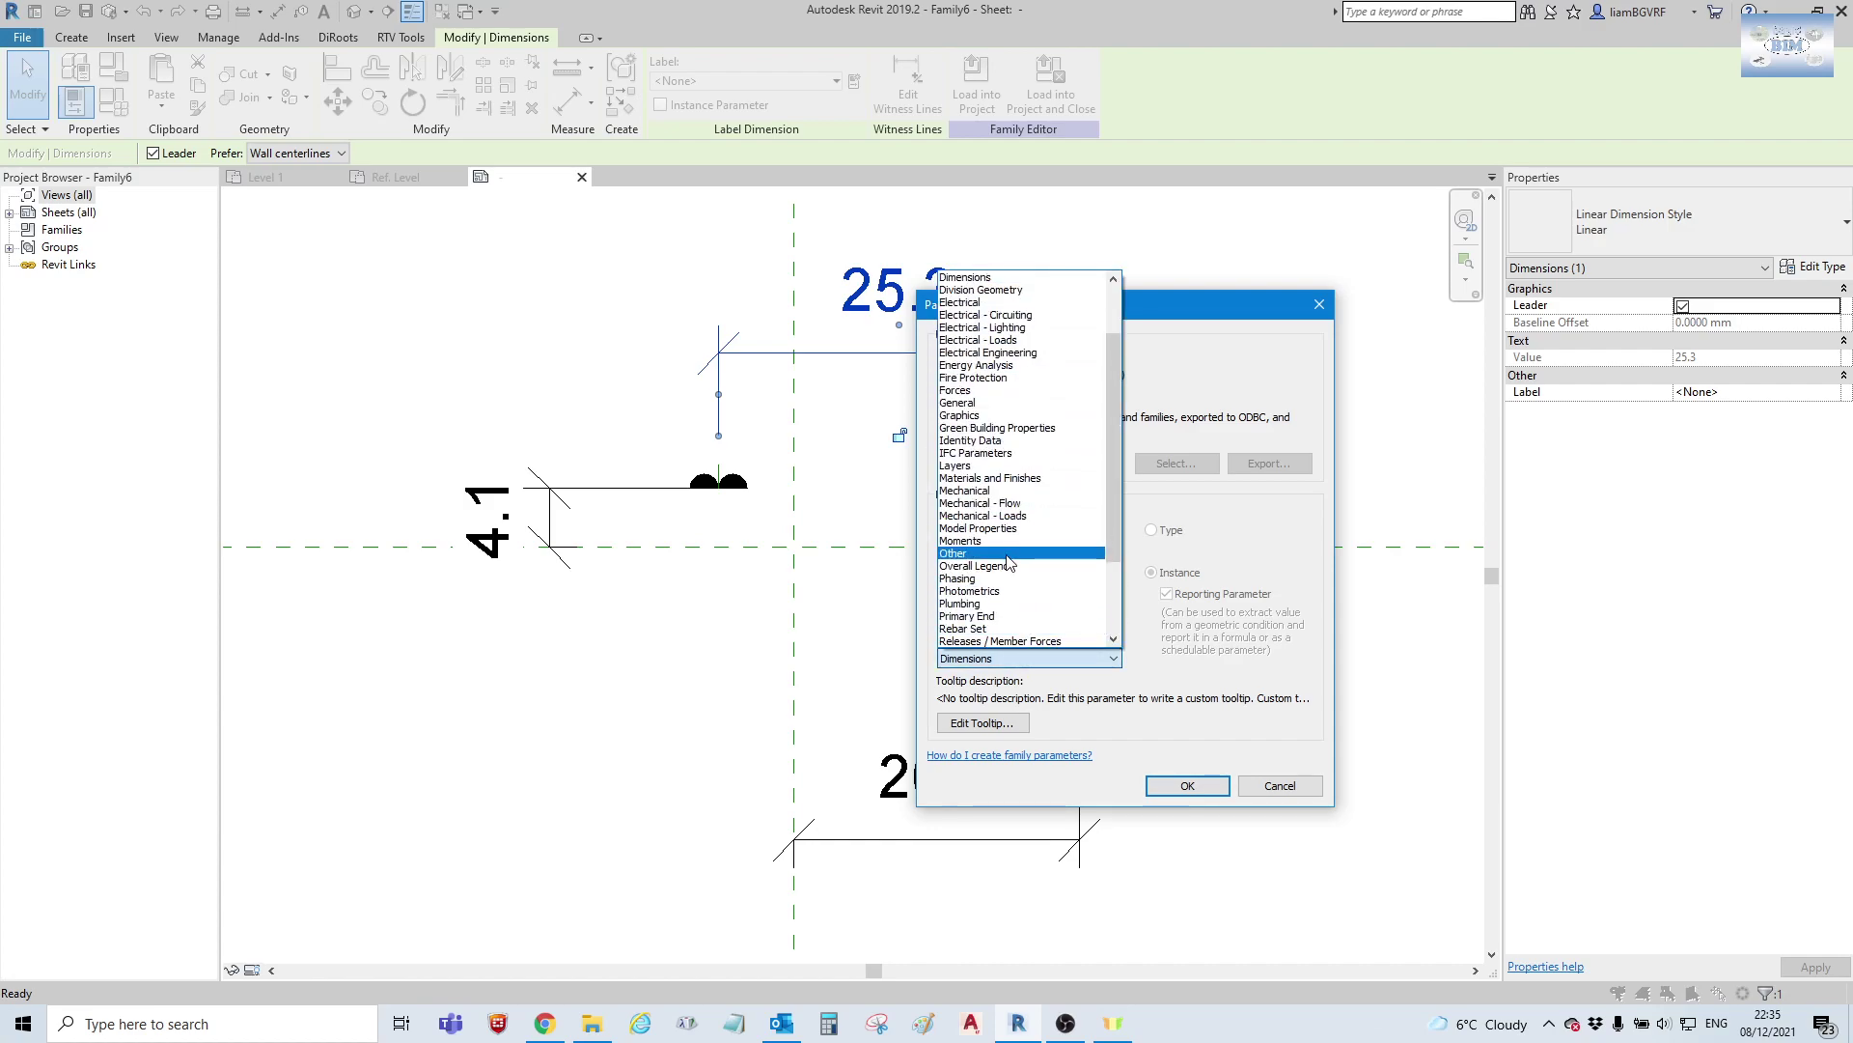
left_click(1007, 555)
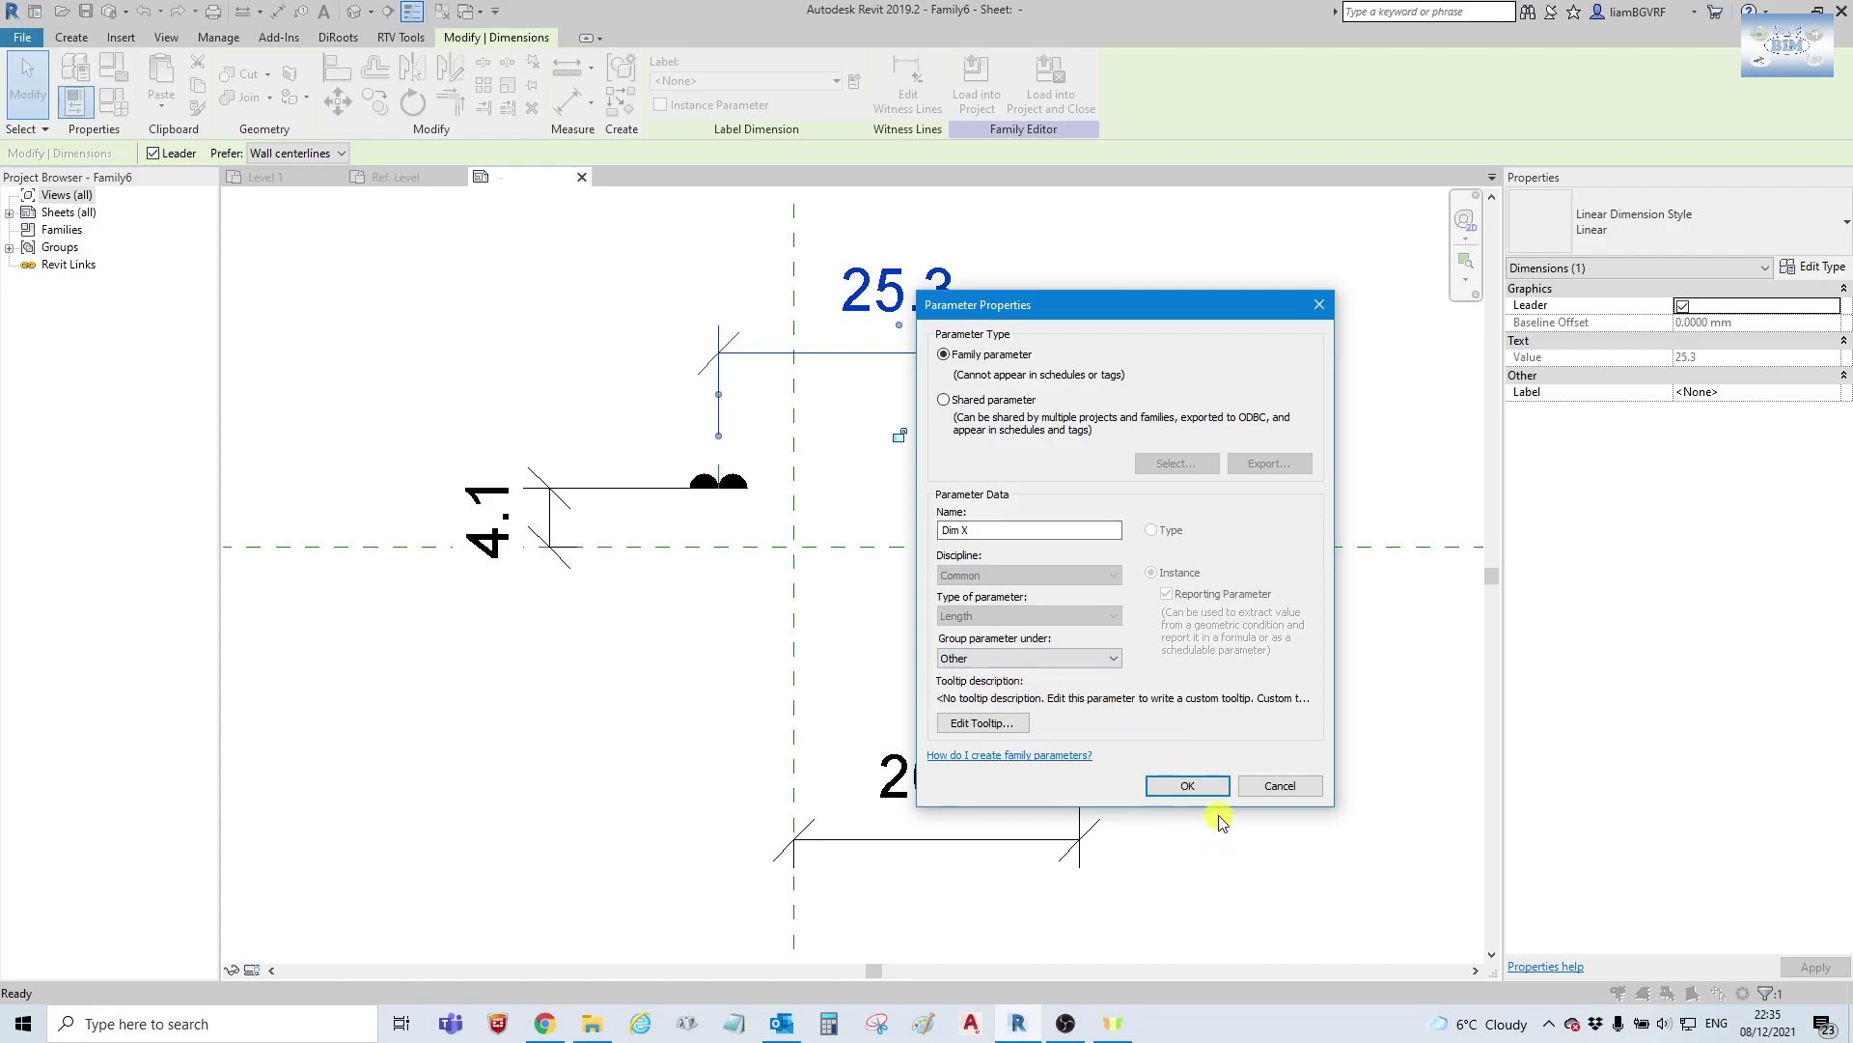
left_click(1193, 786)
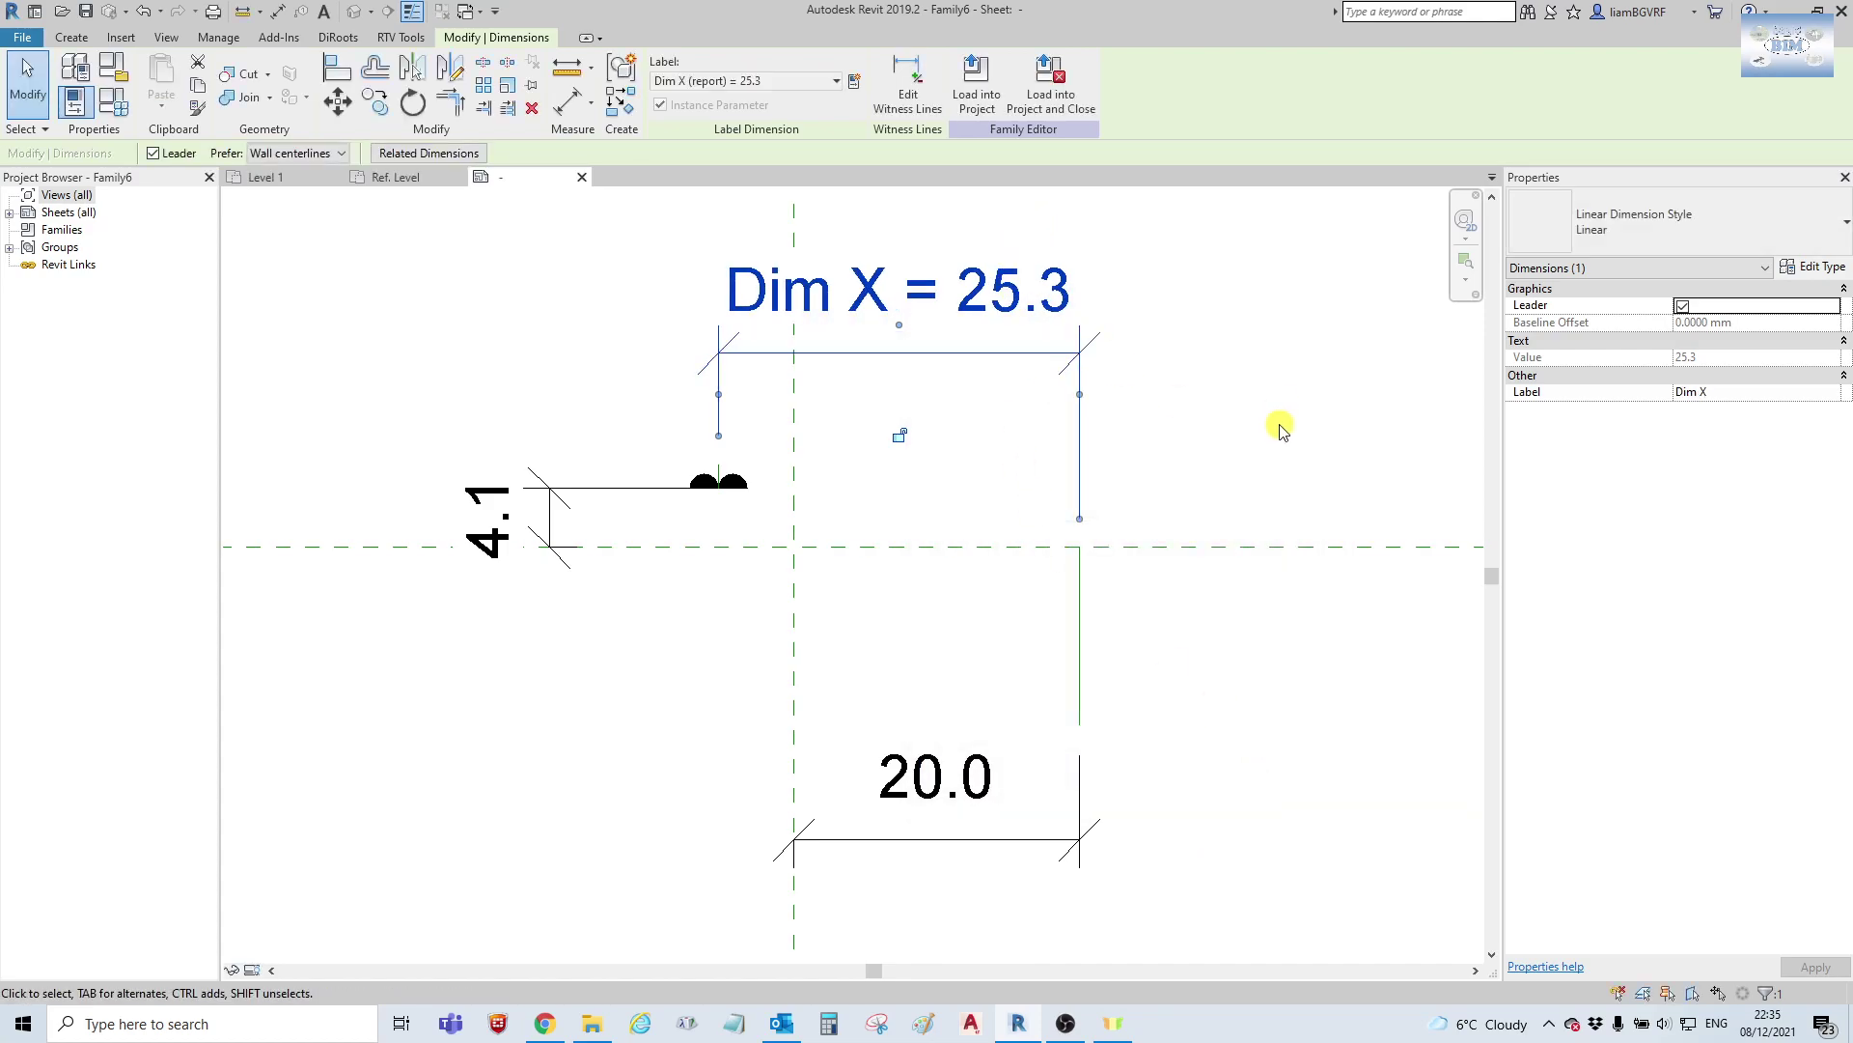
left_click(1022, 484)
Label the half-circles' vertical offset dimension with a new instance parameter named Plan Symbol Front Offset, grouped under Constraints.
middle_click_drag(522, 507, 632, 446)
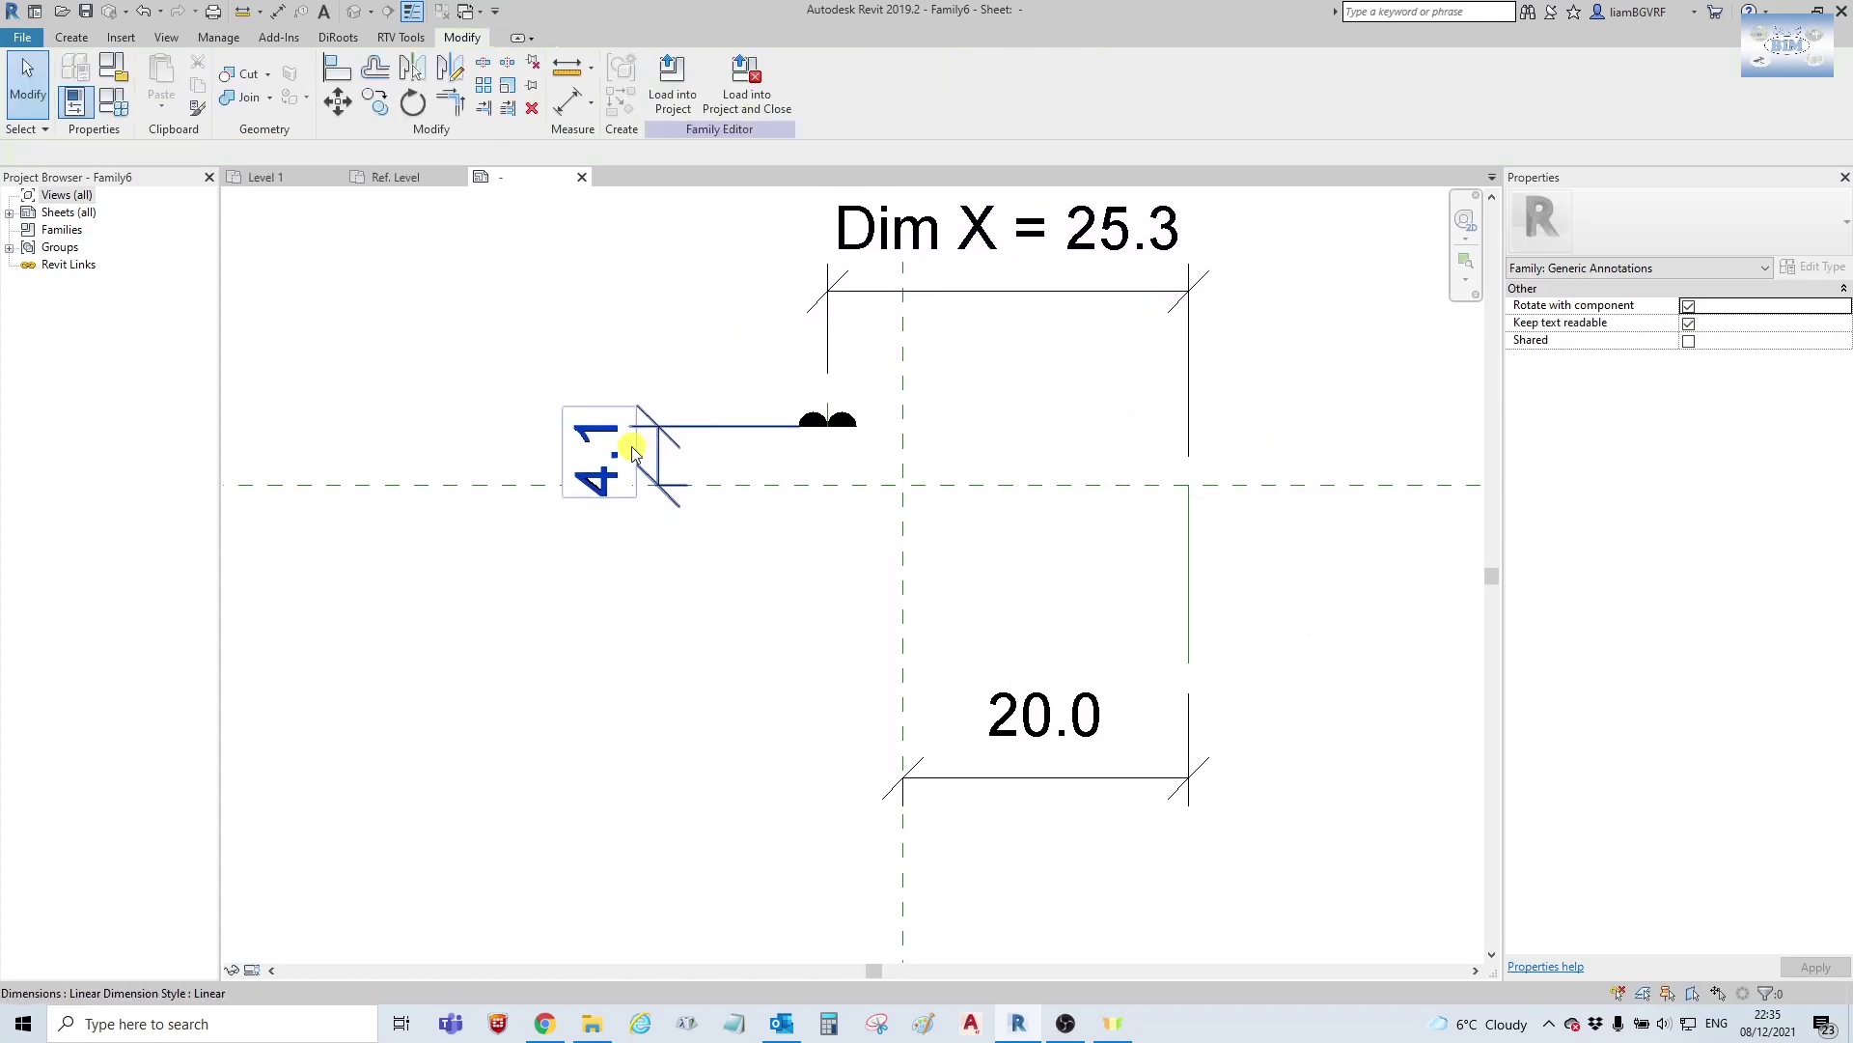
left_click(731, 427)
left_click(796, 82)
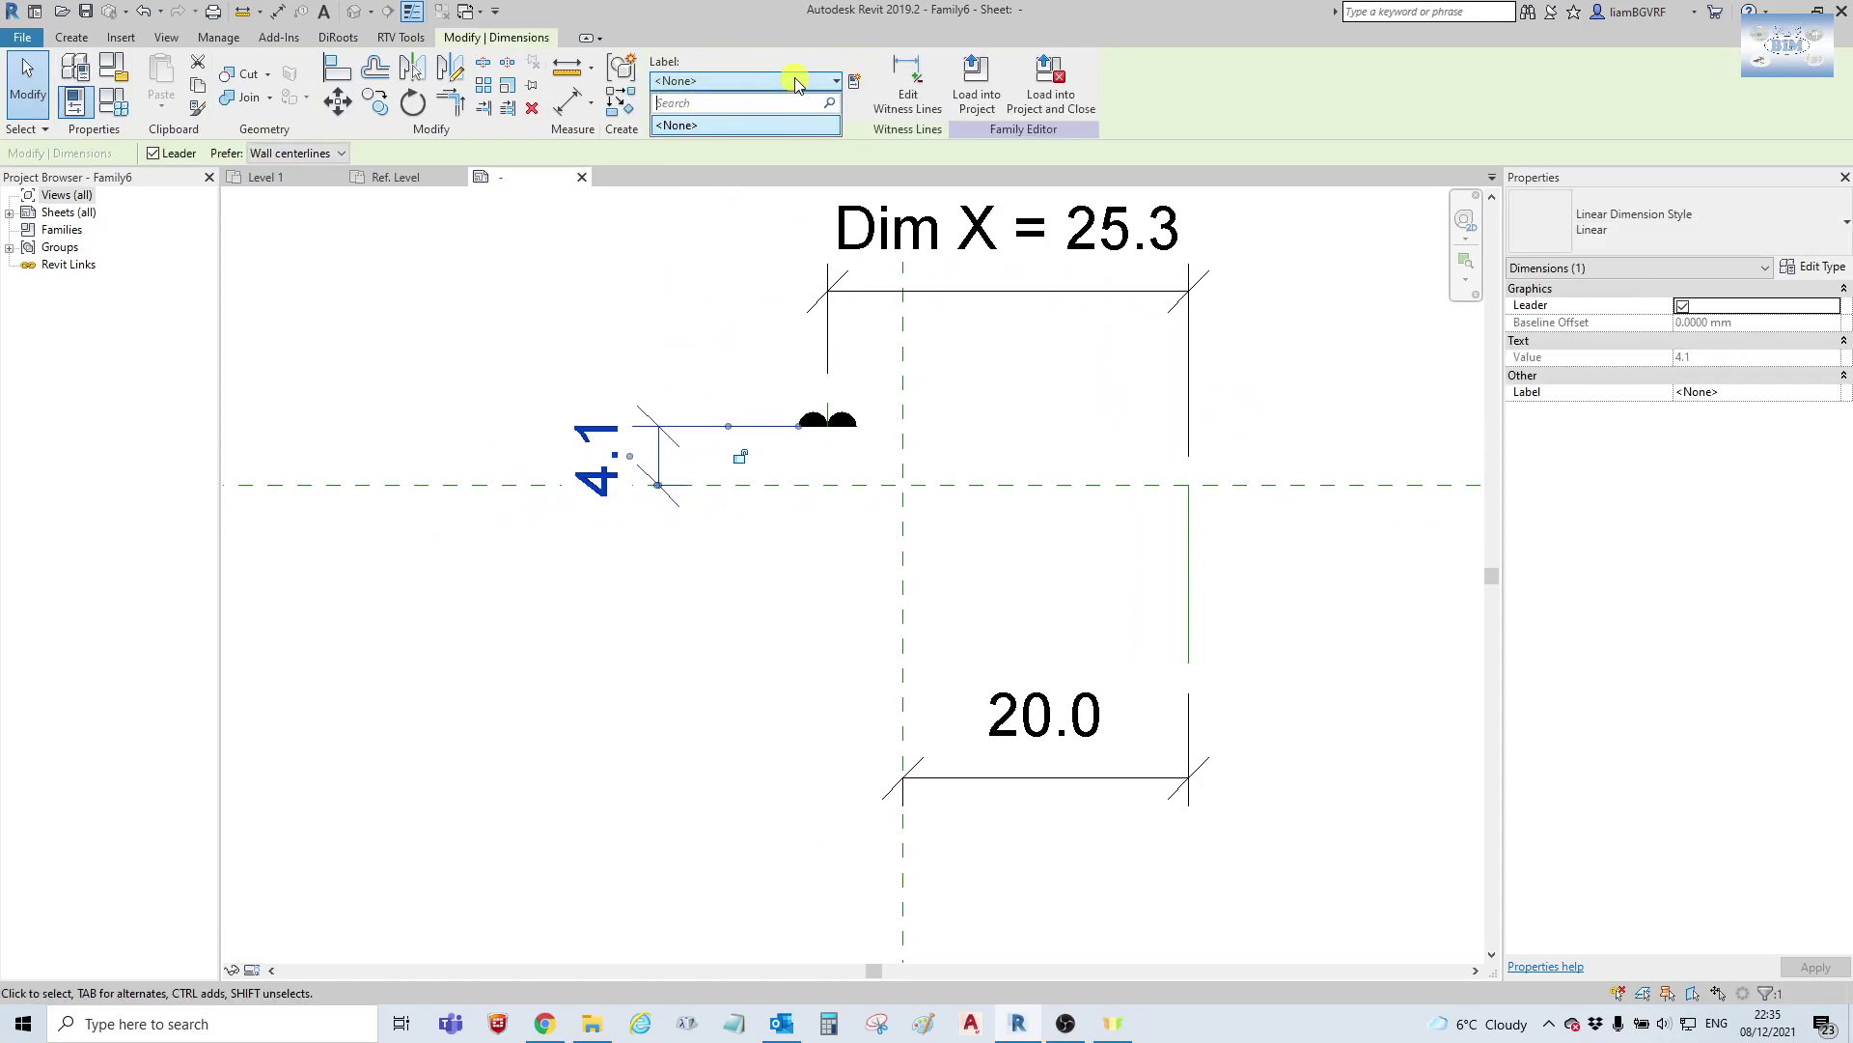
left_click(795, 82)
left_click(855, 81)
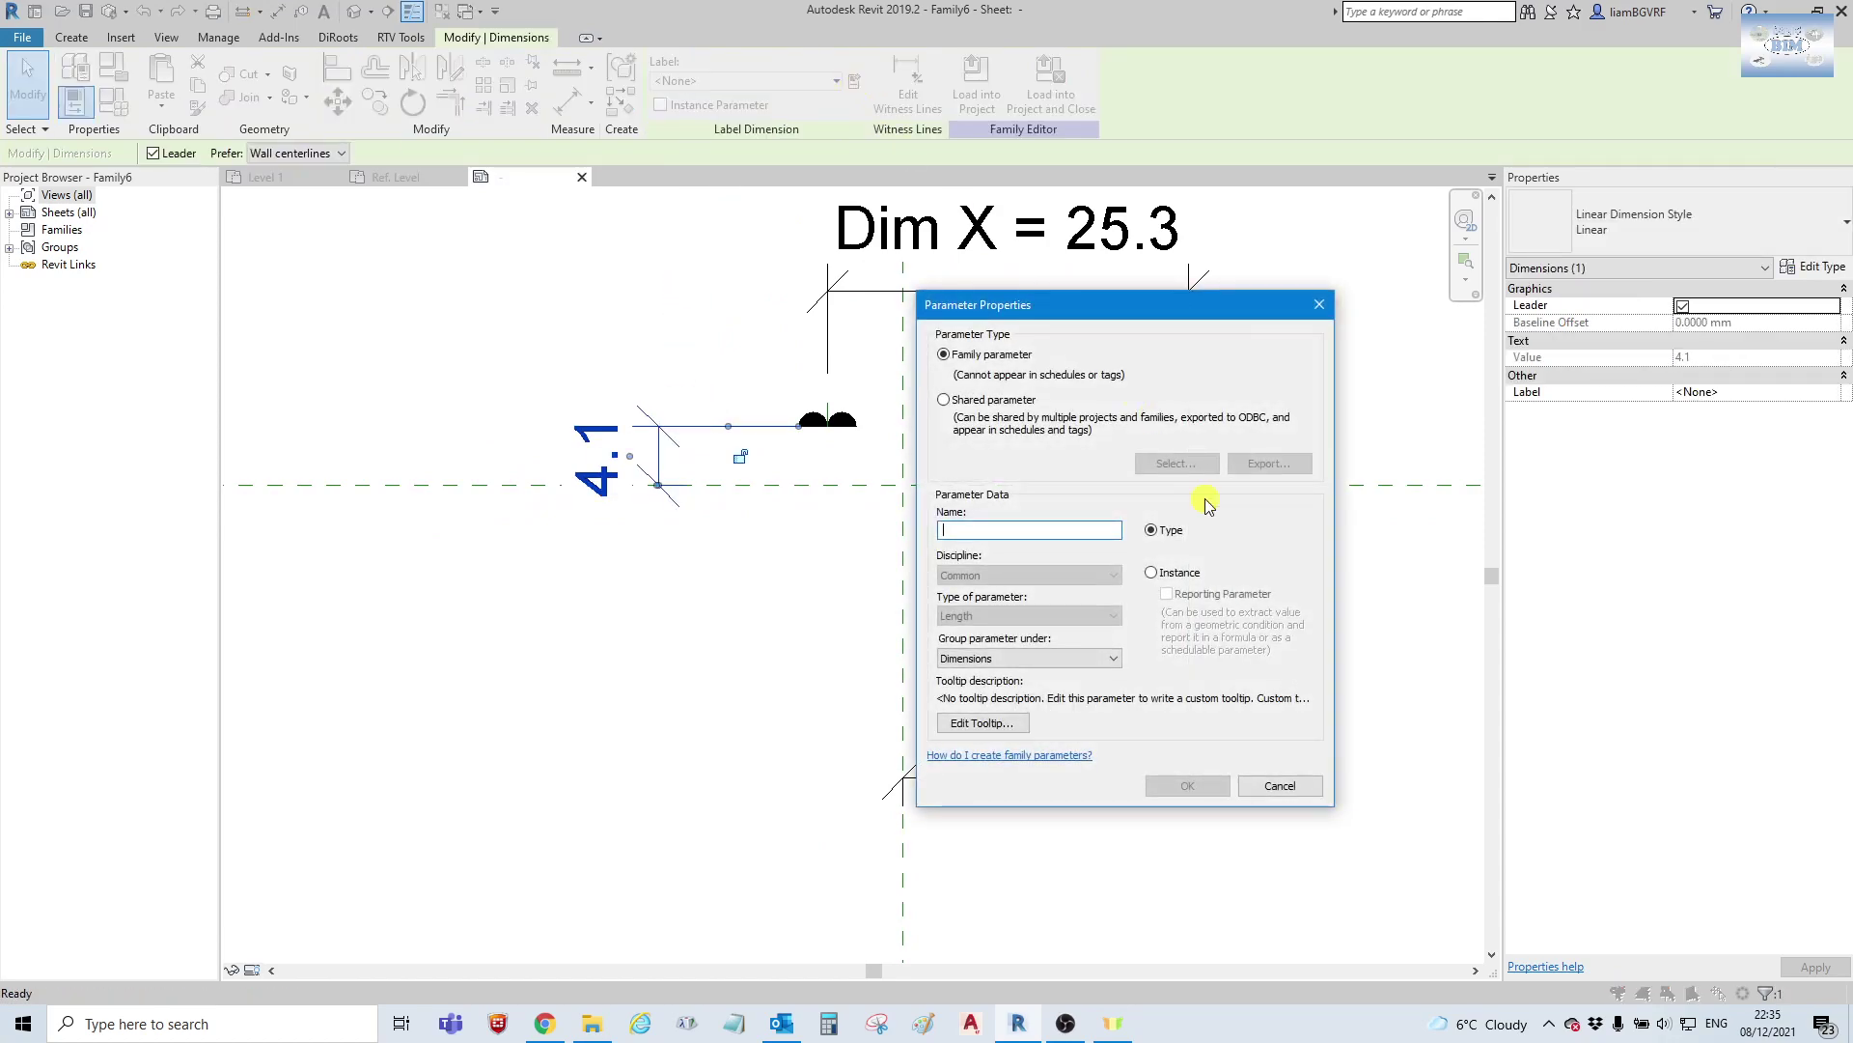
type("Plan Symbol Front Offset")
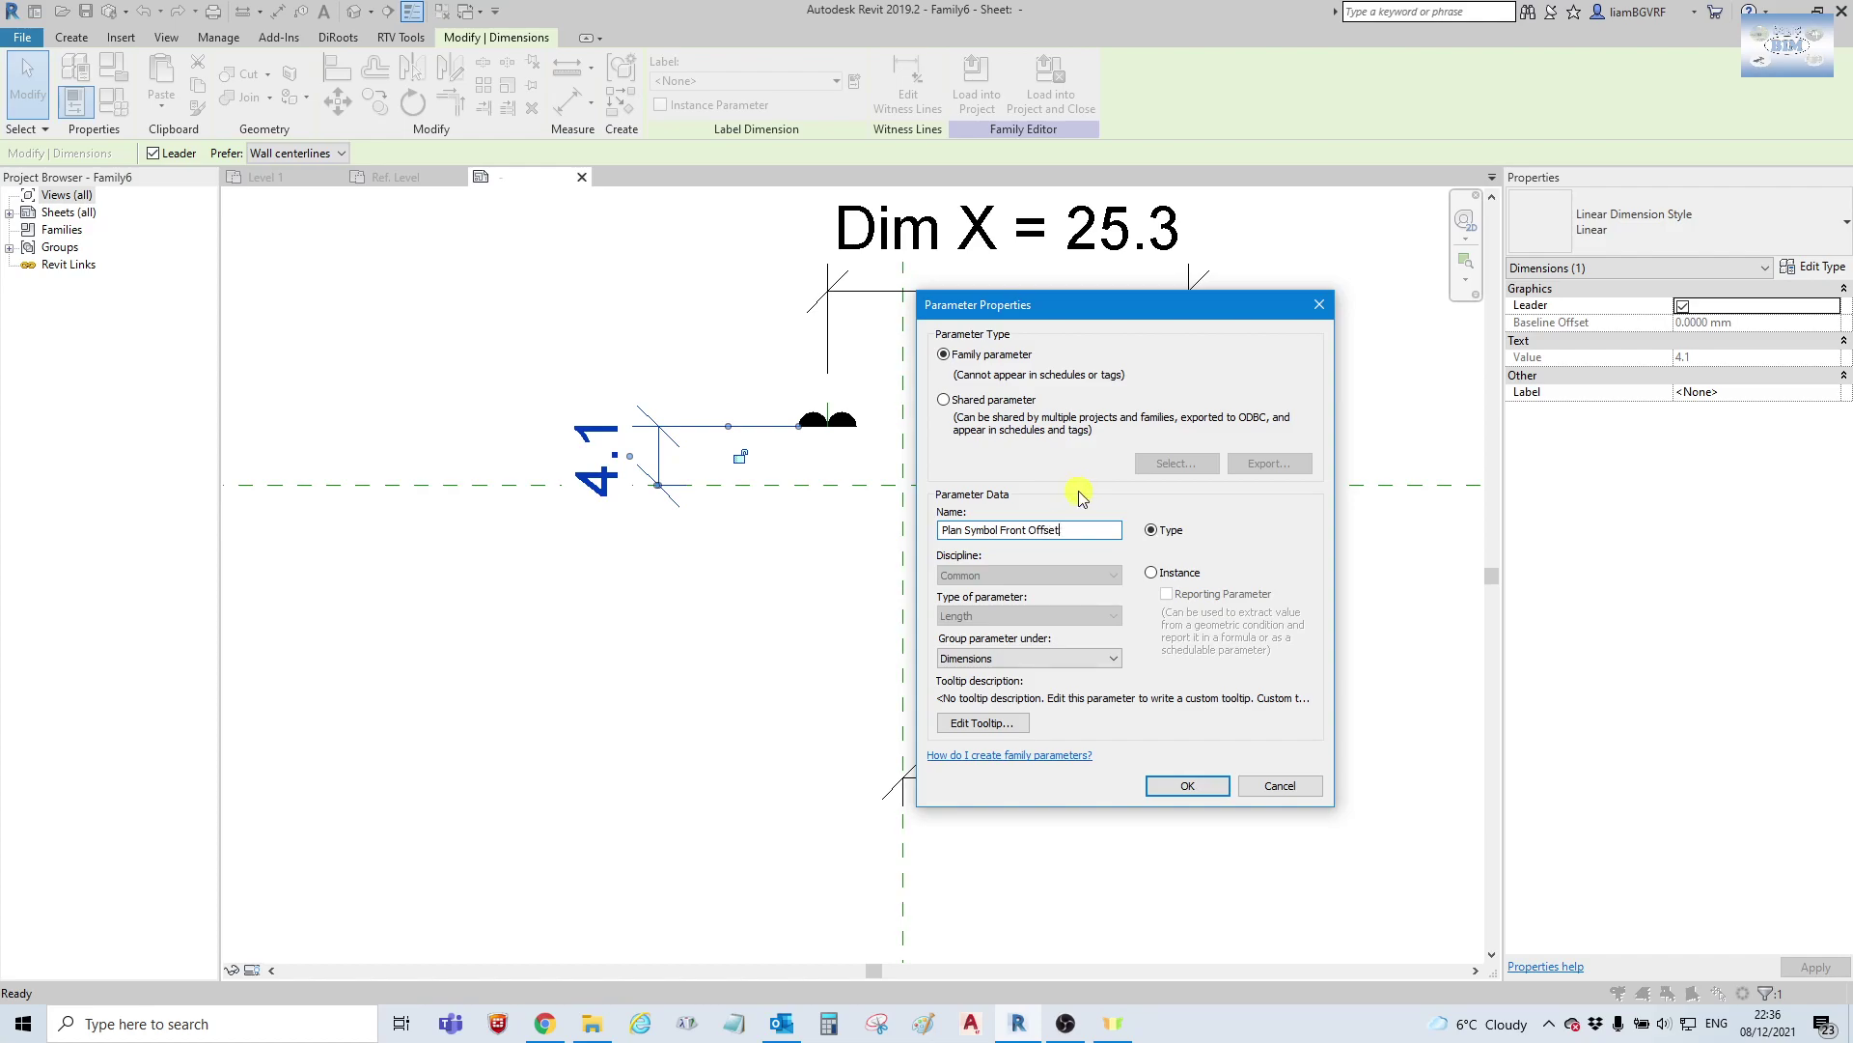
left_click(1151, 572)
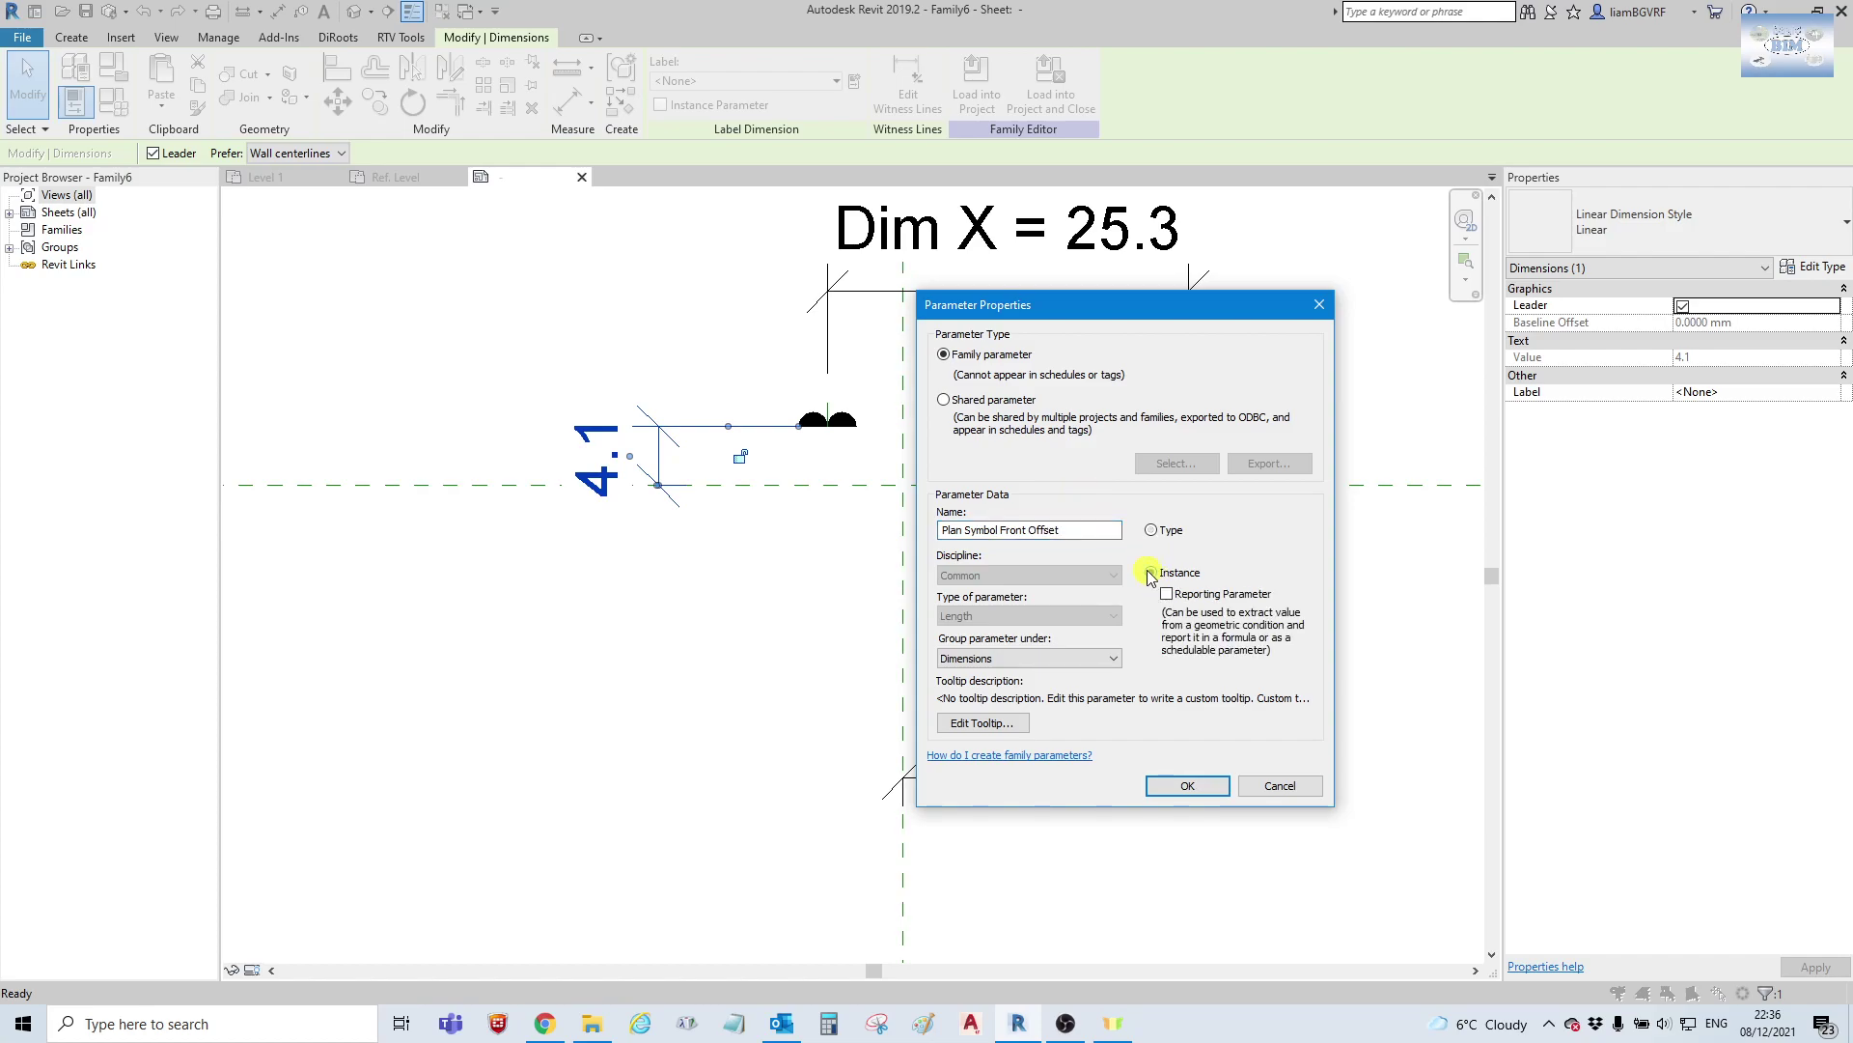
left_click(1053, 659)
scroll(1023, 538, "up", 1)
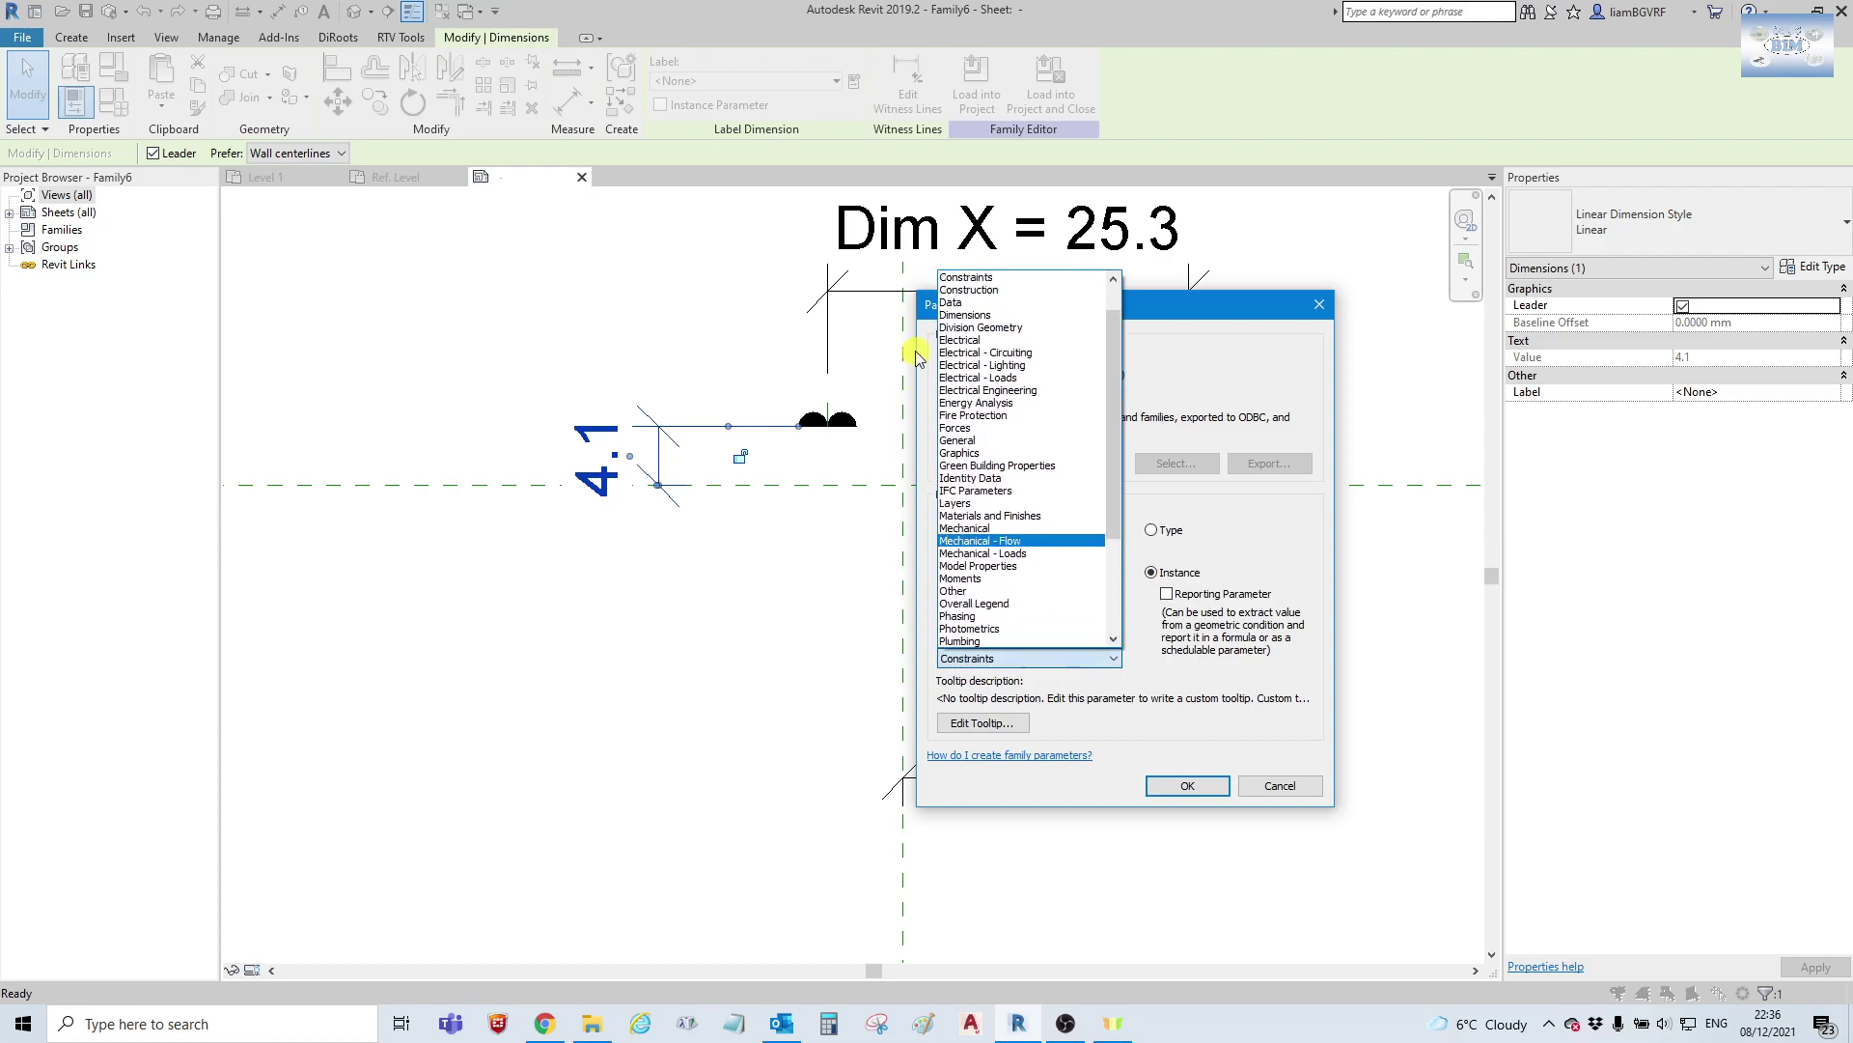
left_click(975, 277)
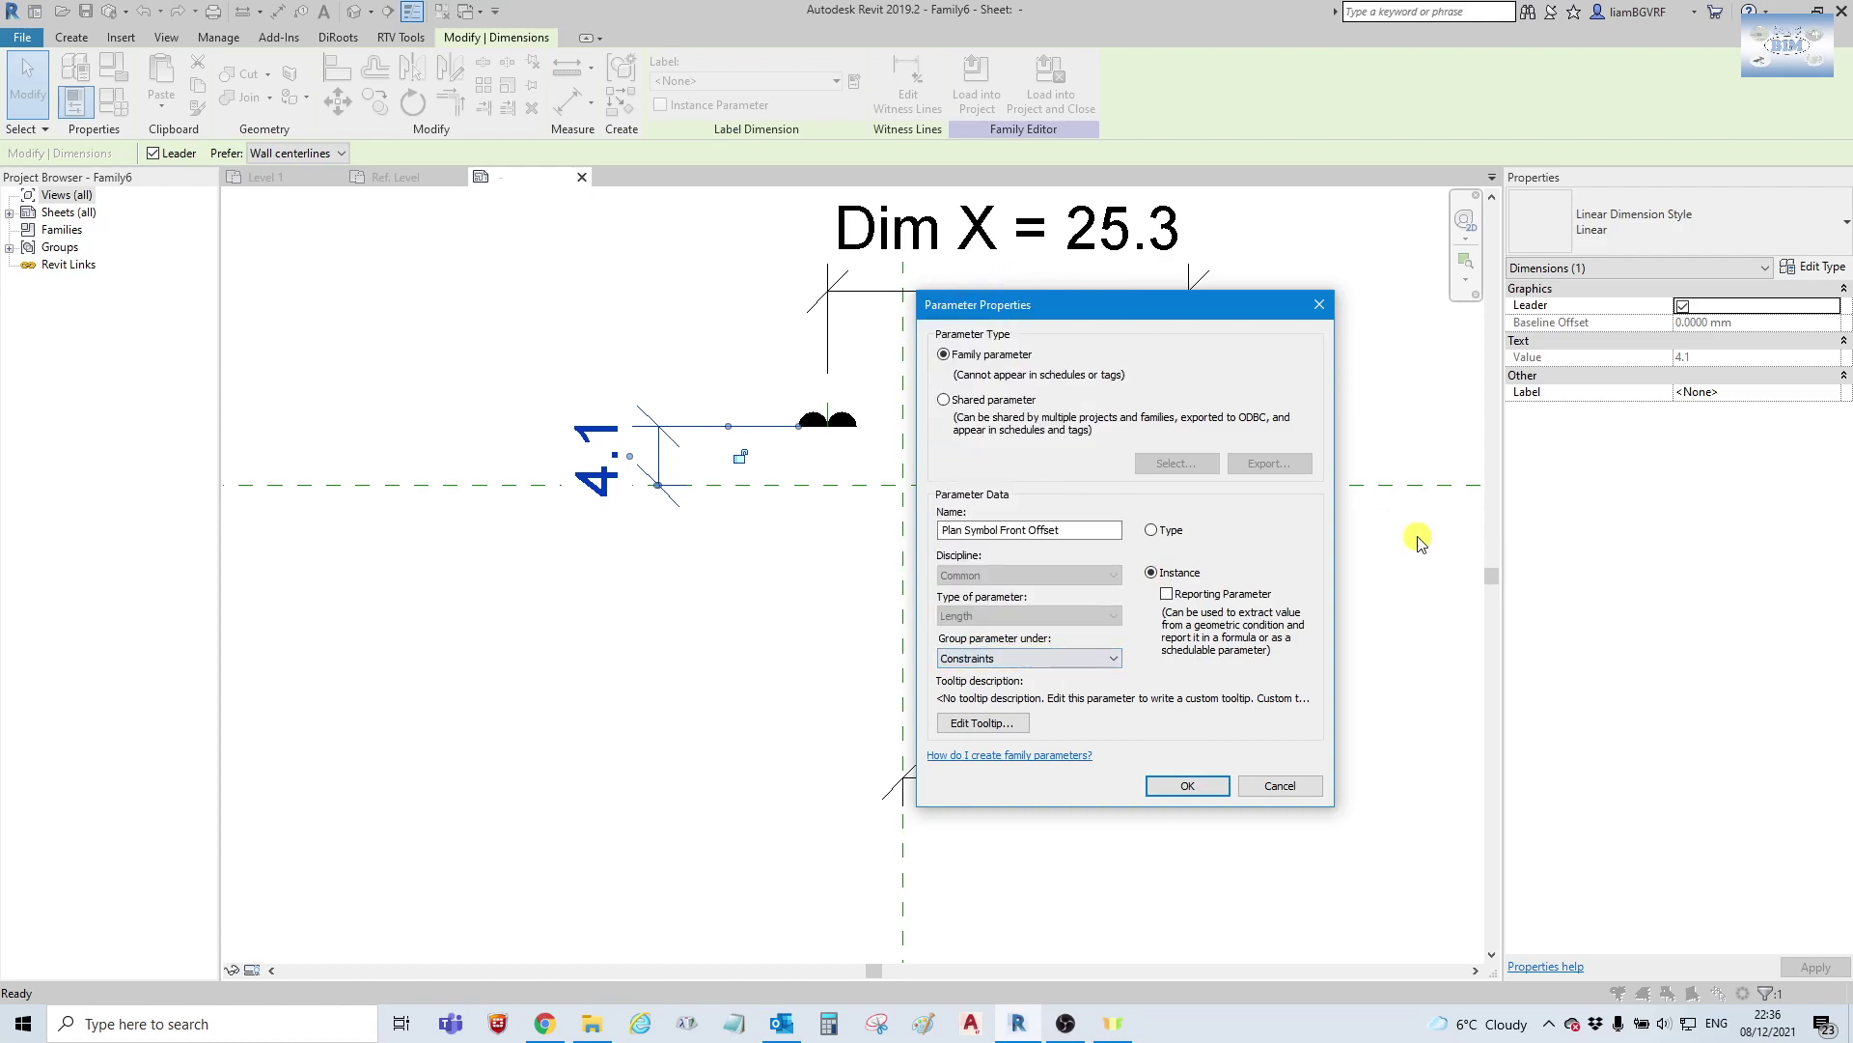
left_click(1189, 786)
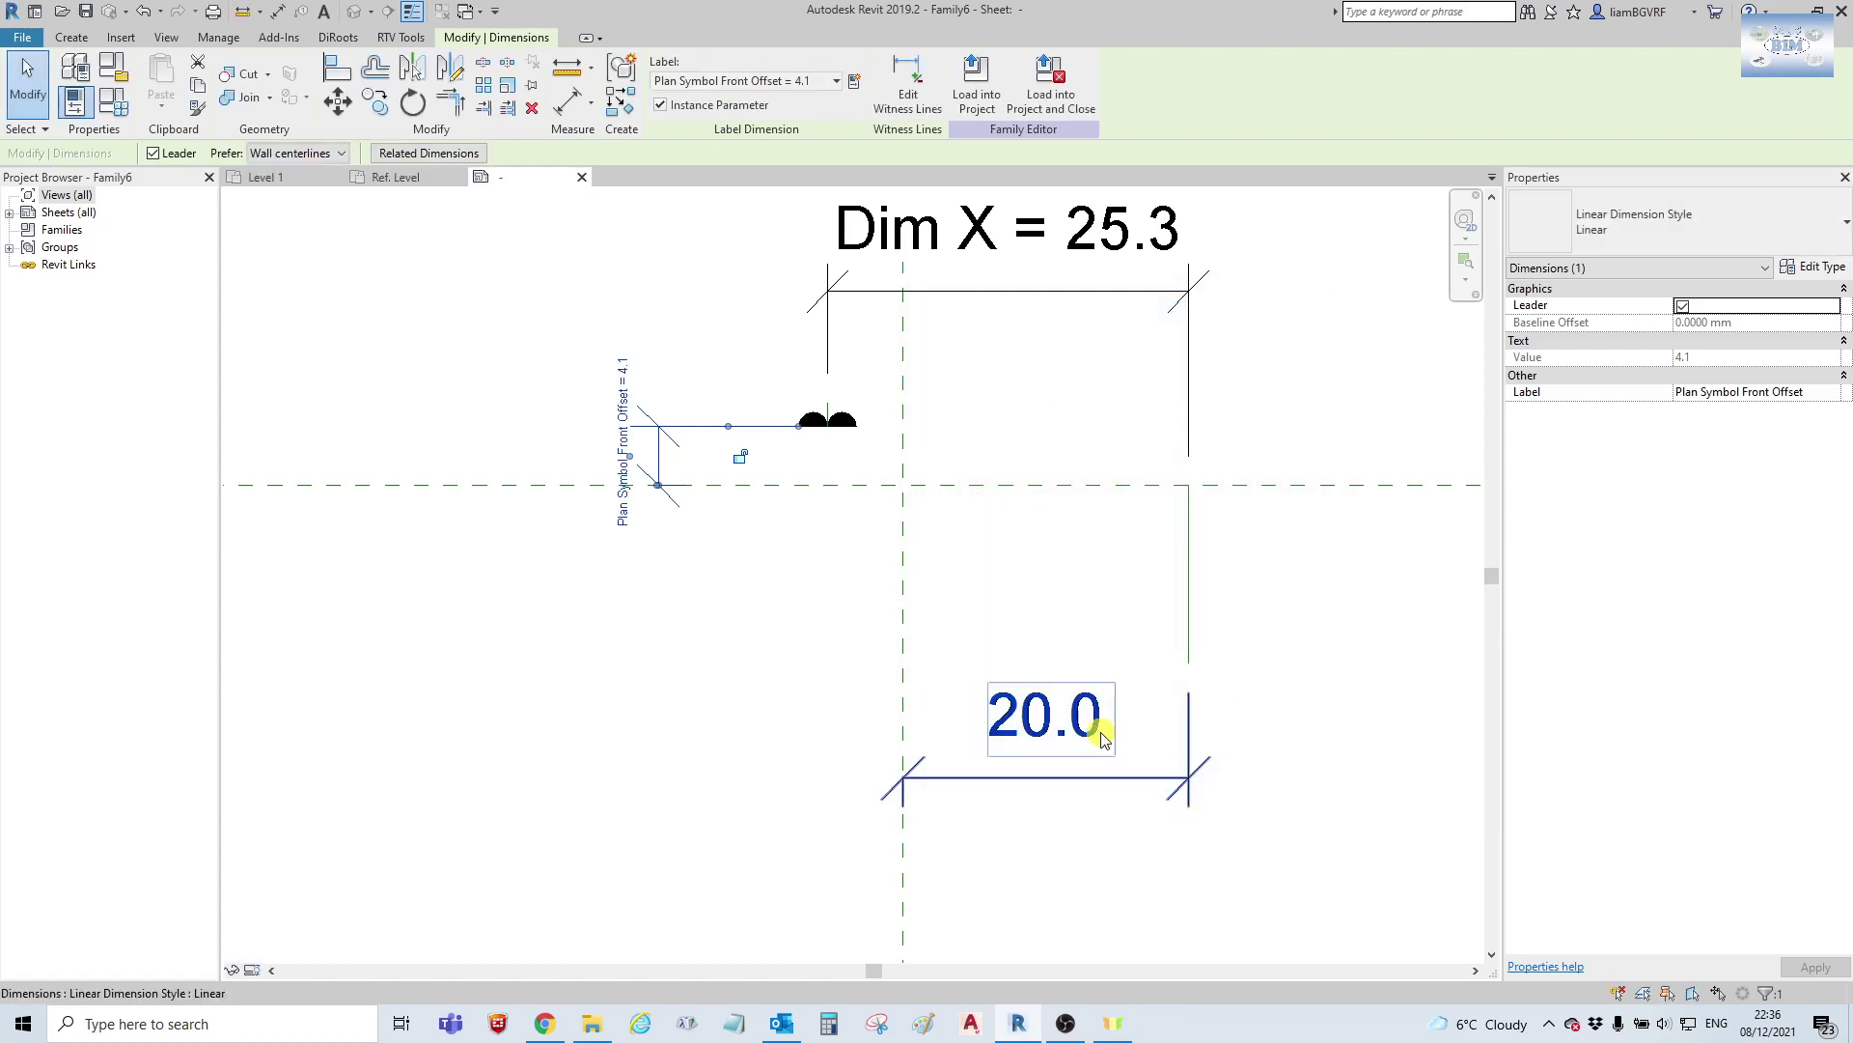
left_click(553, 655)
Add an instance length parameter named Plan Symbol Left Offset to the family types, grouped under Constraints.
key("z")
key("f")
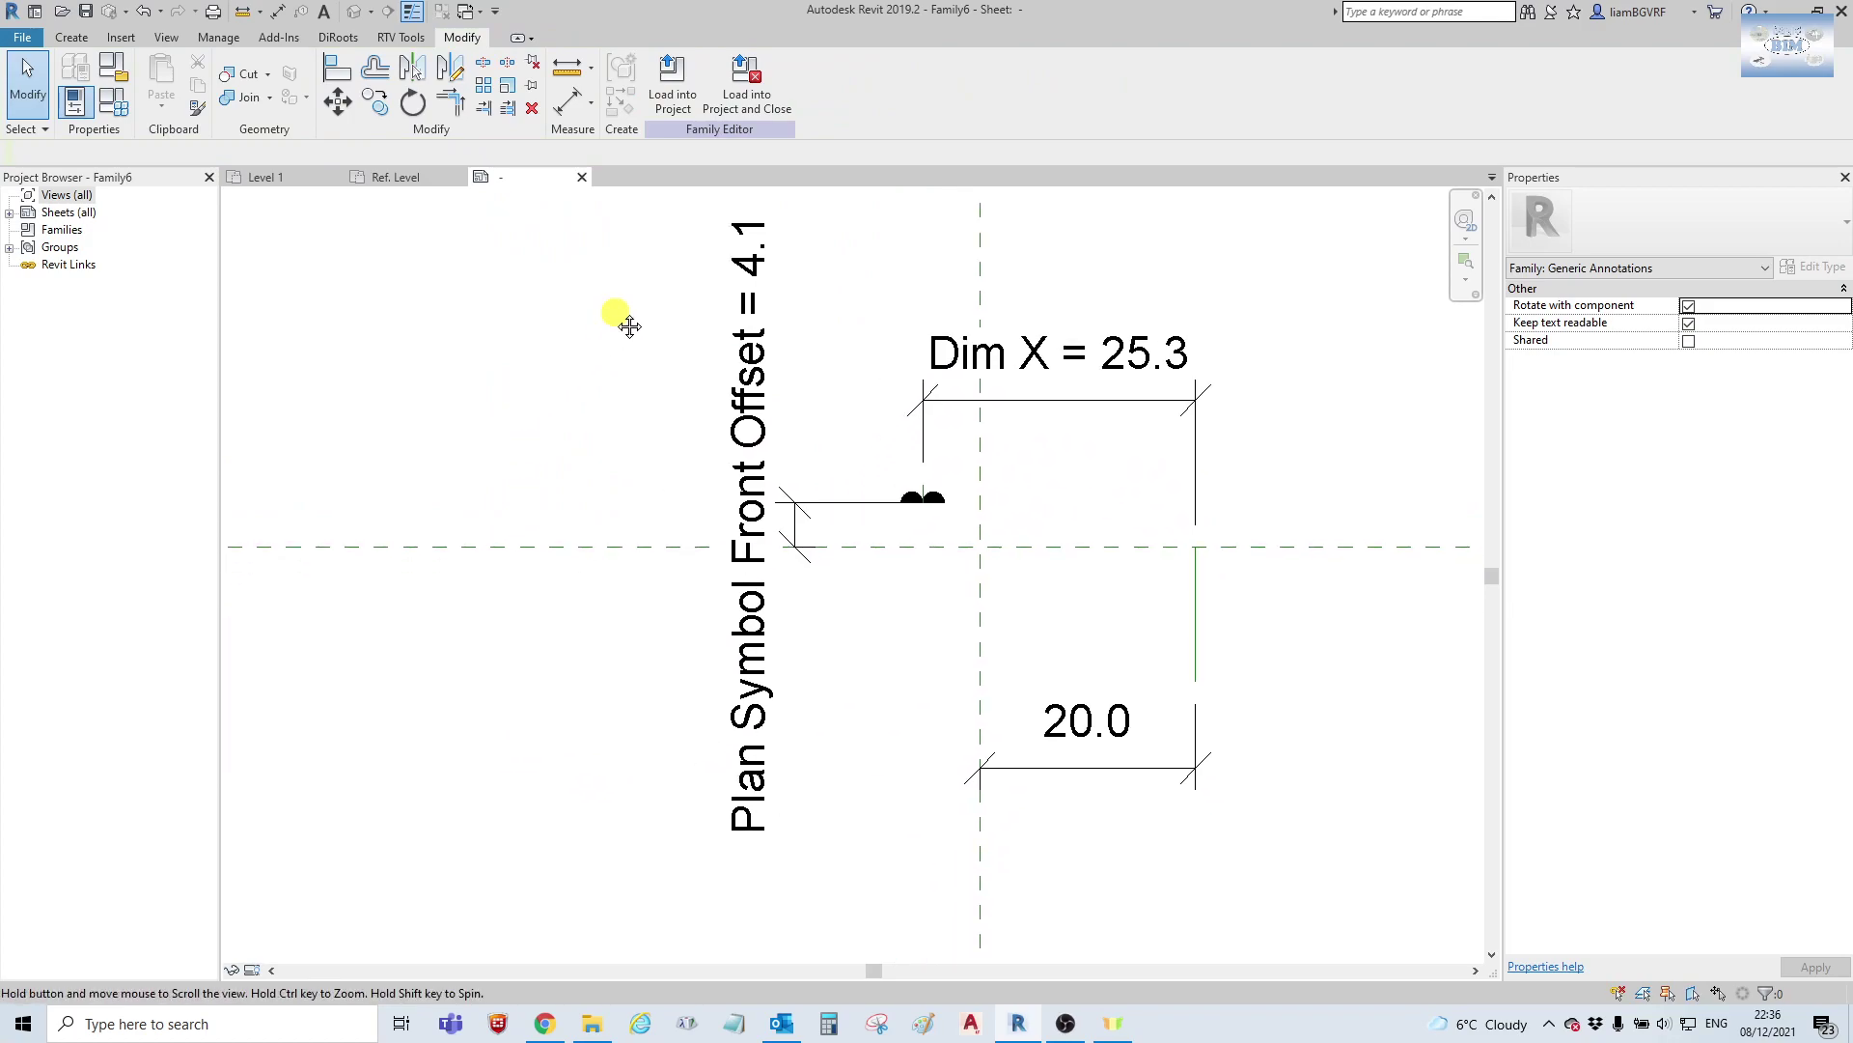
left_click(75, 100)
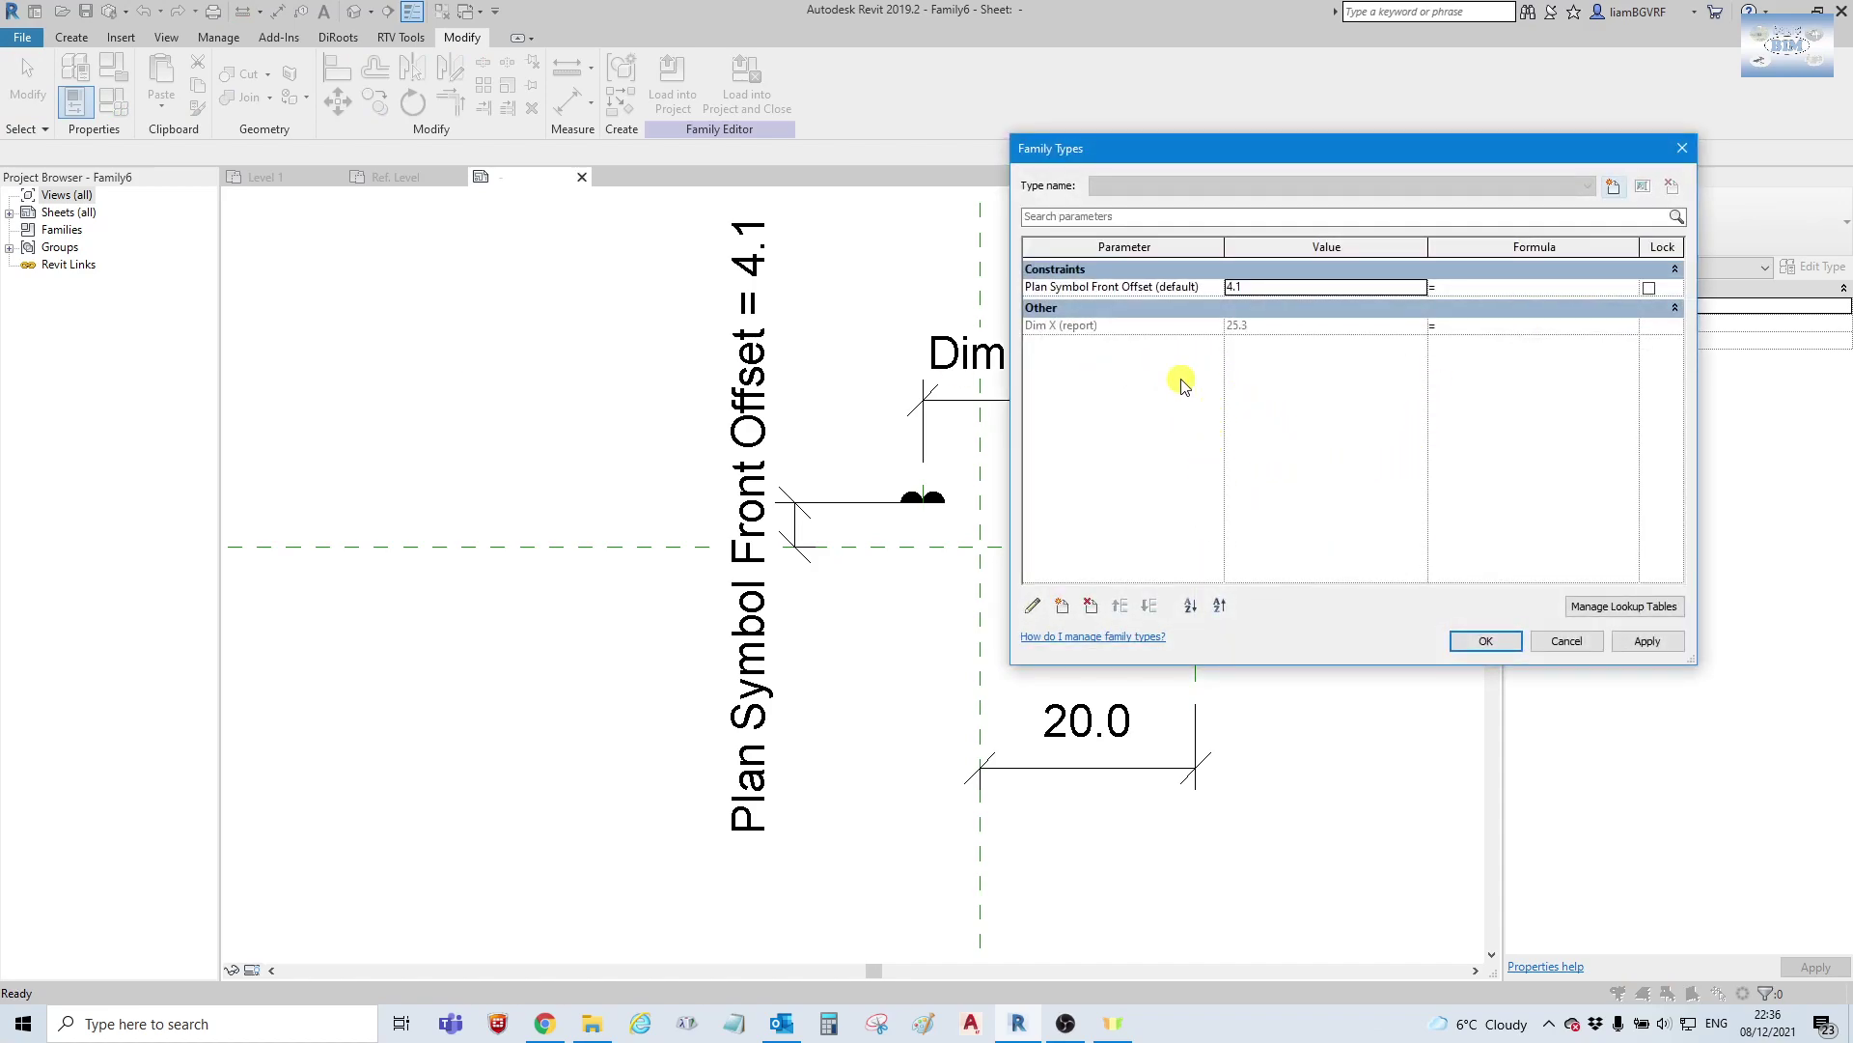
left_click(1061, 605)
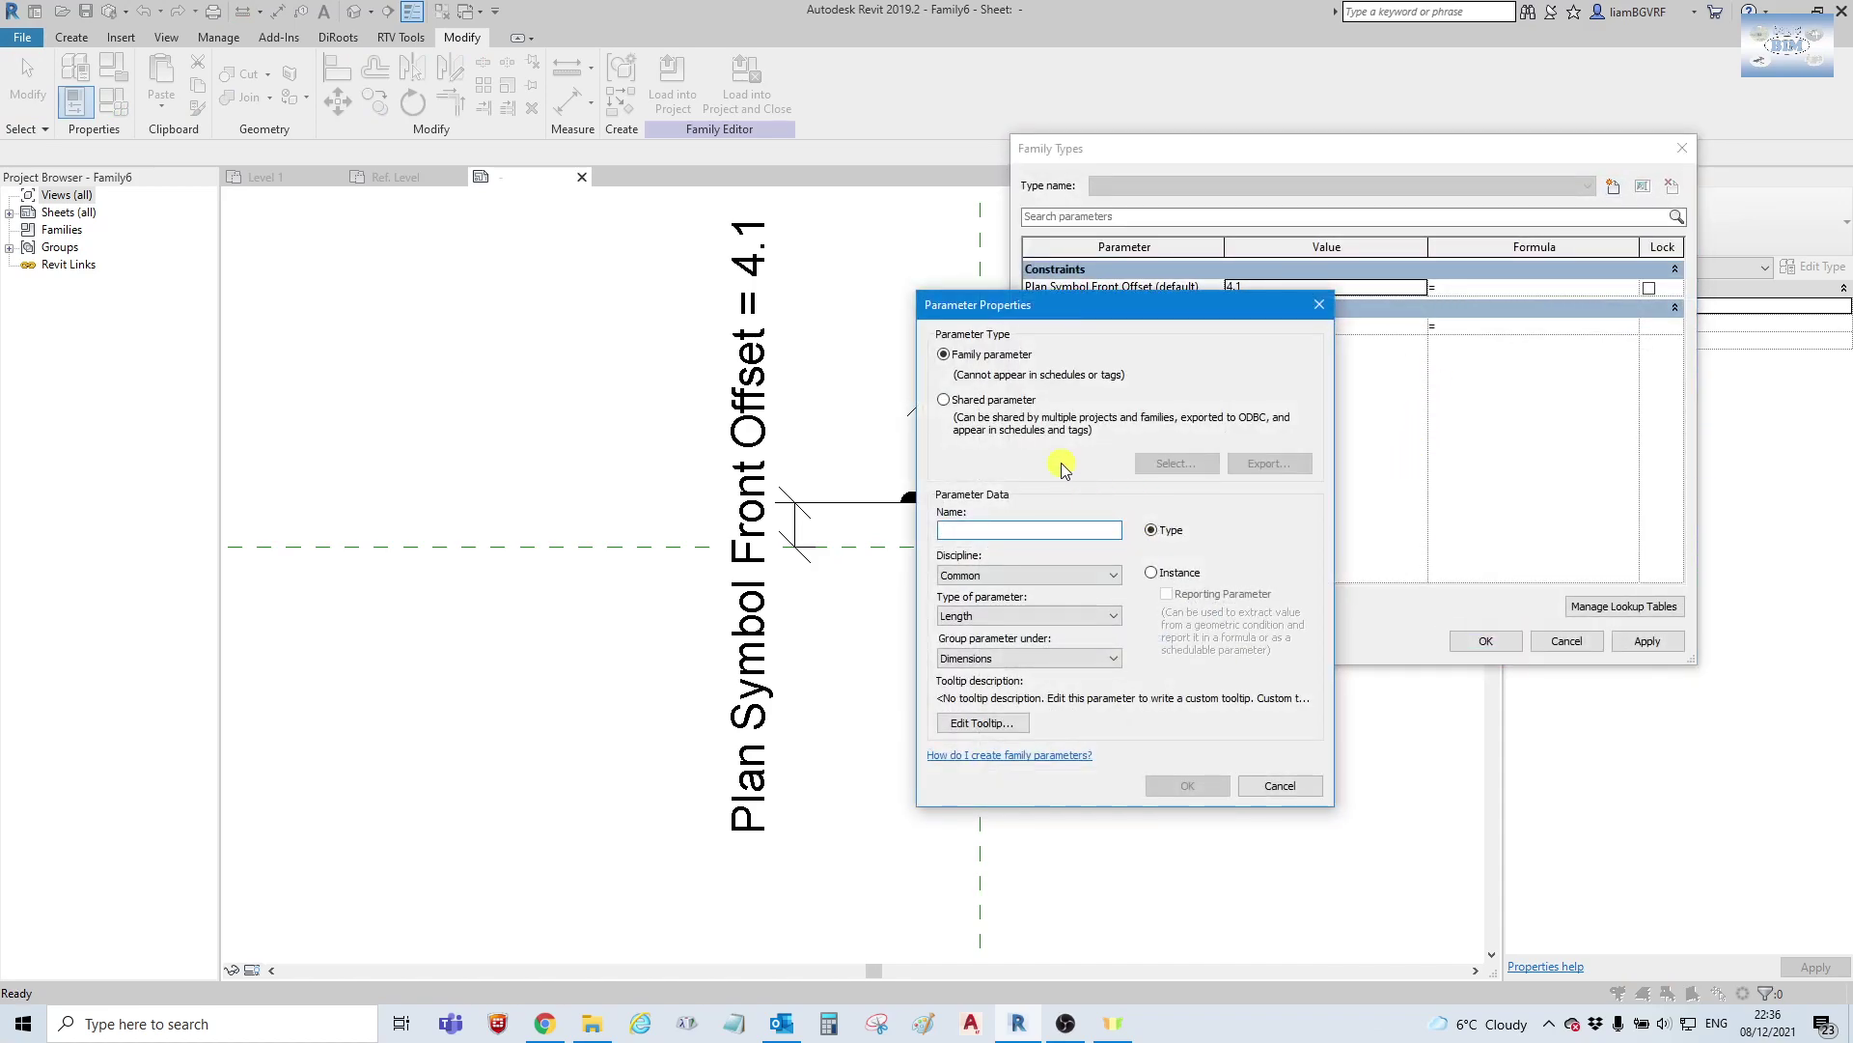
type("Plan Symbol Left Offset")
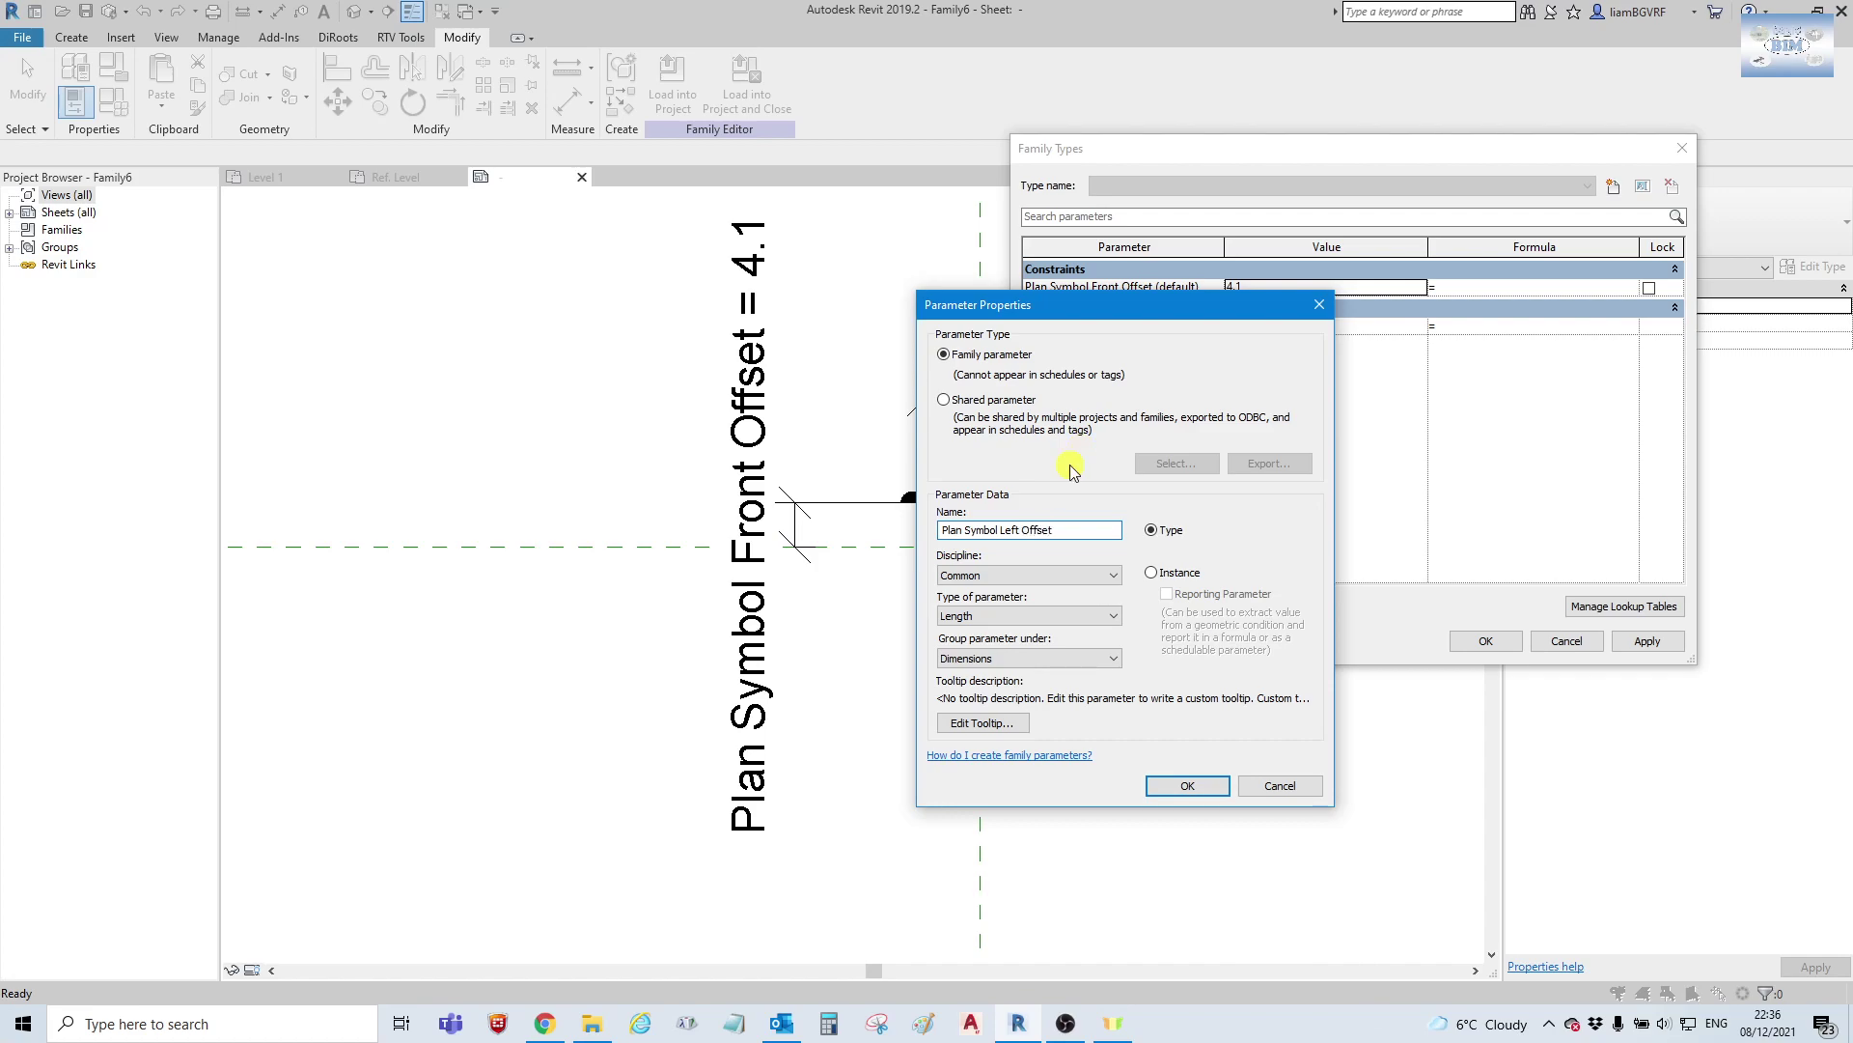
left_click(1093, 658)
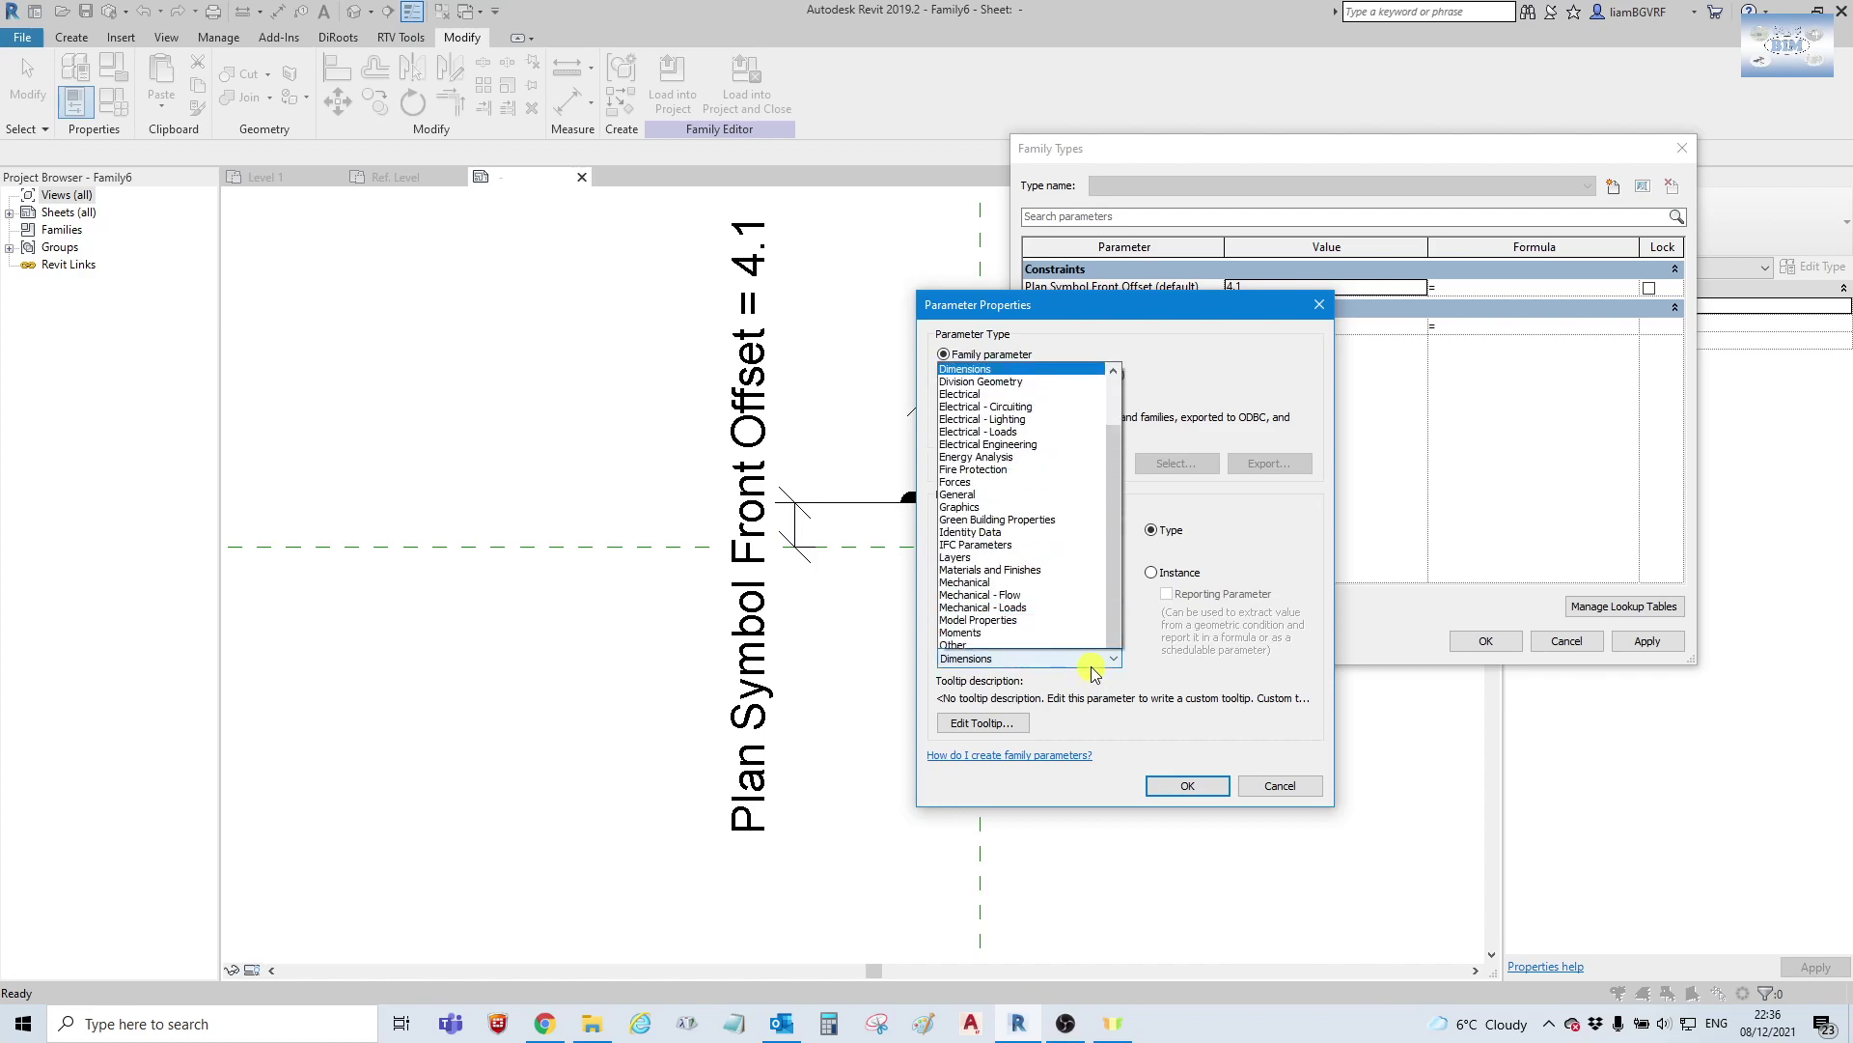
scroll(1023, 482, "up", 2)
left_click(1004, 278)
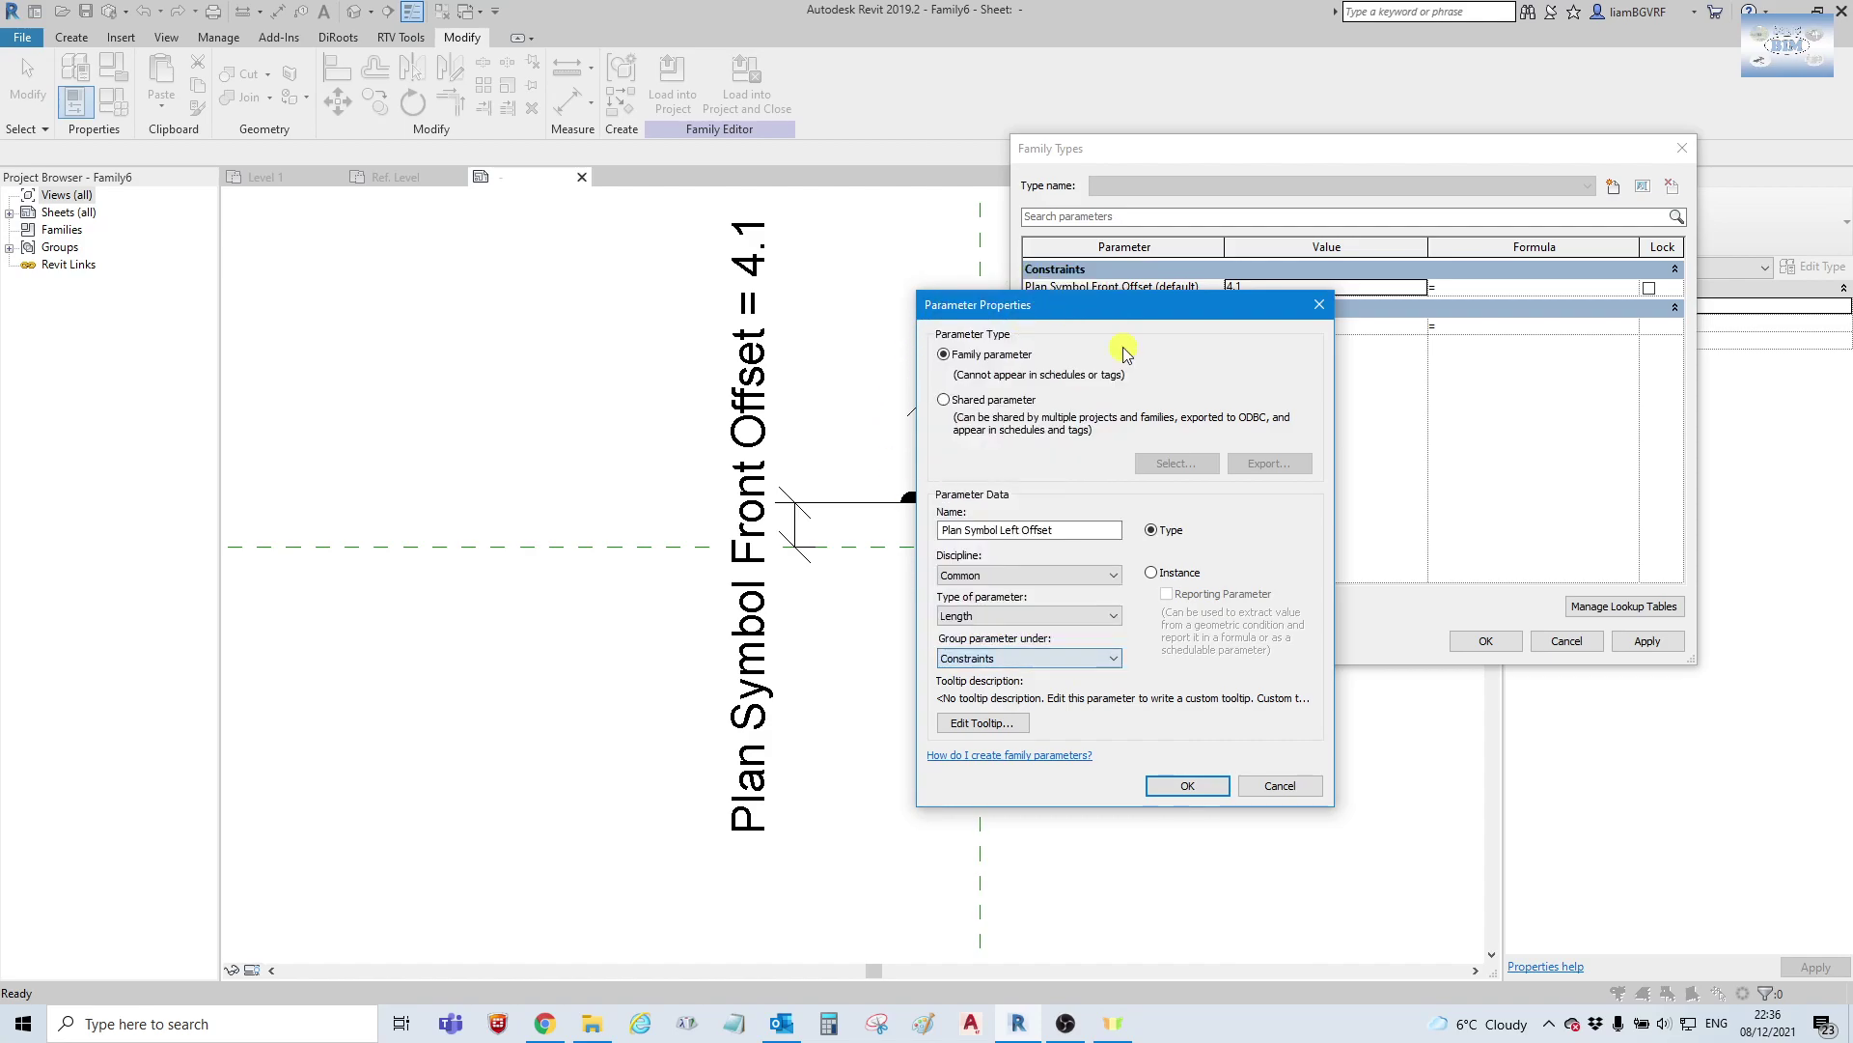
left_click(1154, 574)
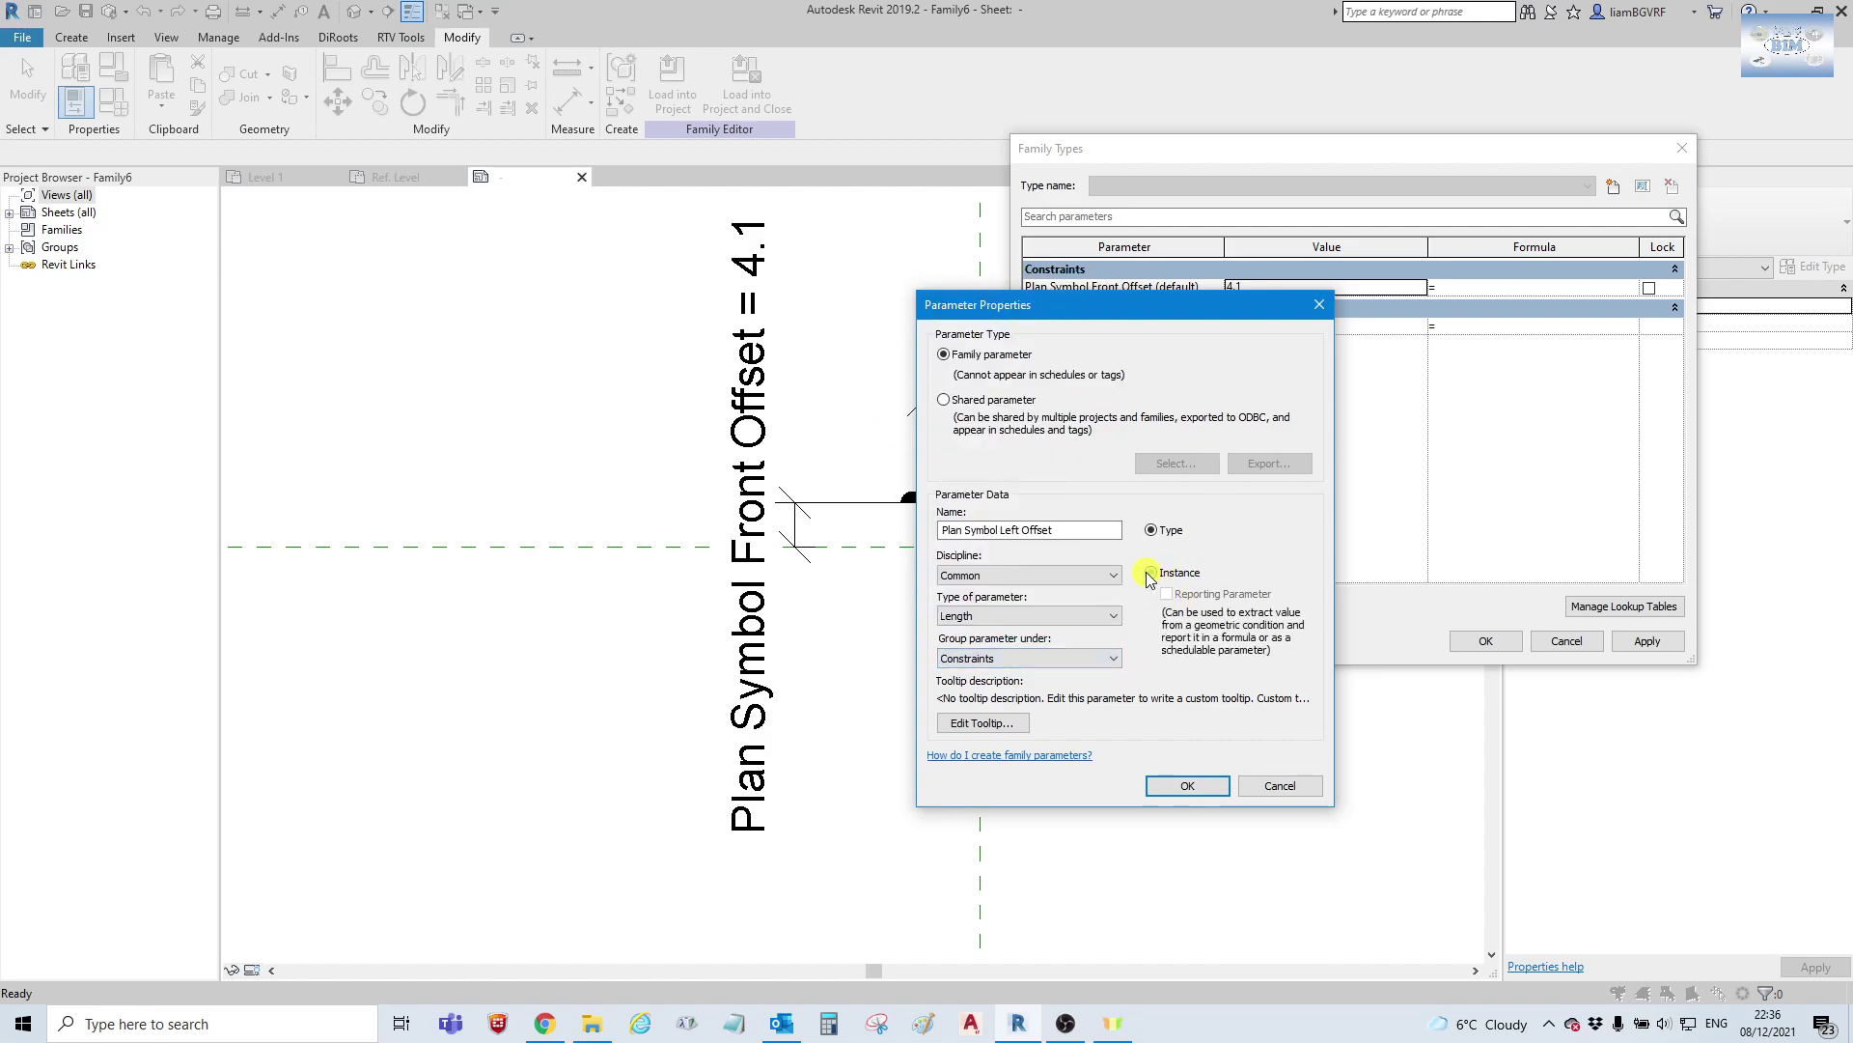
left_click(1171, 787)
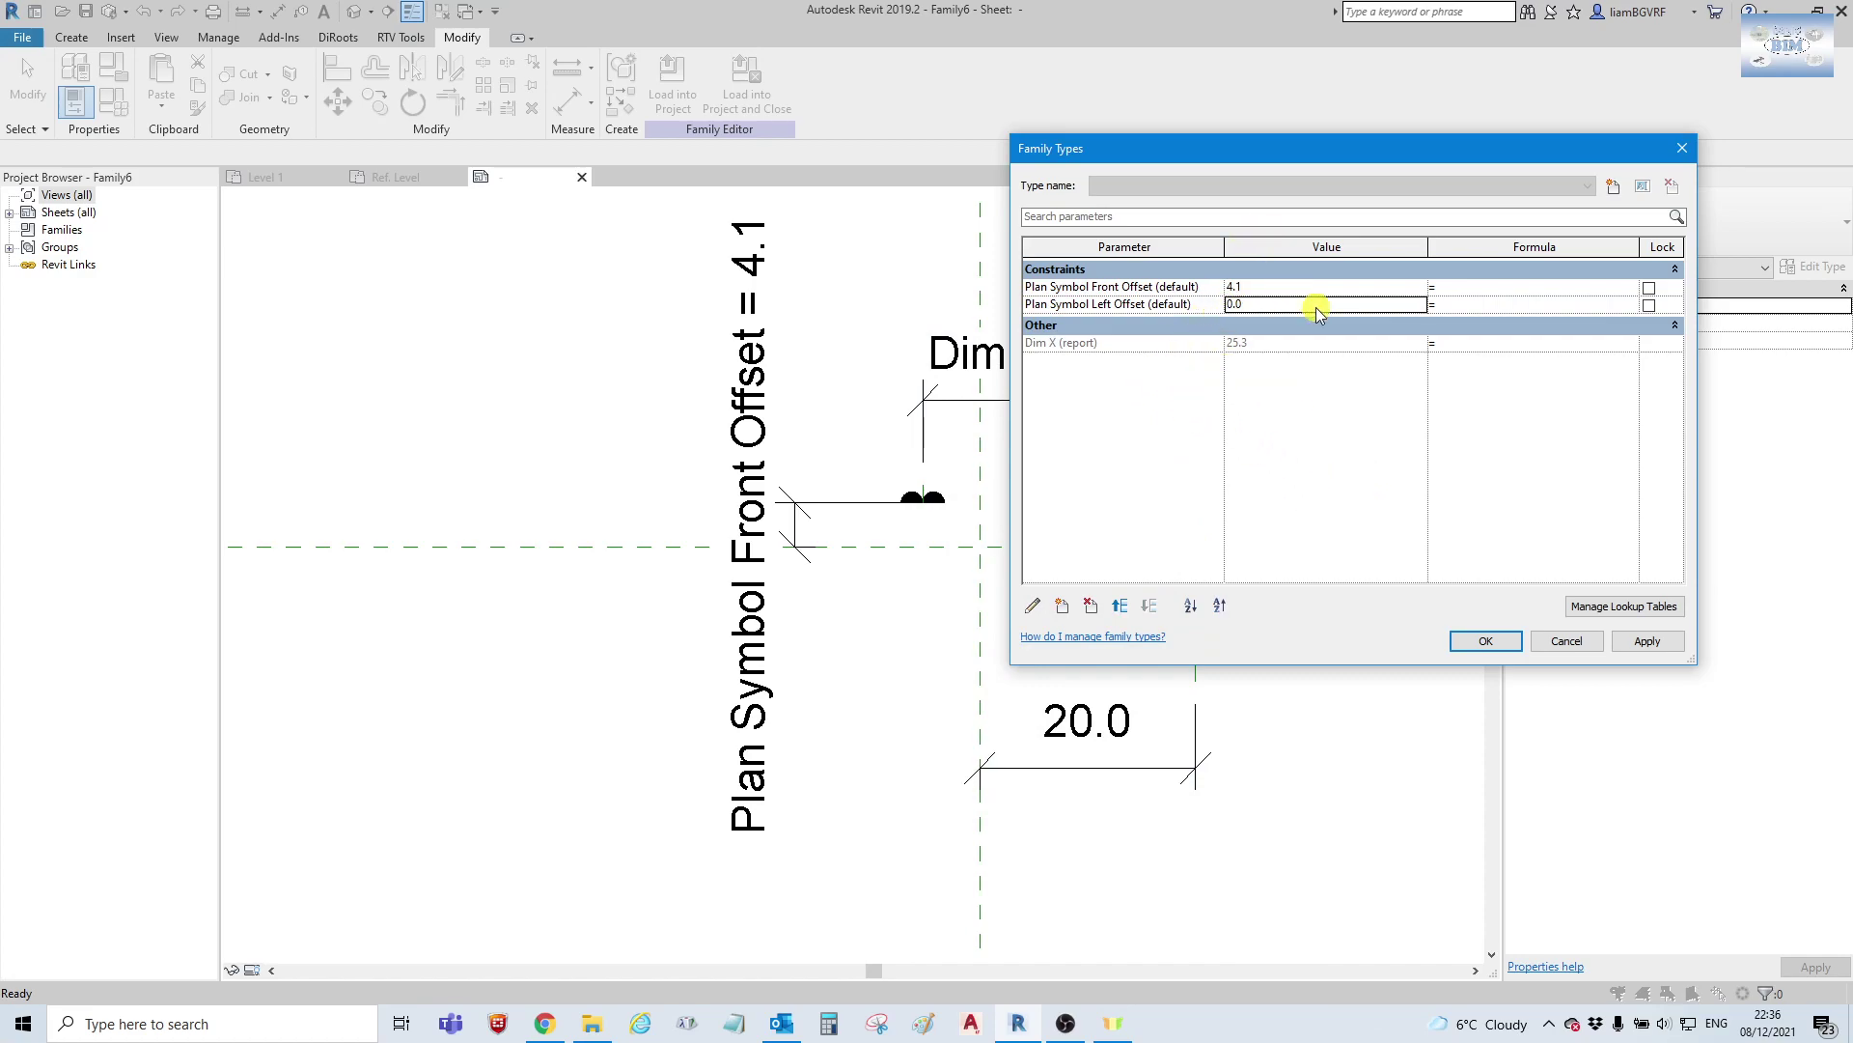
Edit the Dim X parameter in the family types so that it is no longer a reporting parameter.
left_click_drag(1274, 153, 1372, 102)
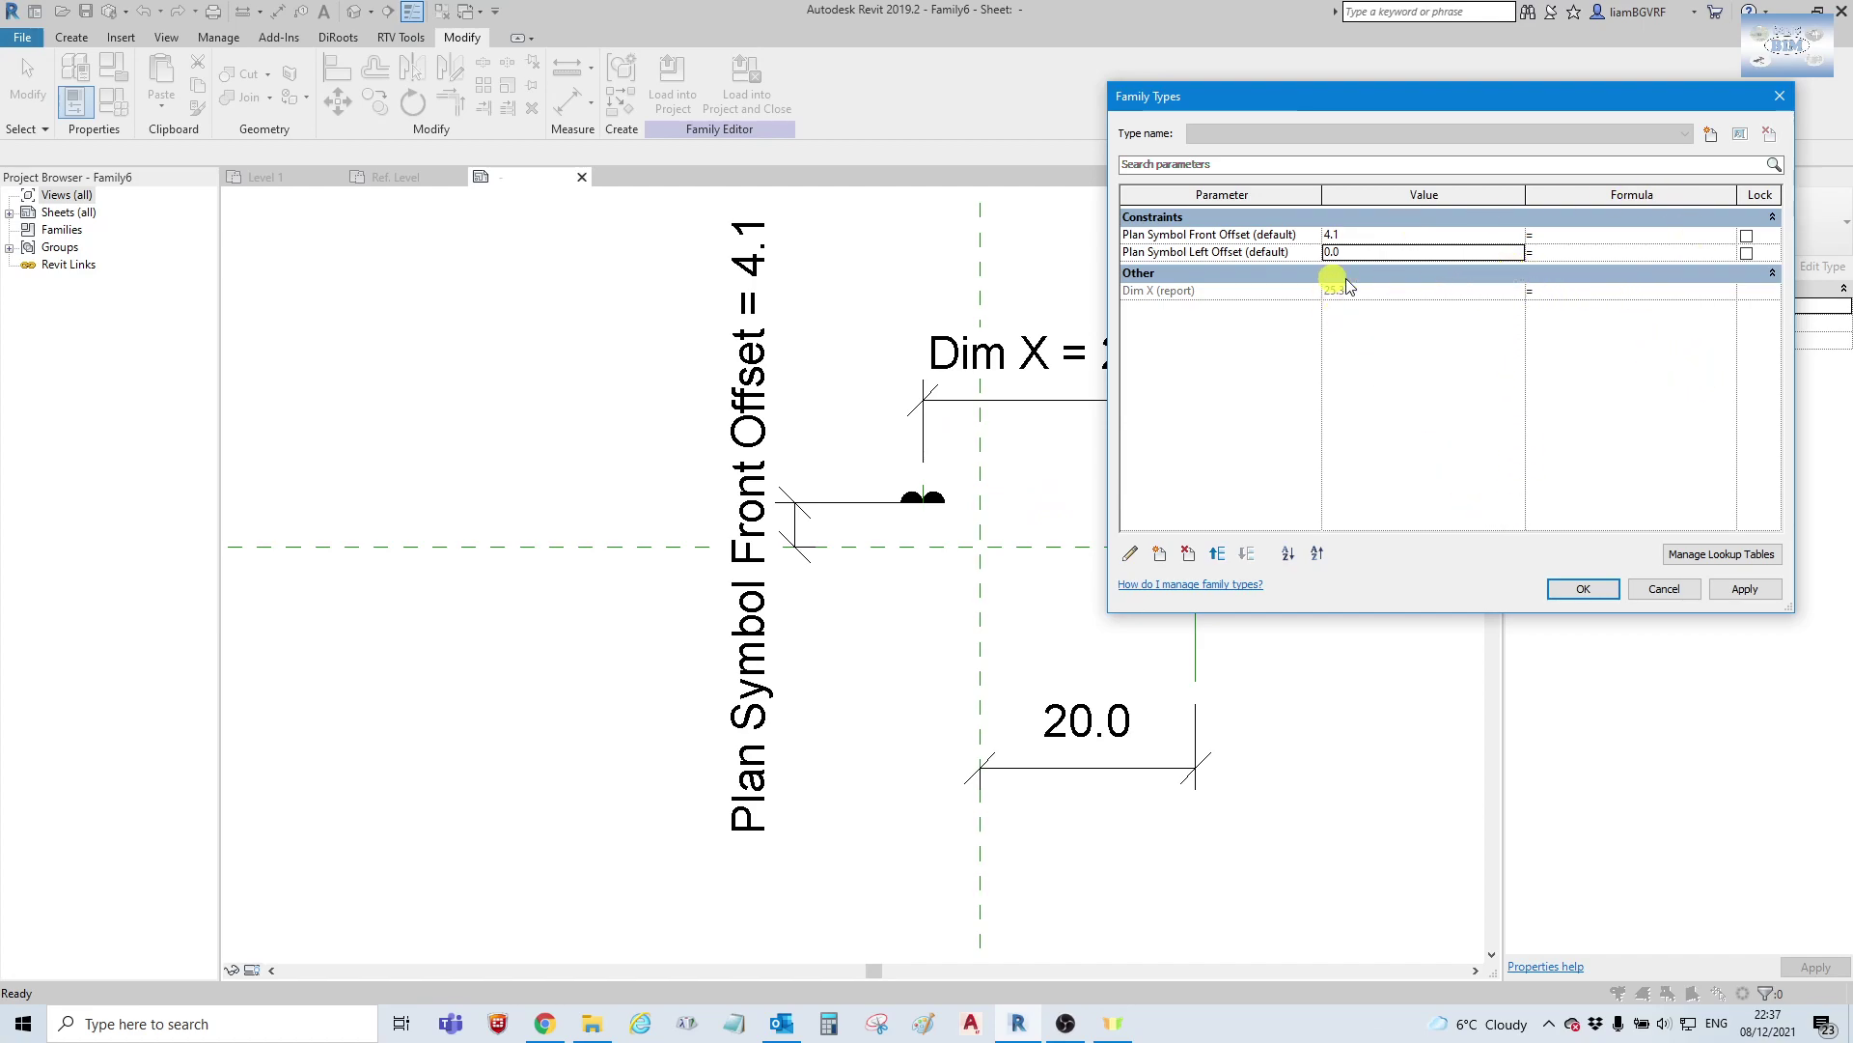
left_click(1289, 290)
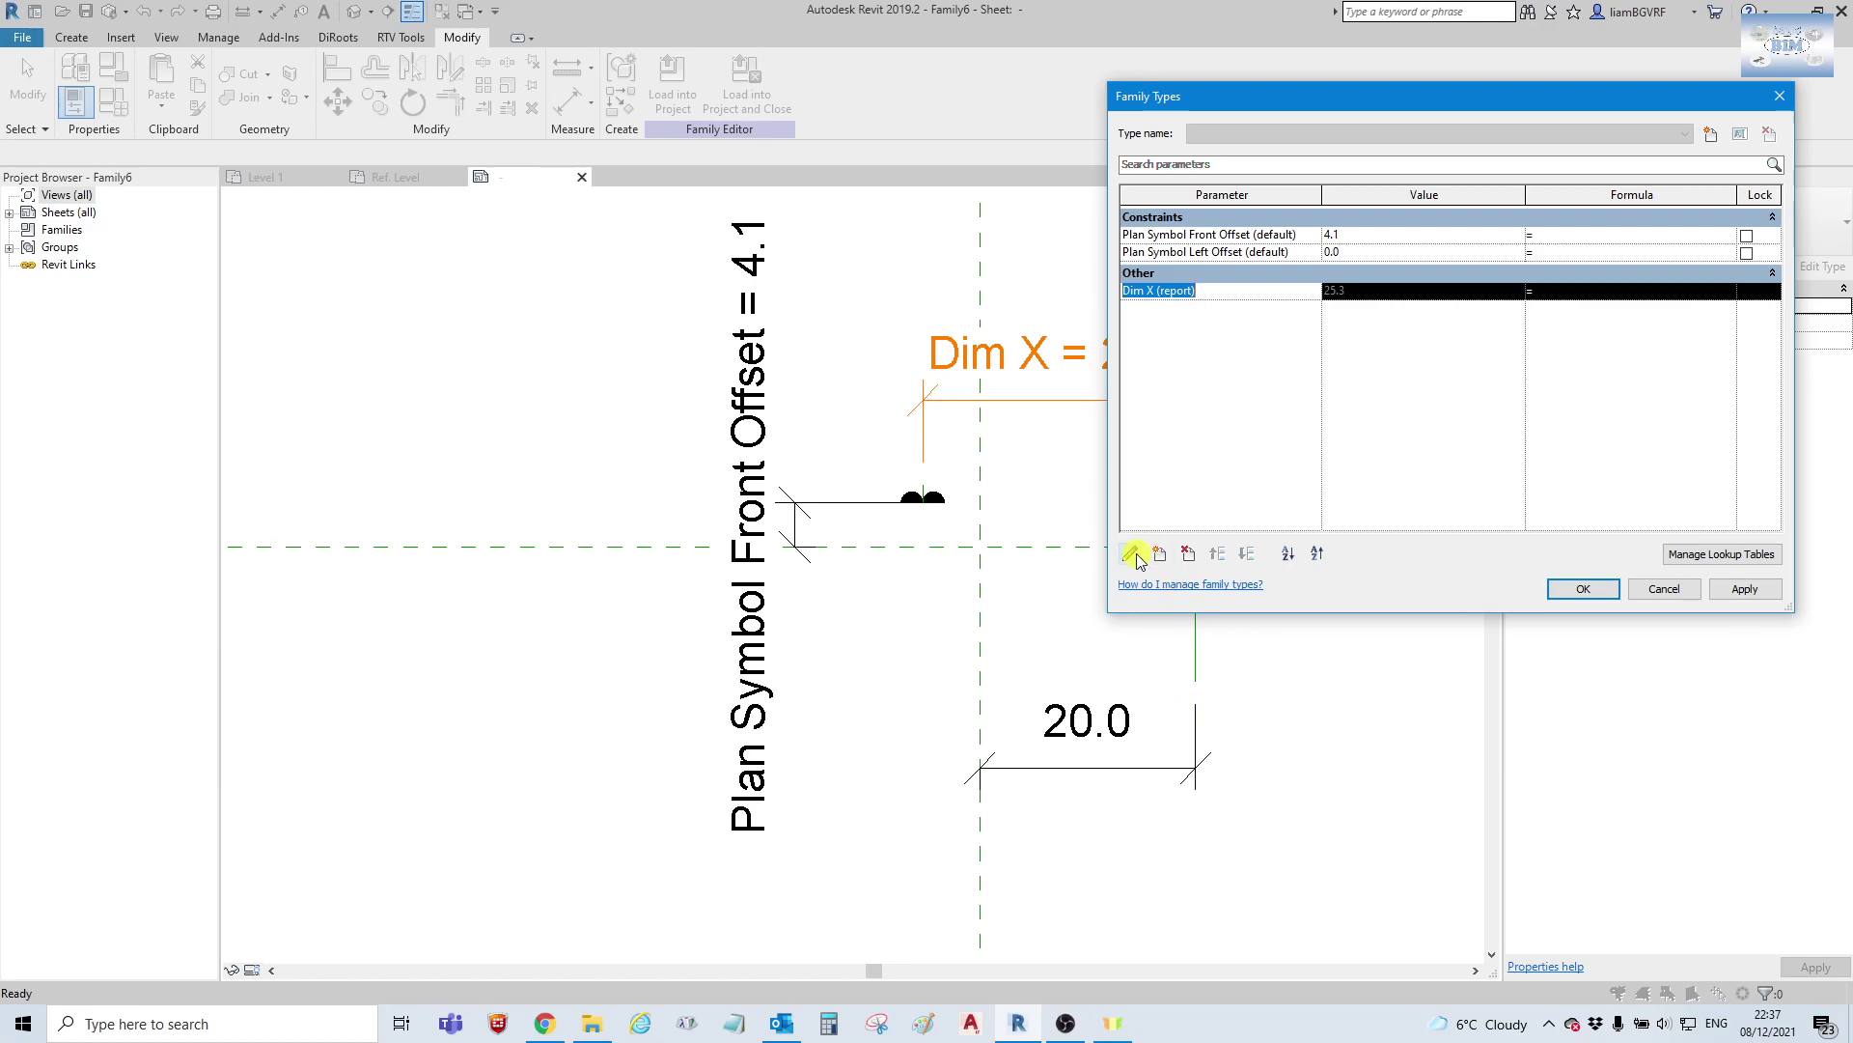
left_click(1134, 554)
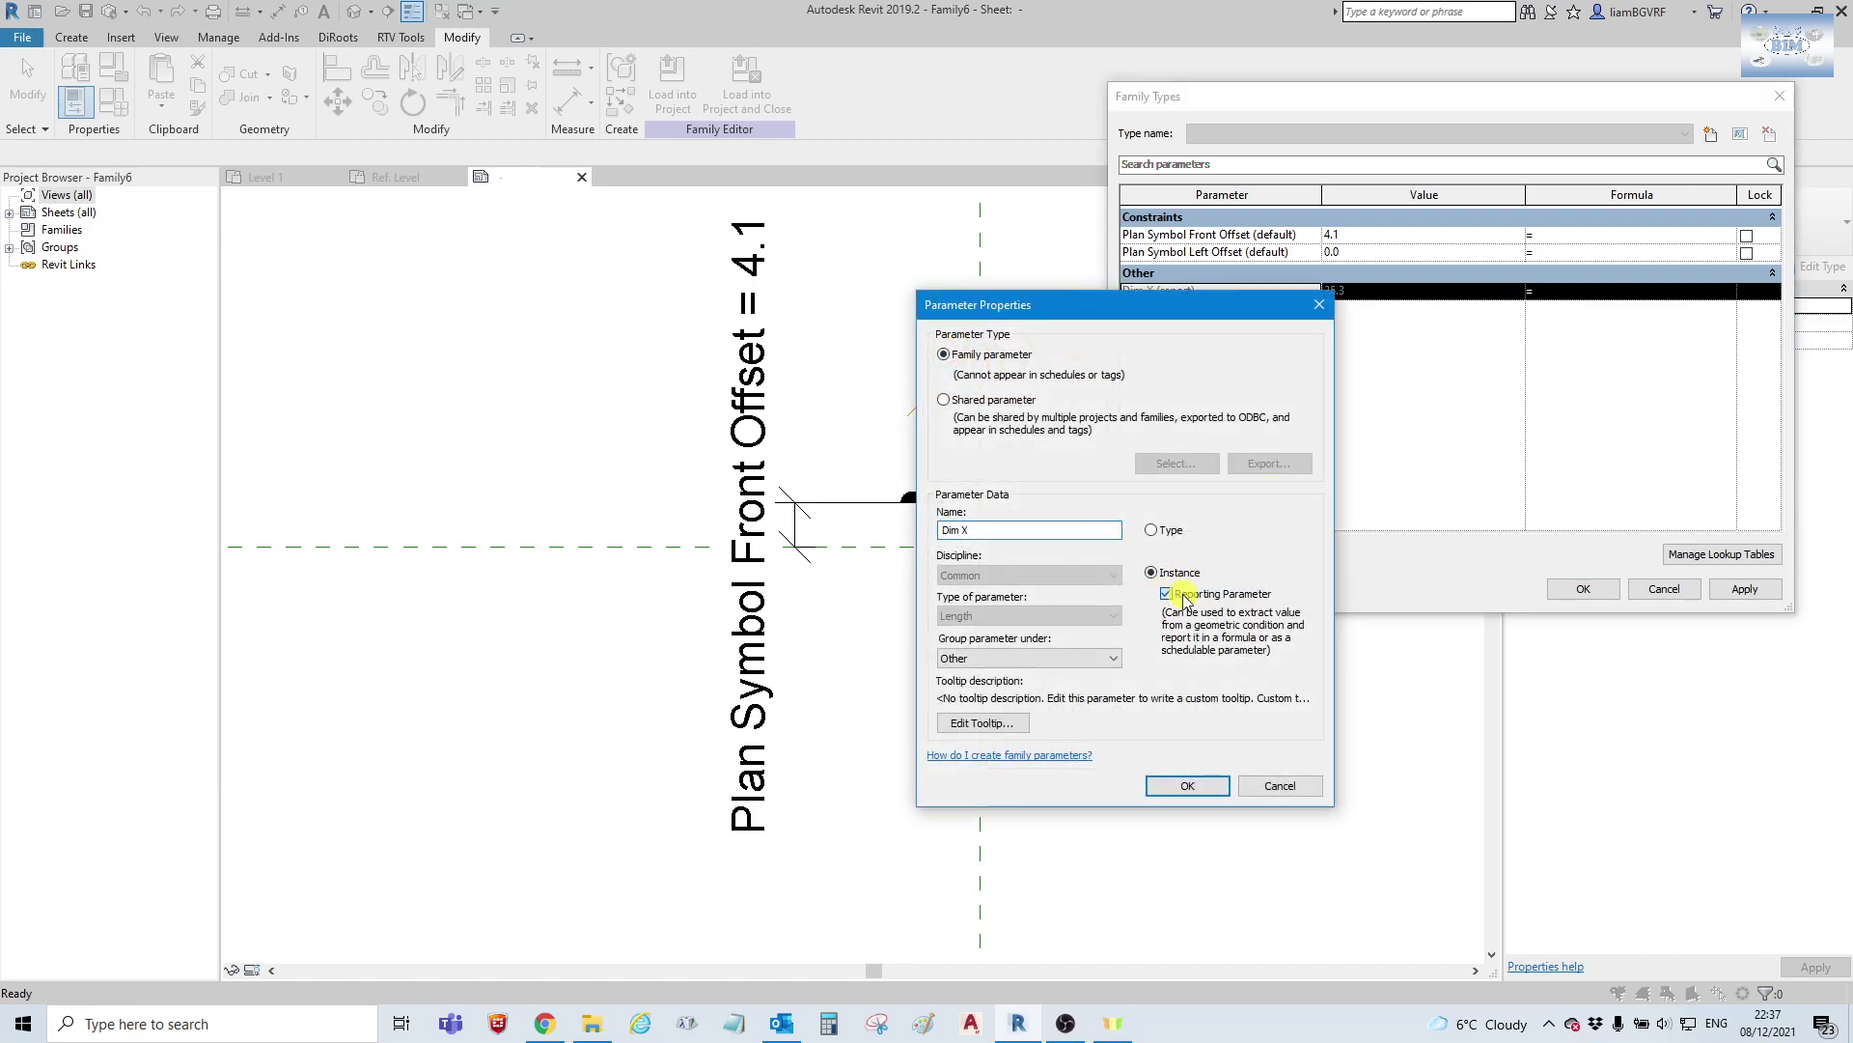
left_click(1187, 786)
Give Dim X the formula Plan Symbol Left Offset + 20 mm and apply the family type changes.
left_click(1564, 291)
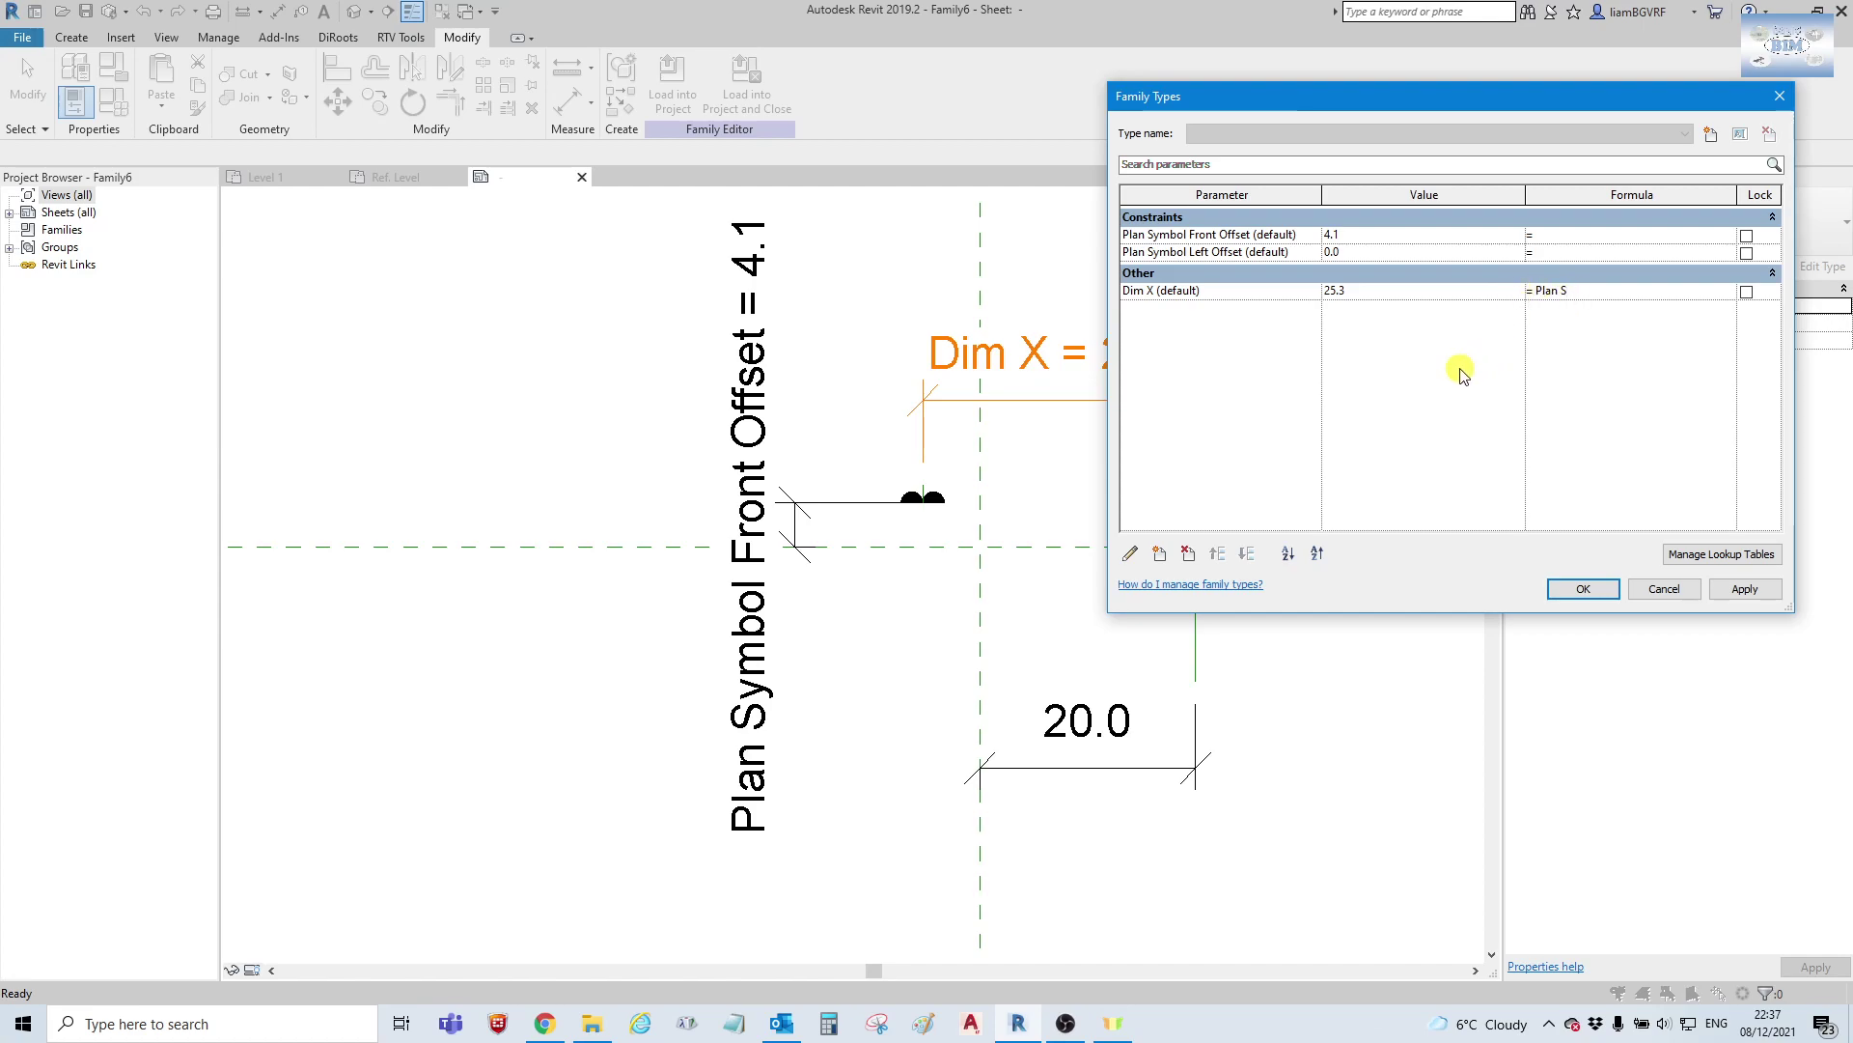
type("mbol Left Offset+20")
key("Tab")
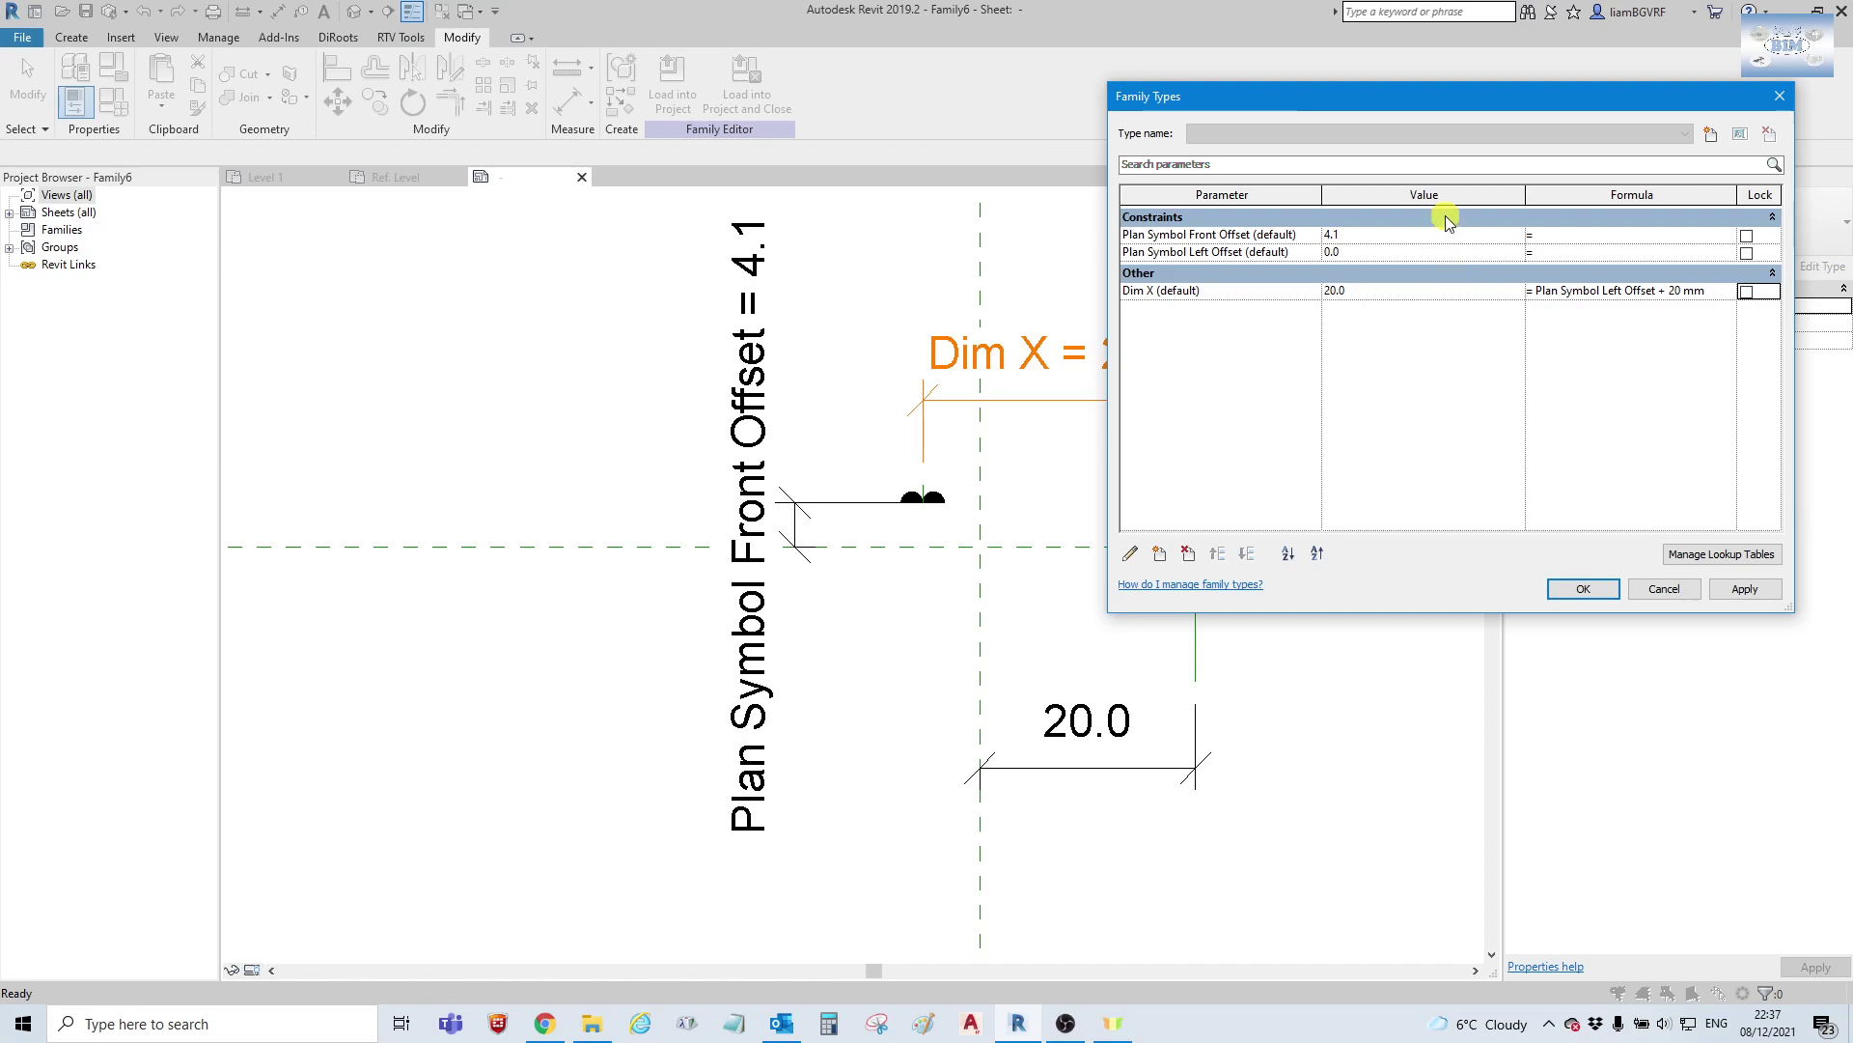
left_click(1573, 587)
middle_click_drag(984, 526, 810, 472)
scroll(811, 472, "down", 1)
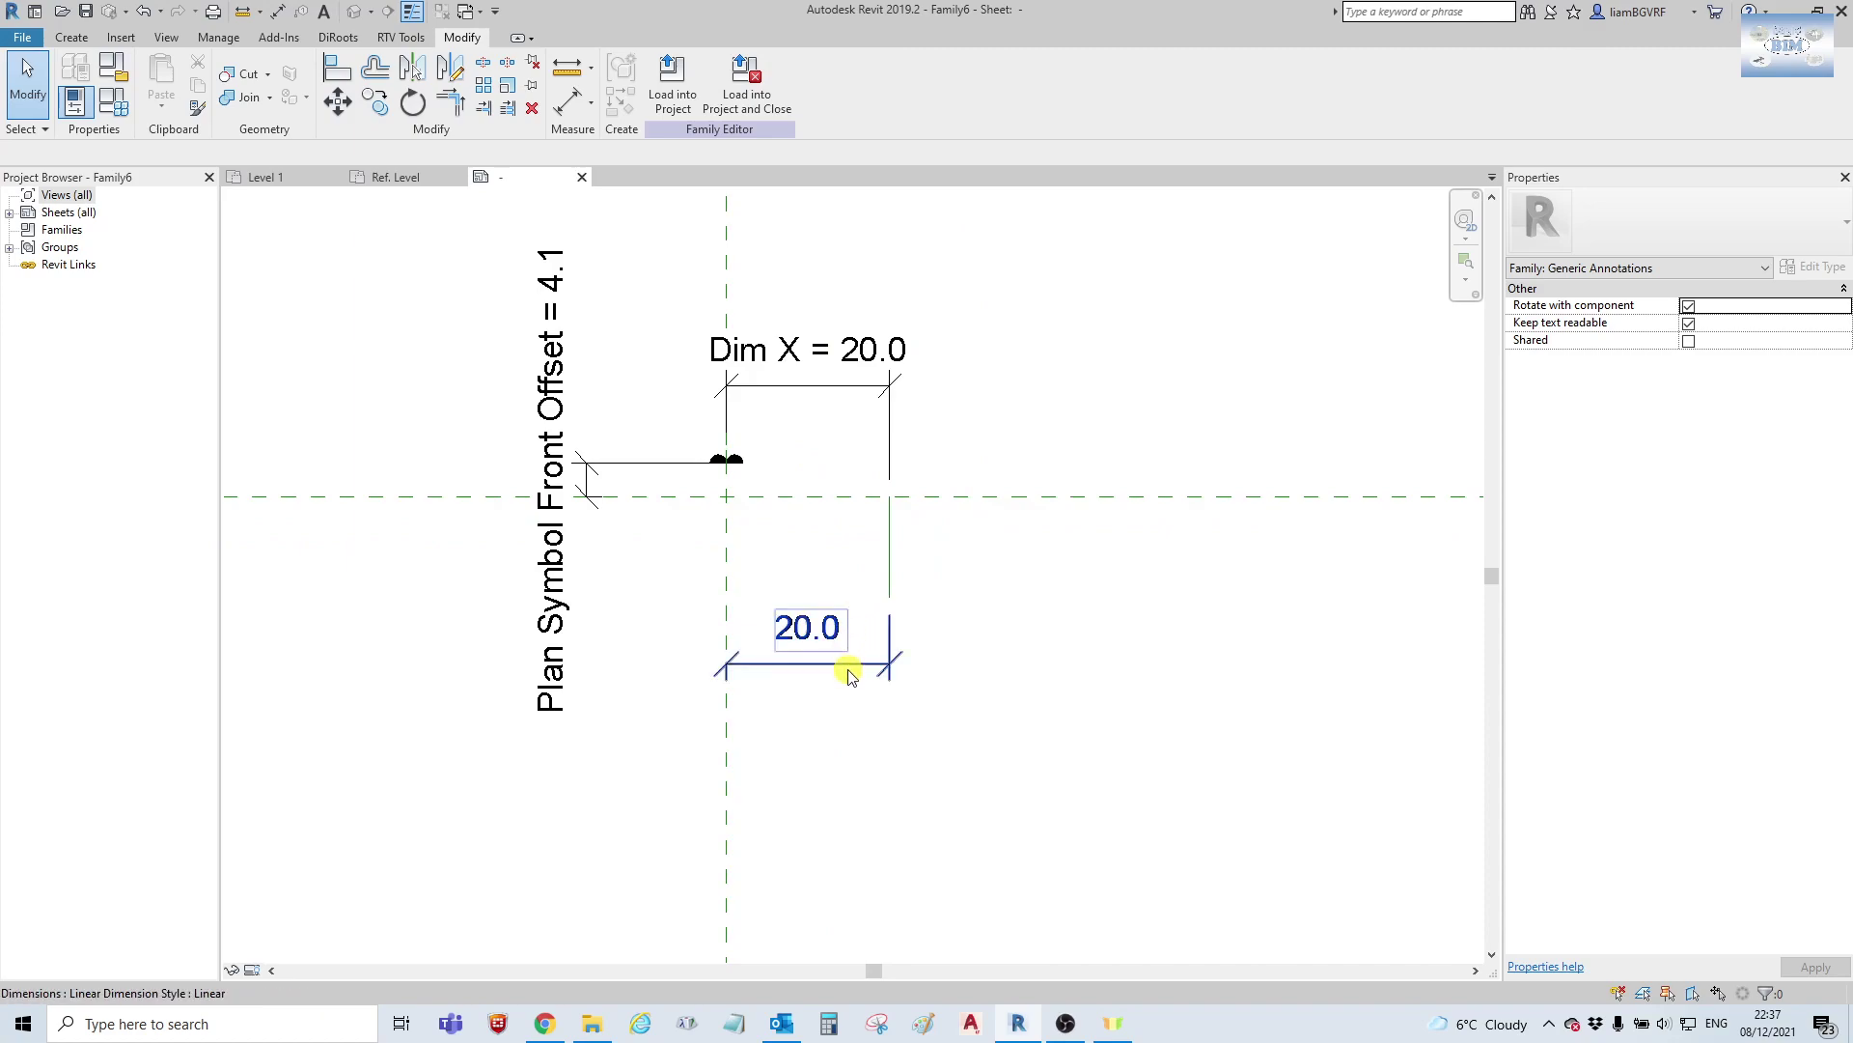
Set Plan Symbol Front Offset to 0 in the family types and apply the change, dismissing the save reminder.
middle_click_drag(847, 682, 946, 678)
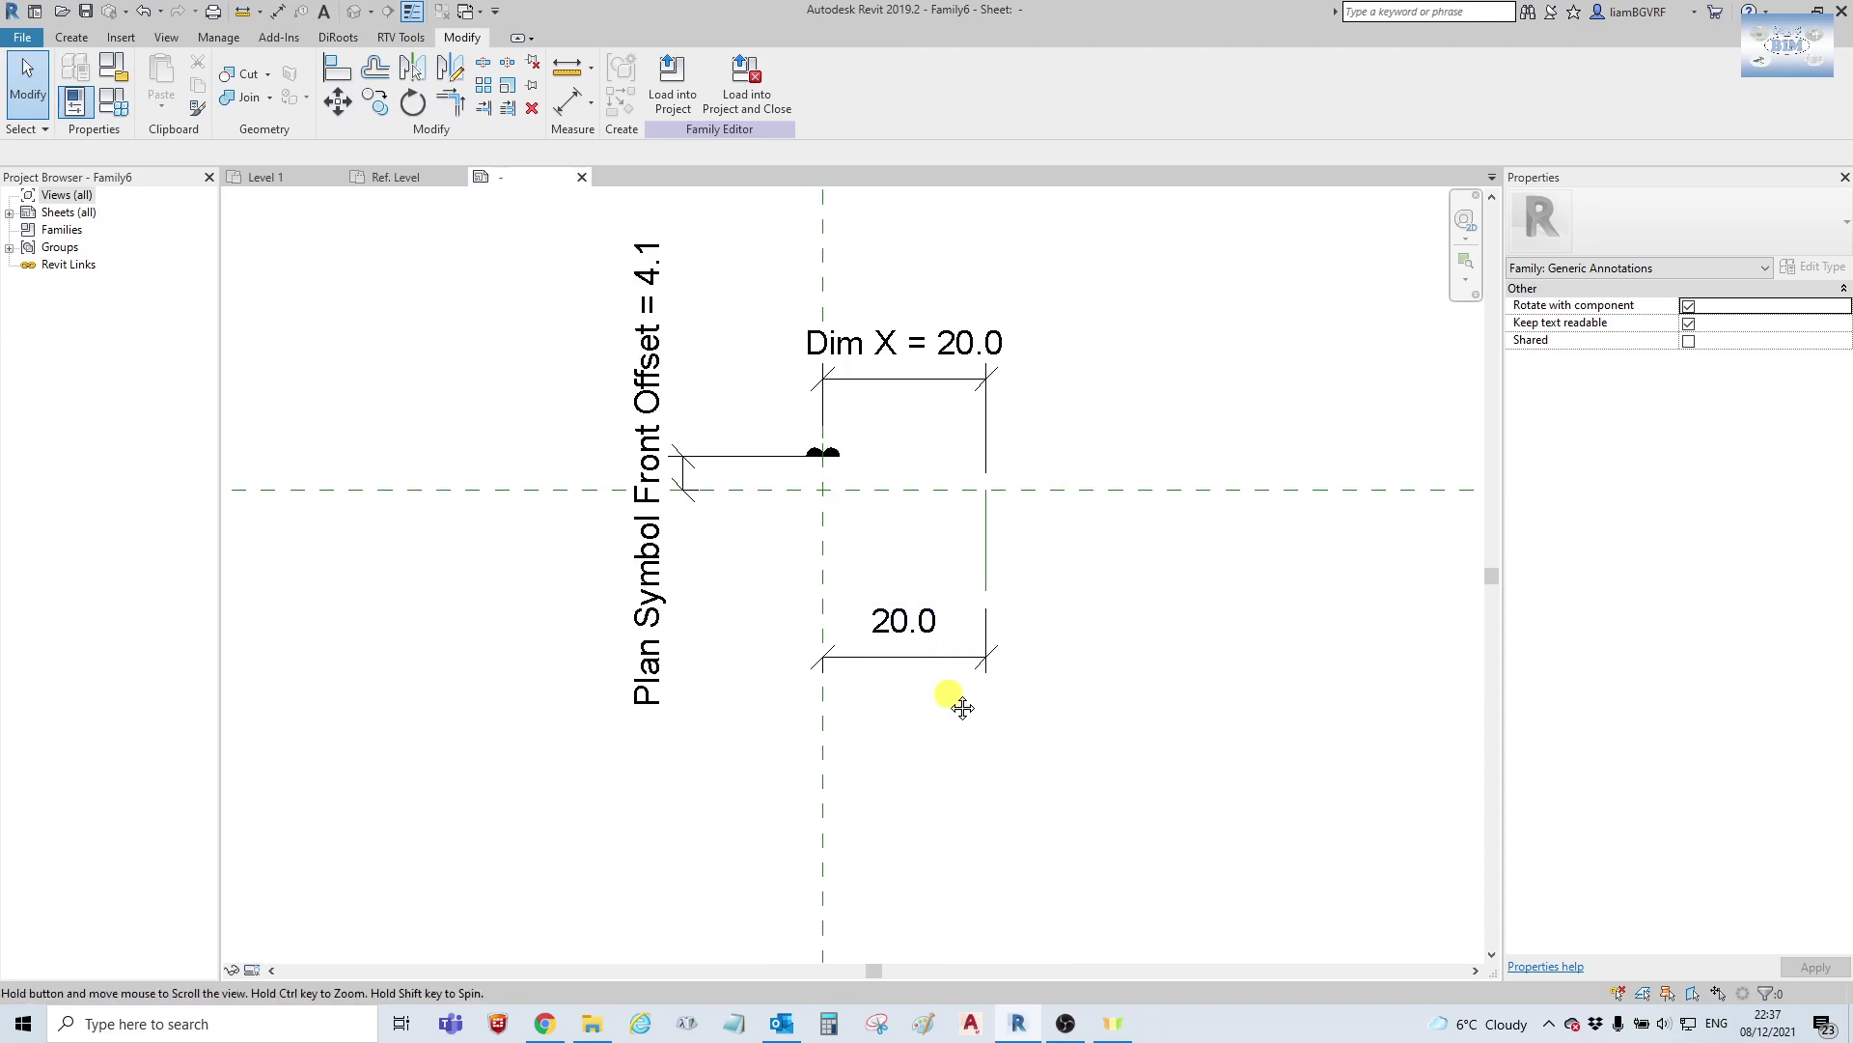
middle_click_drag(683, 323, 720, 425)
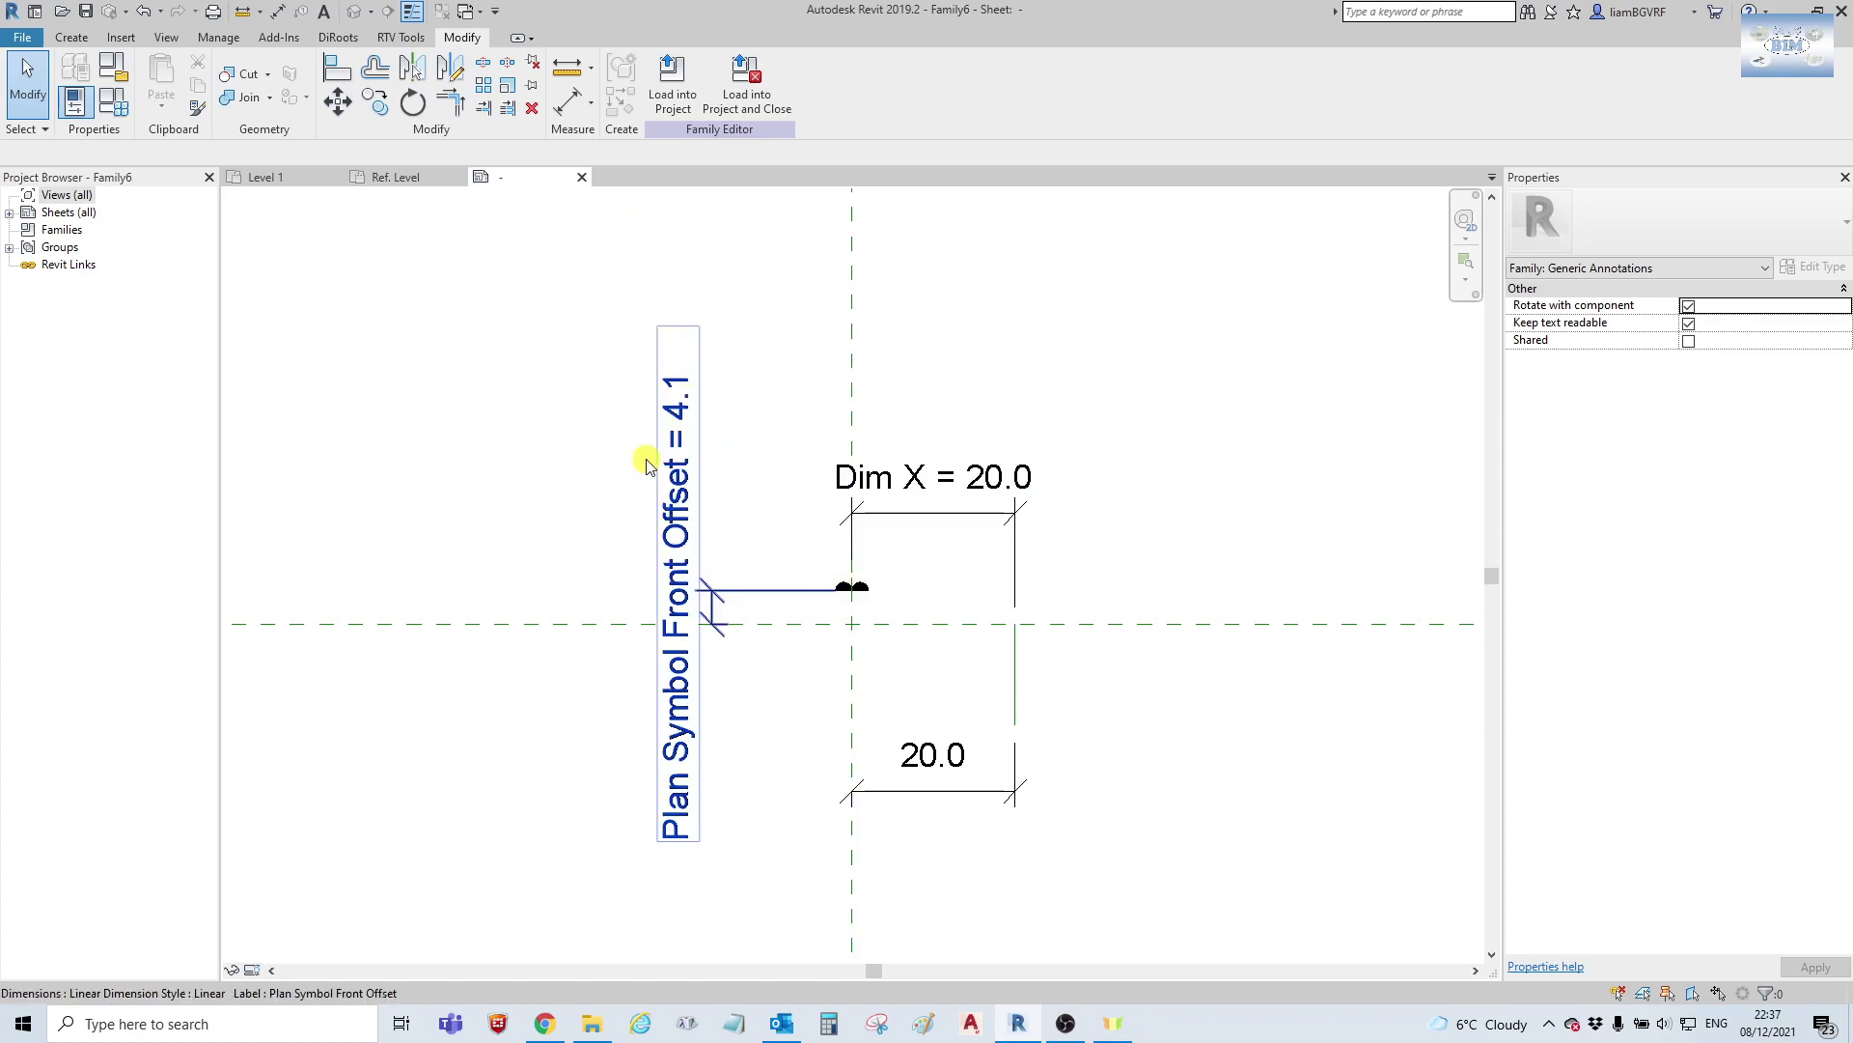
left_click(118, 106)
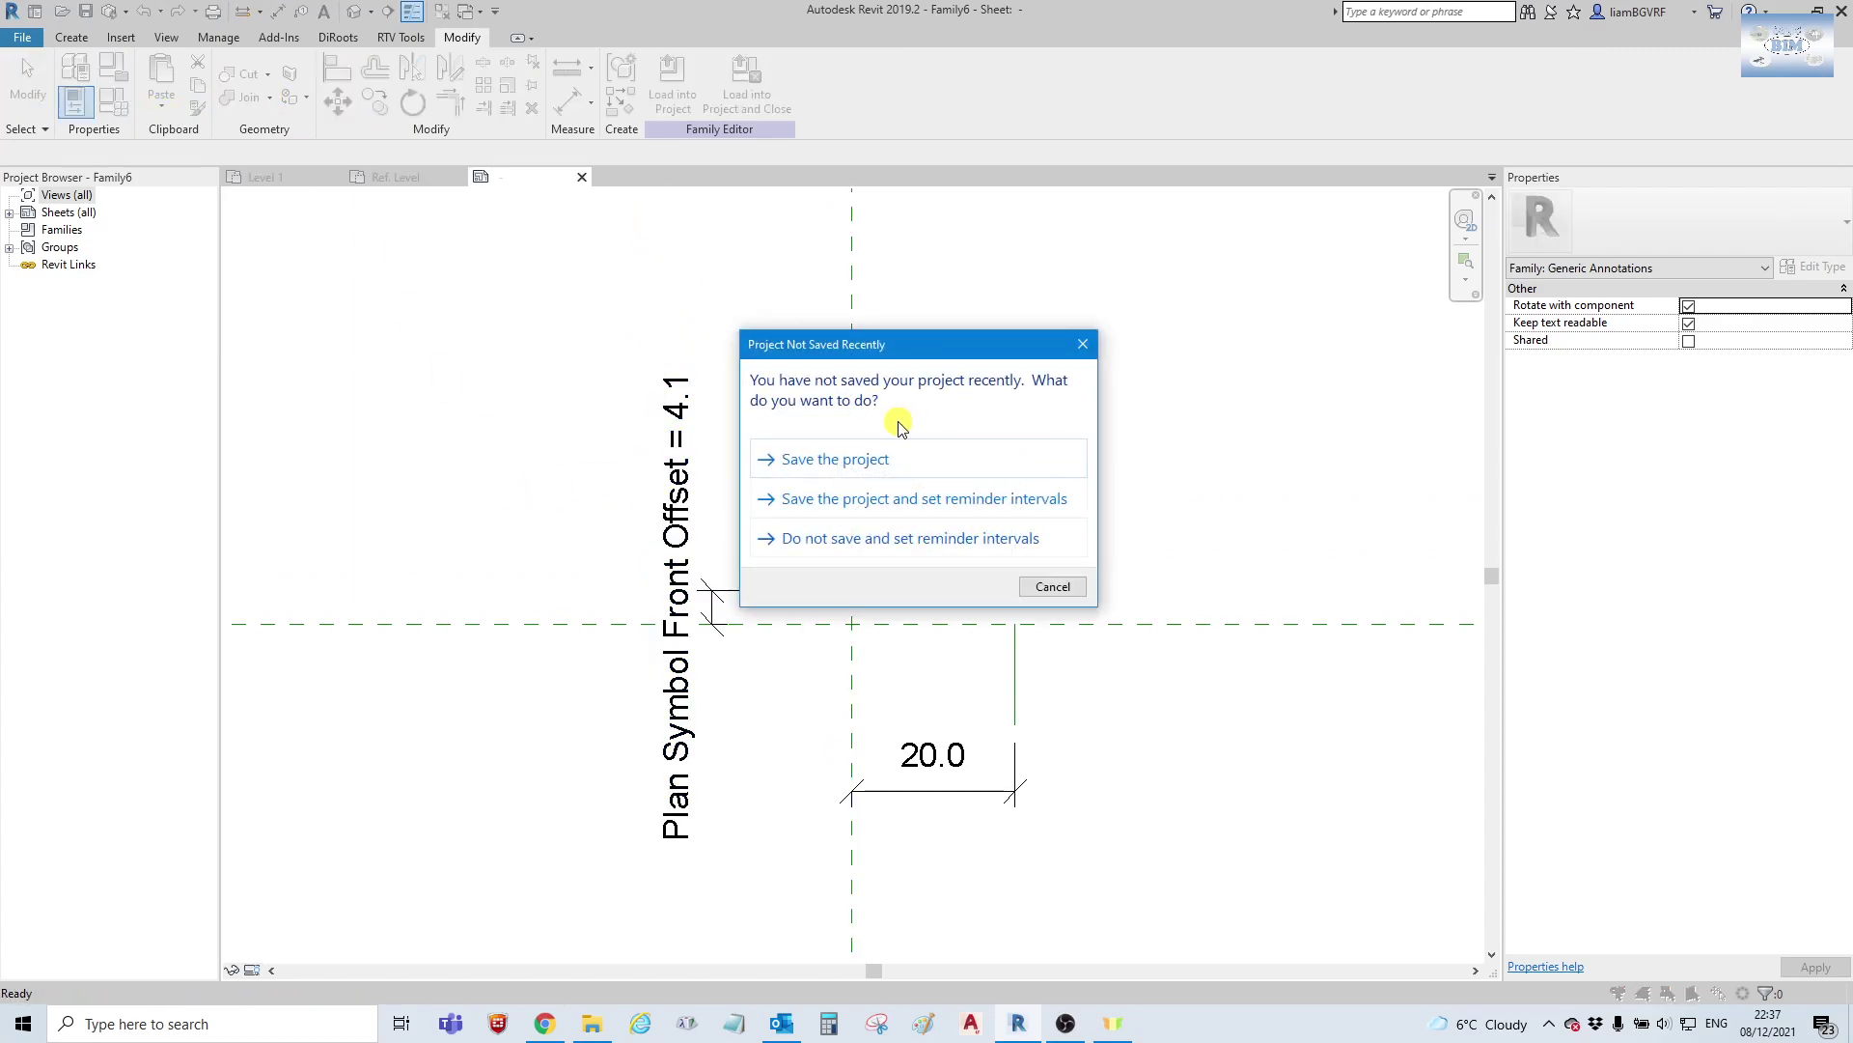
key("Escape")
left_click(1427, 236)
type("0")
key("Tab")
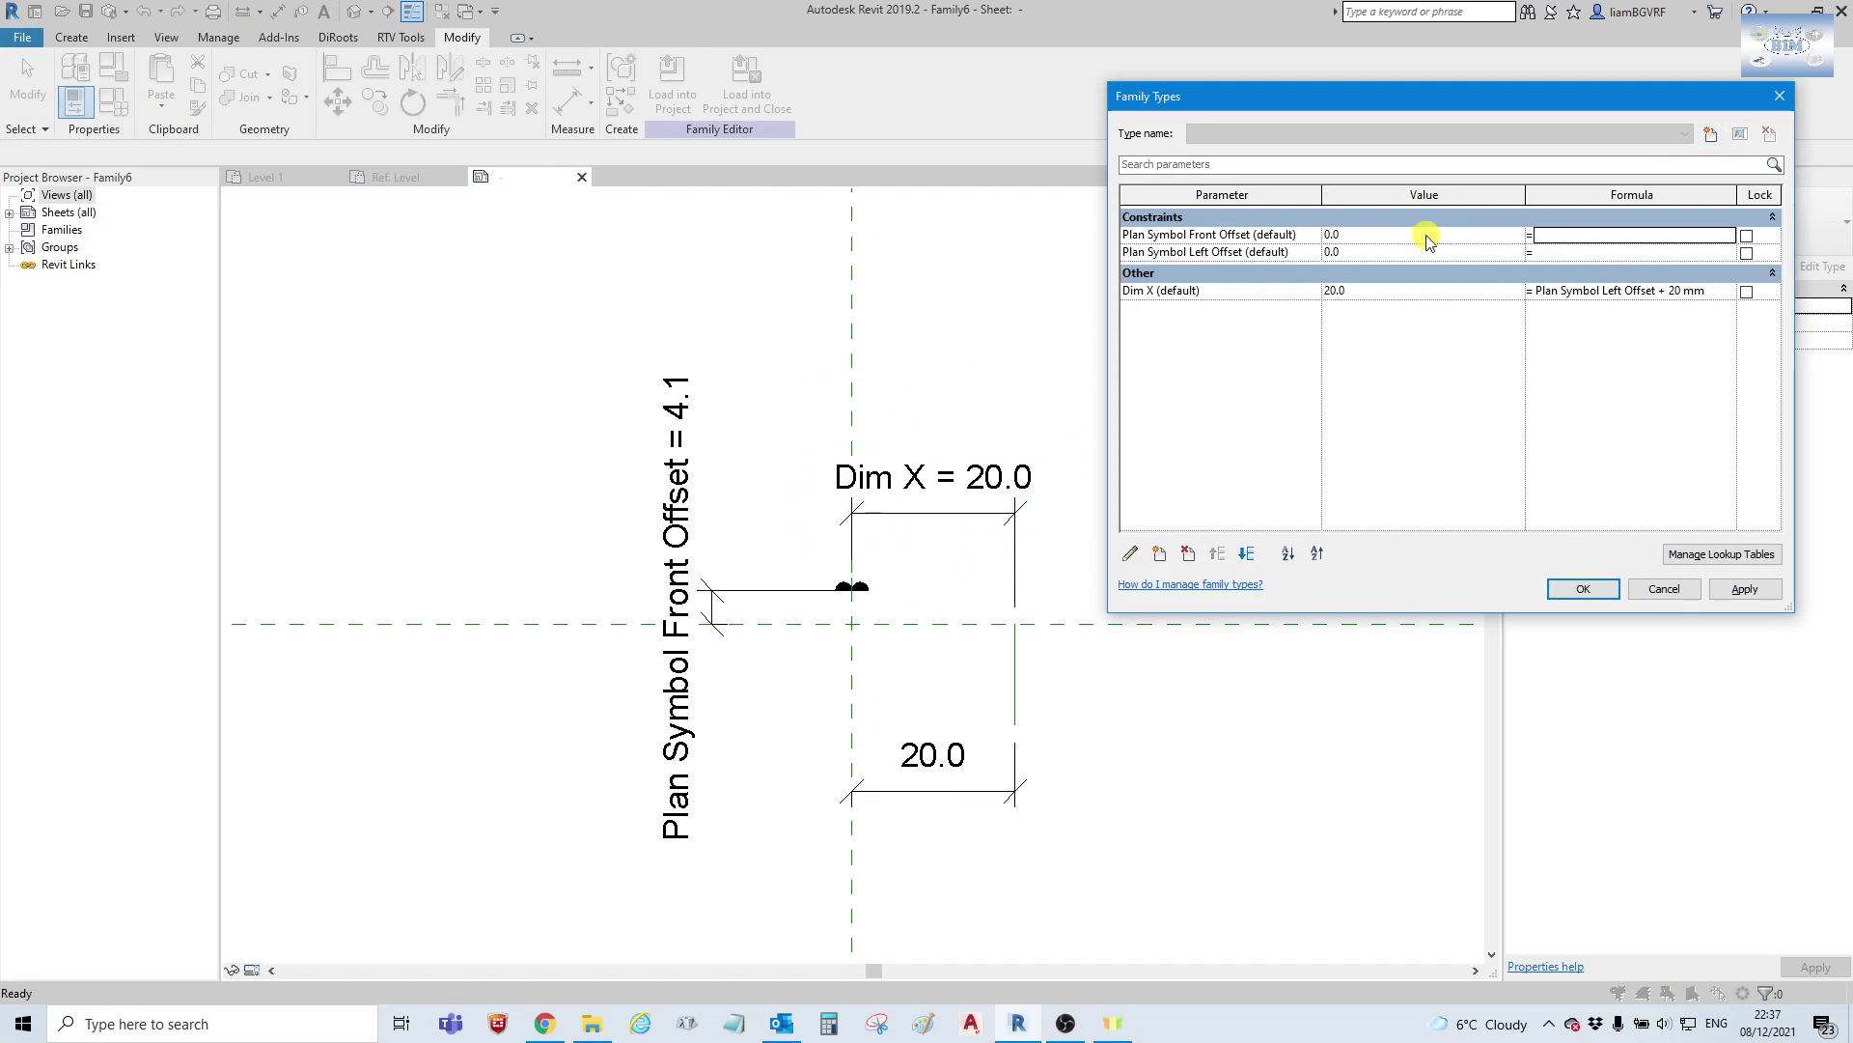
left_click(1744, 589)
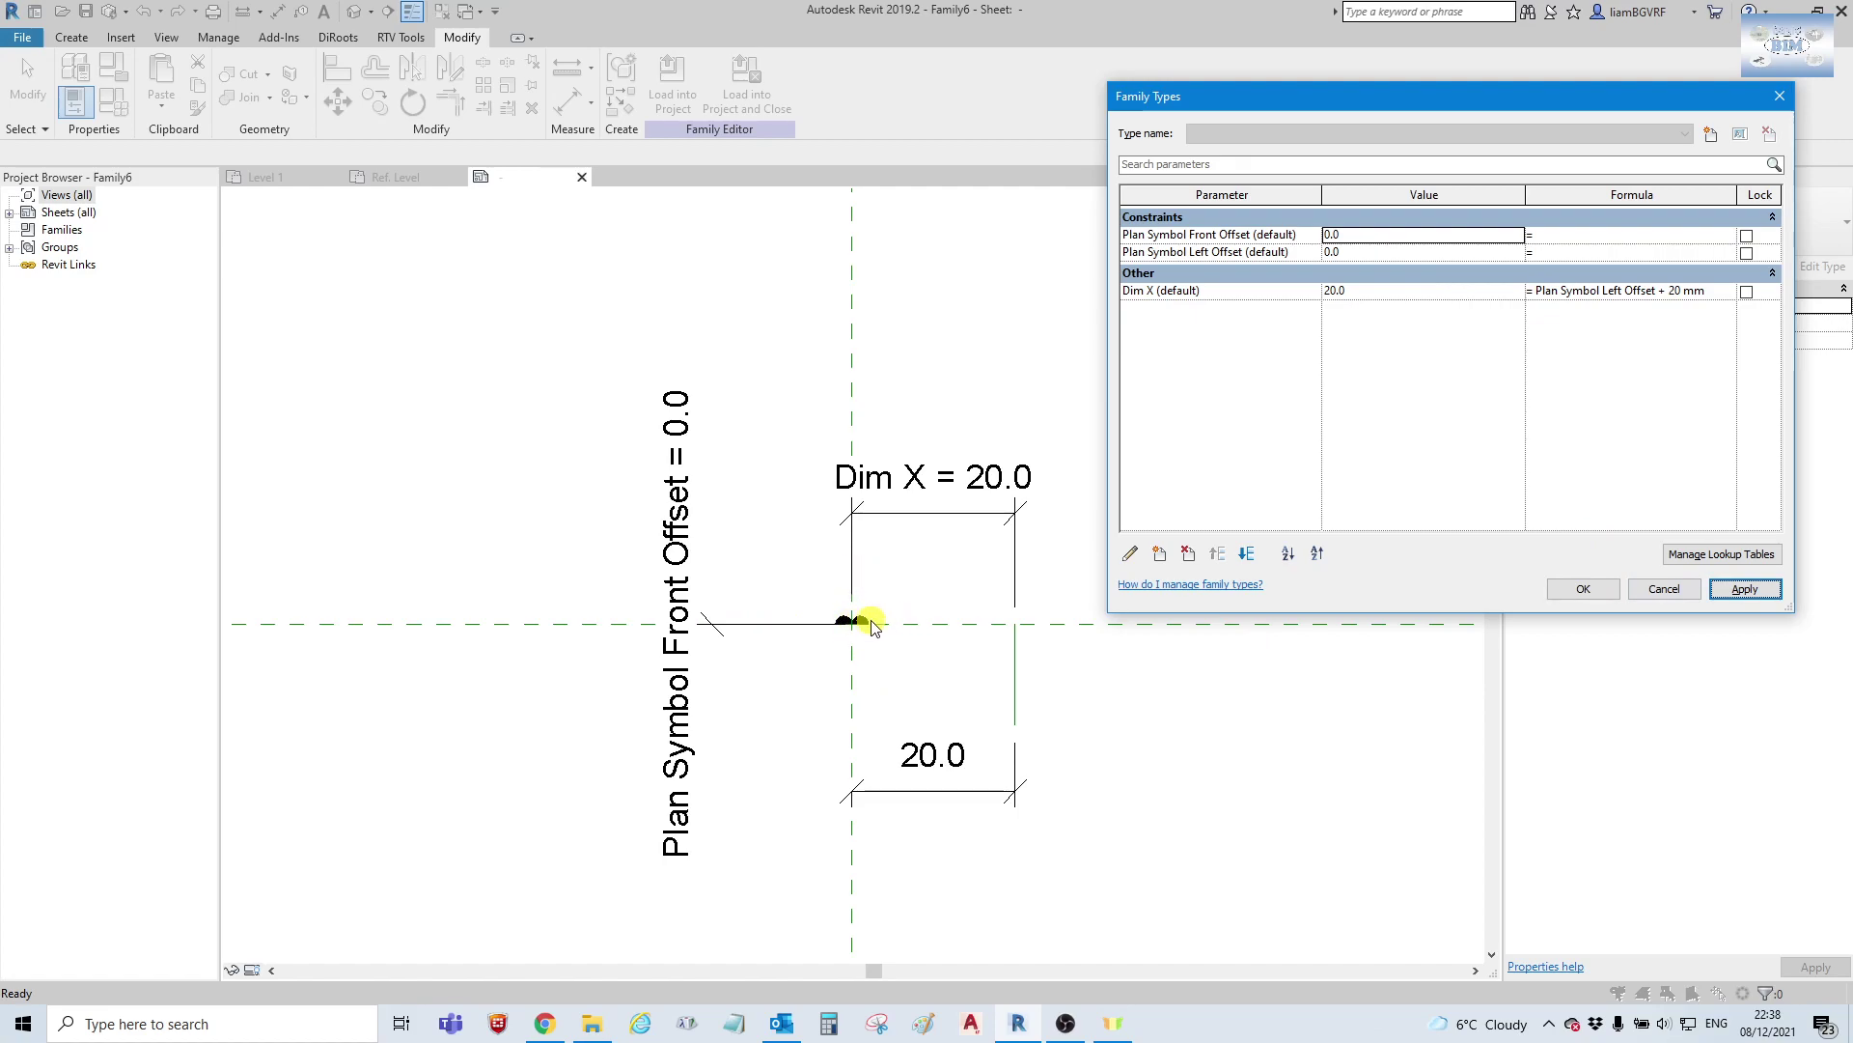
Test the formula by setting Plan Symbol Left Offset to 2 and applying it in the family types.
left_click(1378, 253)
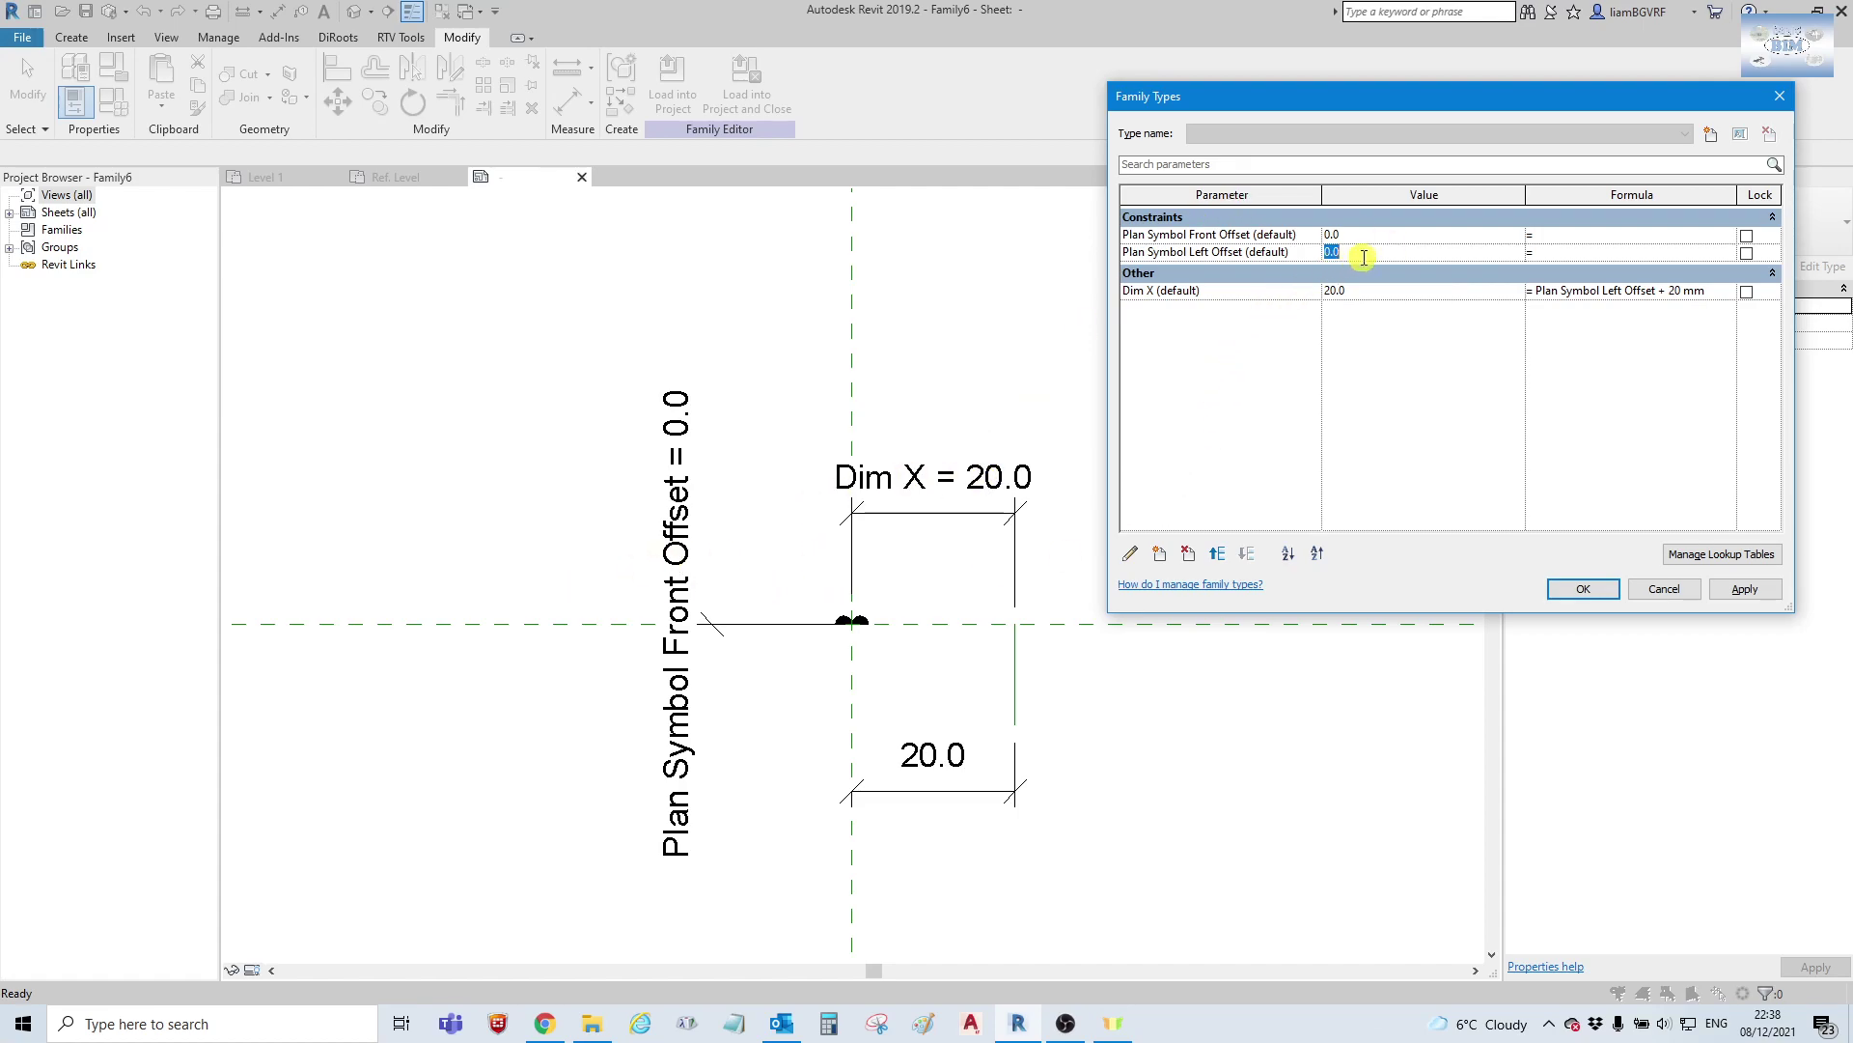
type("2")
key("Tab")
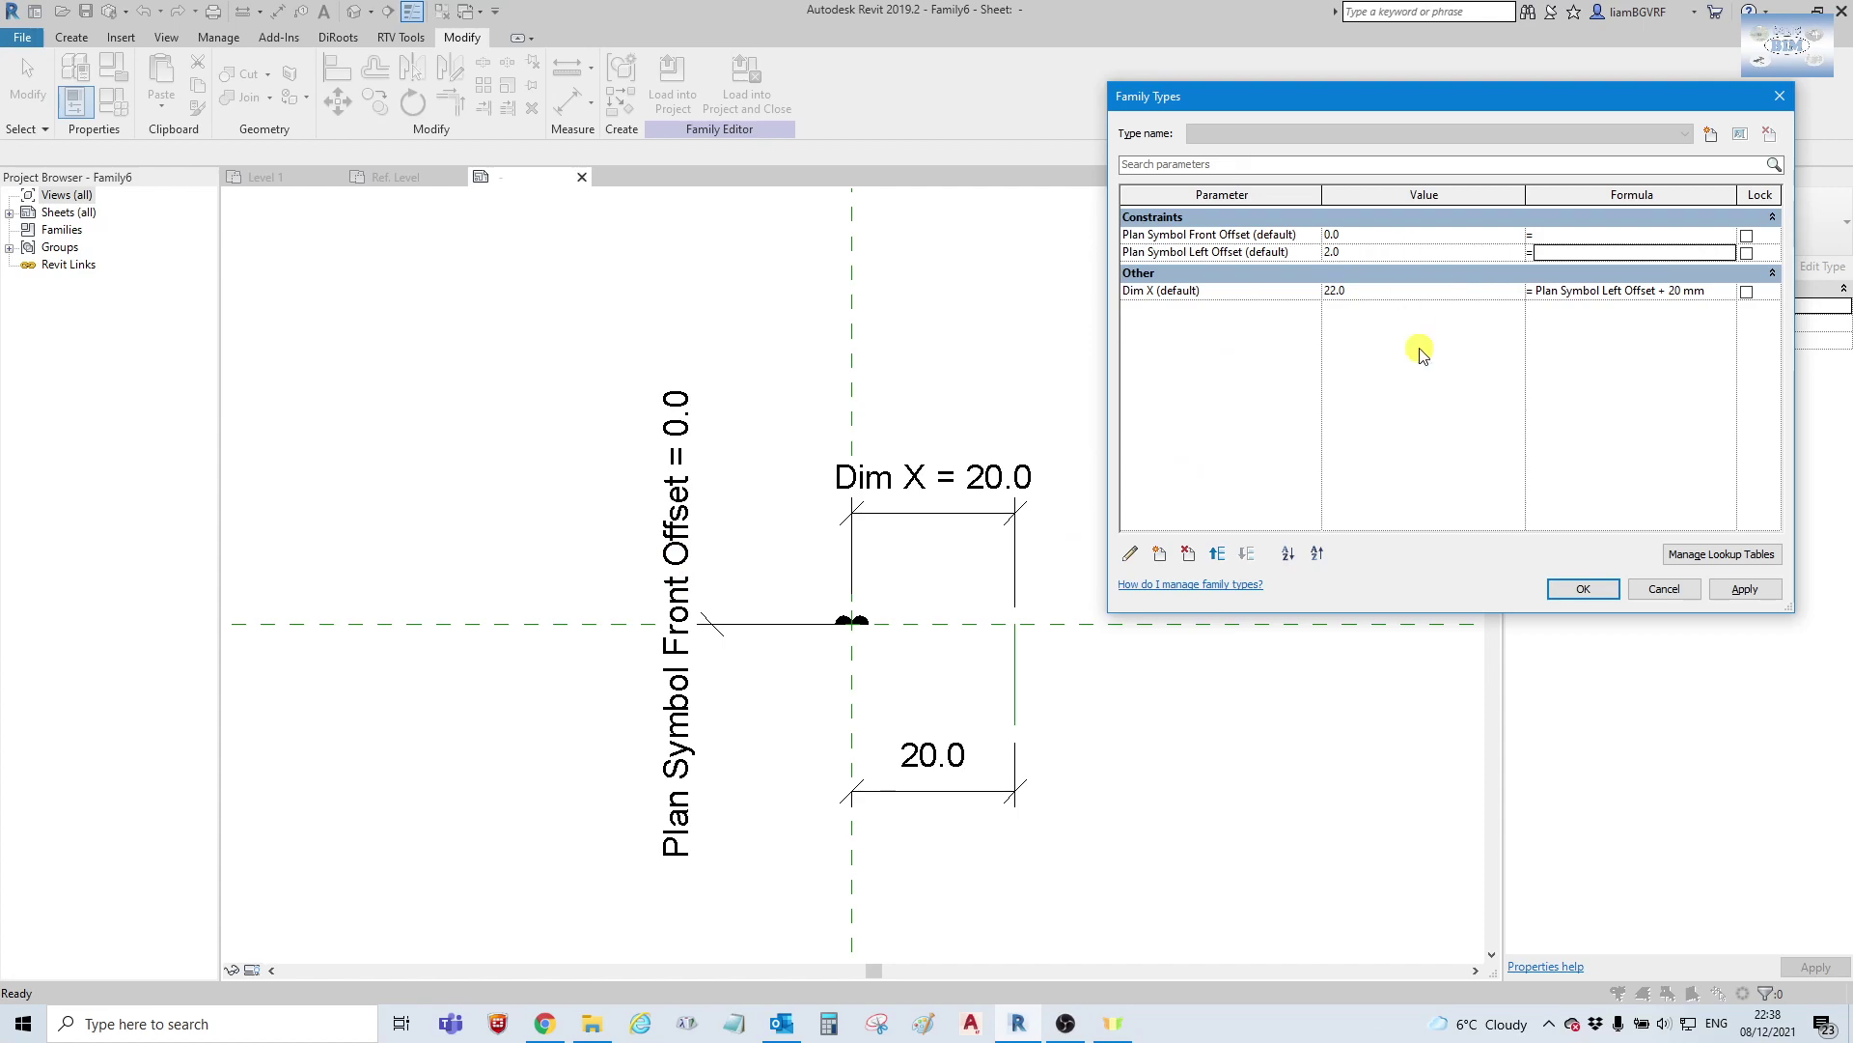
left_click(1744, 589)
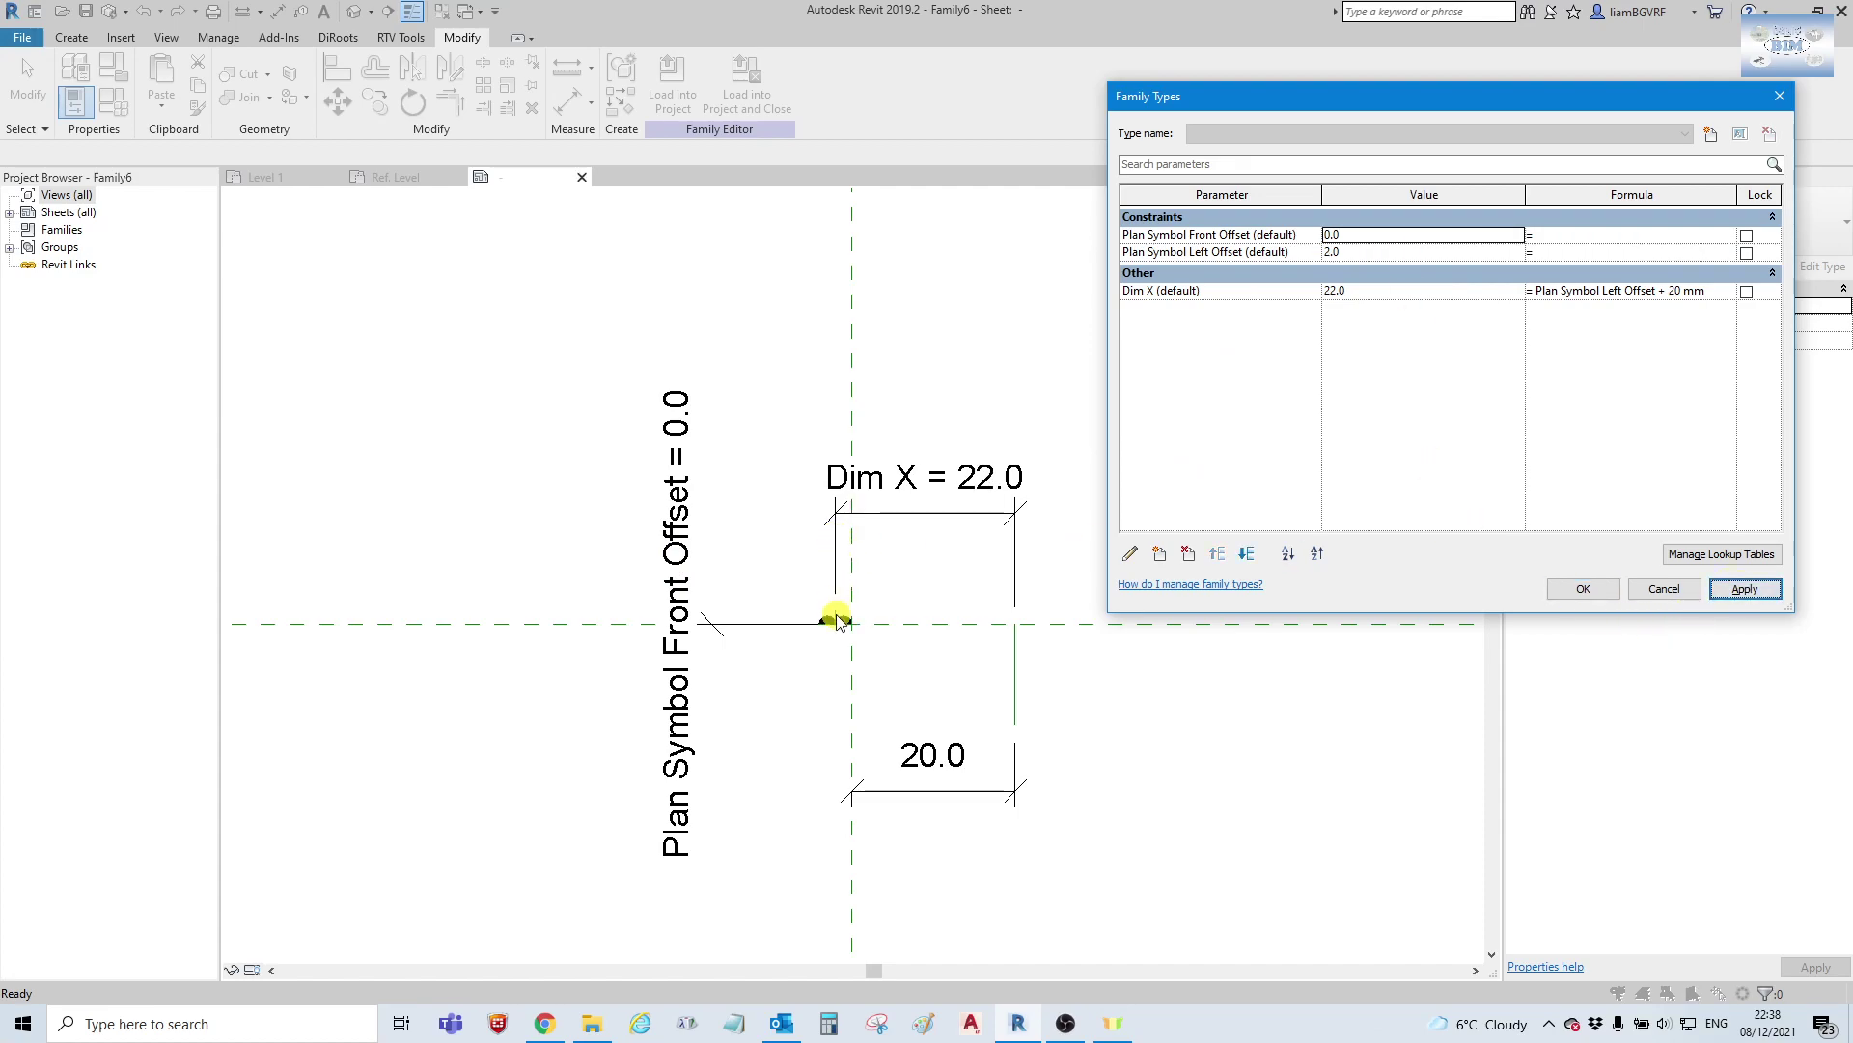
Test a negative offset by setting Plan Symbol Left Offset to -5 and applying it.
left_click(1362, 254)
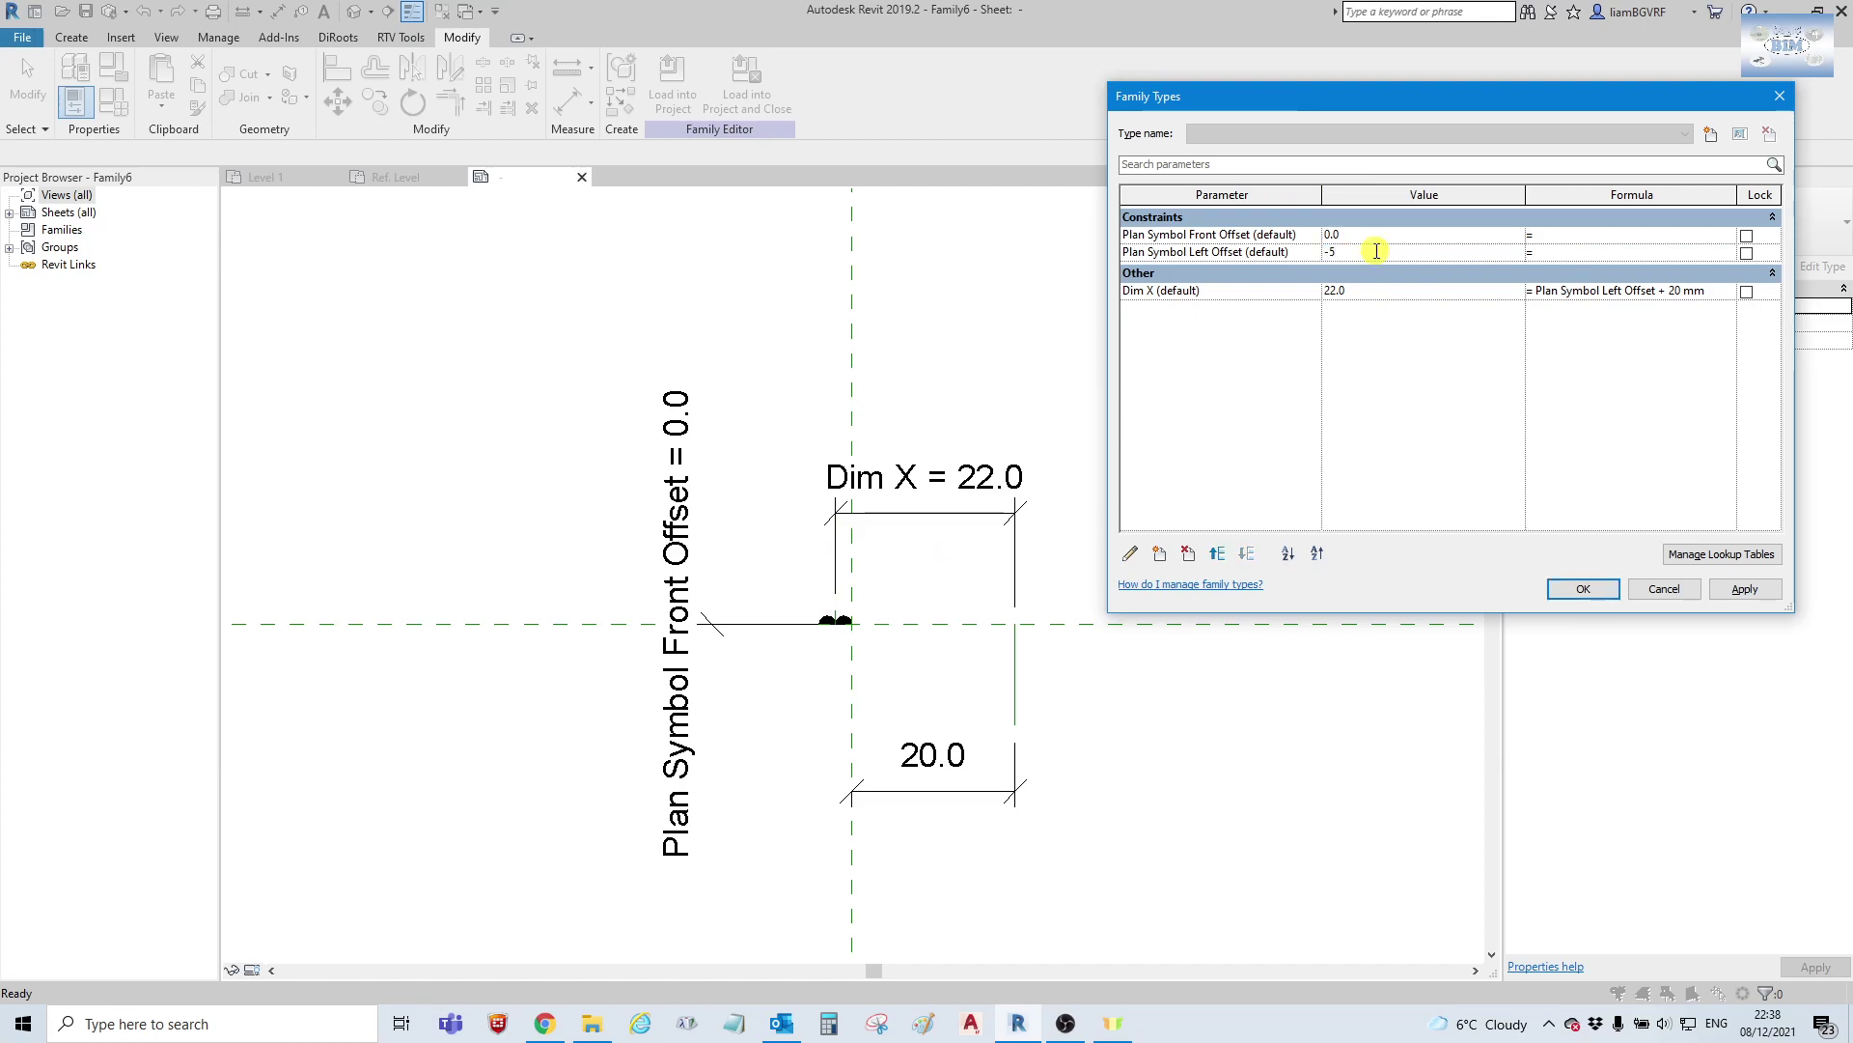
type("-5")
key("Tab")
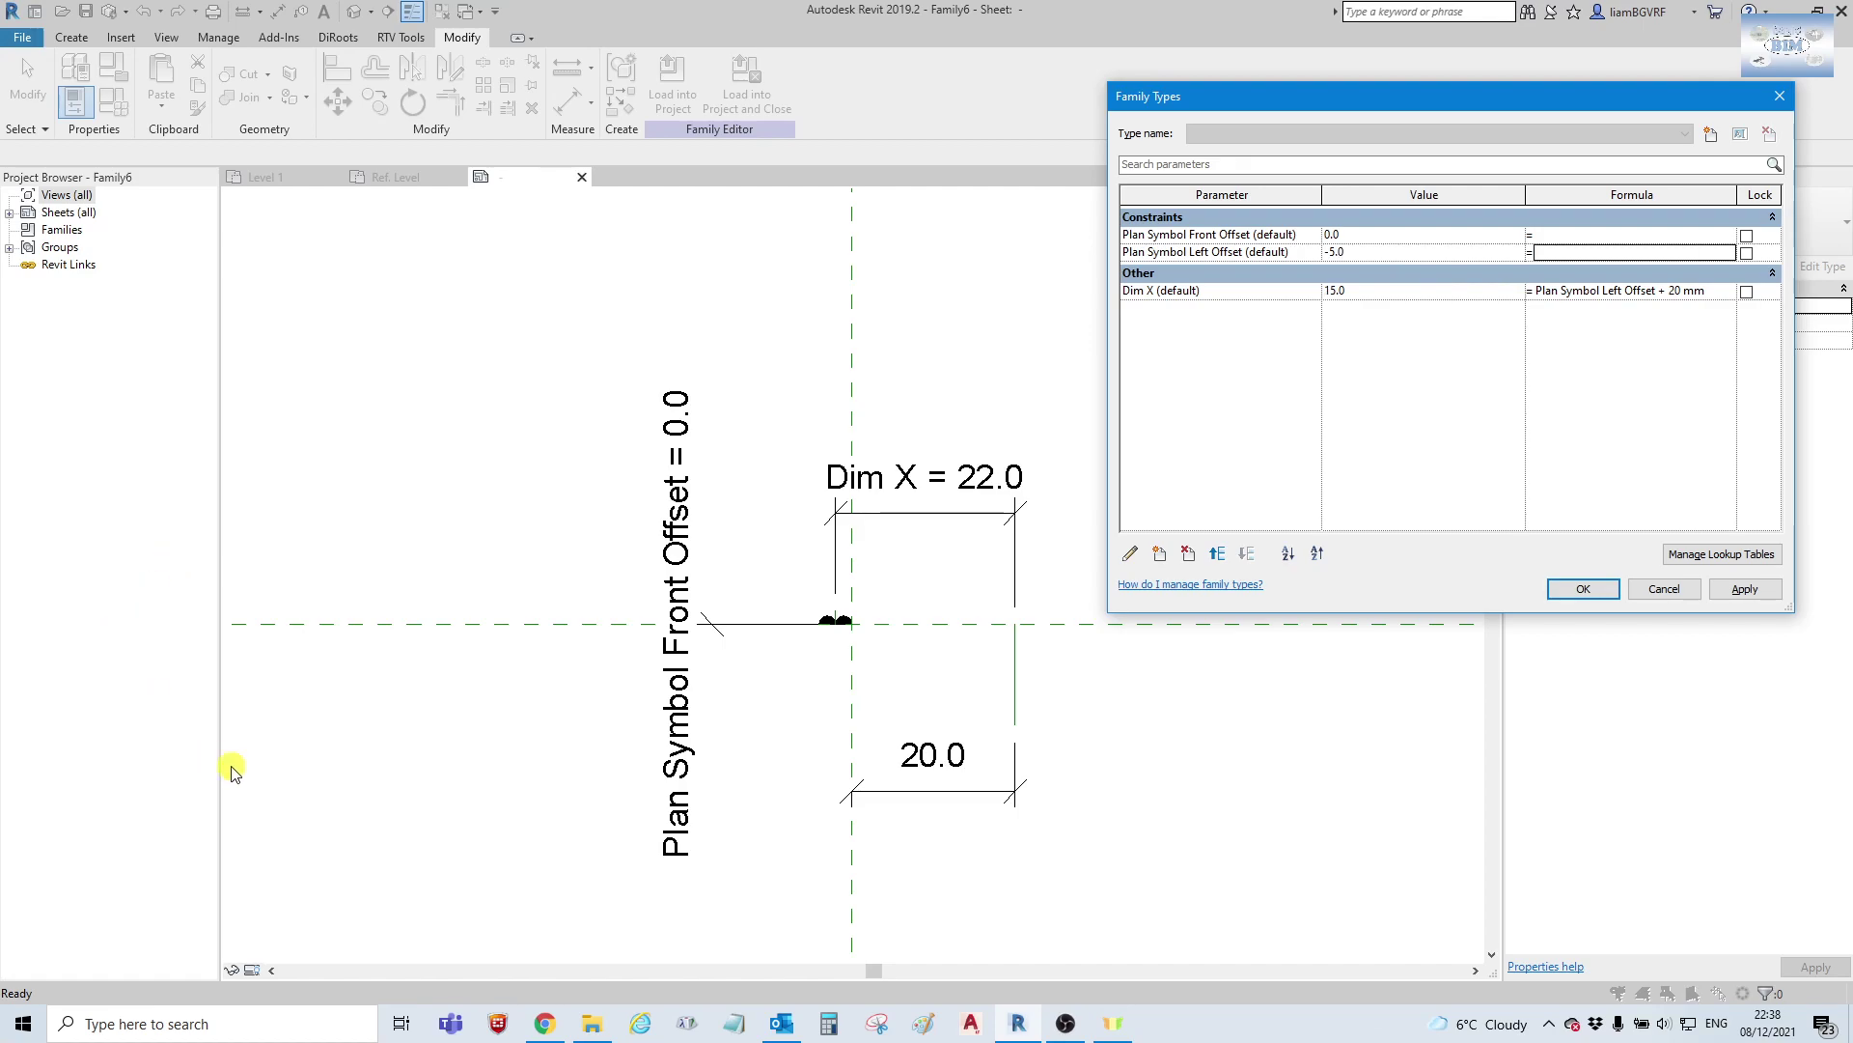
left_click(1746, 591)
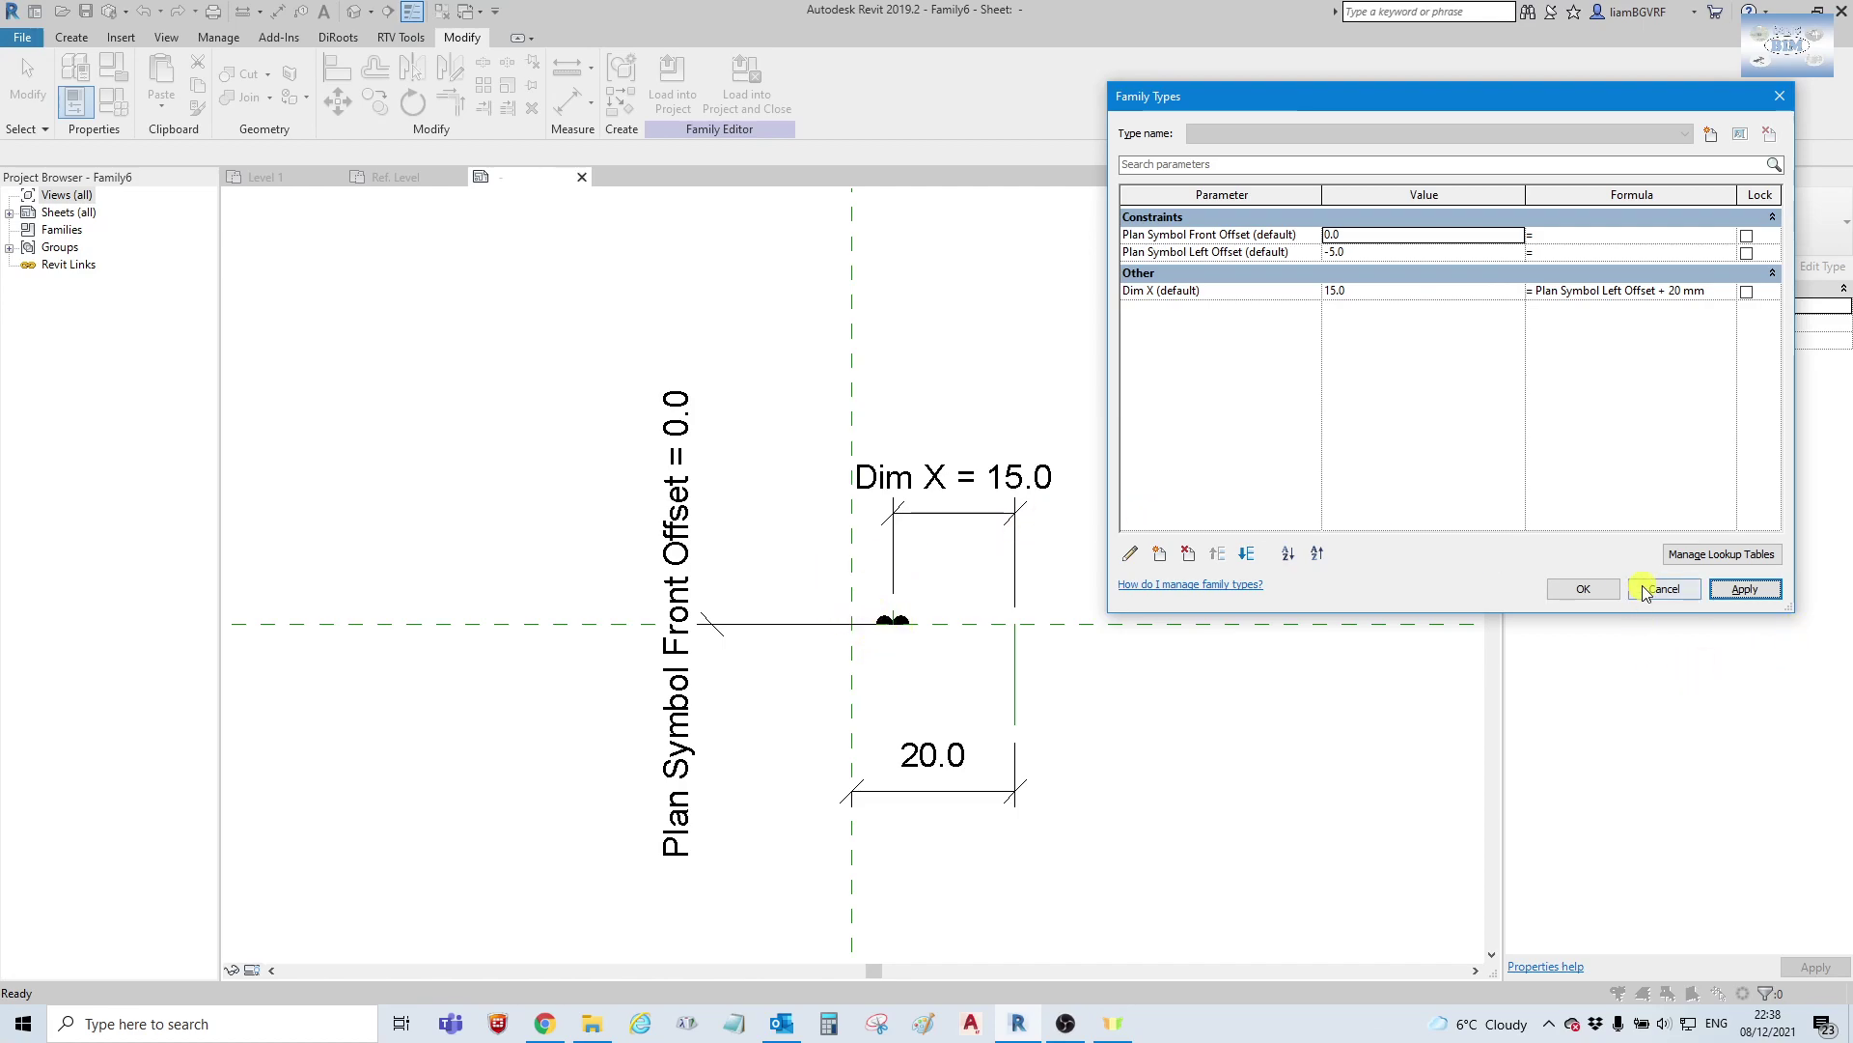
Reset Plan Symbol Left Offset to 0 and accept the family types.
left_click(1426, 253)
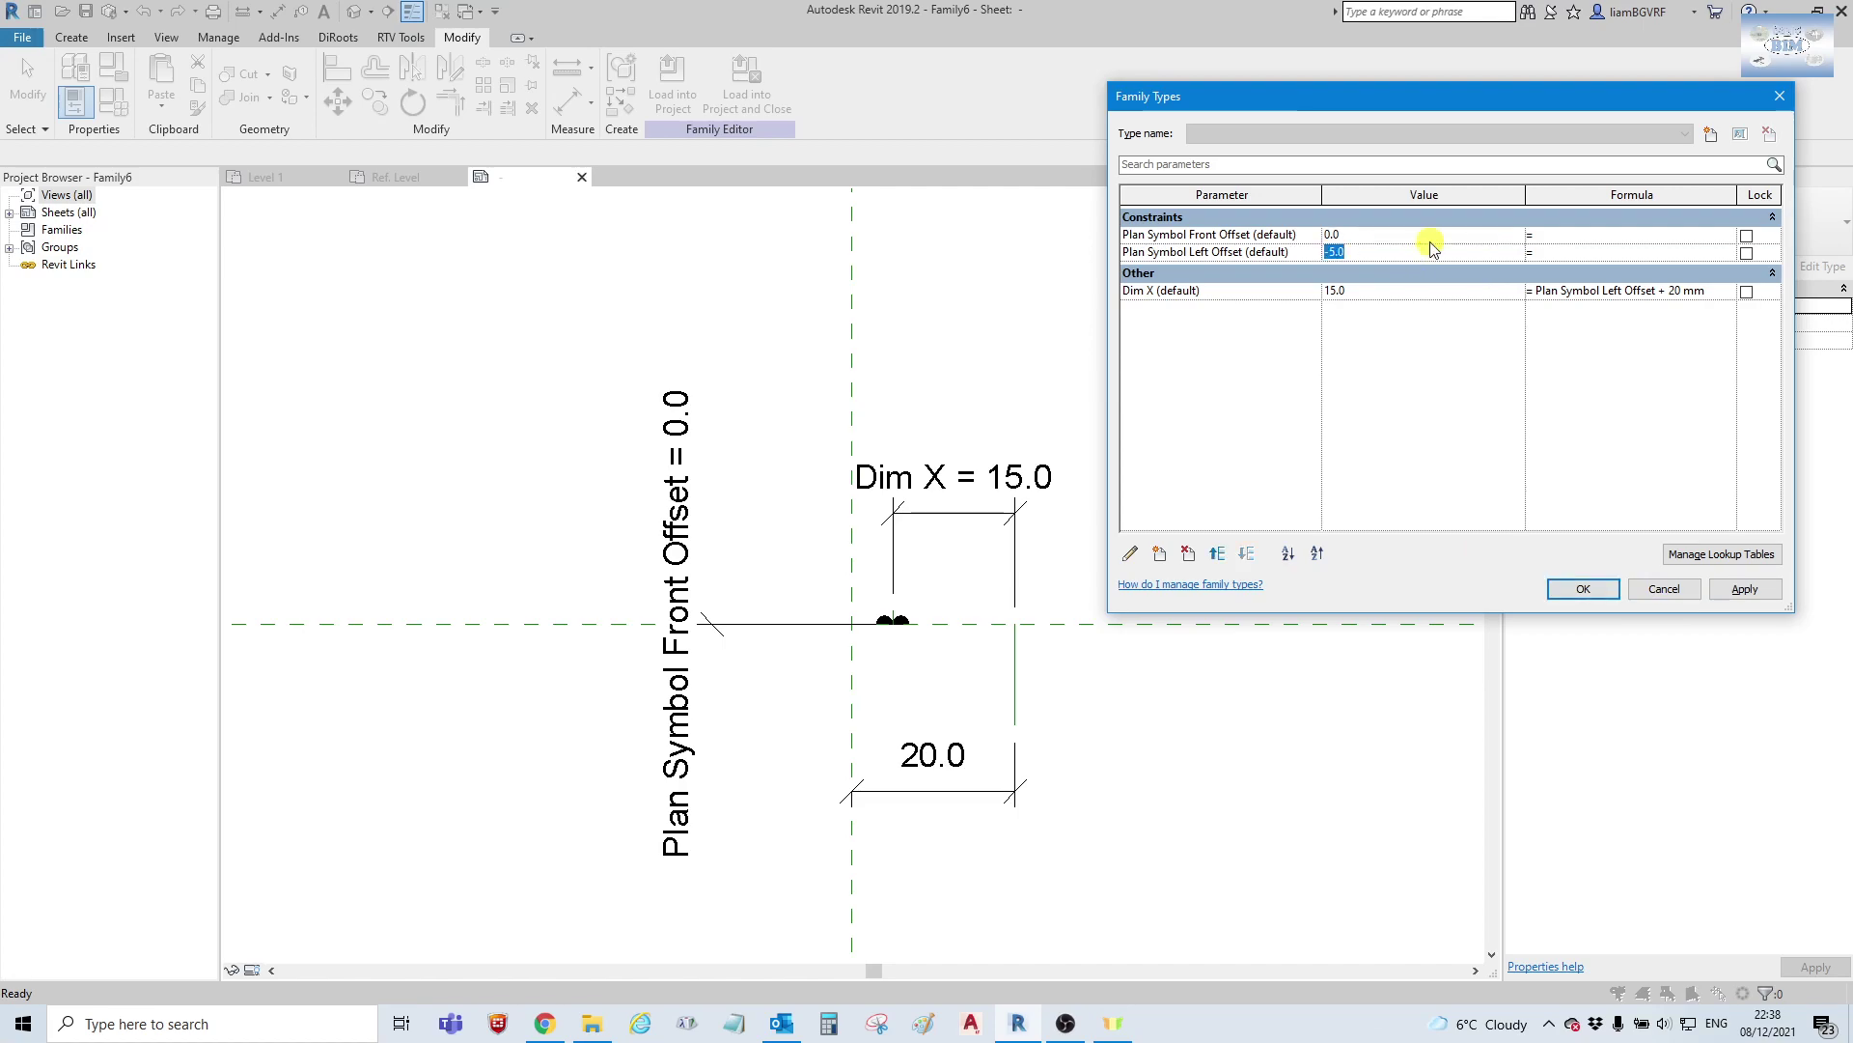
type("0")
key("Tab")
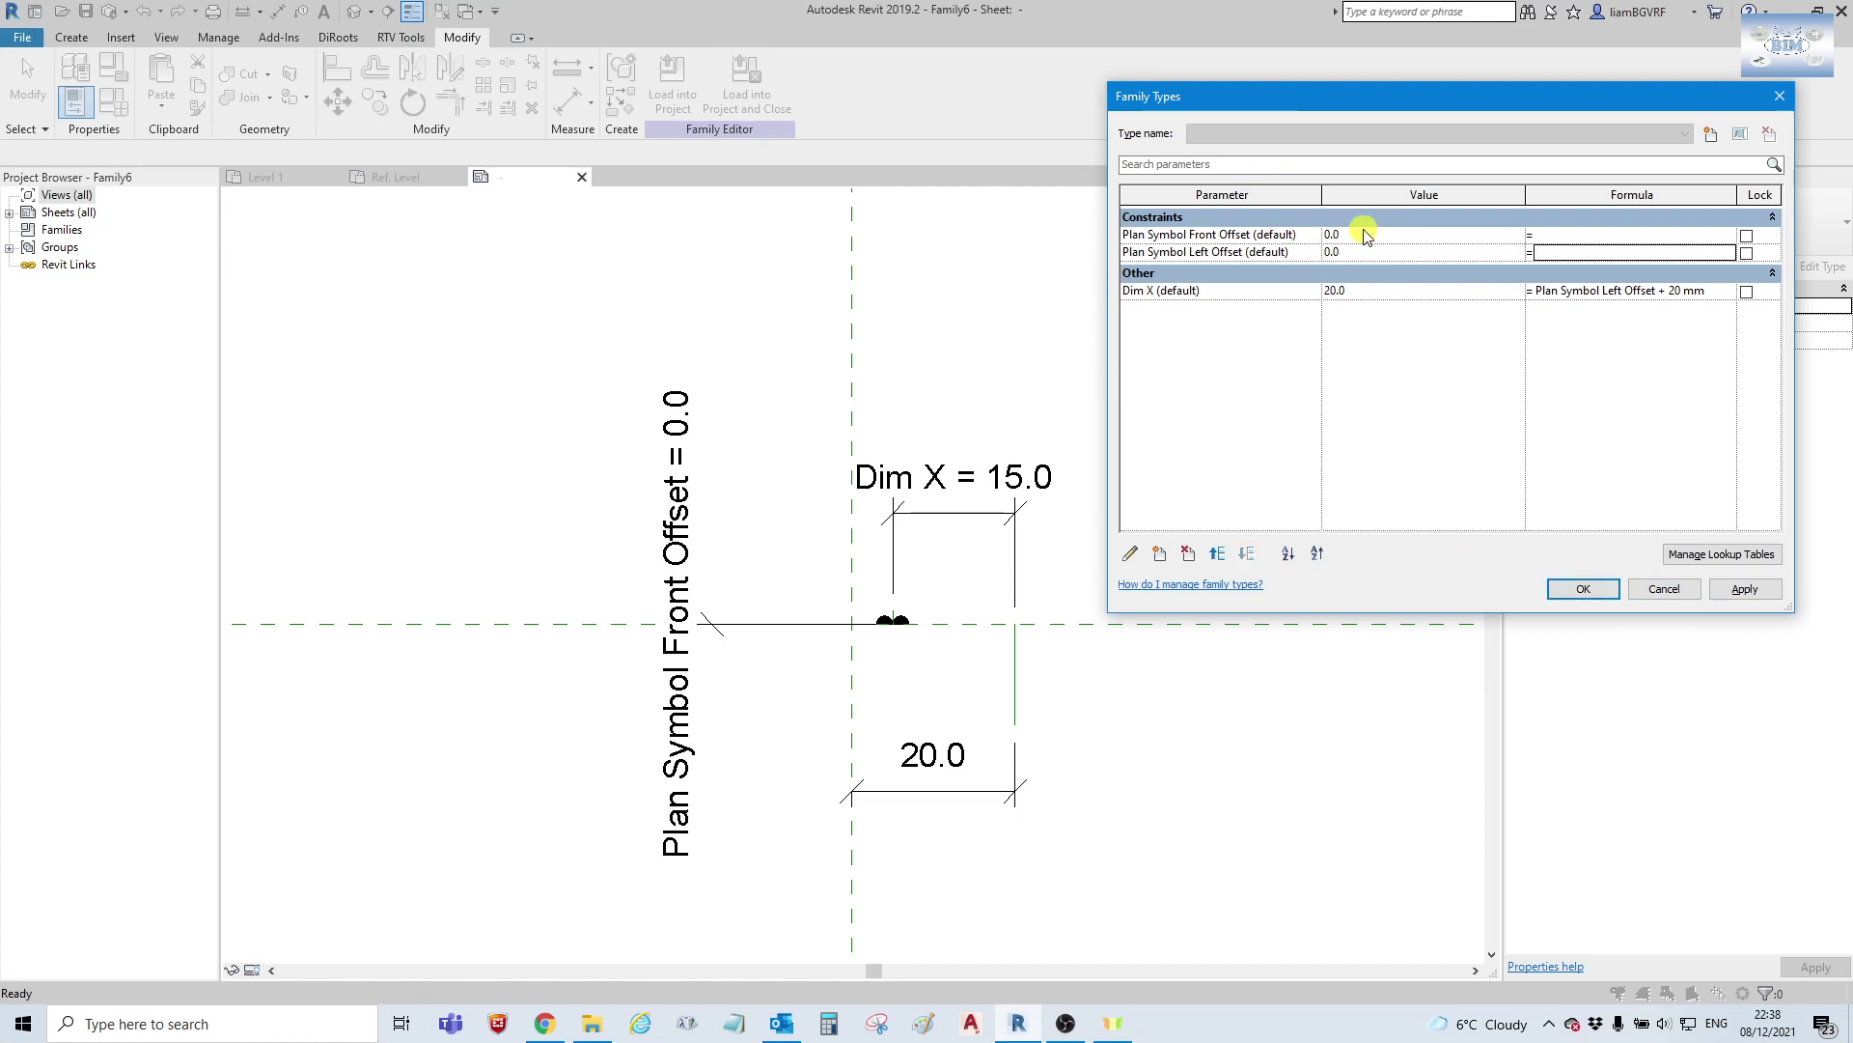
left_click(1583, 590)
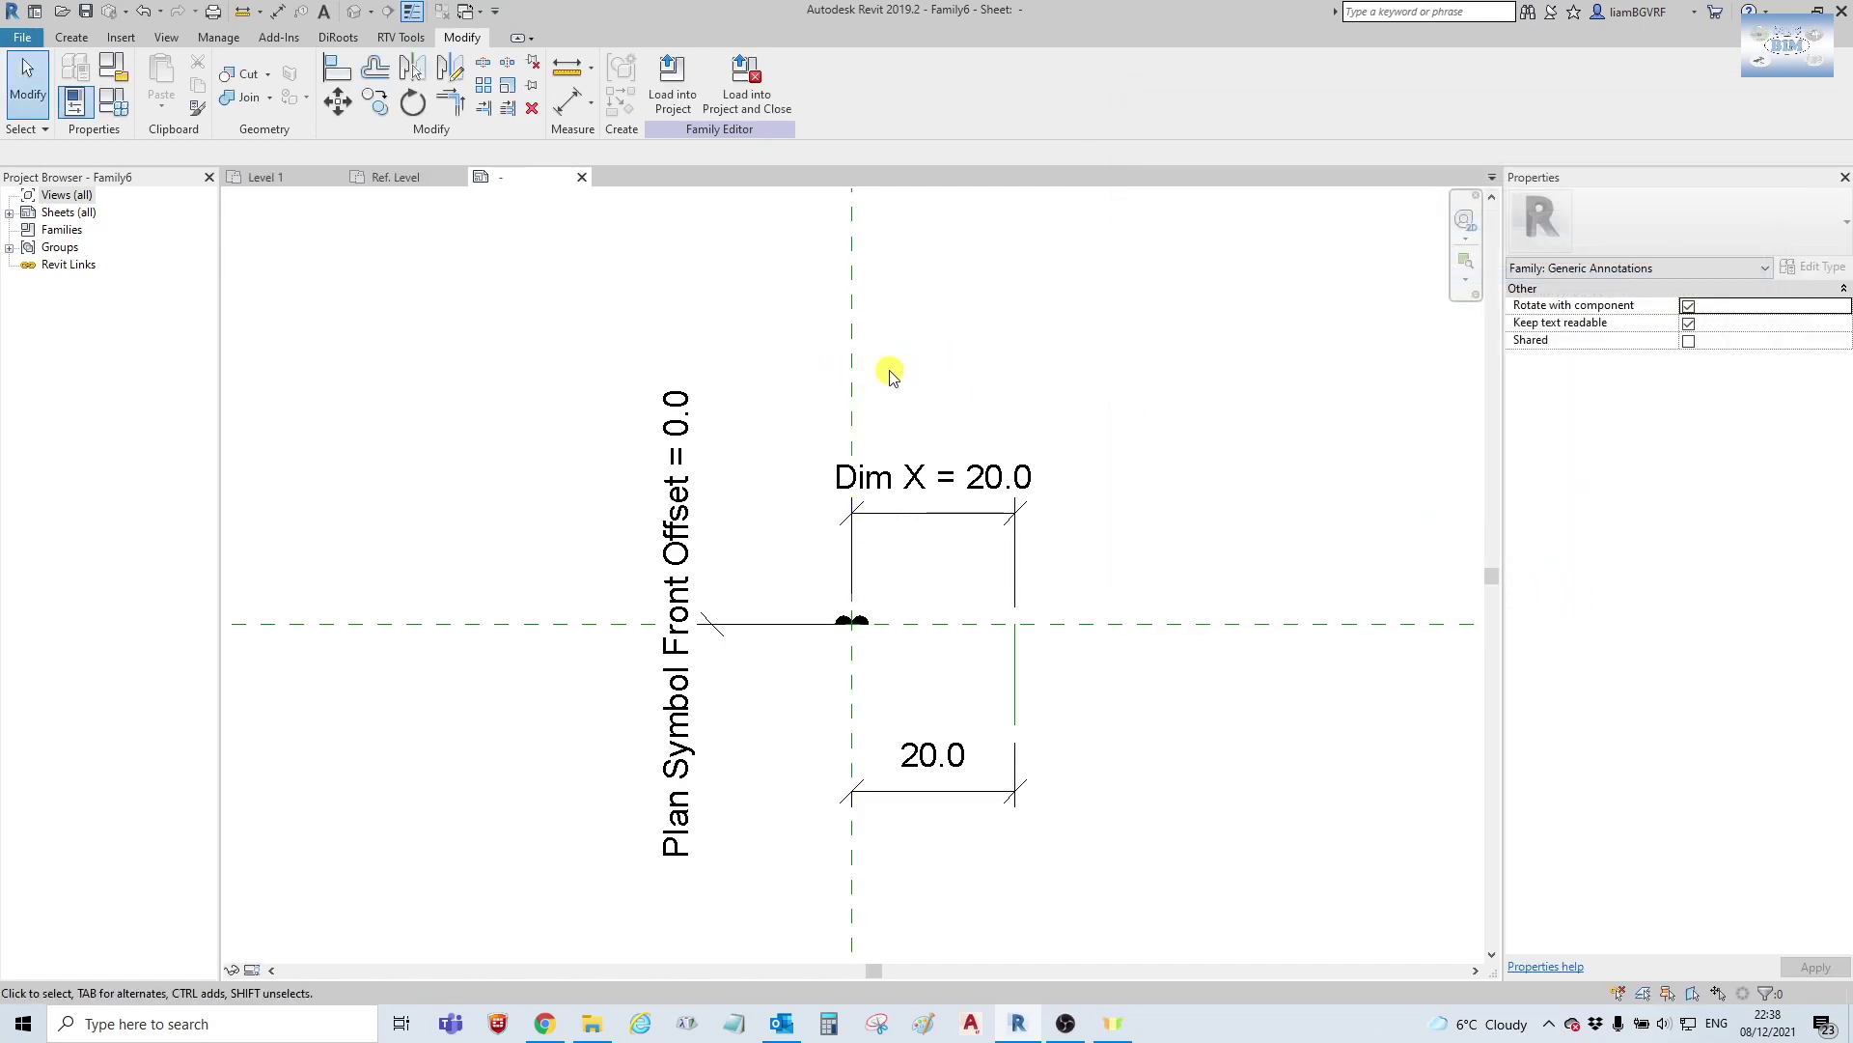
Load the half-circle annotation family into the open Family5 document.
middle_click_drag(509, 426, 397, 368)
scroll(711, 538, "up", 1)
mouse_move(712, 537)
middle_mouse_down()
mouse_move(908, 591)
mouse_move(871, 542)
middle_mouse_up()
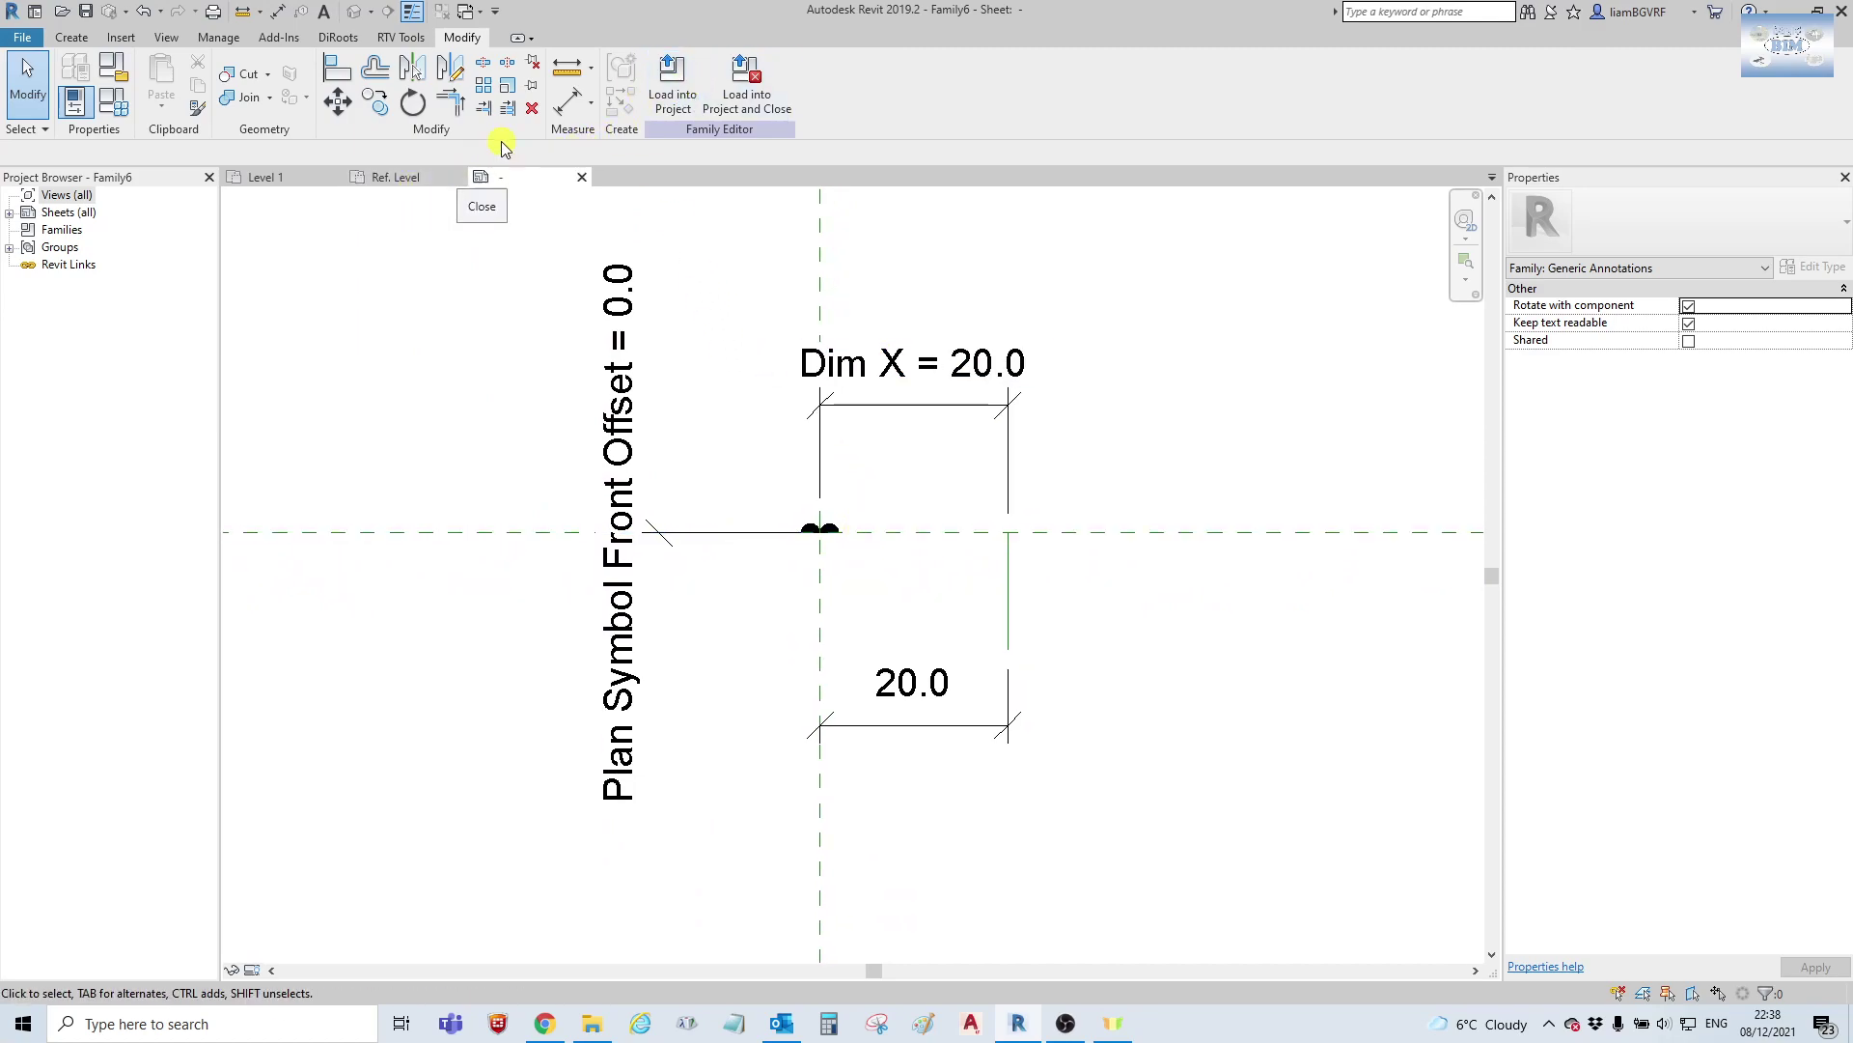
left_click(679, 112)
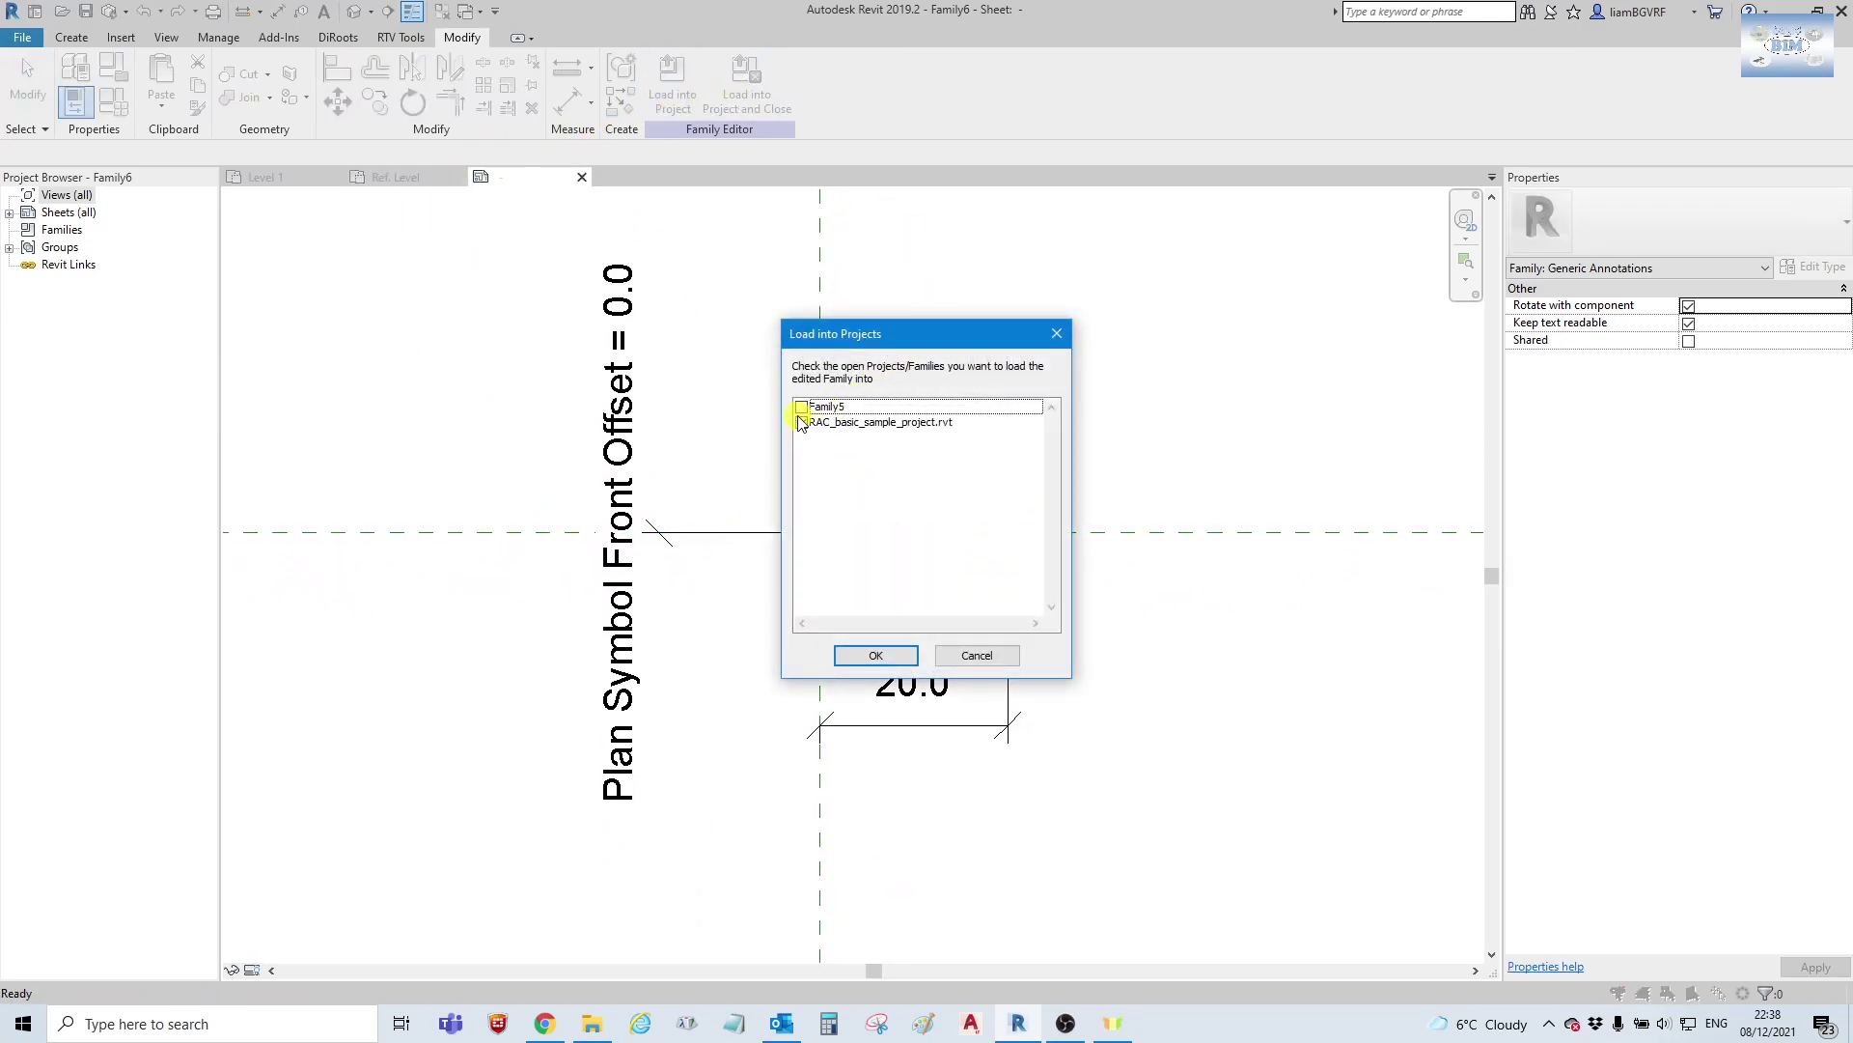
left_click(801, 407)
left_click(803, 423)
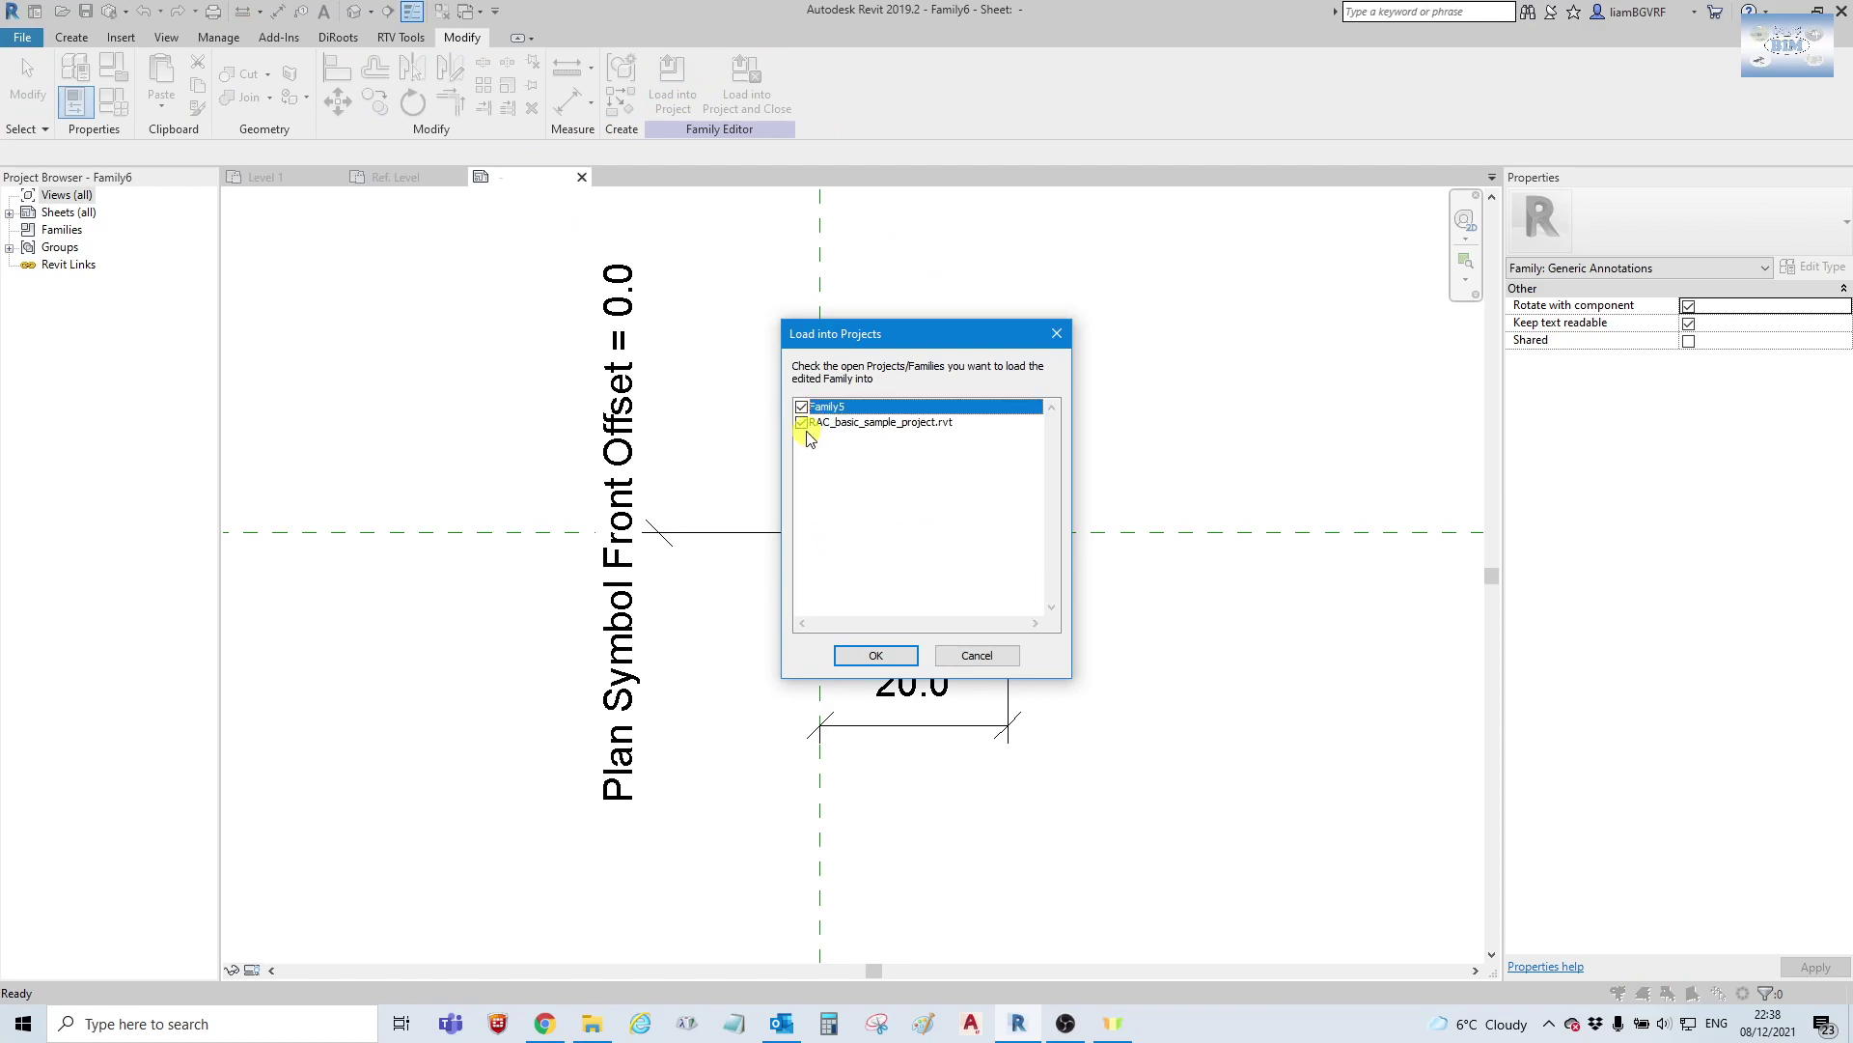
left_click(884, 656)
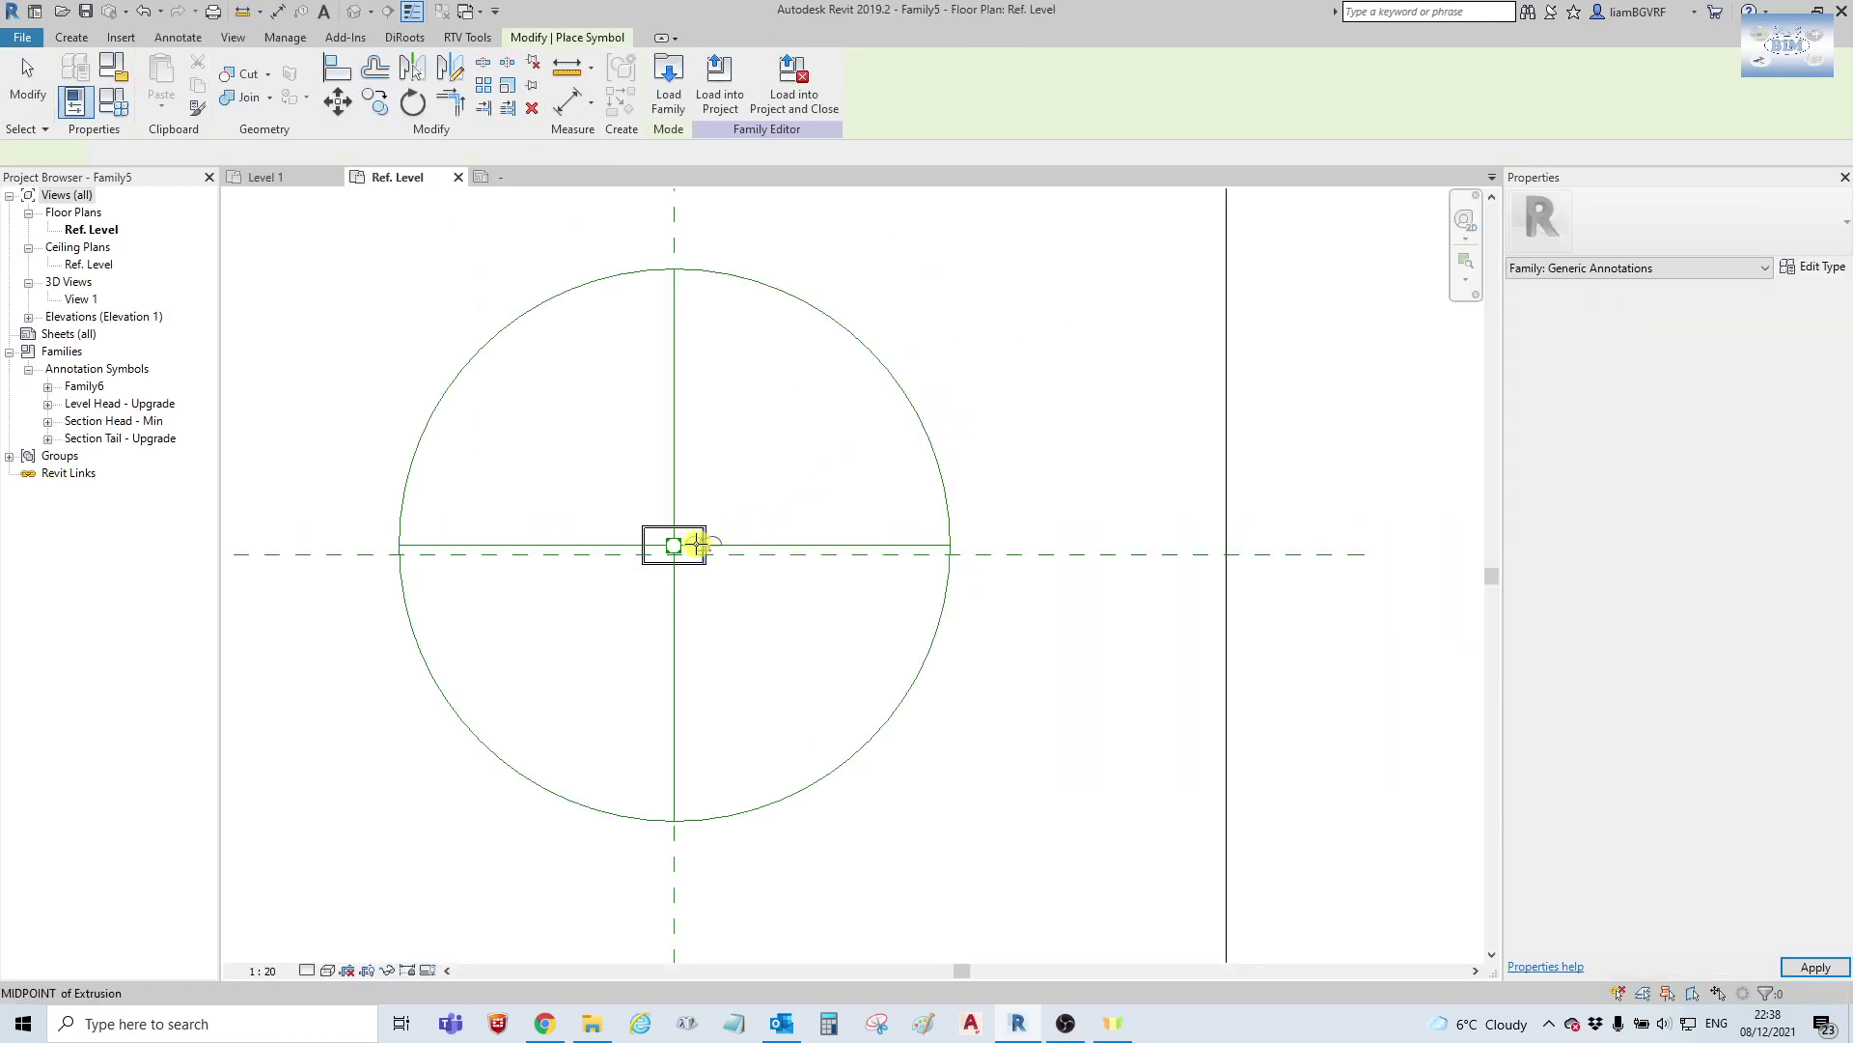
Place the annotation symbol at the intersection of the Center (Left/Right) and Center (Front/Back) reference planes, and end placement.
scroll(676, 545, "up", 5)
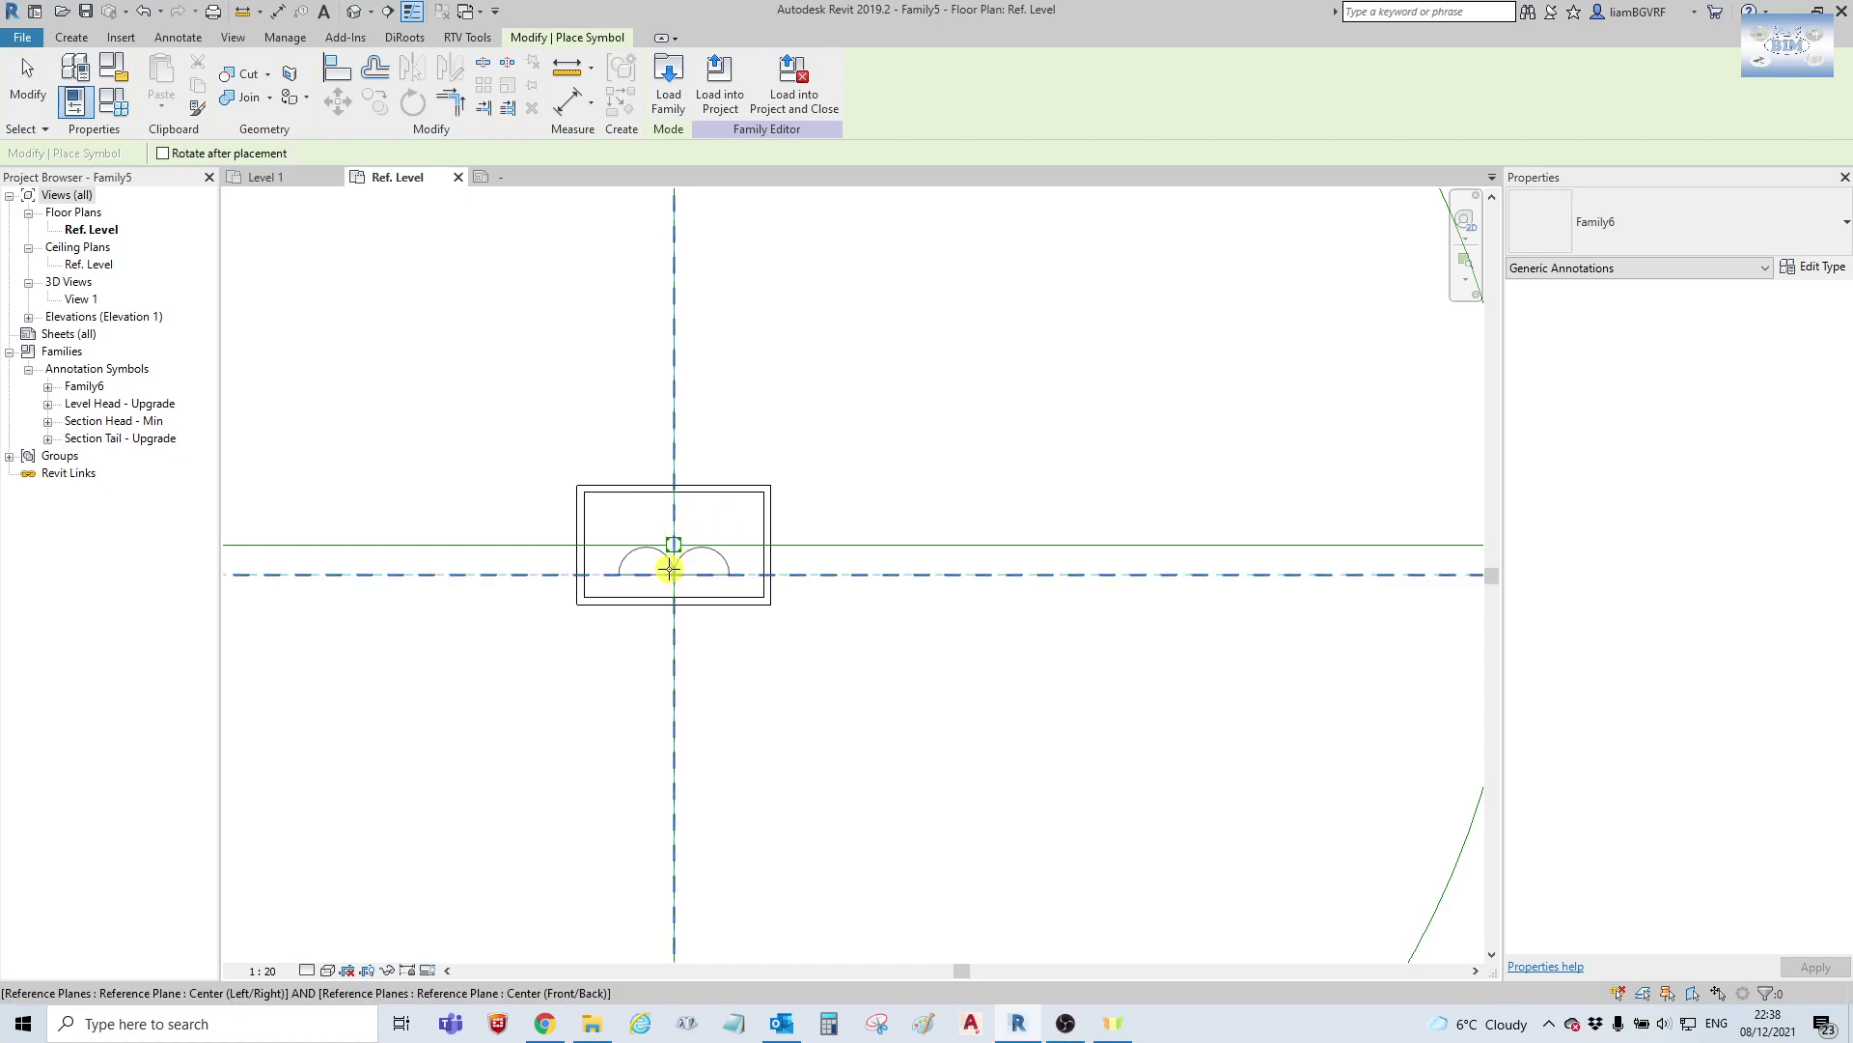
left_click(670, 569)
key("Escape")
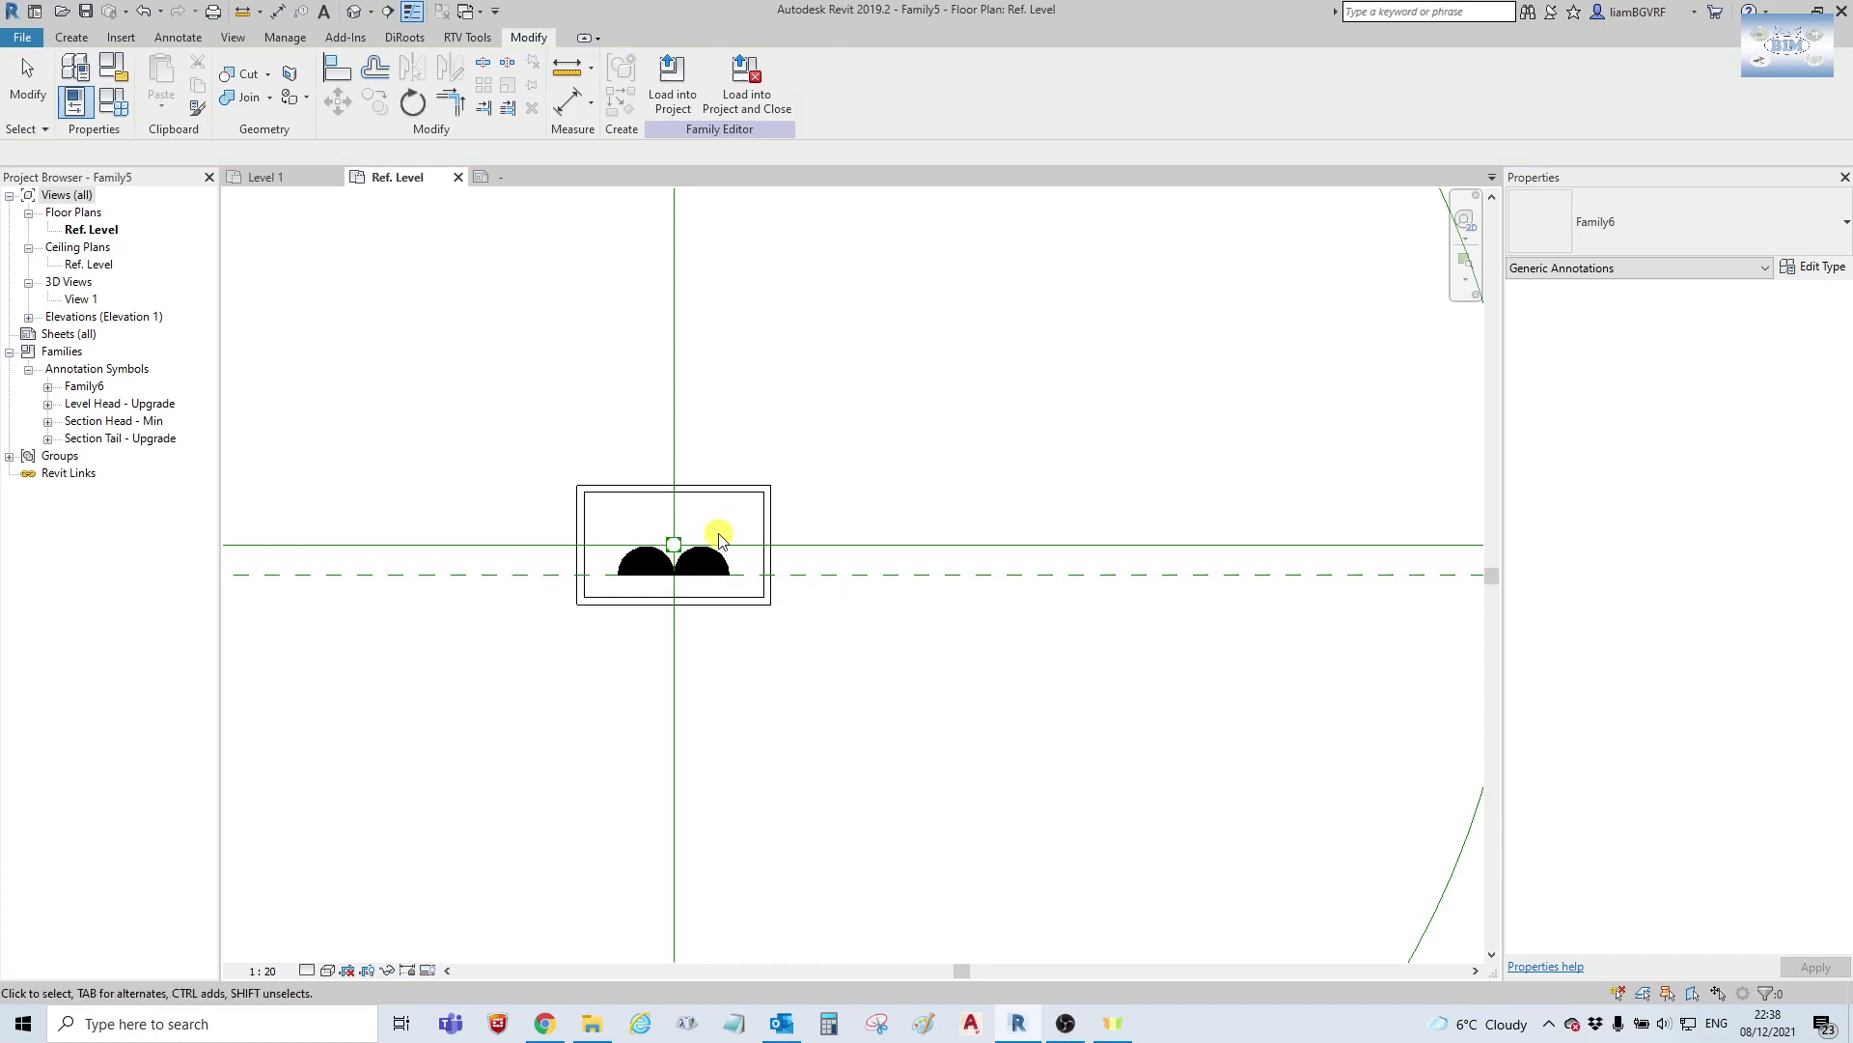
Associate the placed symbol's Plan Symbol Front Offset with a new instance family parameter of the same name, grouped under Constraints.
scroll(720, 527, "down", 4)
scroll(811, 534, "up", 5)
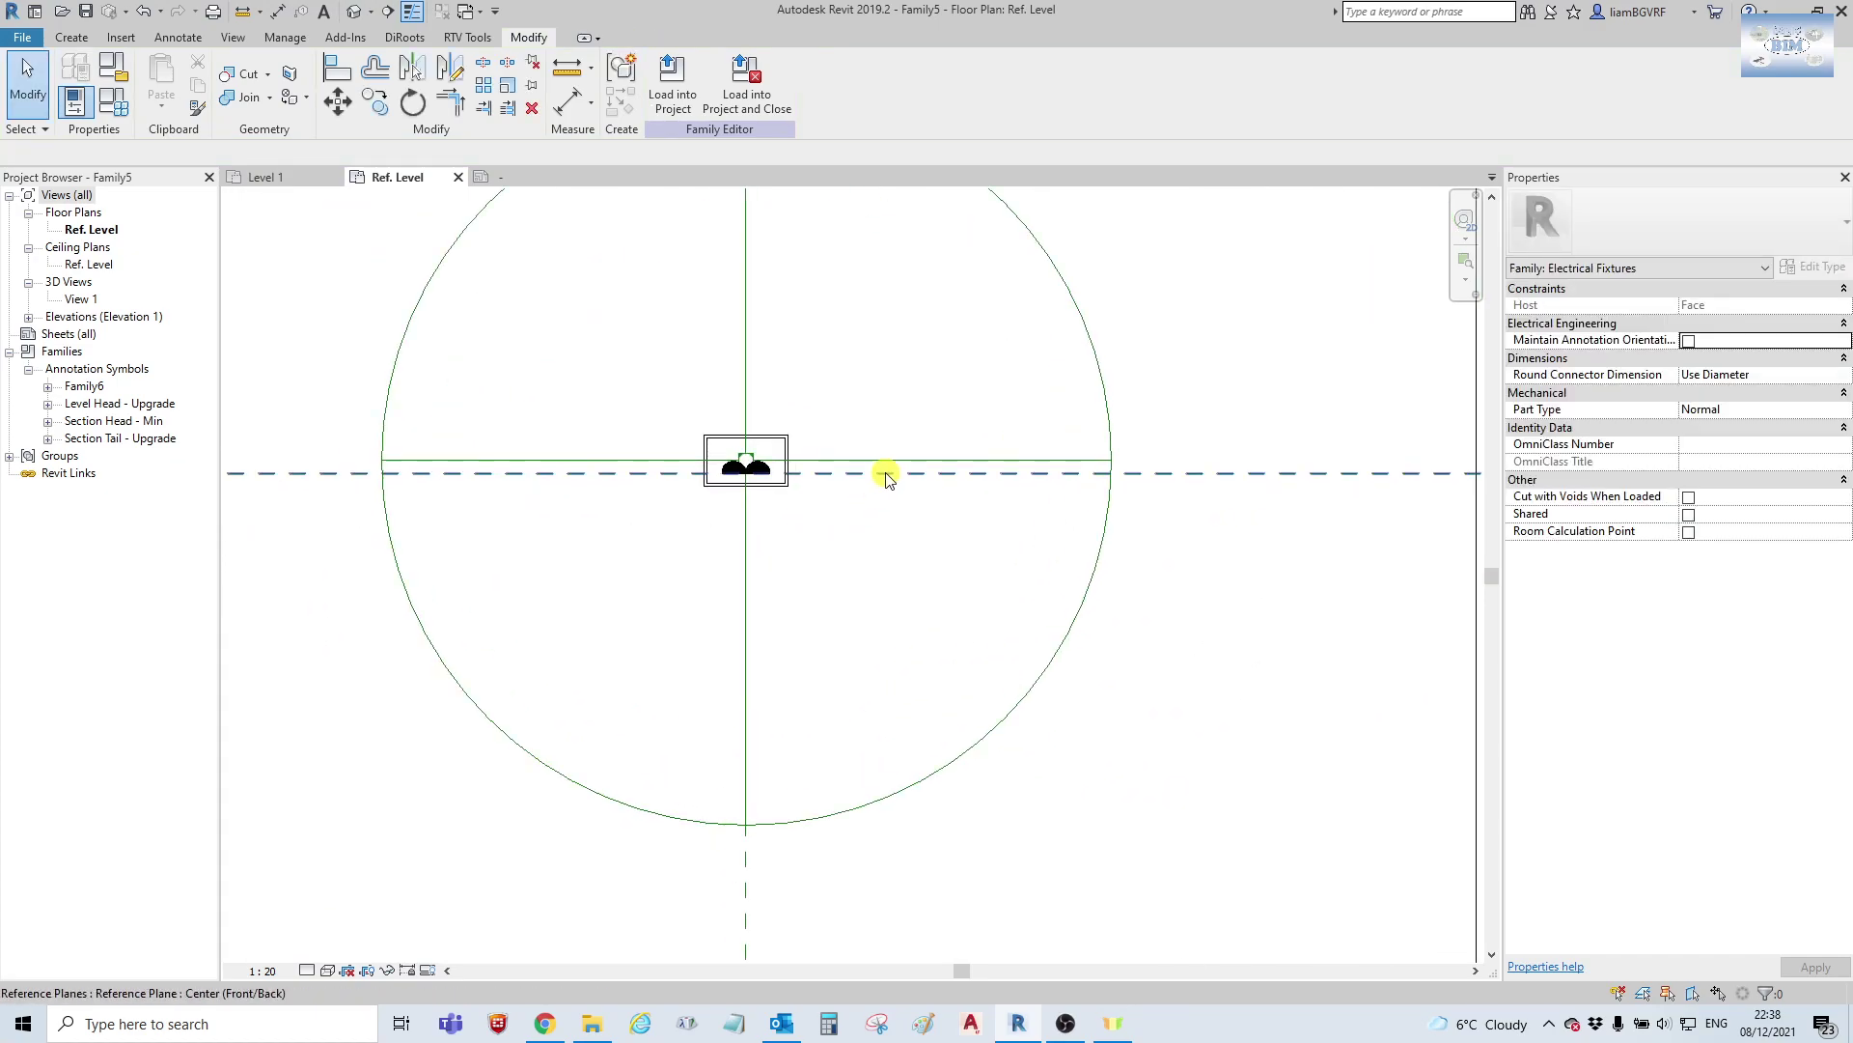
left_click(724, 511)
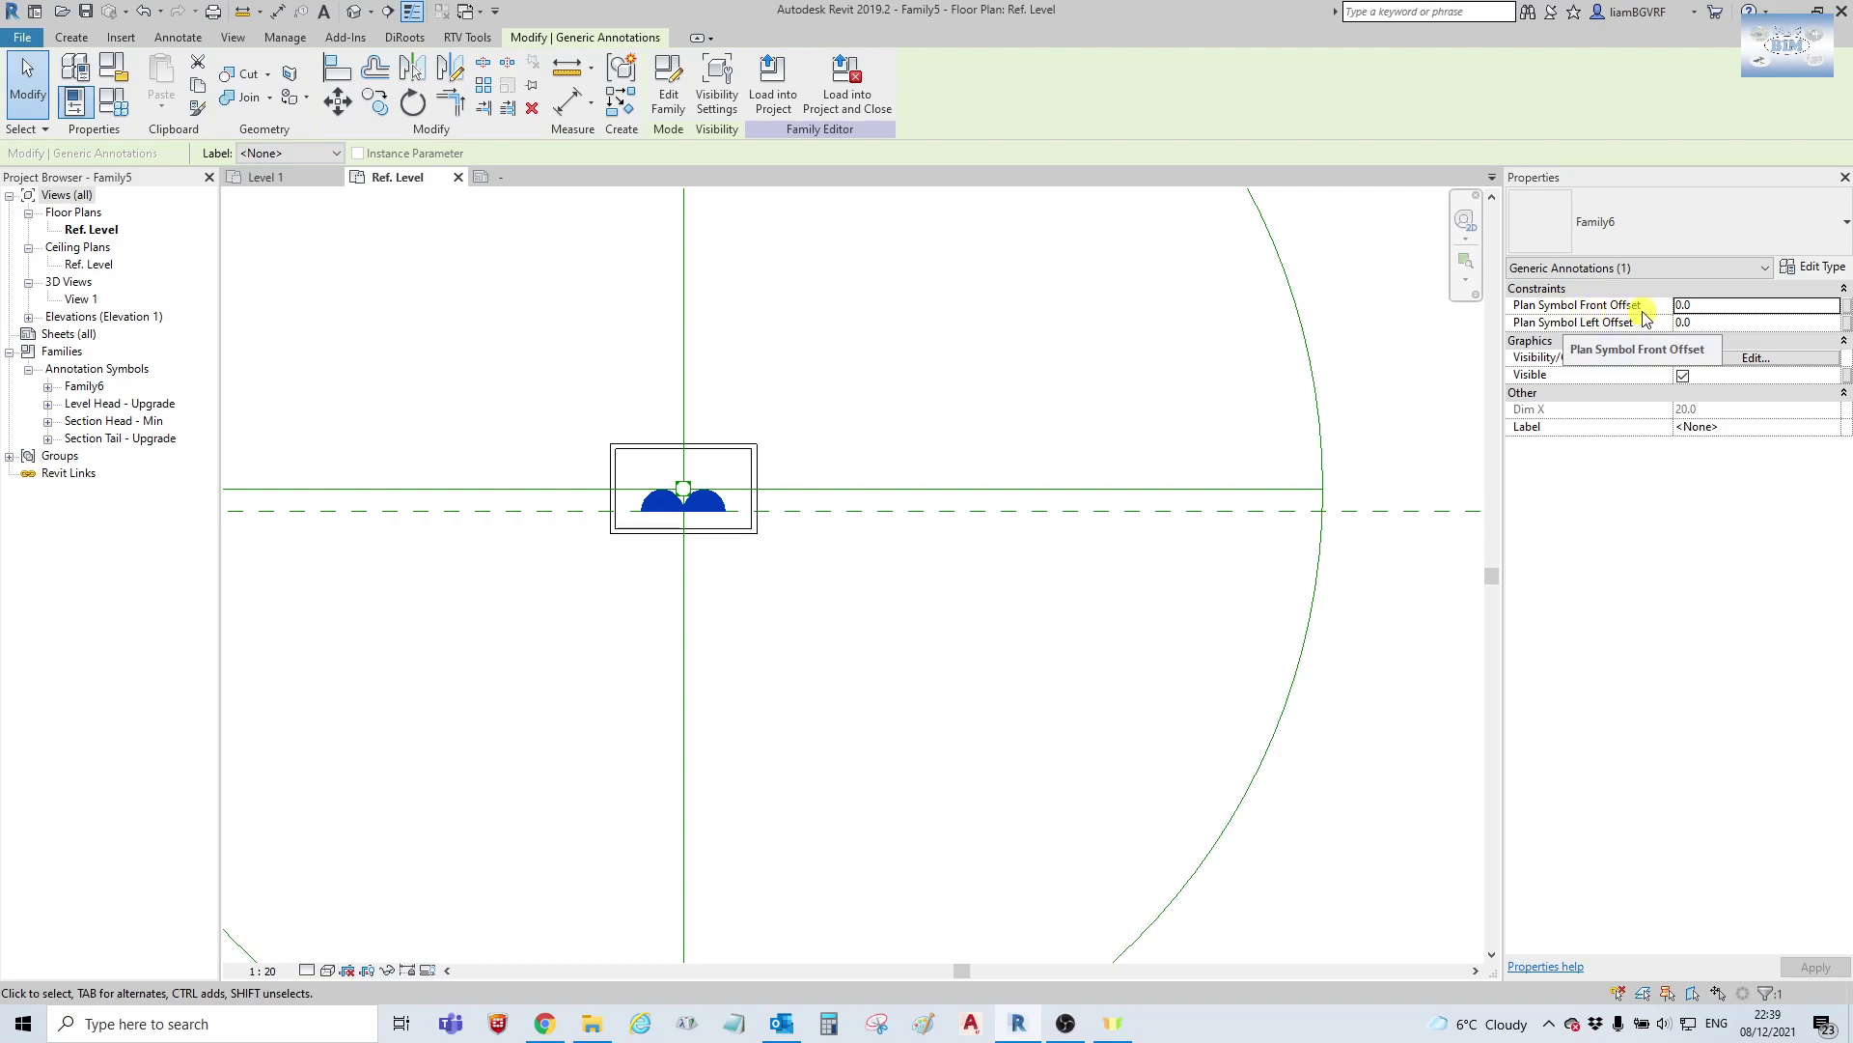
left_click(1847, 308)
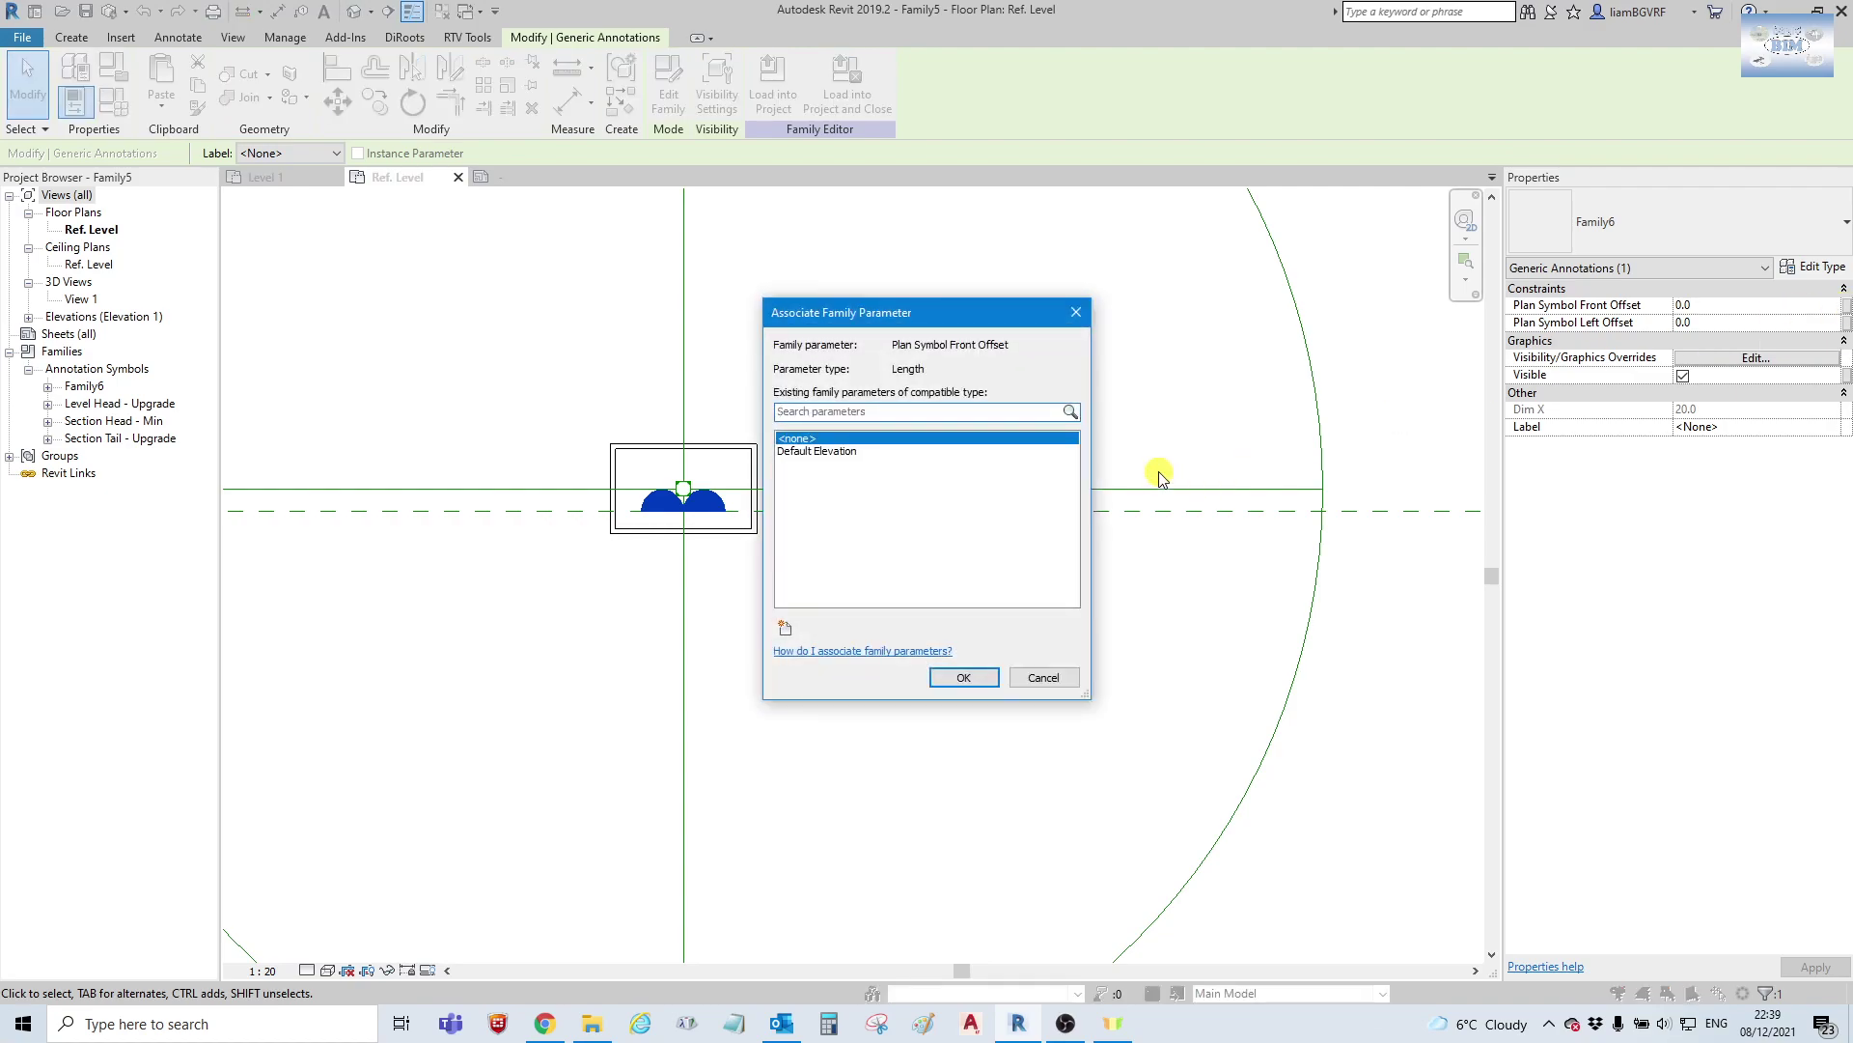
left_click(784, 629)
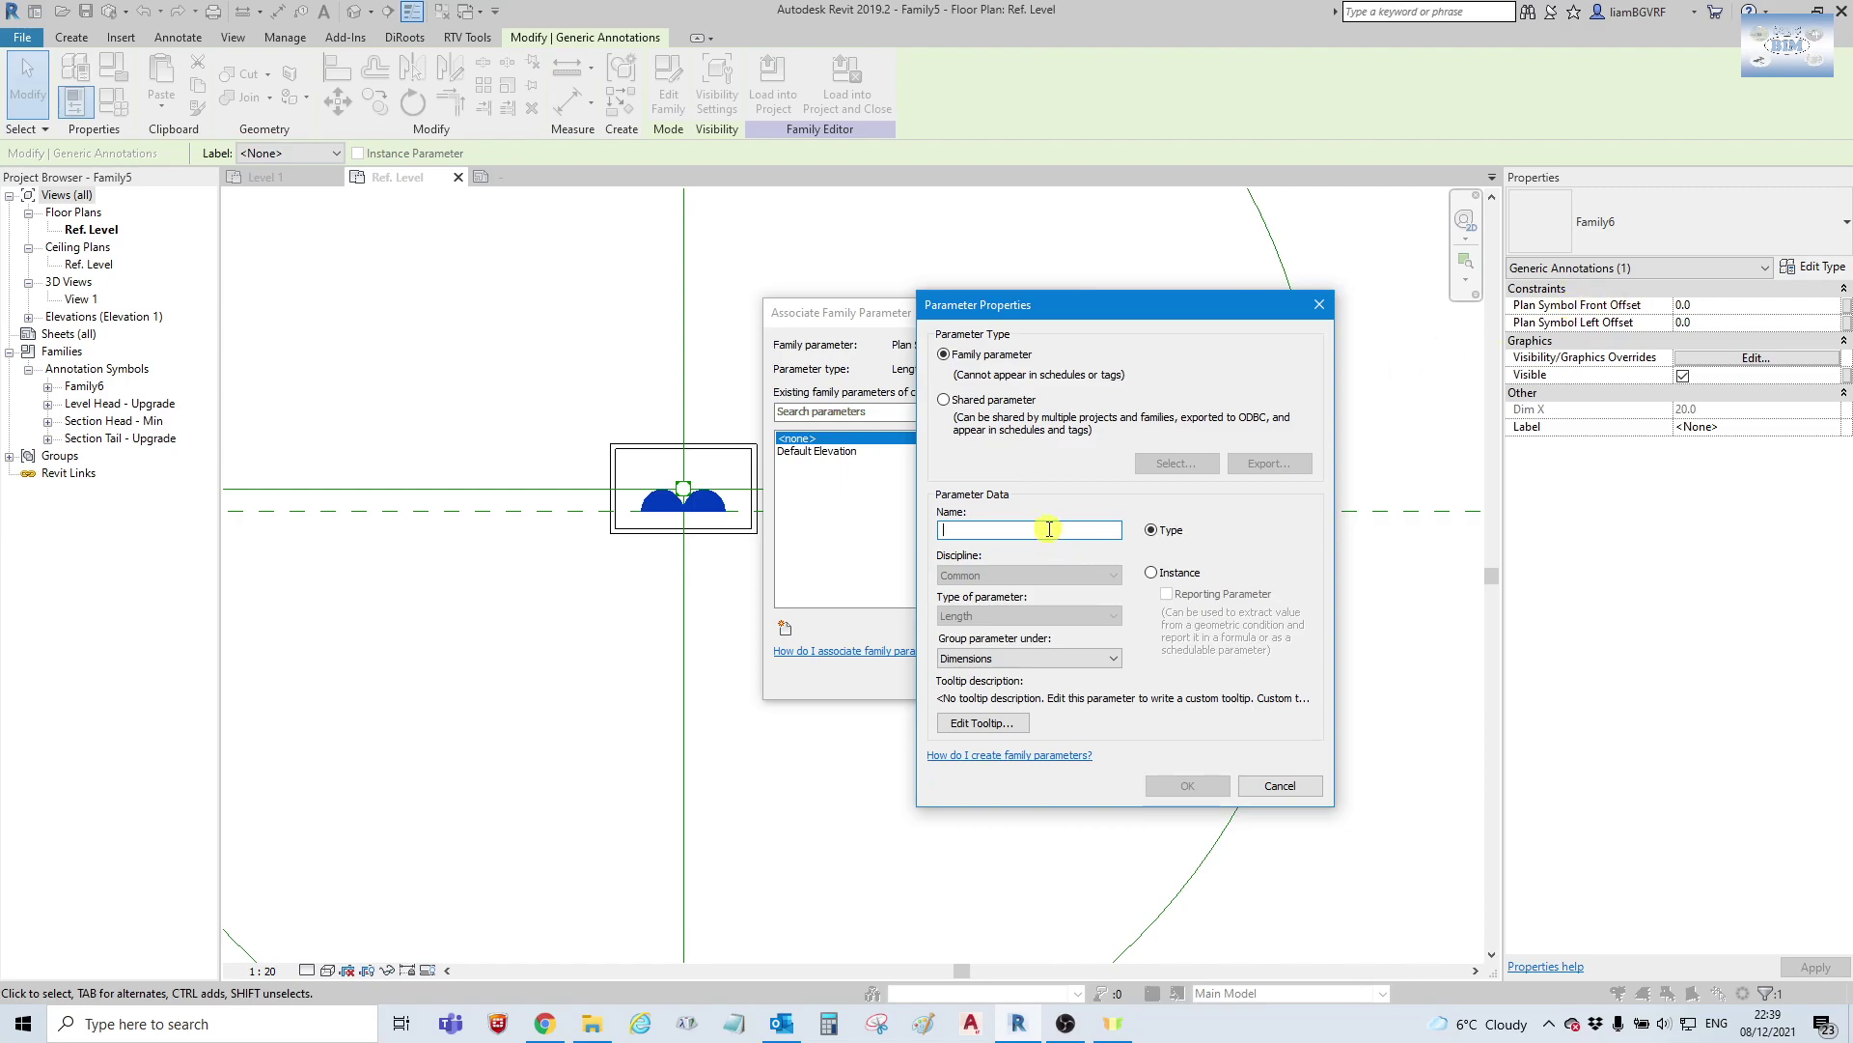
type("Plan Symbol Front Offset")
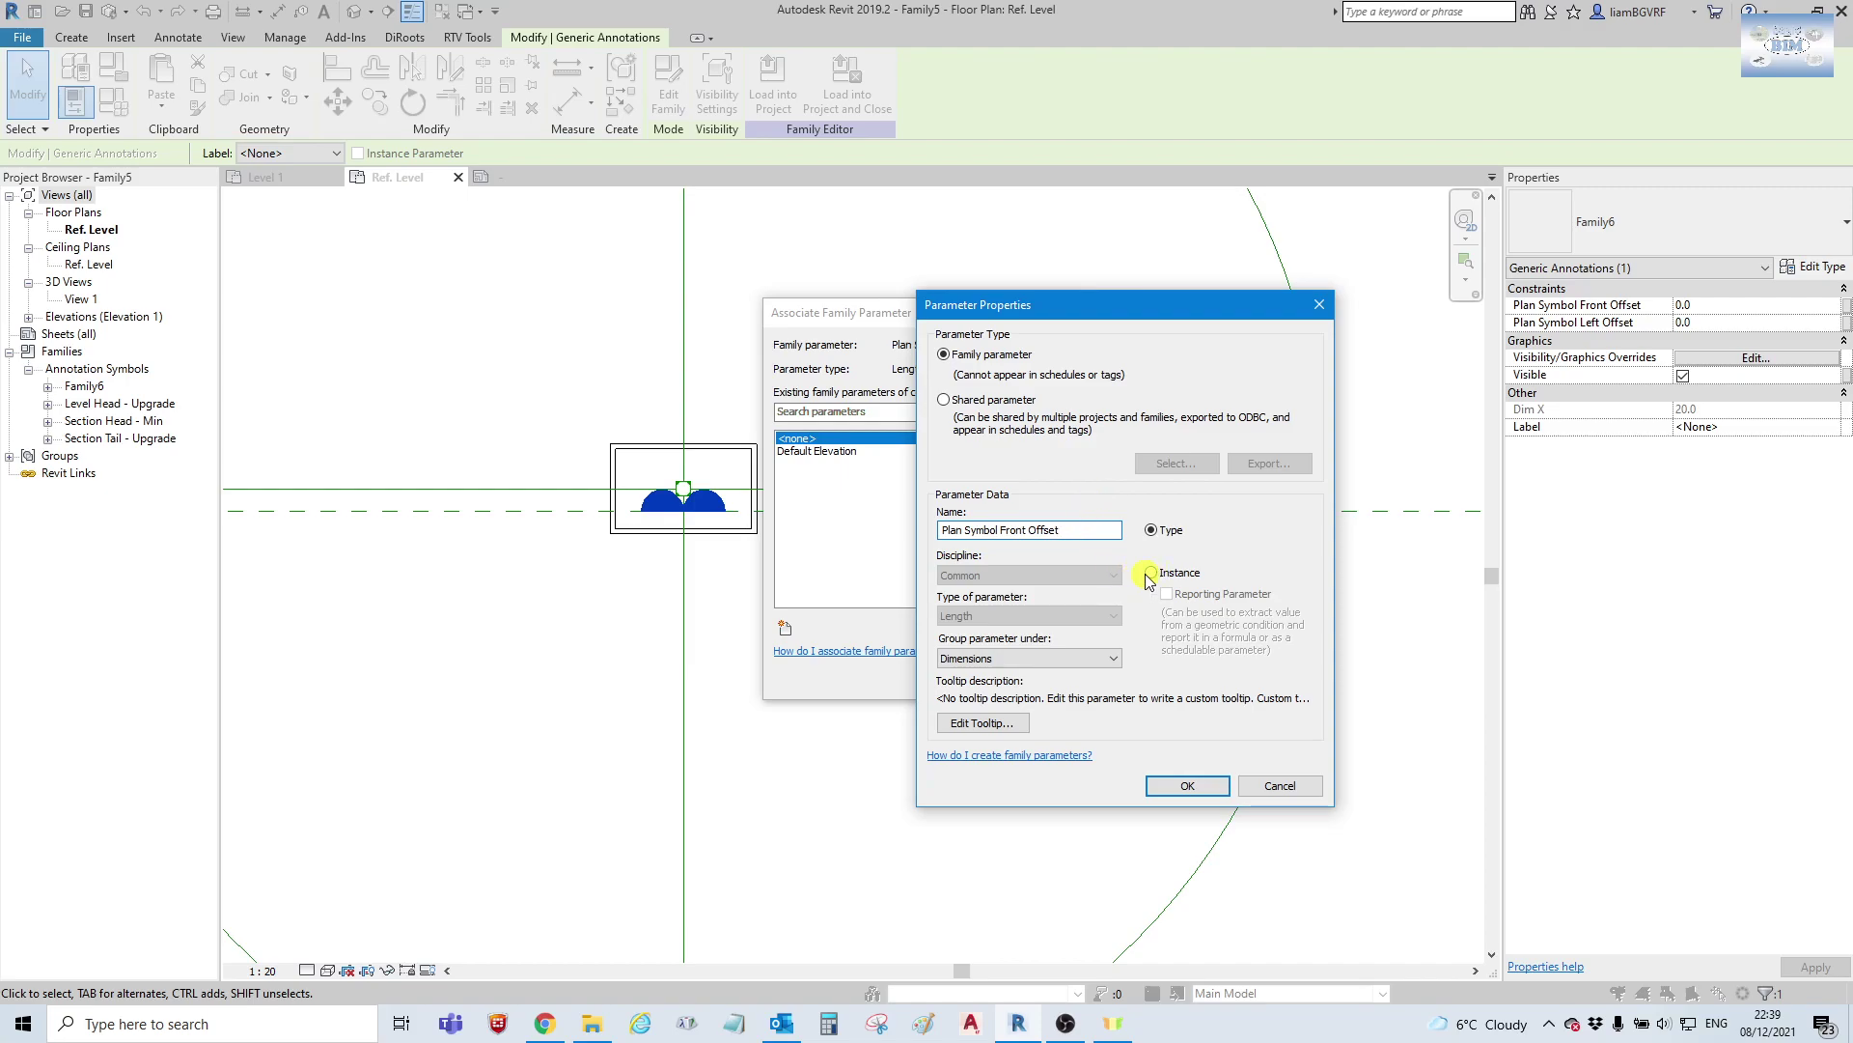
left_click(1061, 656)
scroll(973, 289, "up", 1)
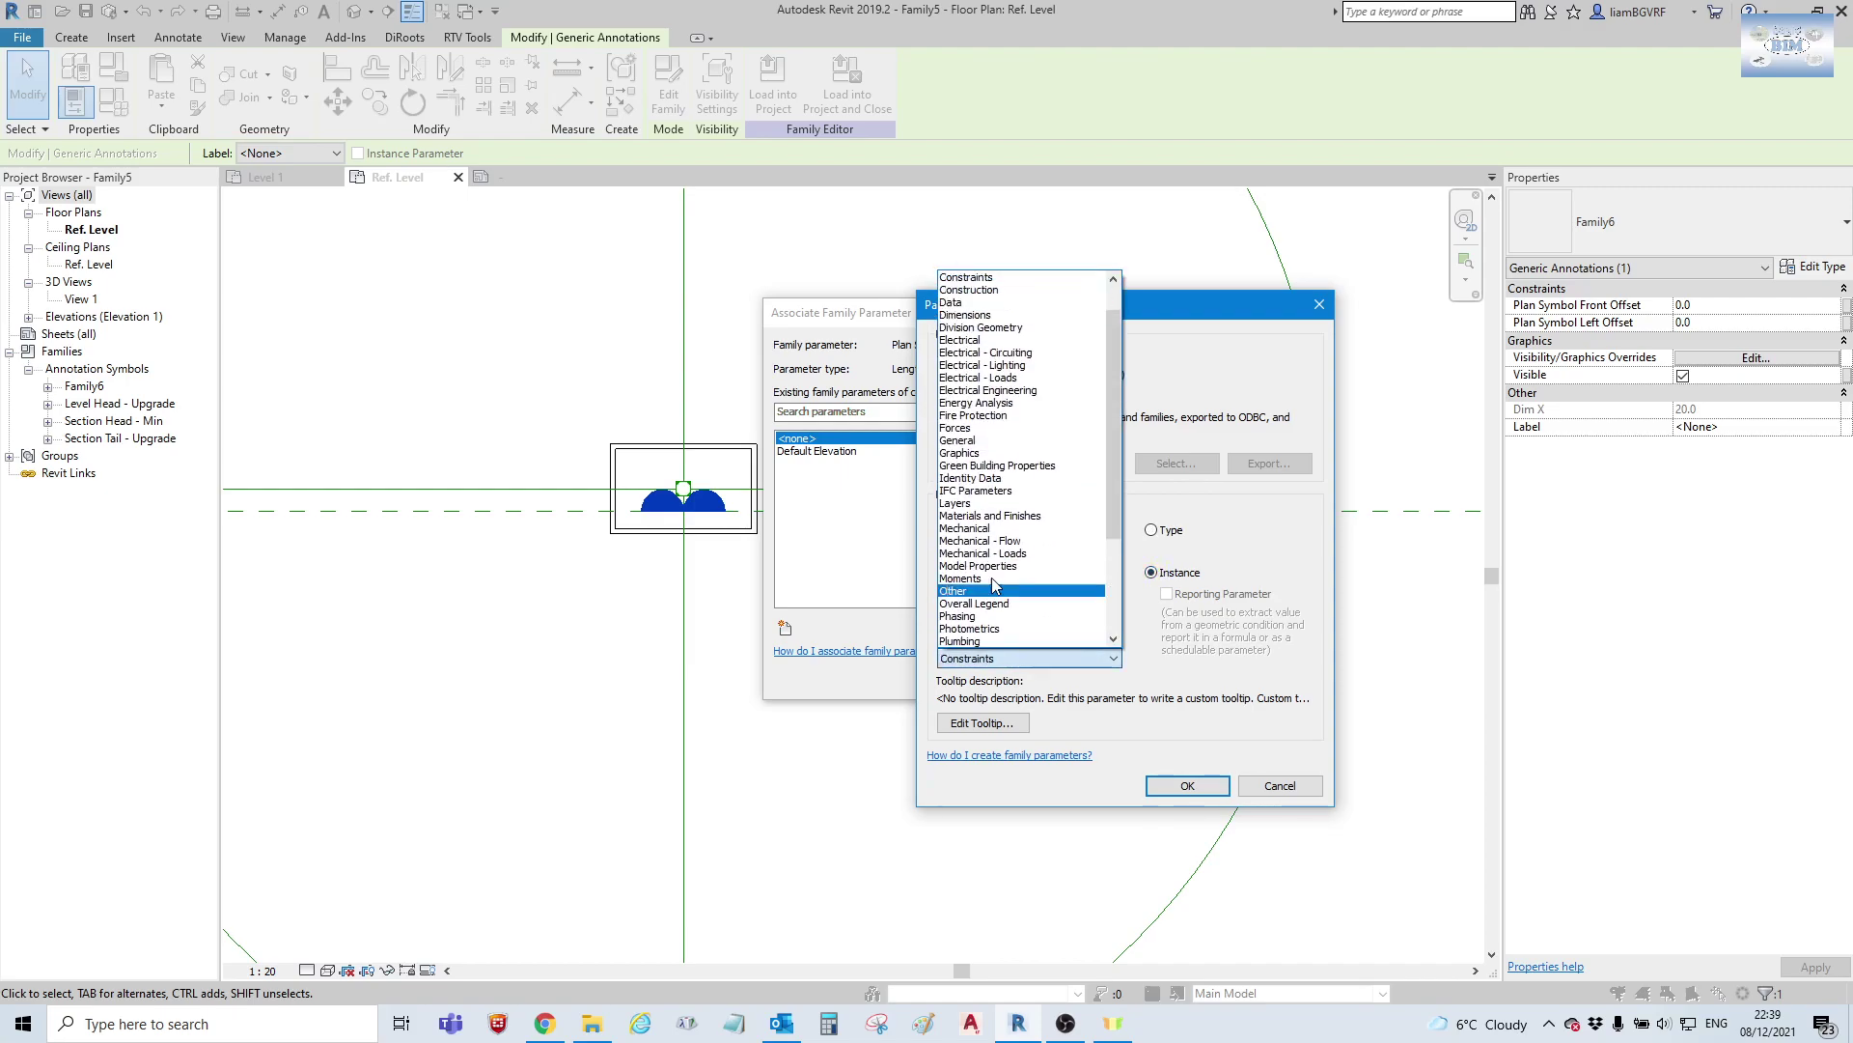
left_click(972, 280)
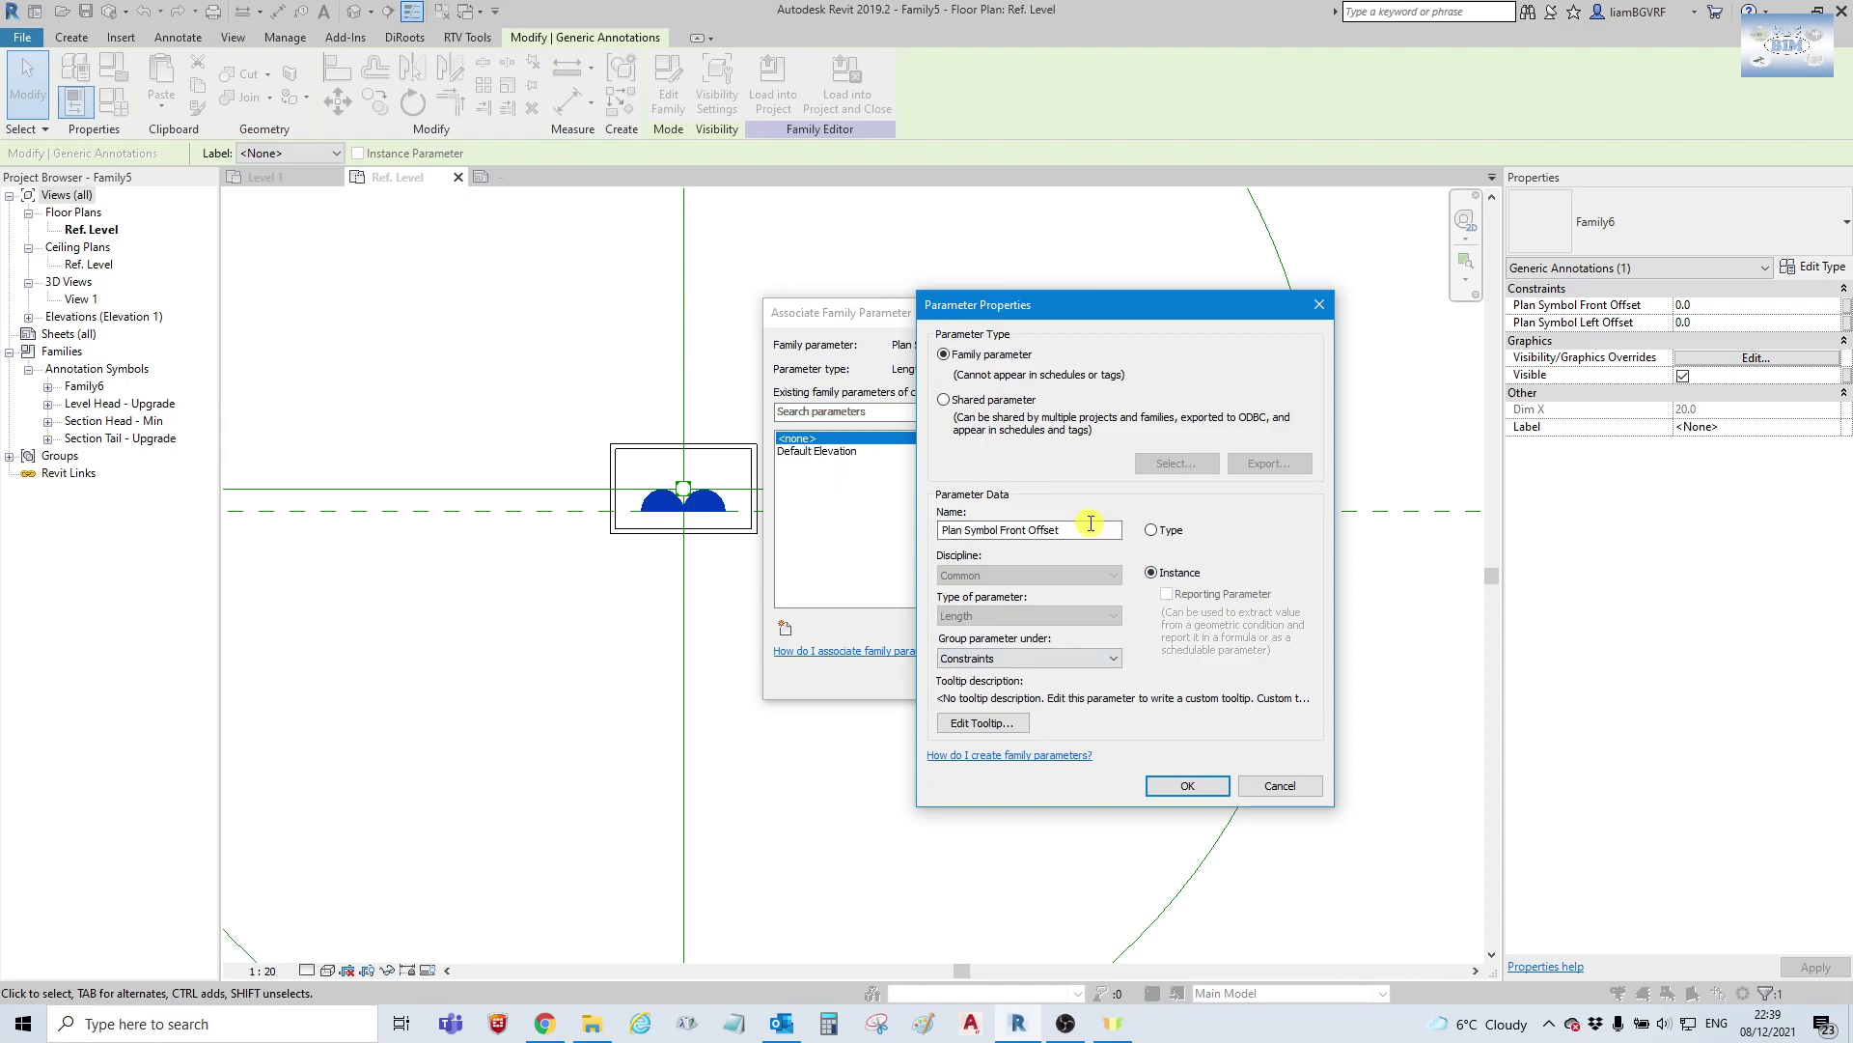
left_click(1187, 786)
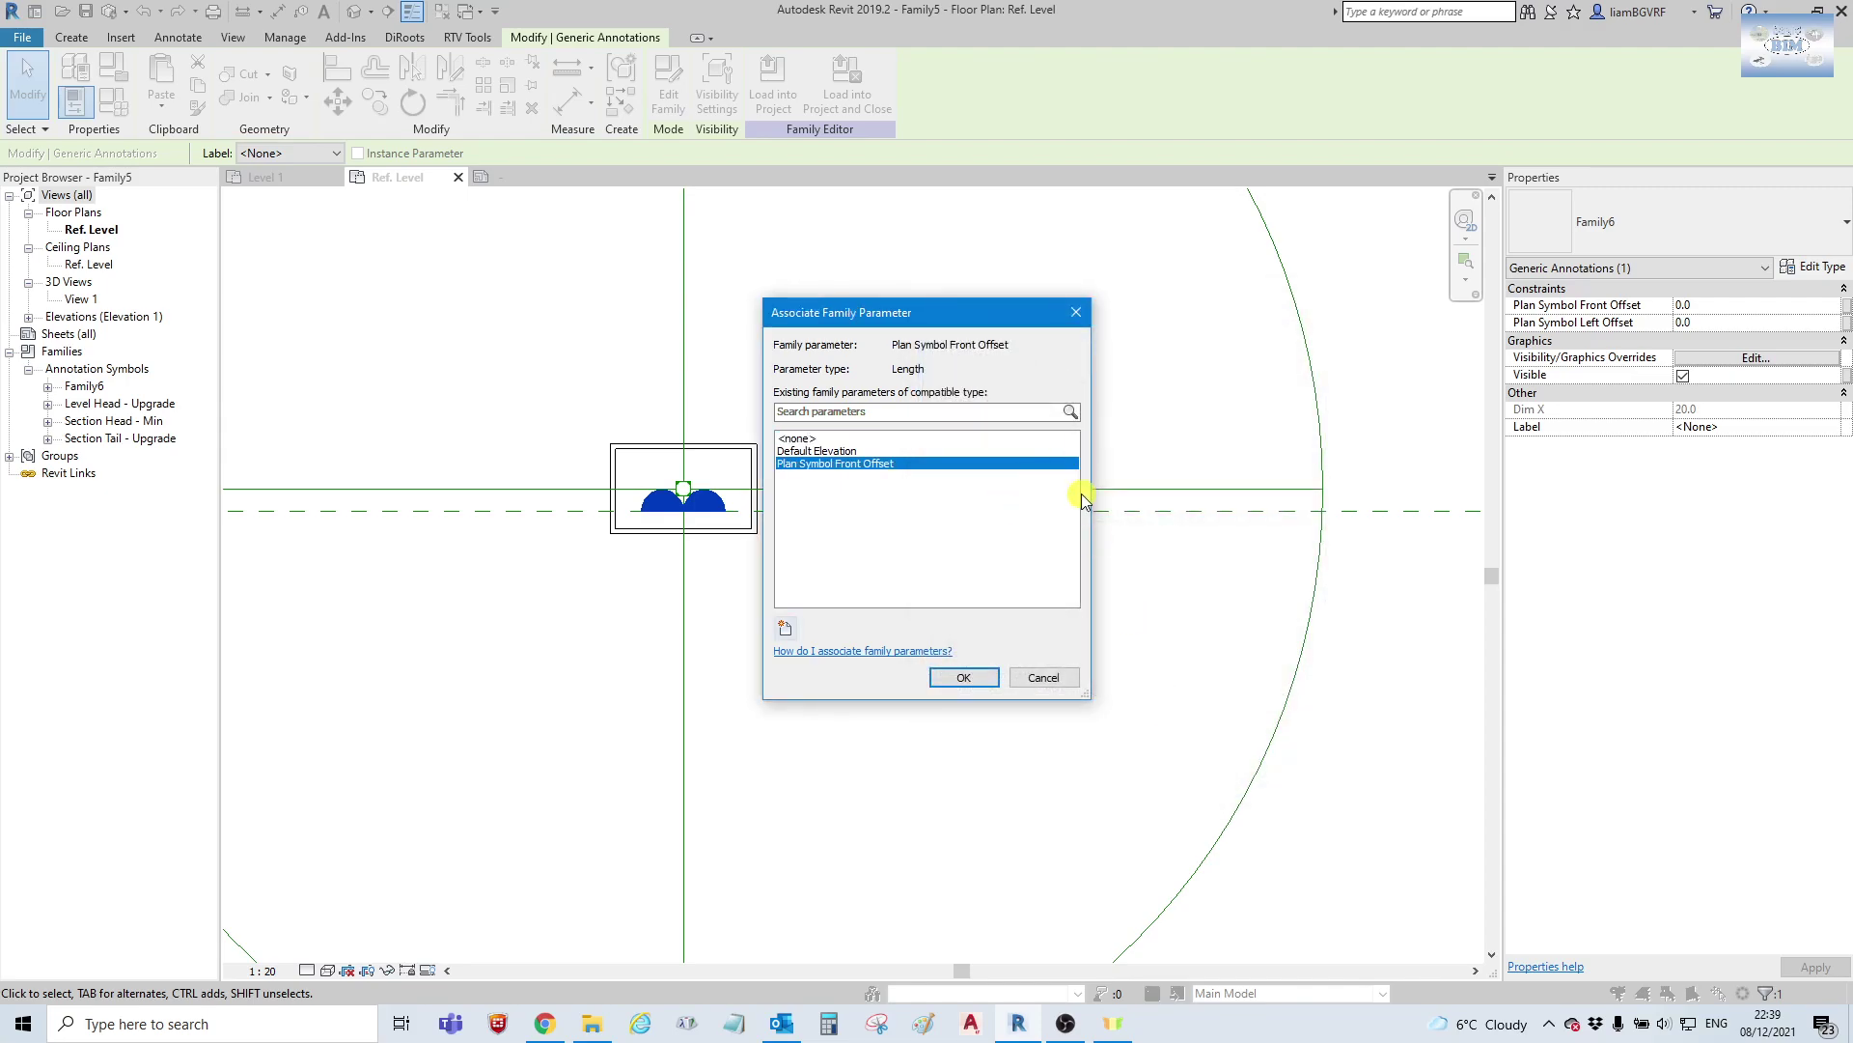
left_click(989, 683)
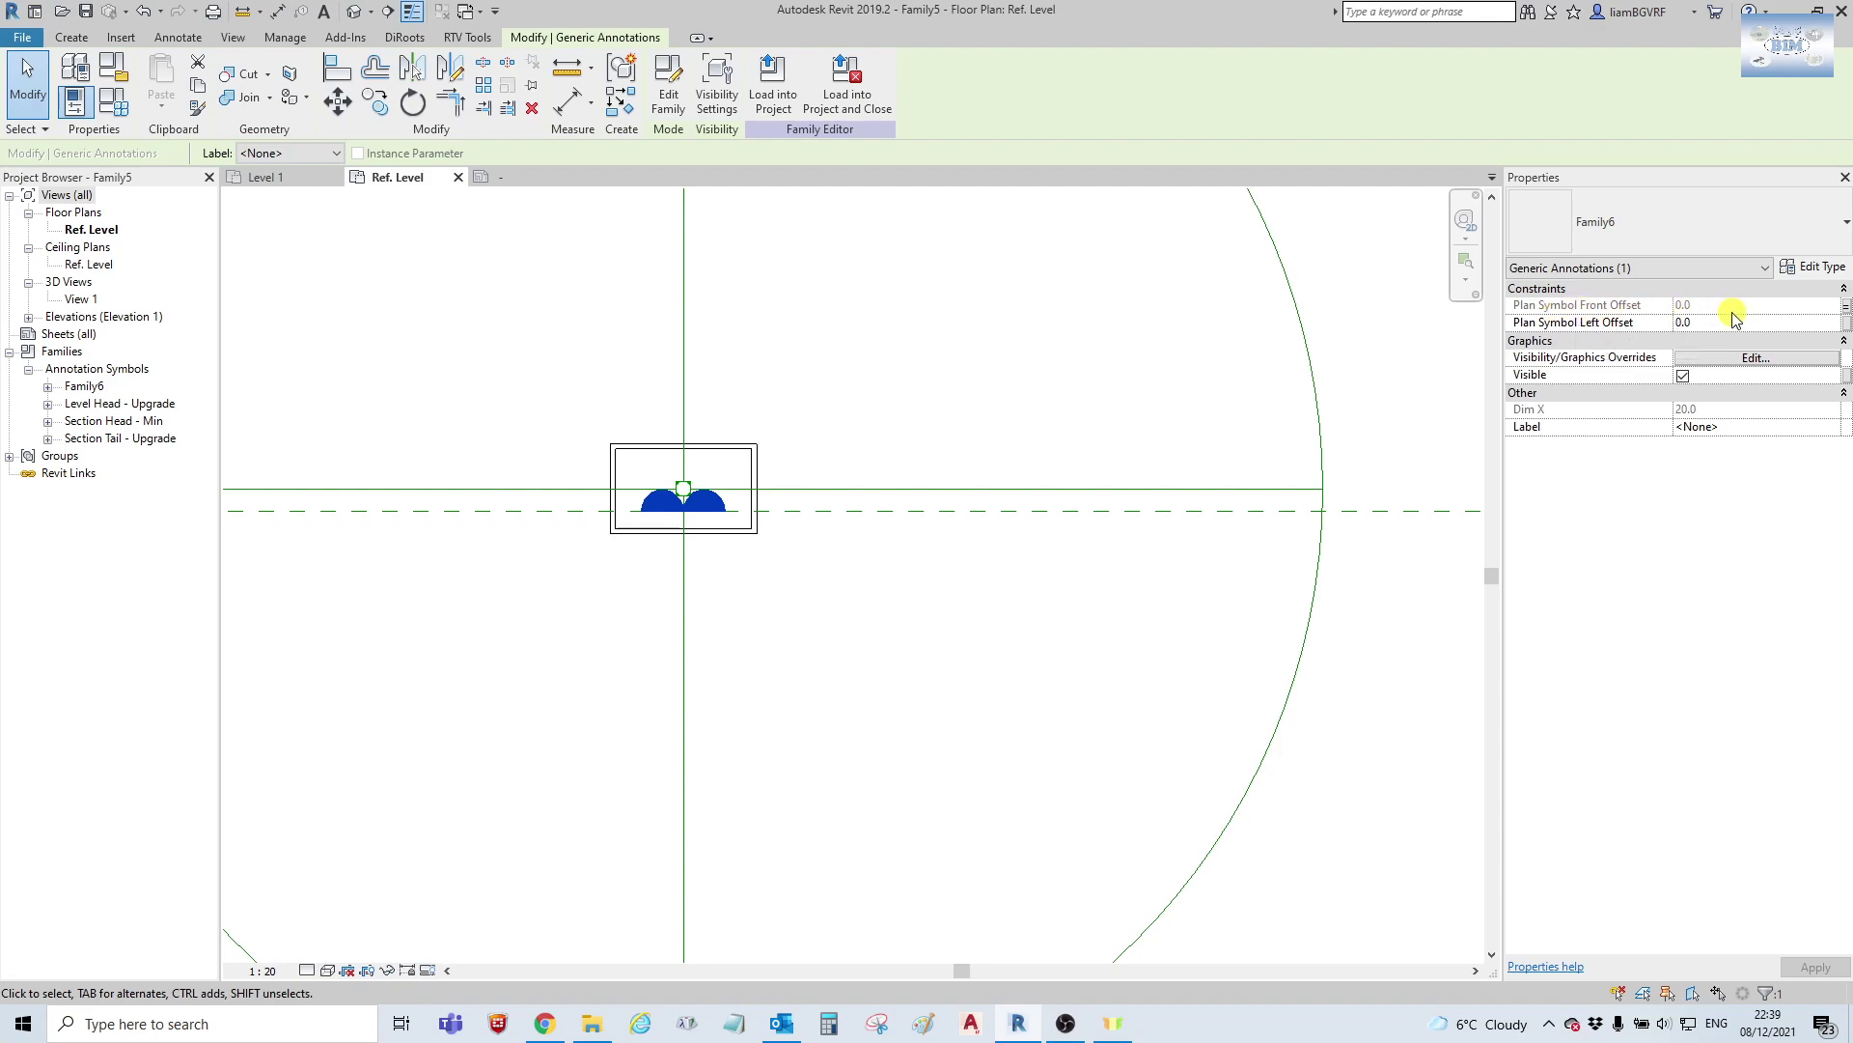
Associate the symbol's Plan Symbol Left Offset with a new instance family parameter of the same name, grouped under Constraints.
left_click(1846, 329)
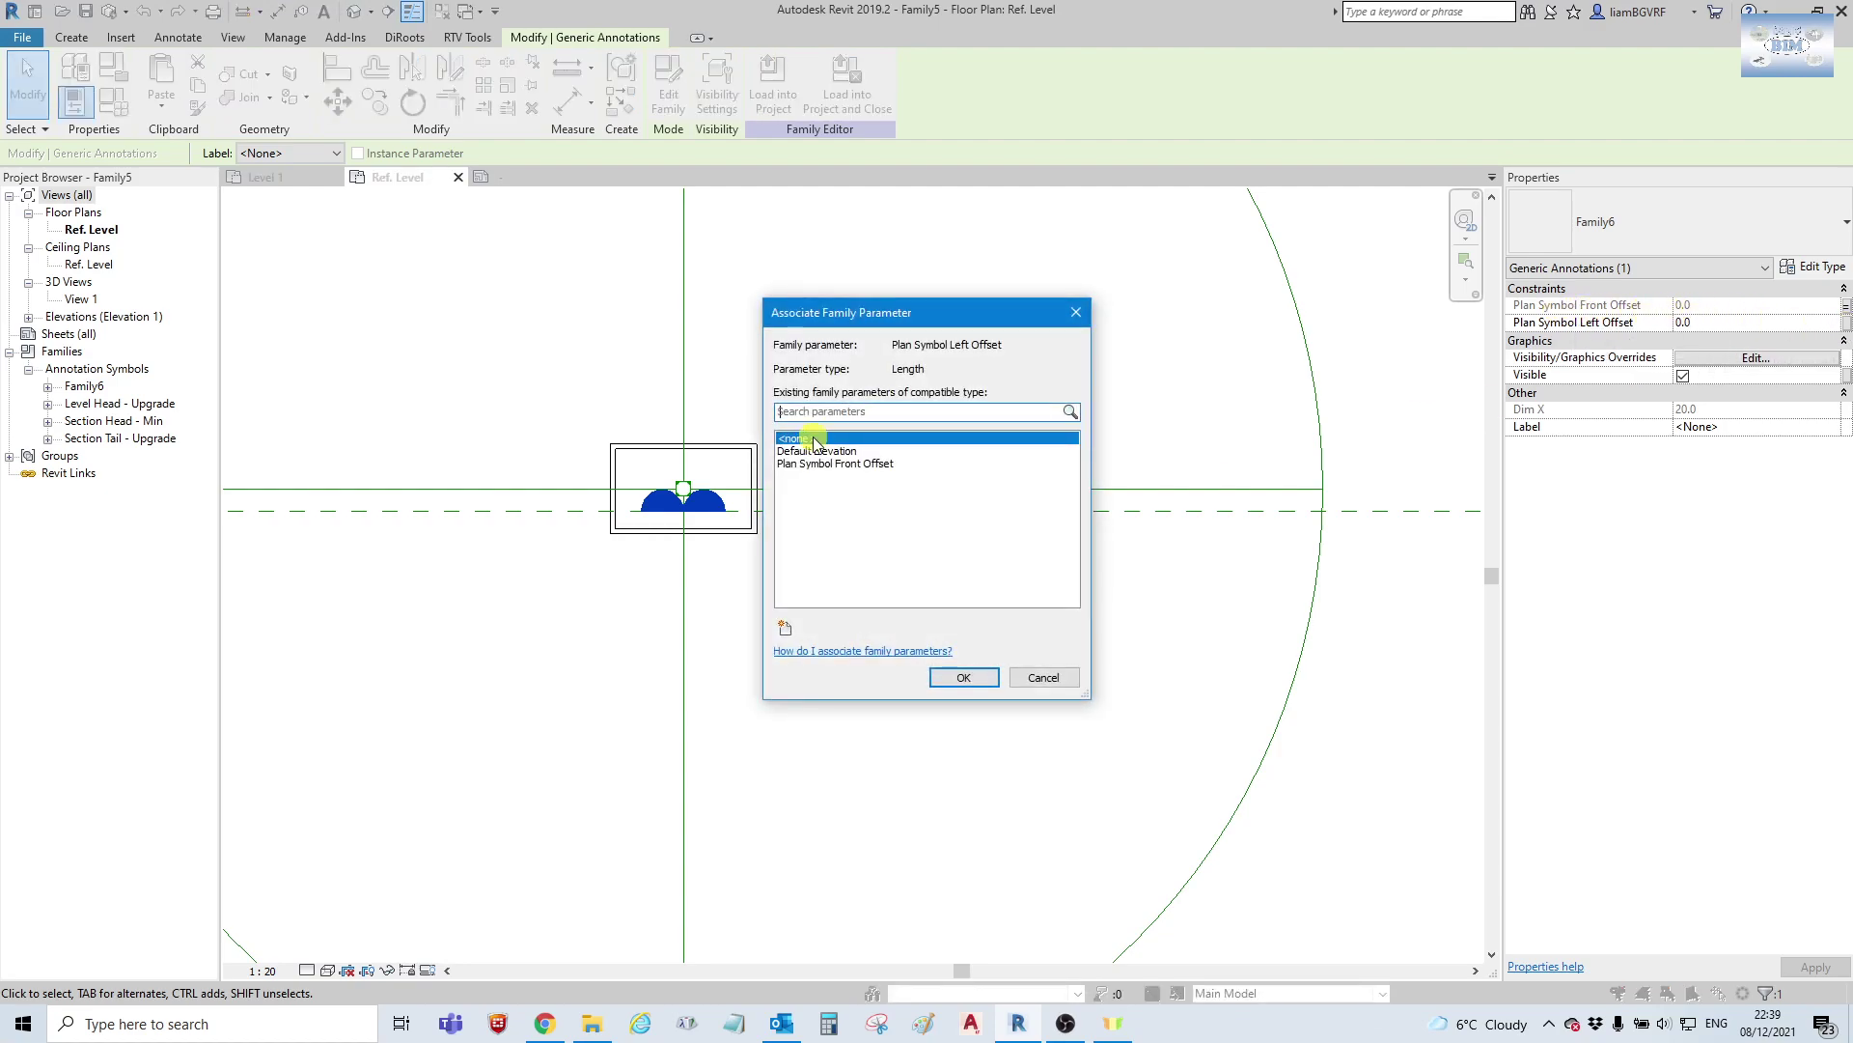
left_click(787, 627)
type("Plan Symbol Left Offset")
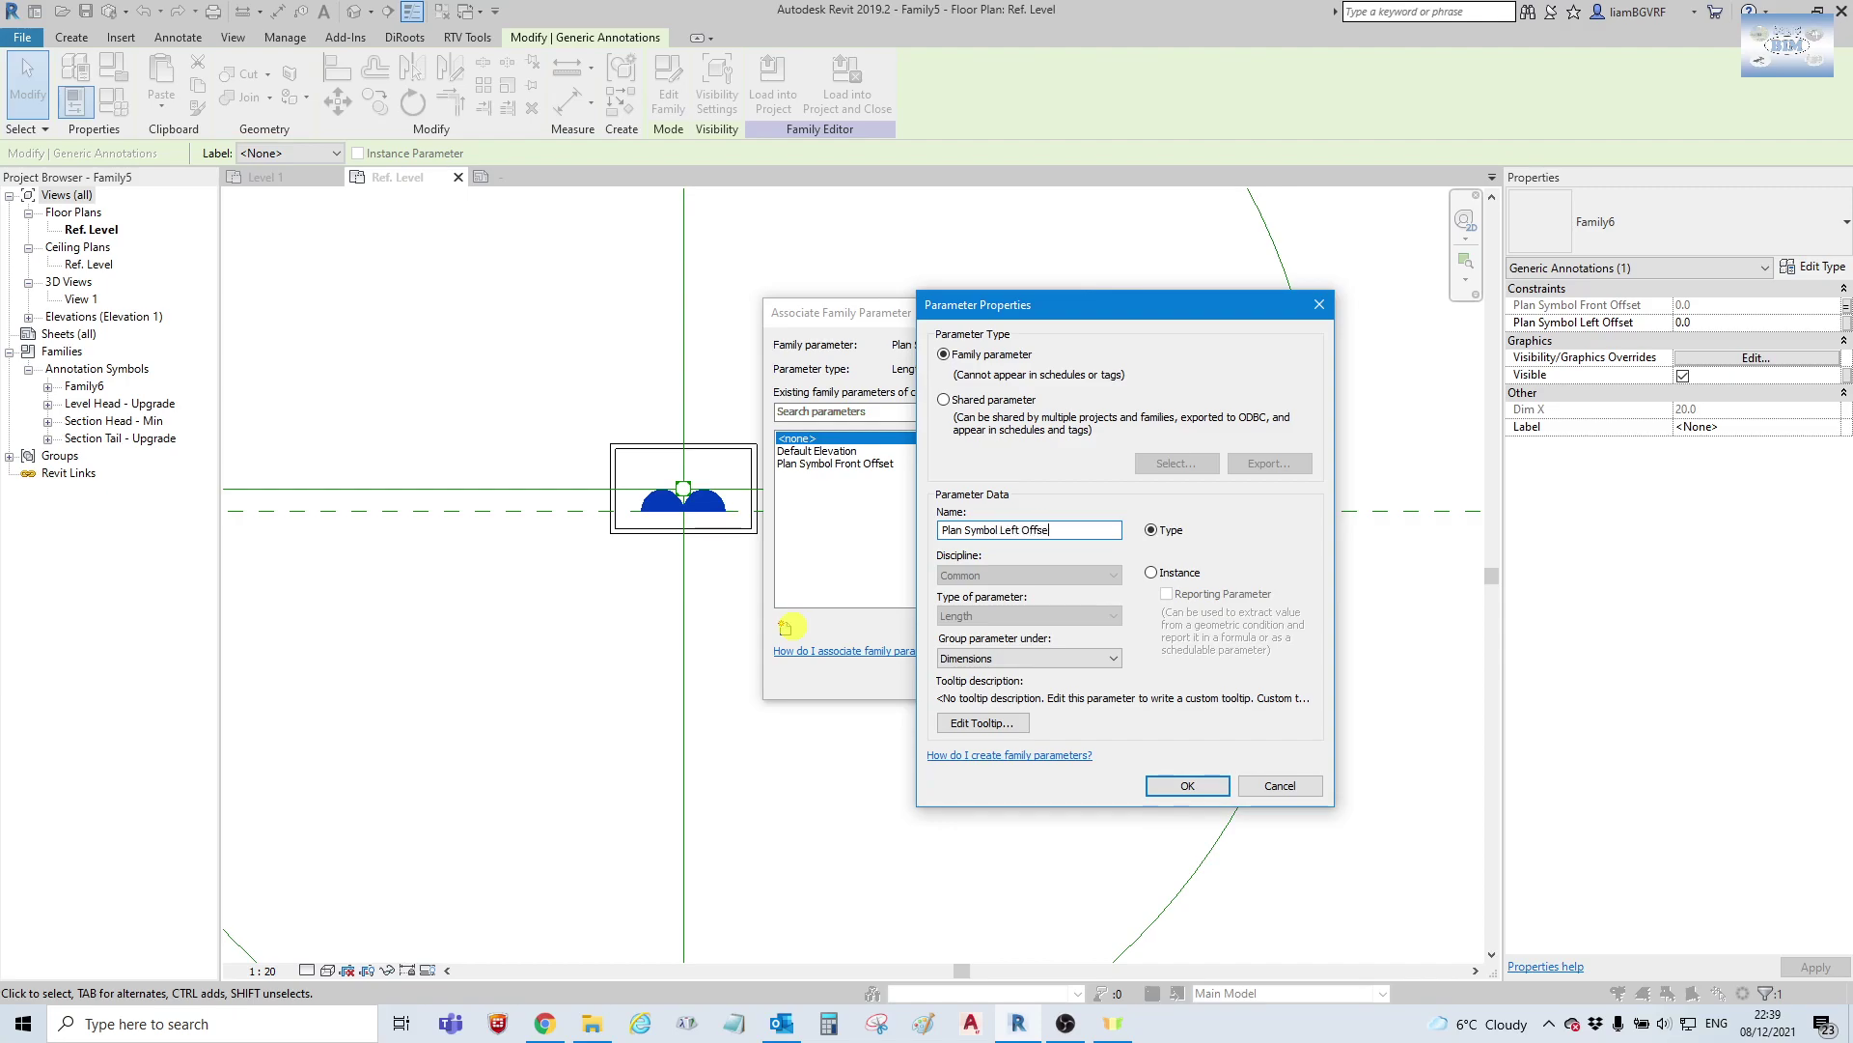
left_click(1151, 572)
left_click(1023, 657)
scroll(1004, 434, "up", 3)
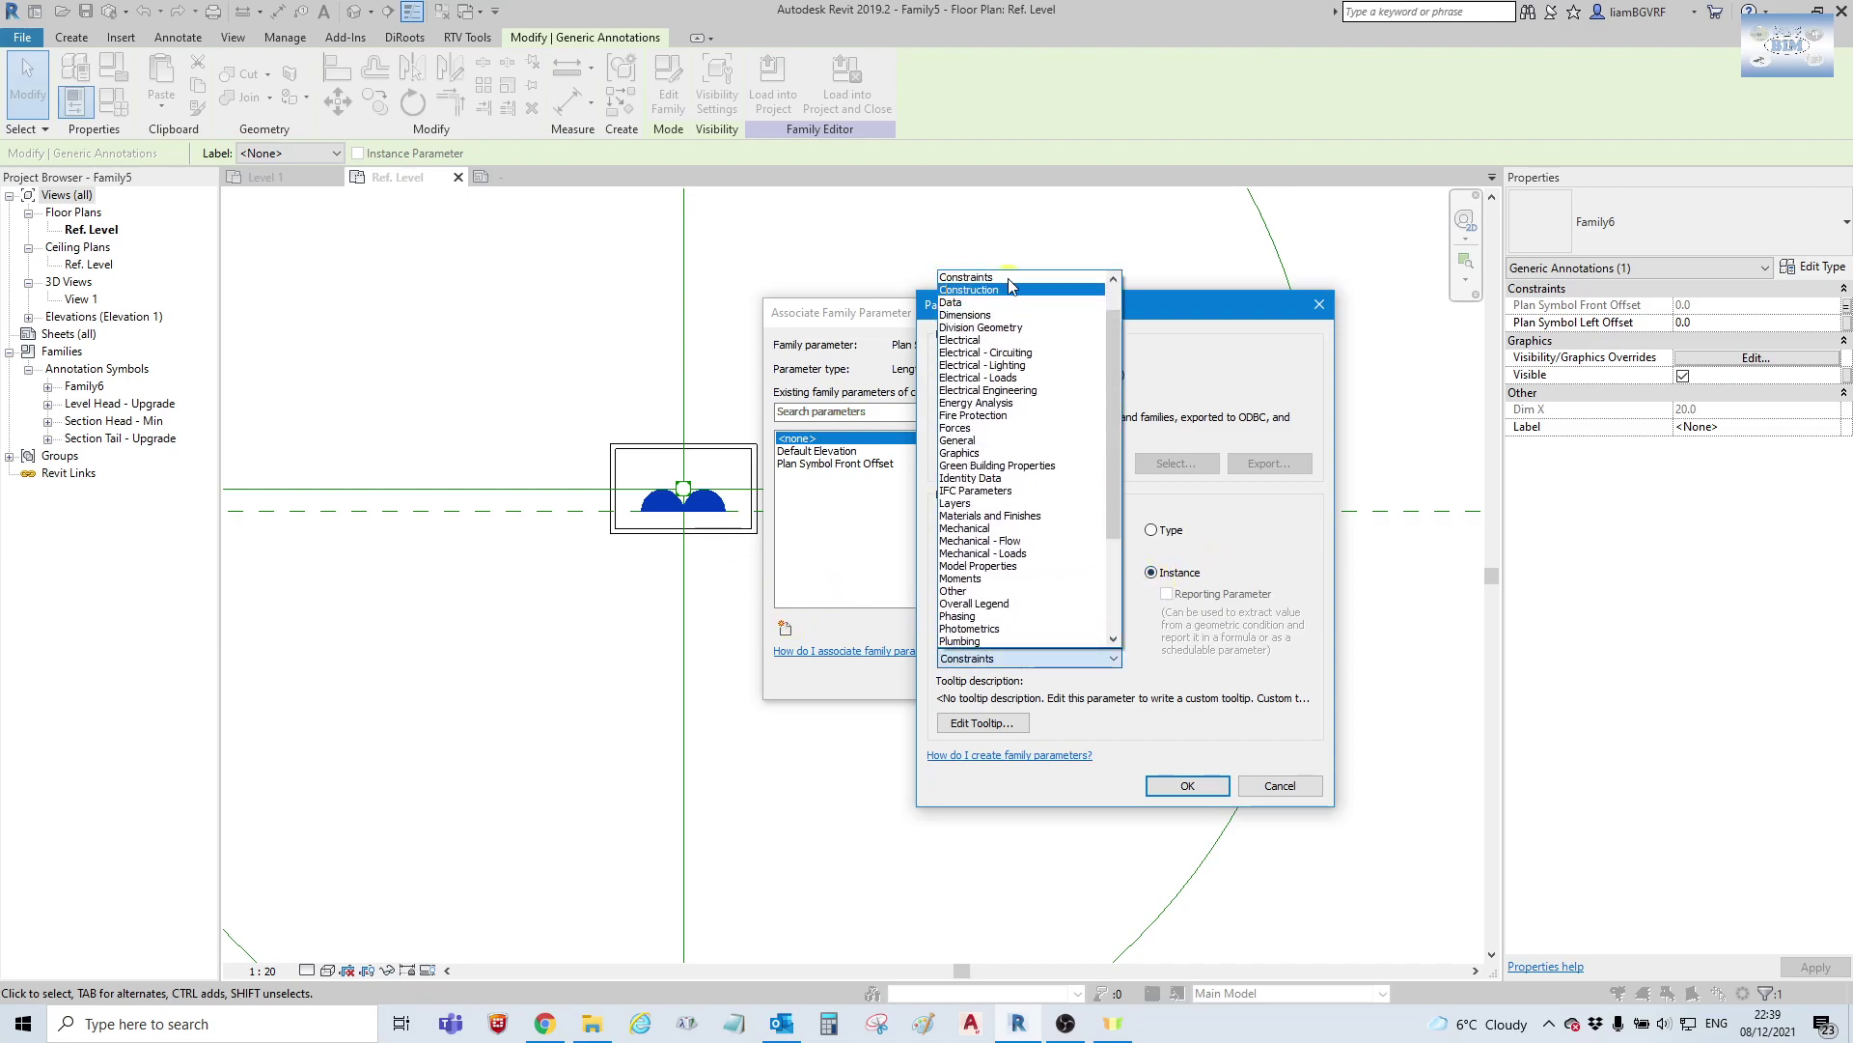
left_click(967, 278)
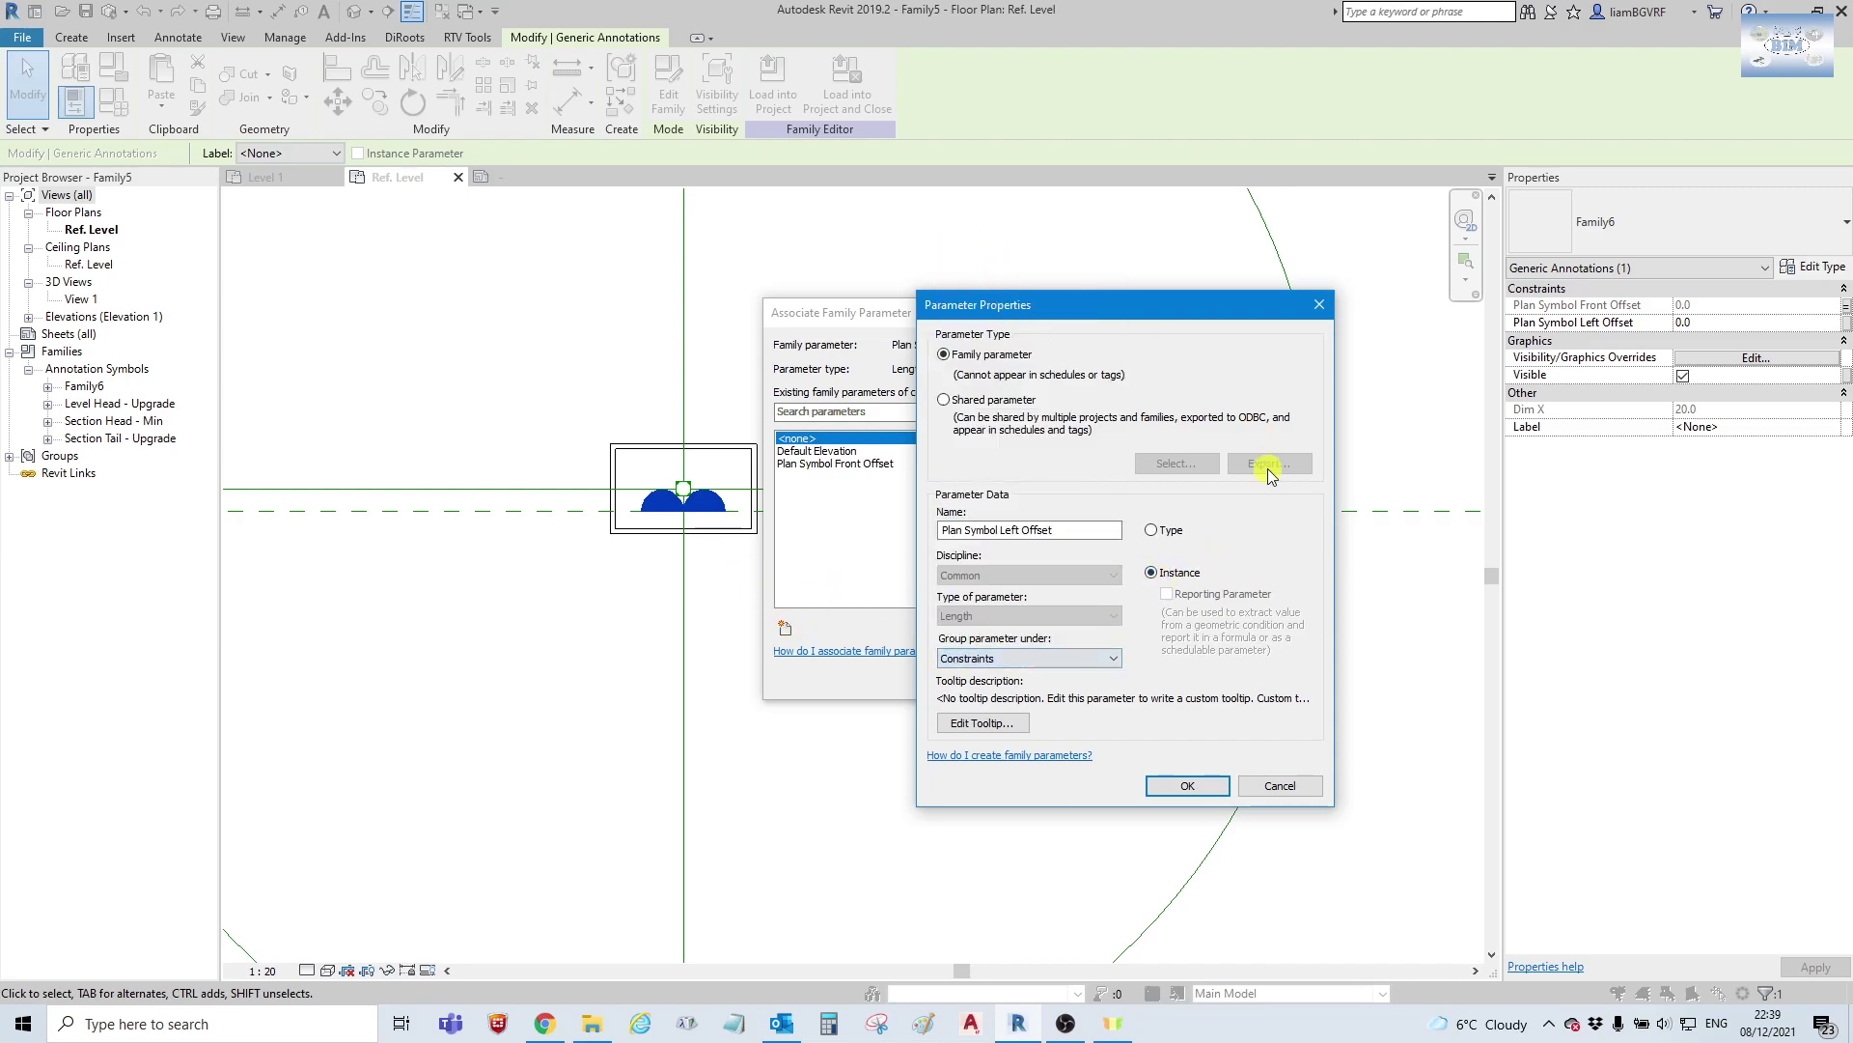
left_click(1163, 786)
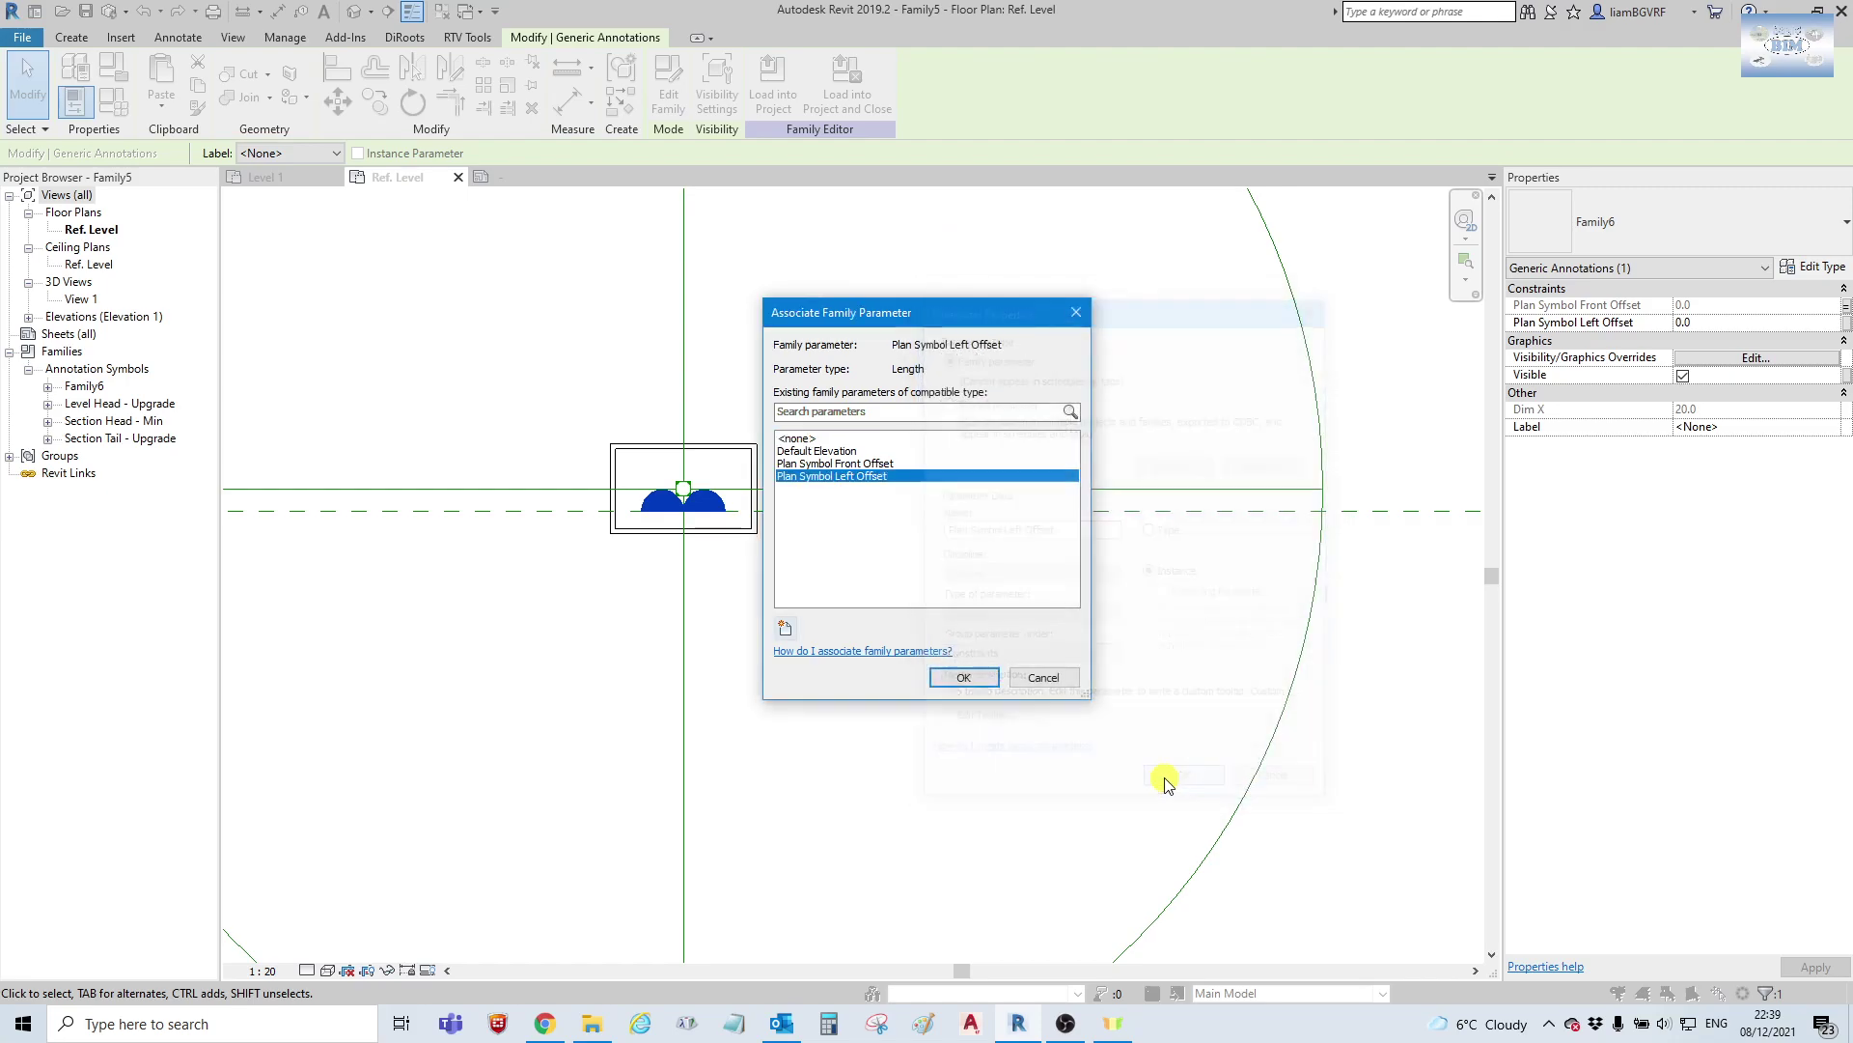
left_click(962, 679)
middle_click_drag(903, 650, 1022, 612)
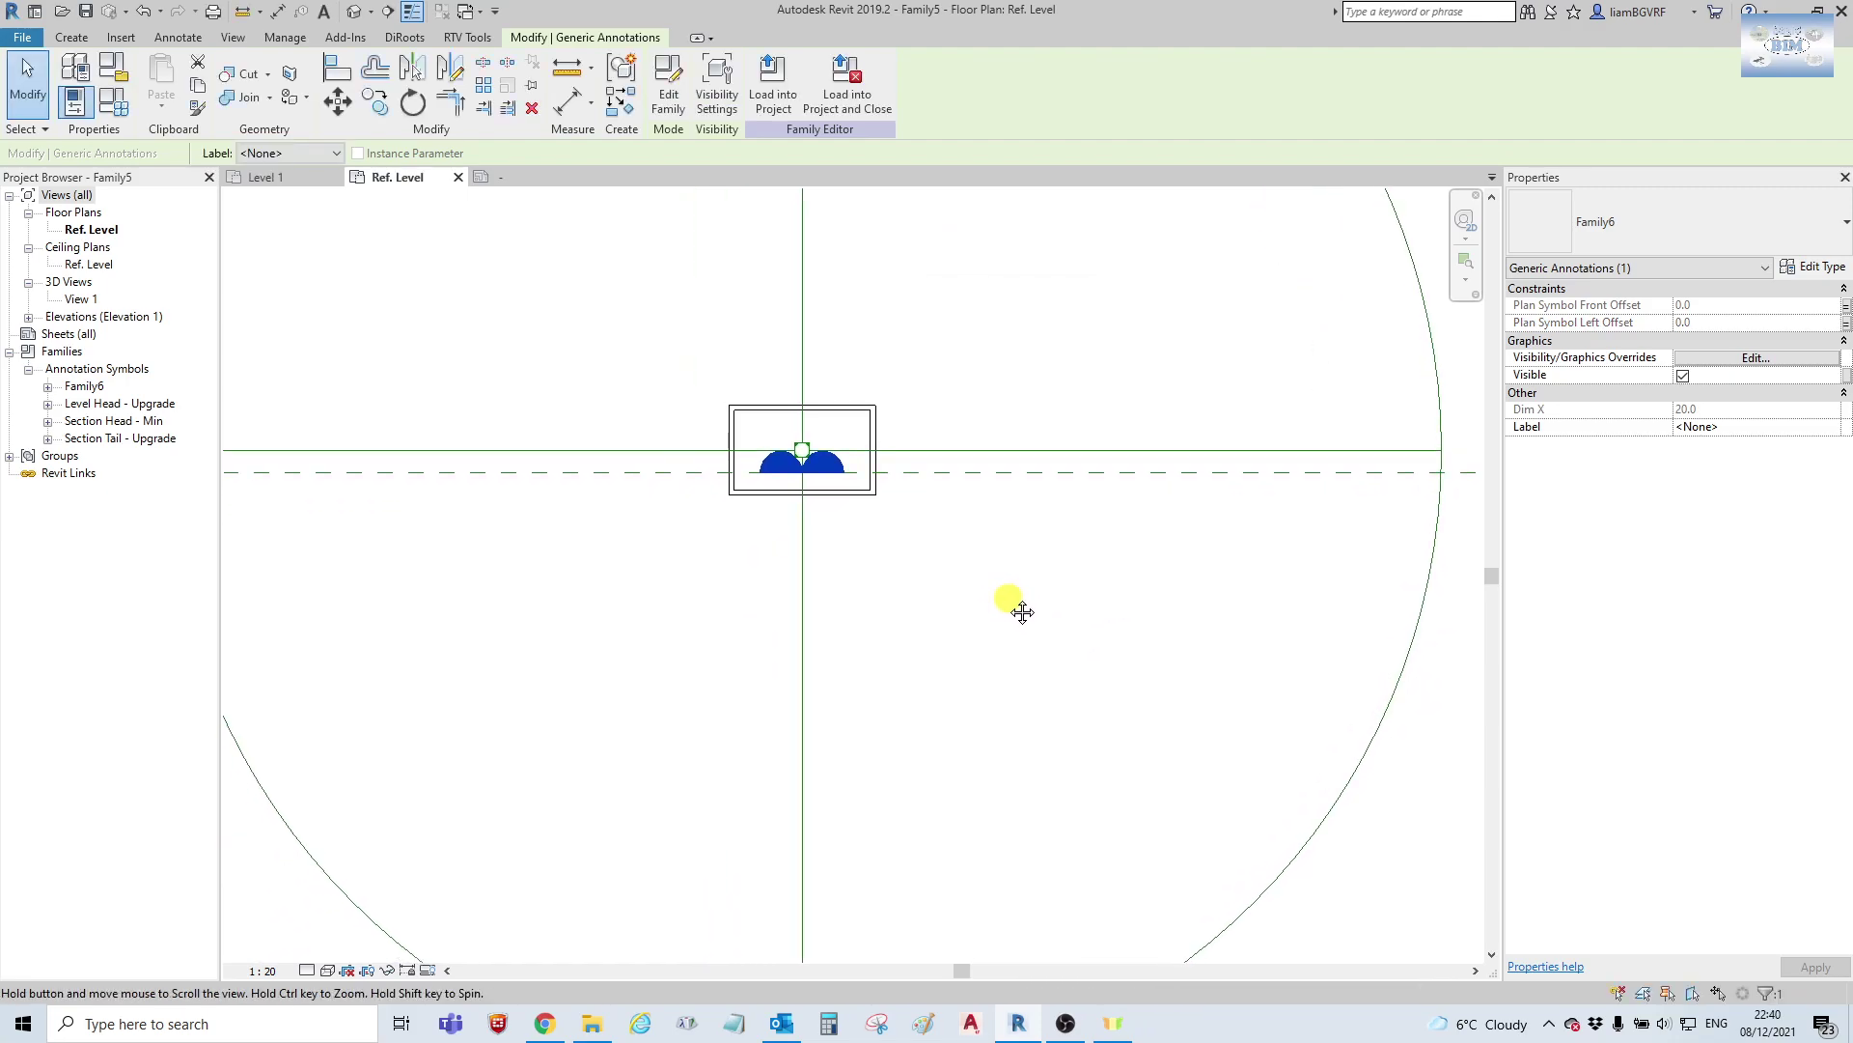
Review the family's parameters in Family Types, skipping the save reminder, and close the dialog without changes.
left_click(687, 585)
middle_click_drag(673, 513, 620, 364)
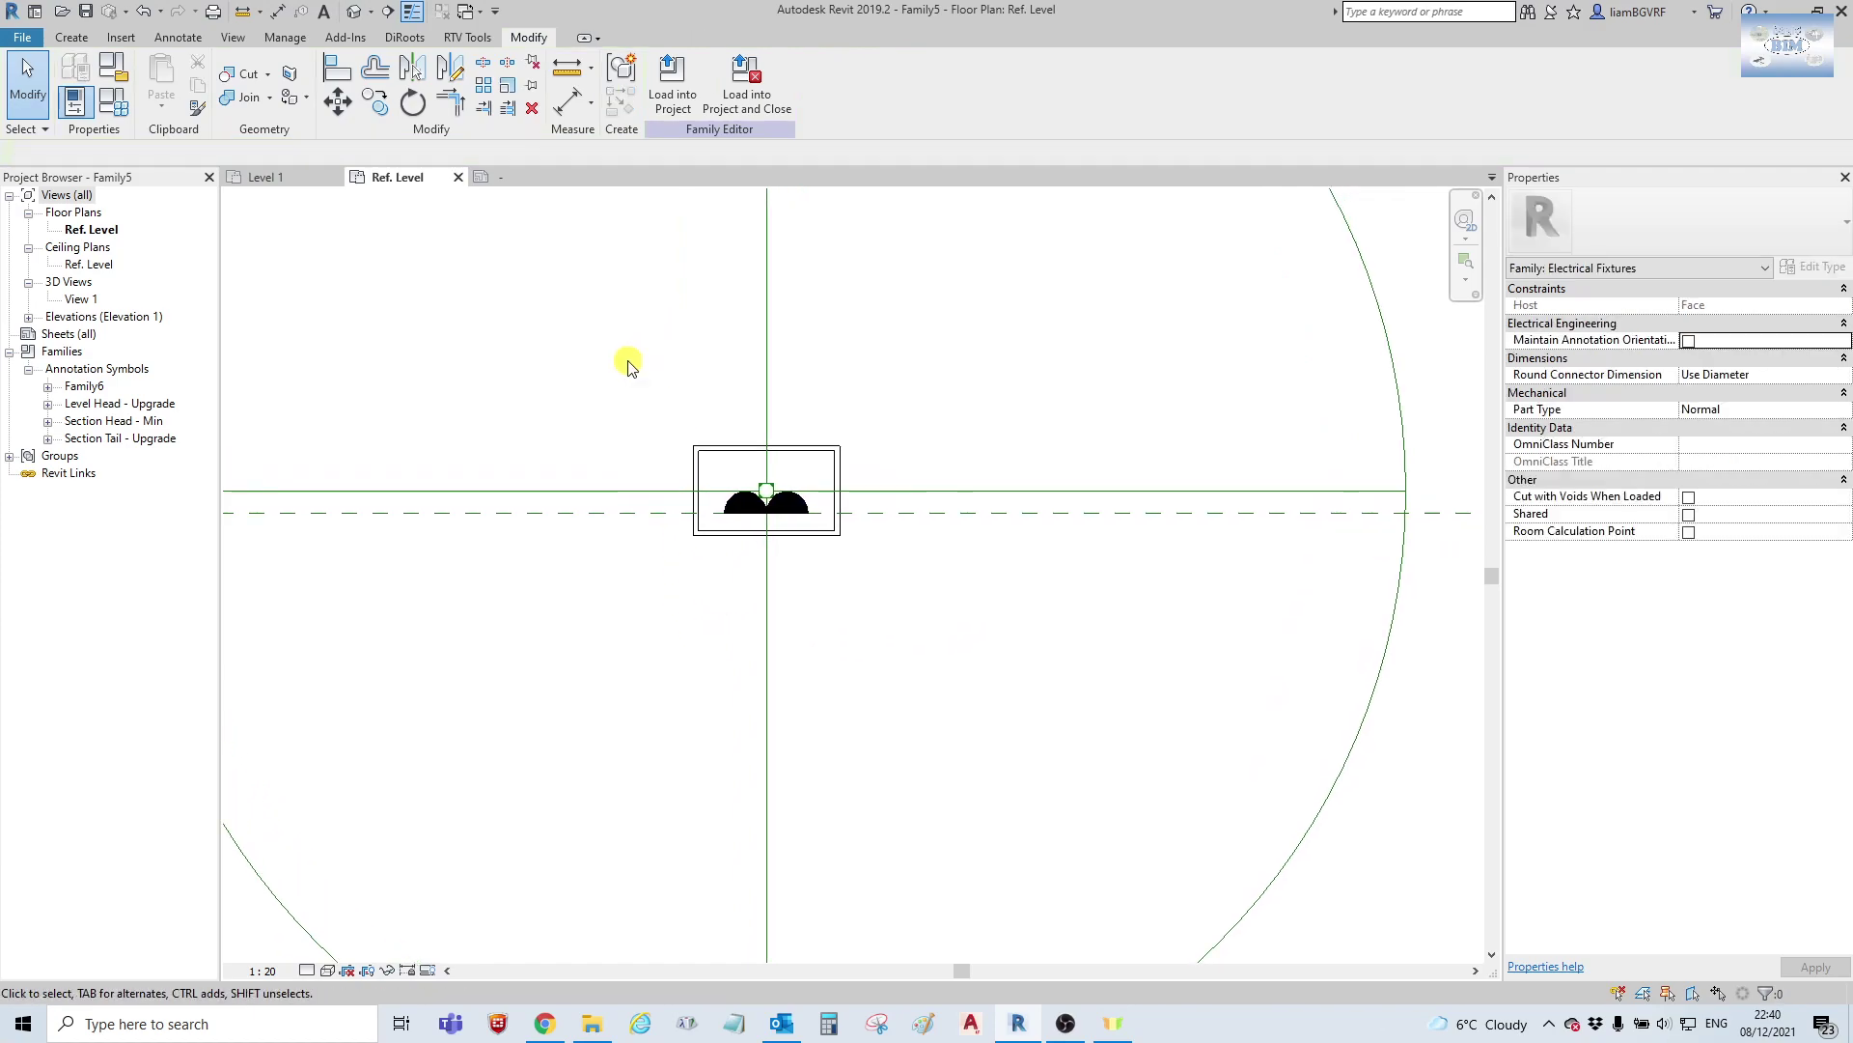
left_click(702, 480)
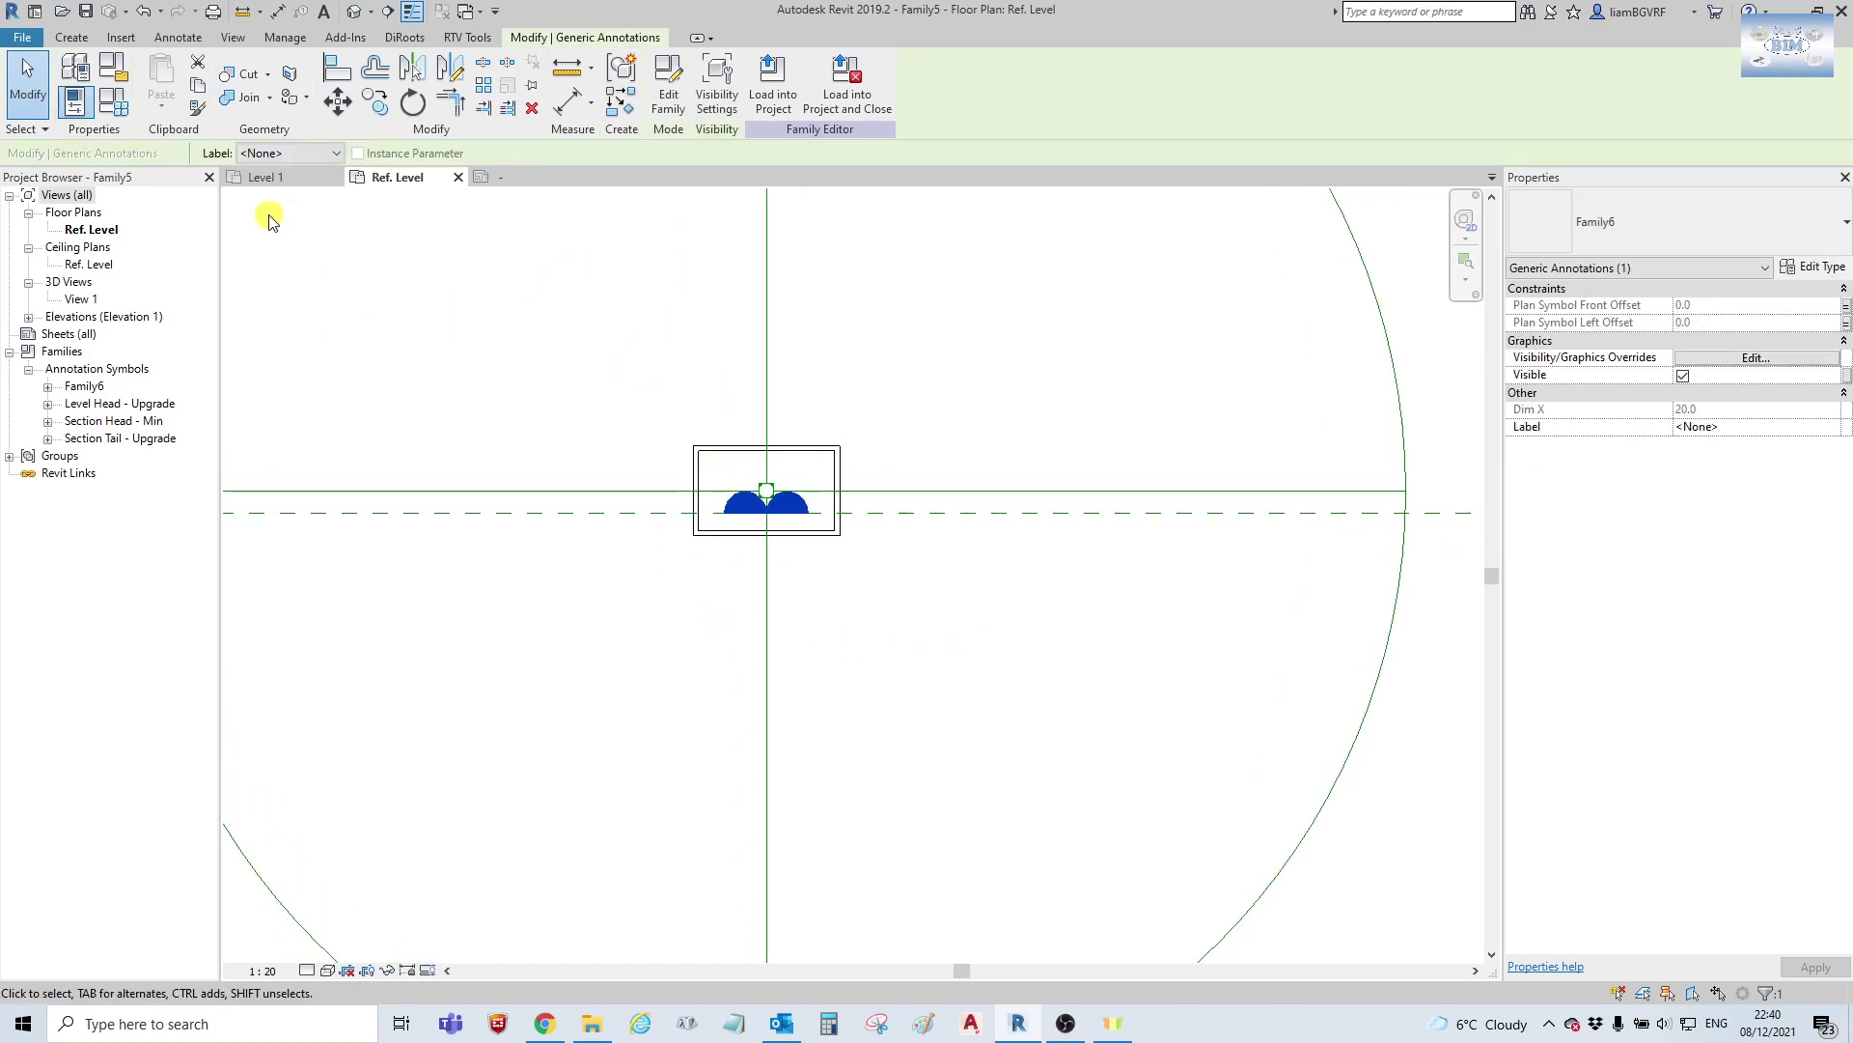
left_click(129, 108)
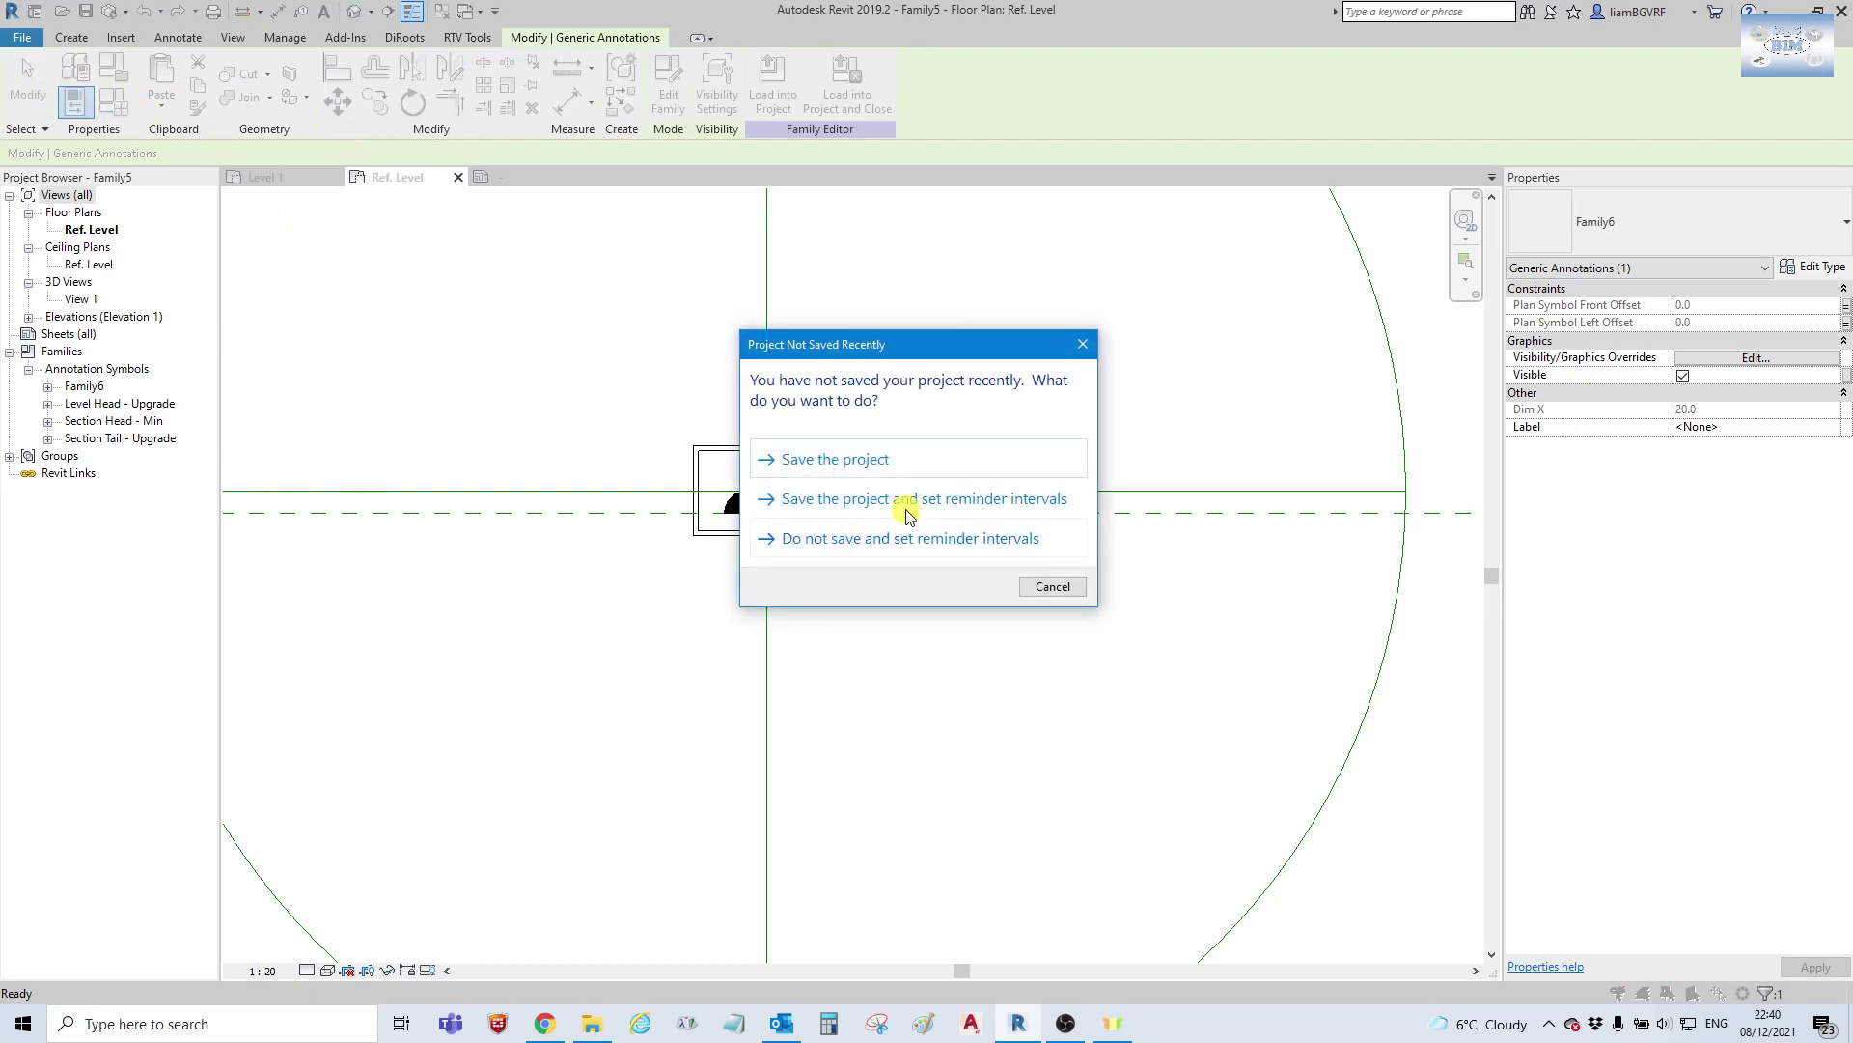
left_click(902, 611)
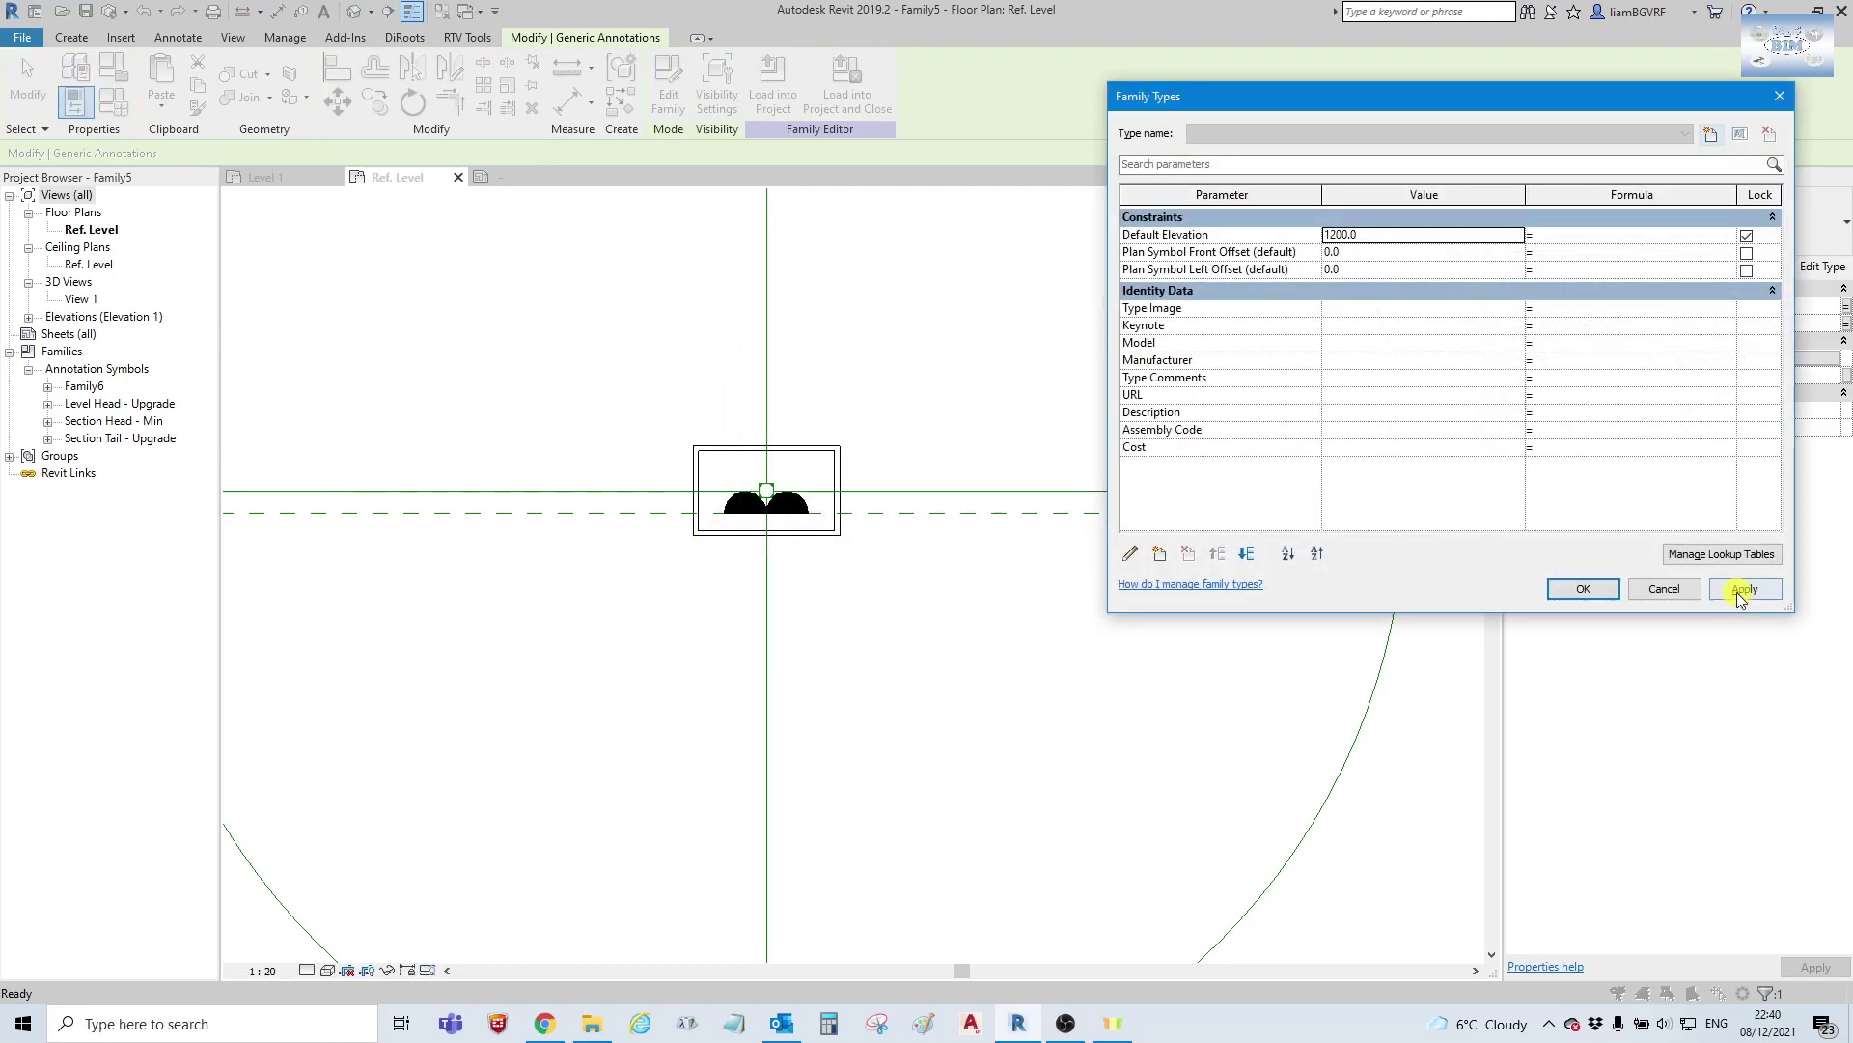
left_click(1662, 589)
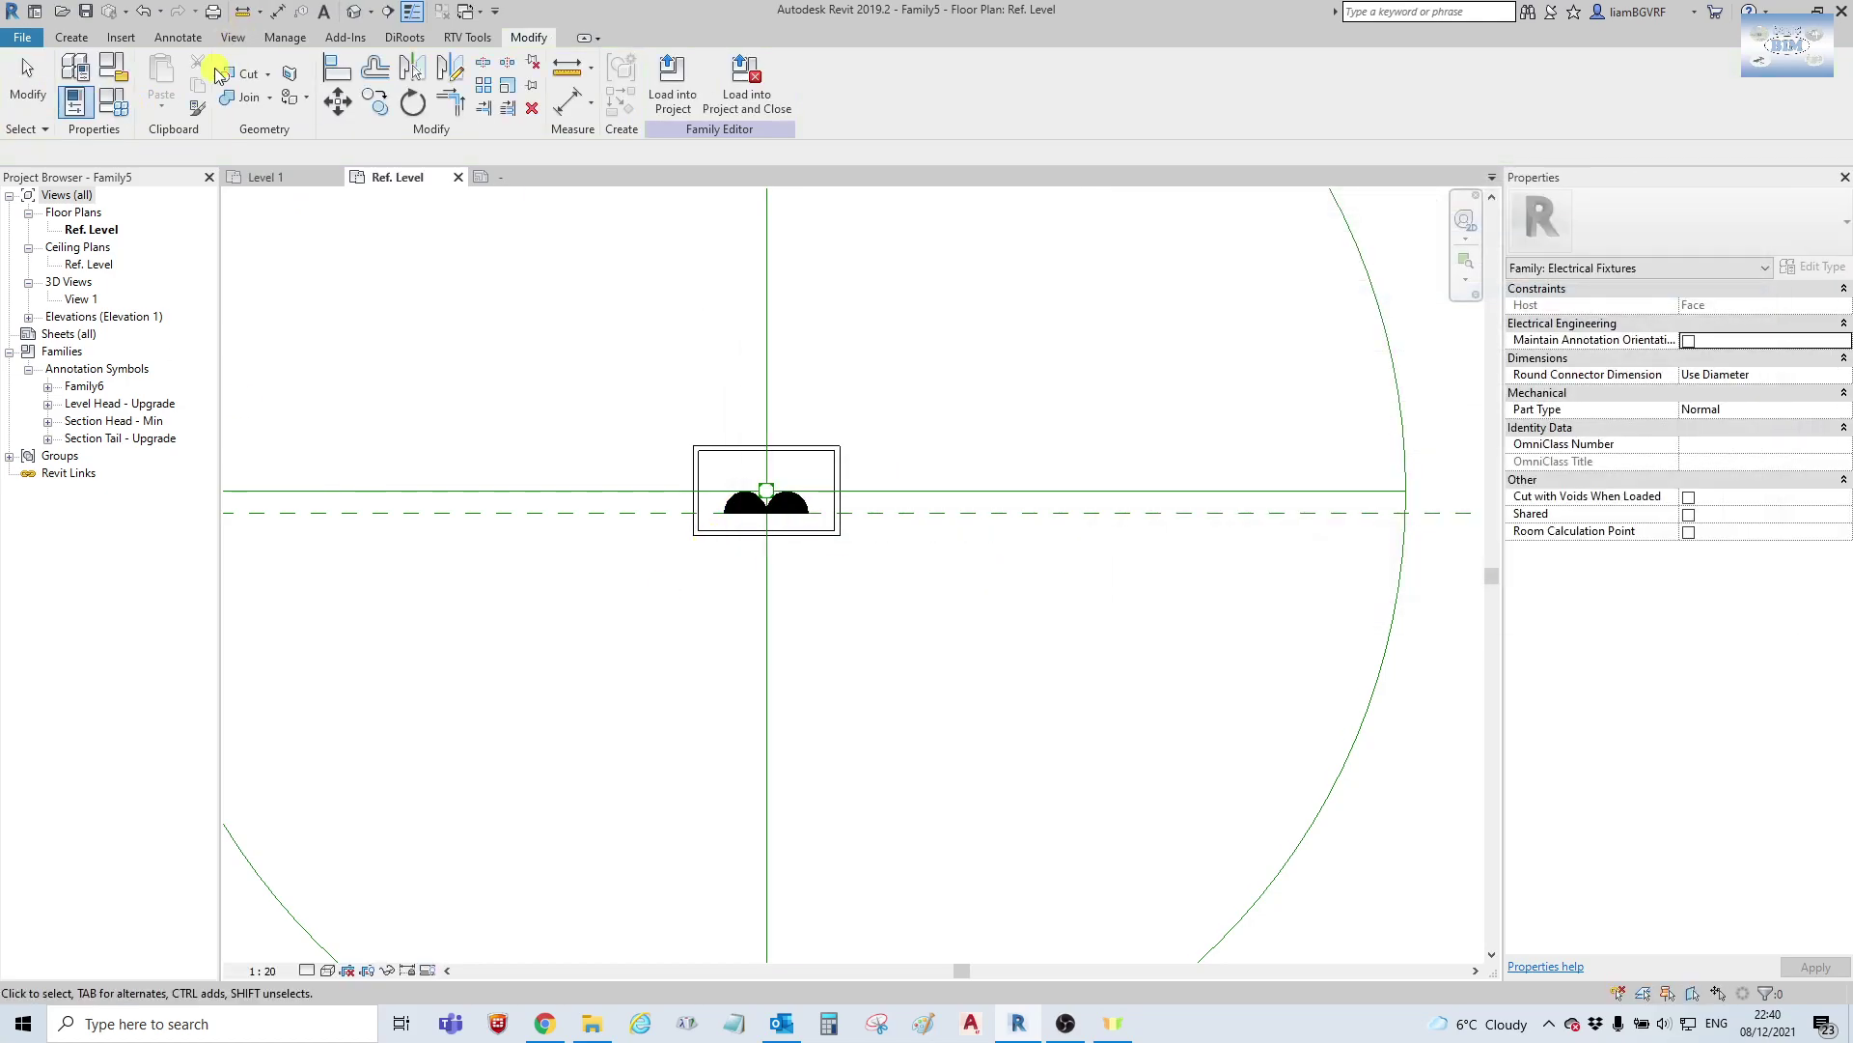
Enable Maintain Annotation Orientation in the electrical fixture family's category and parameter settings.
left_click(113, 67)
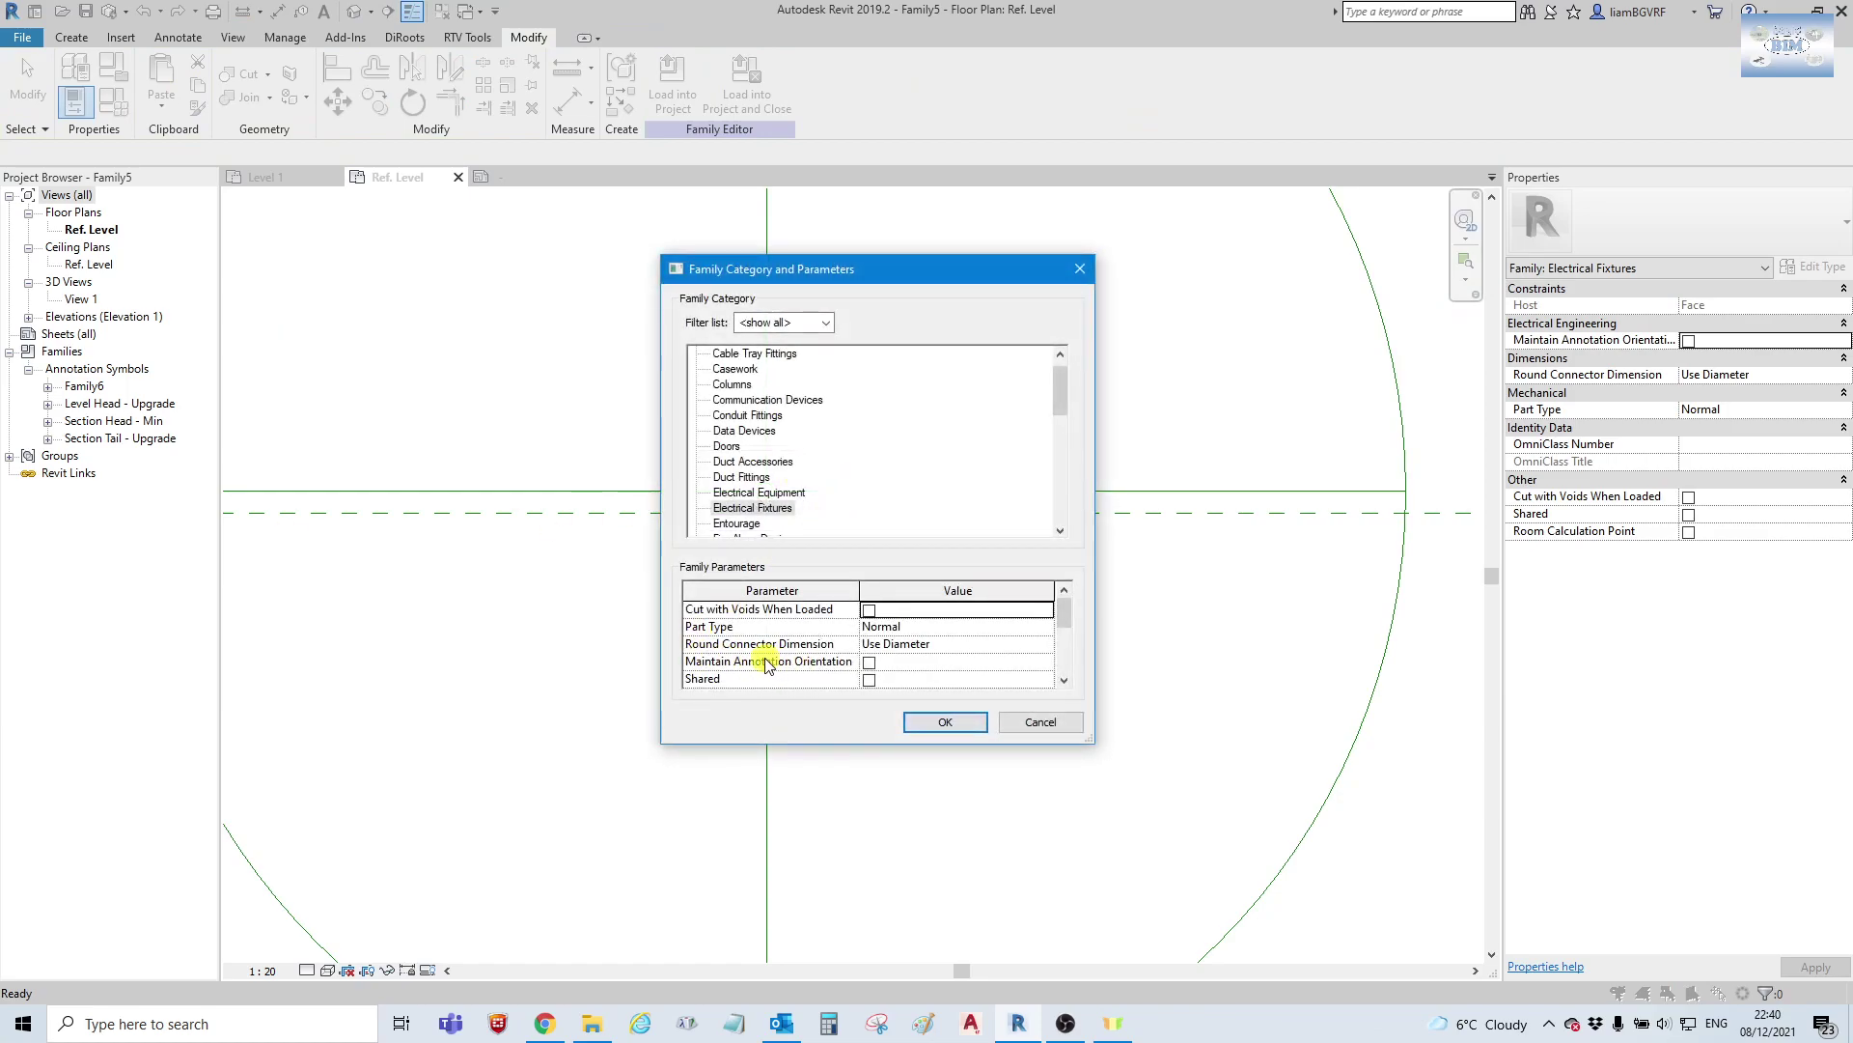
left_click(869, 662)
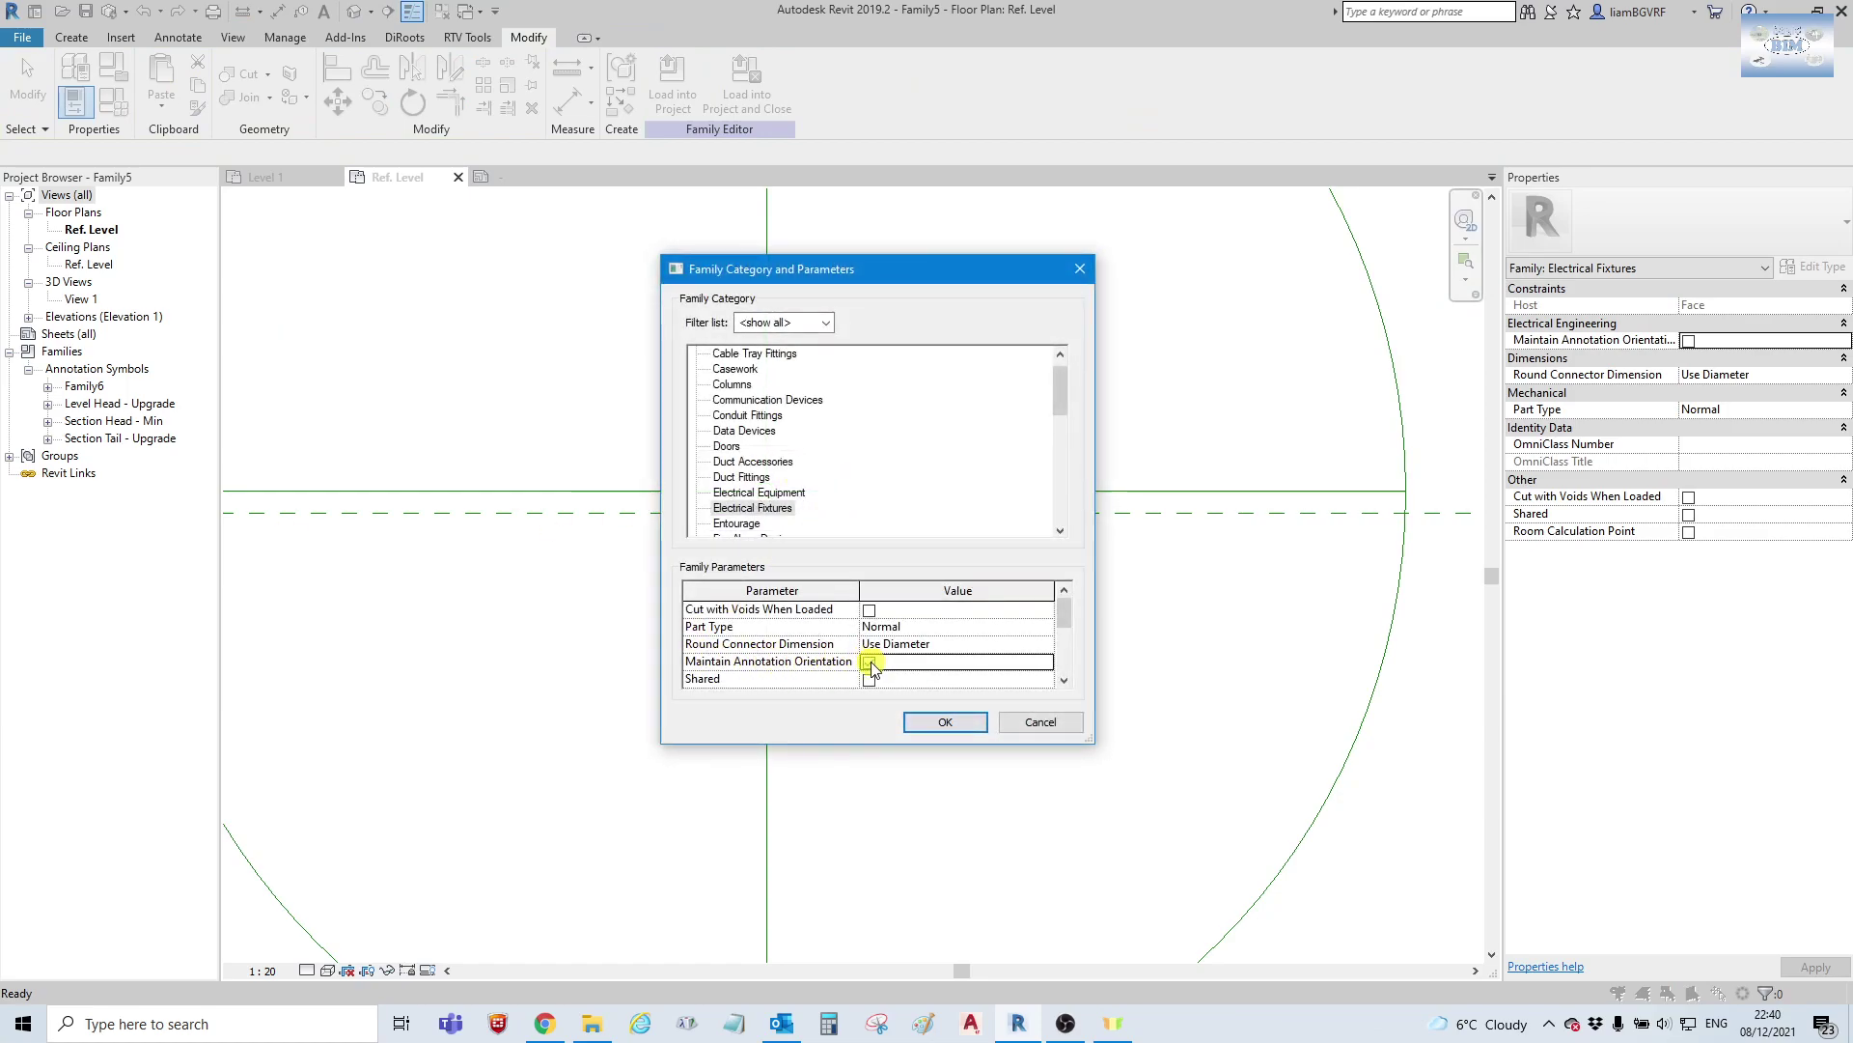
left_click(933, 724)
Load the electrical fixture family into RAC_basic_sample_project.rvt only.
left_click(687, 104)
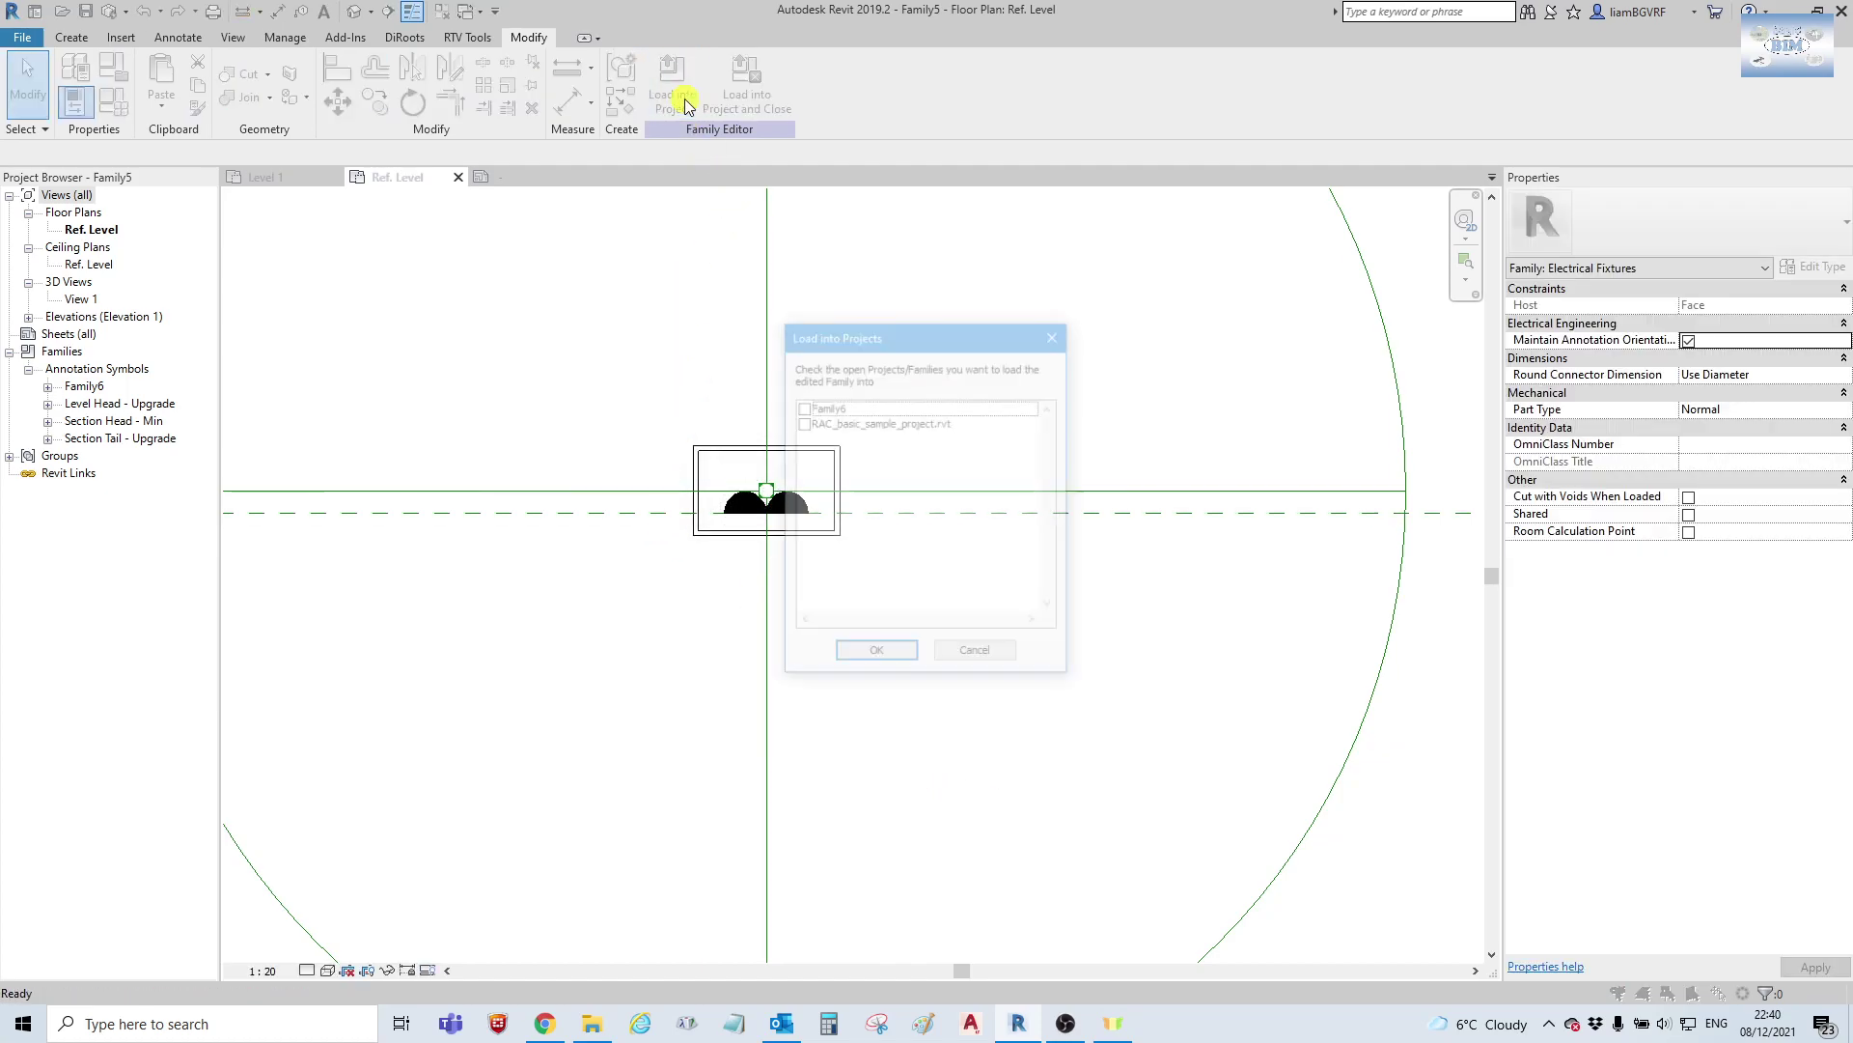
left_click(801, 424)
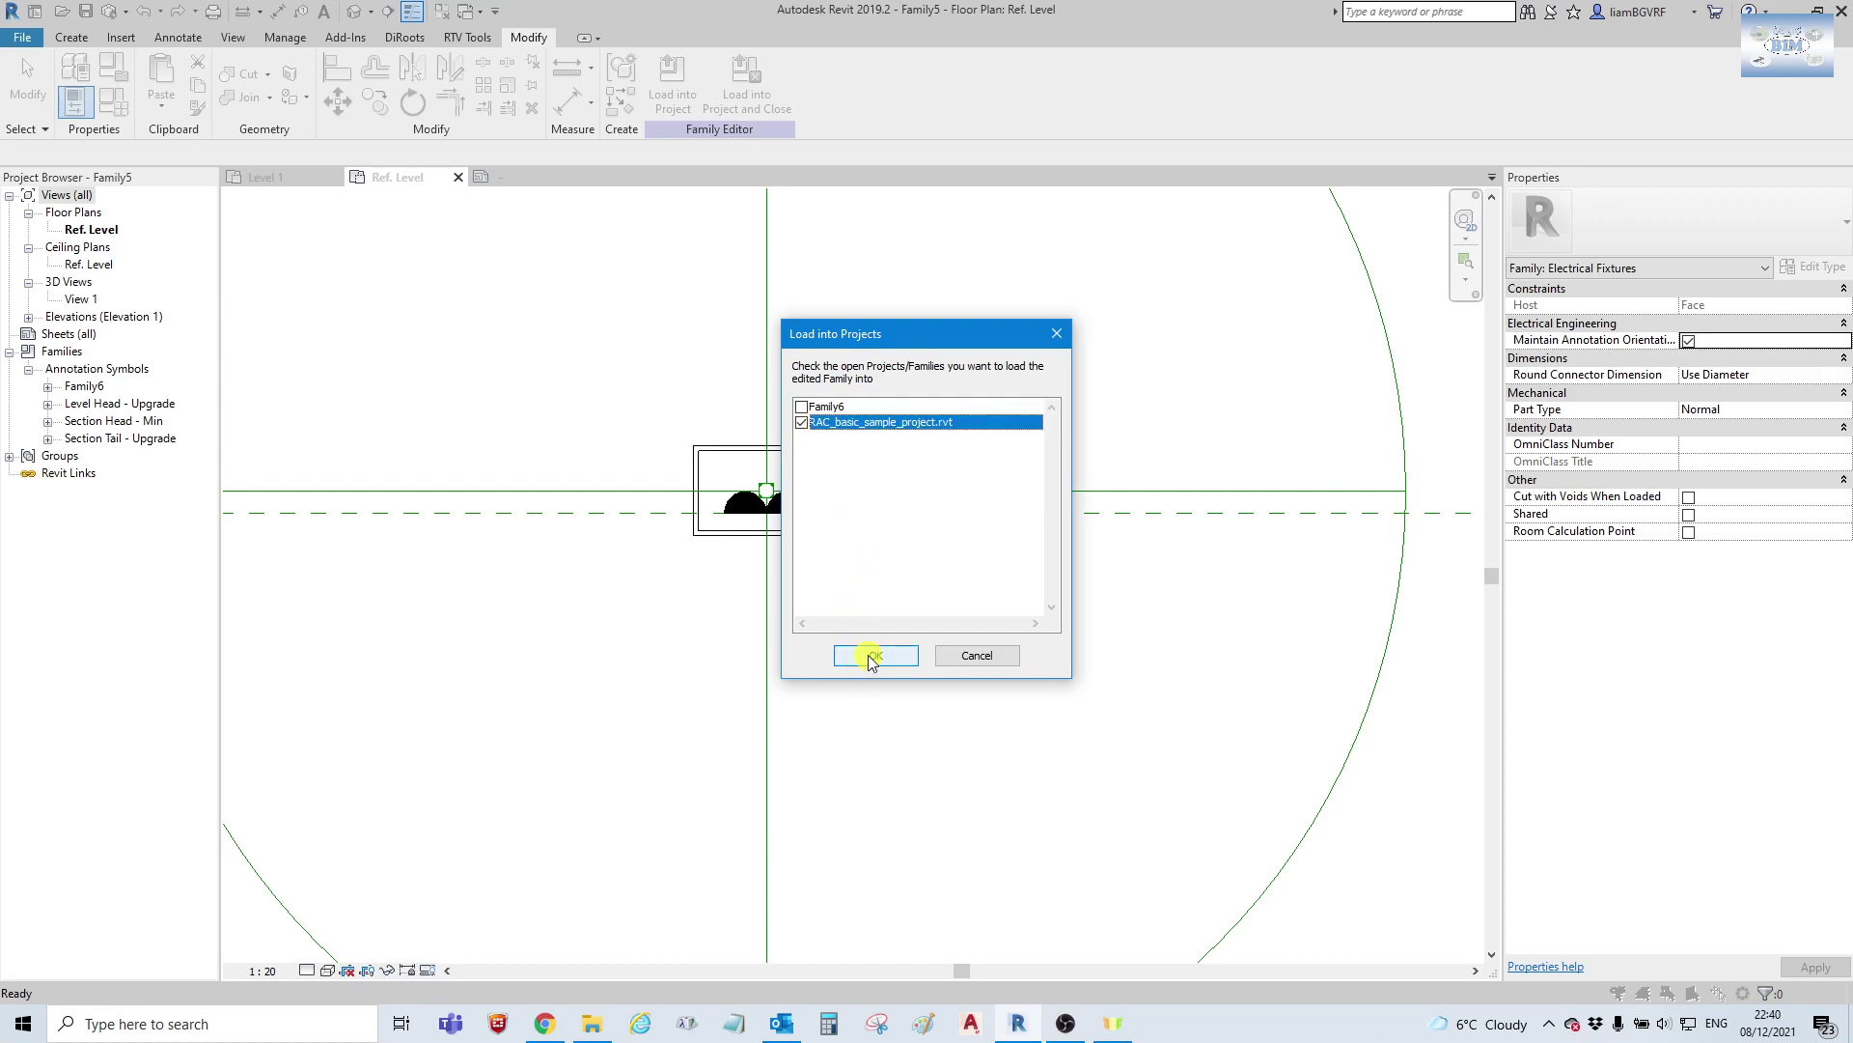
left_click(873, 655)
Place a Family5 fixture on the exterior face of the cavity wall below the Laundry, near the wall corner, and end placement.
scroll(789, 512, "up", 3)
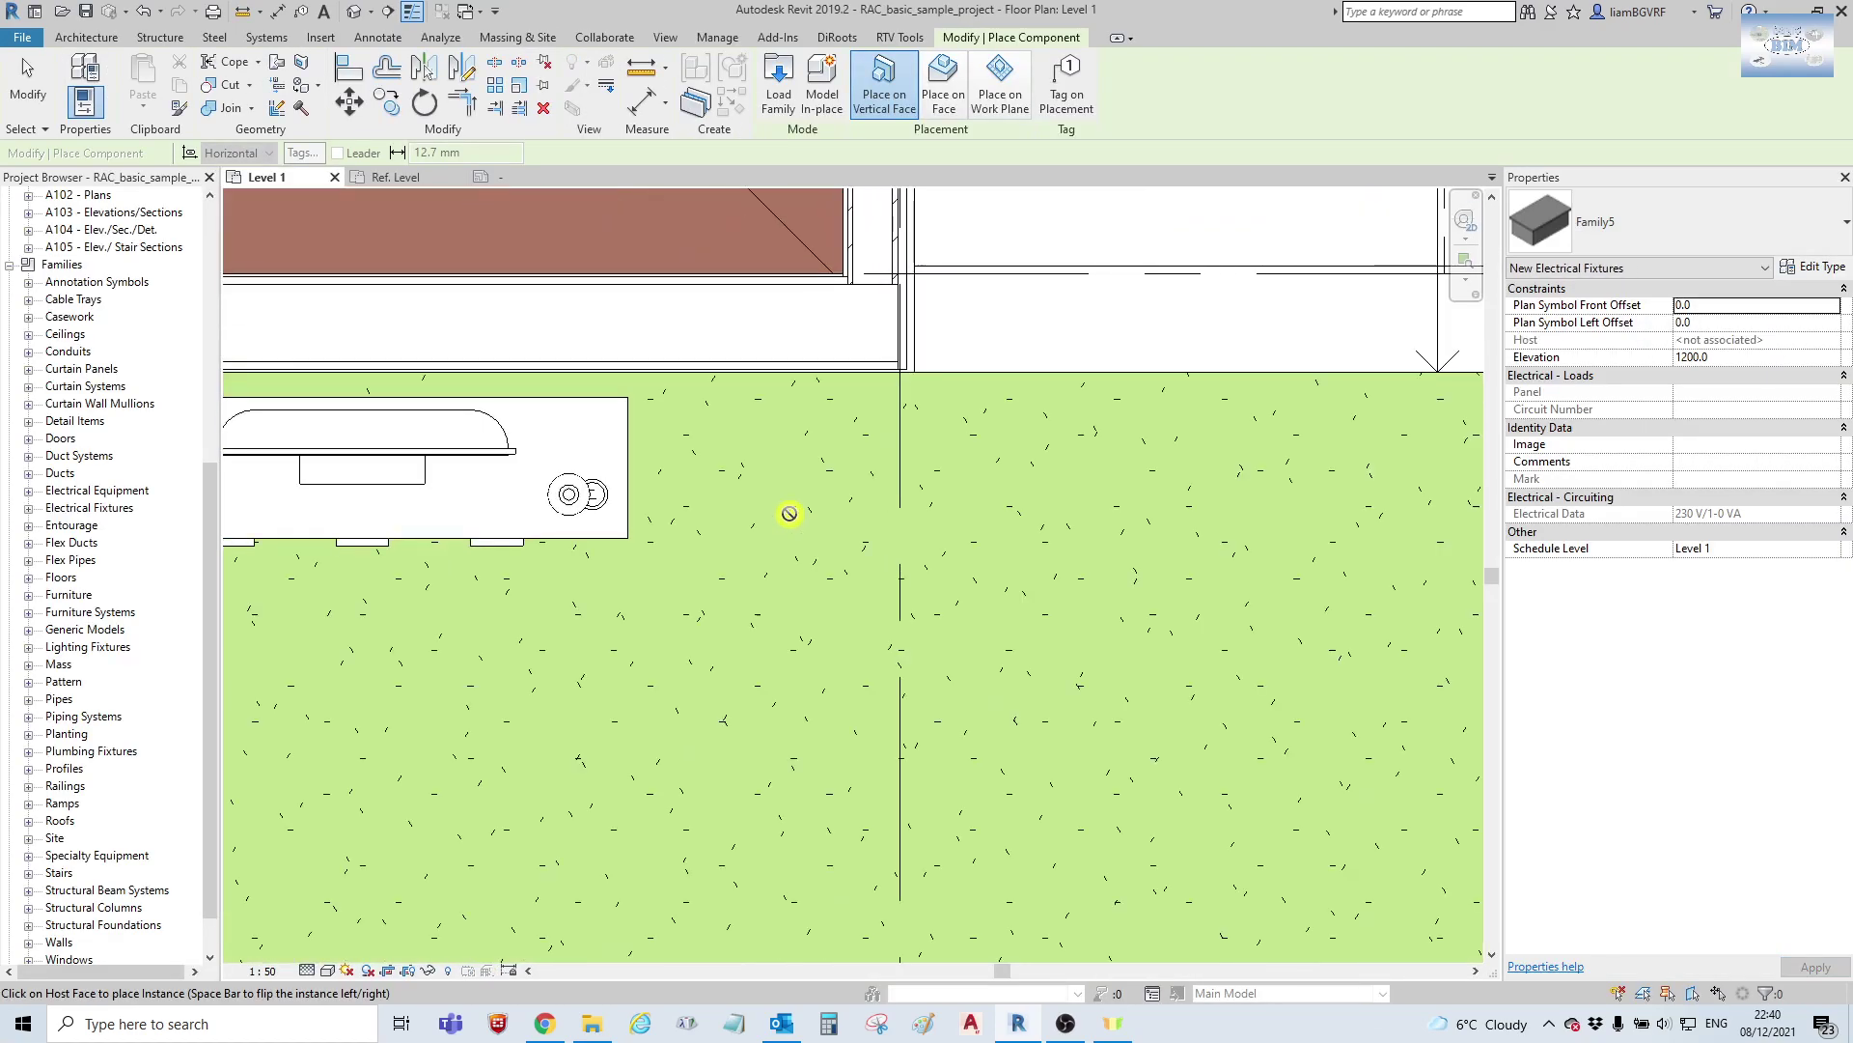
scroll(740, 463, "up", 1)
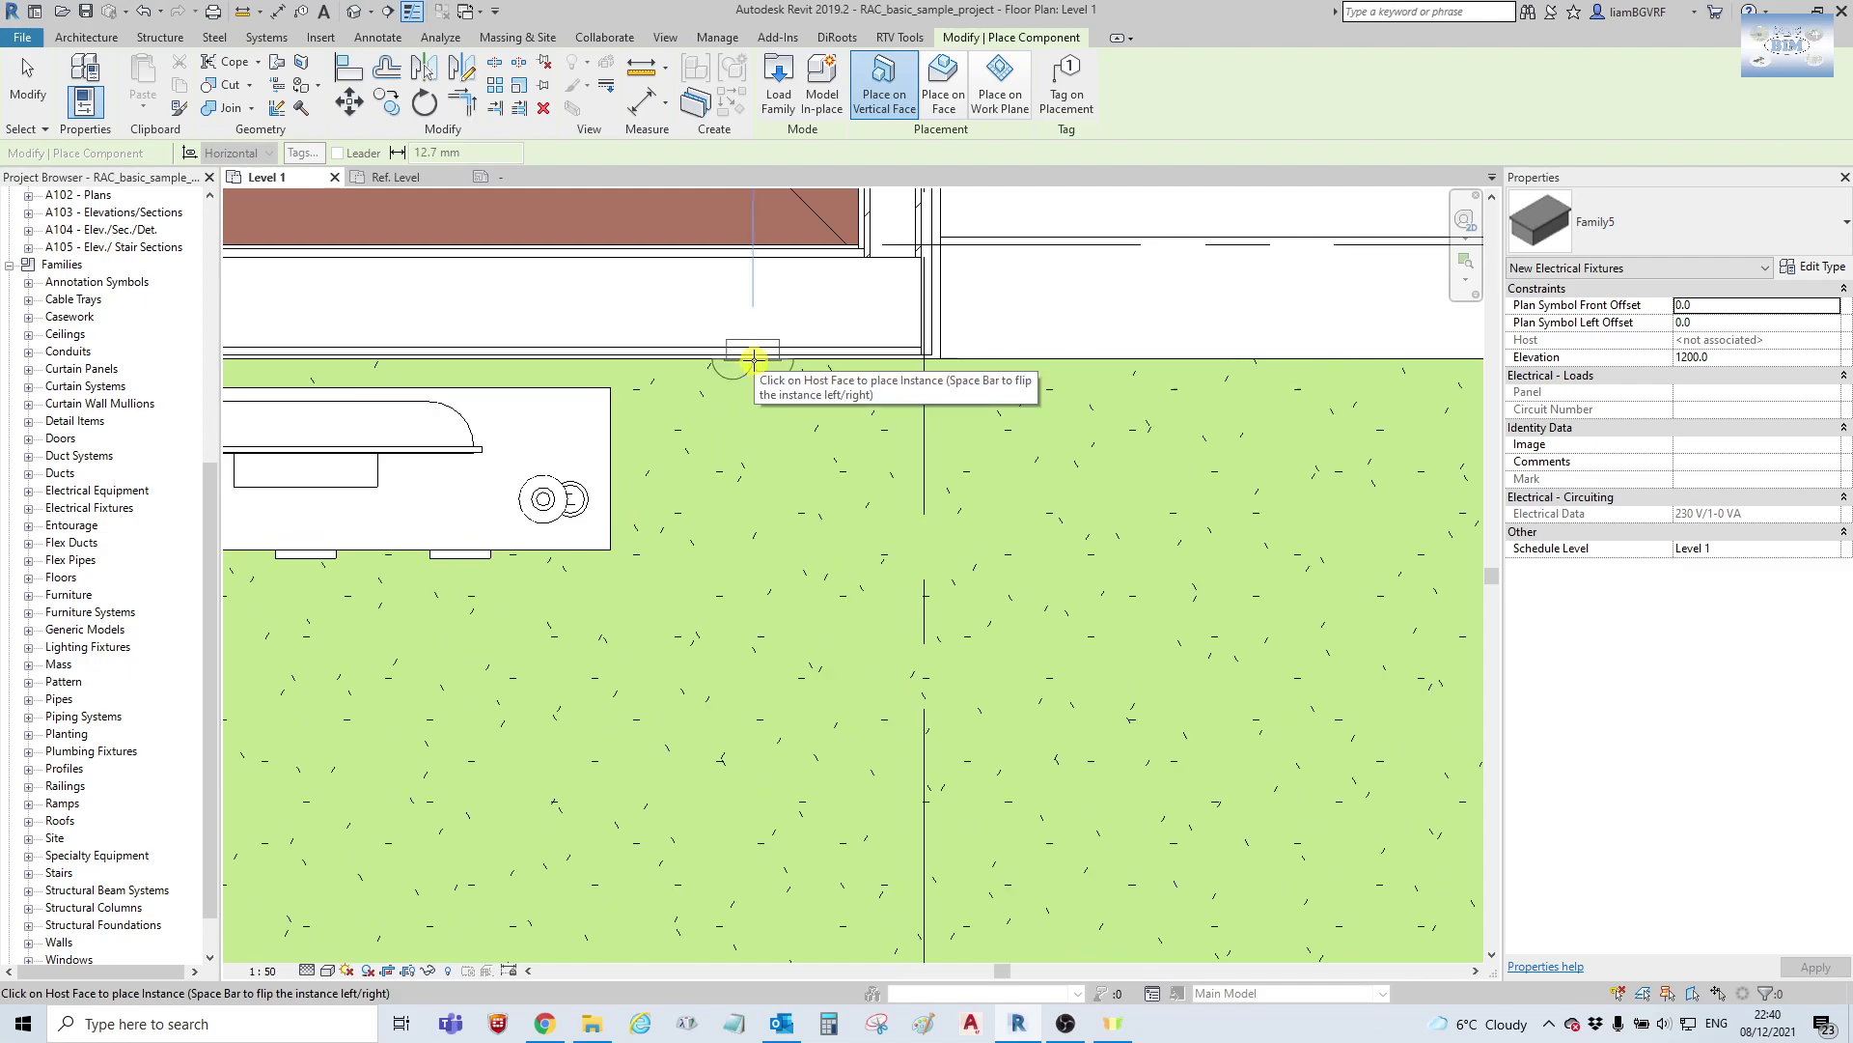
left_click(753, 361)
key("Escape")
key("Escape")
left_click(771, 389)
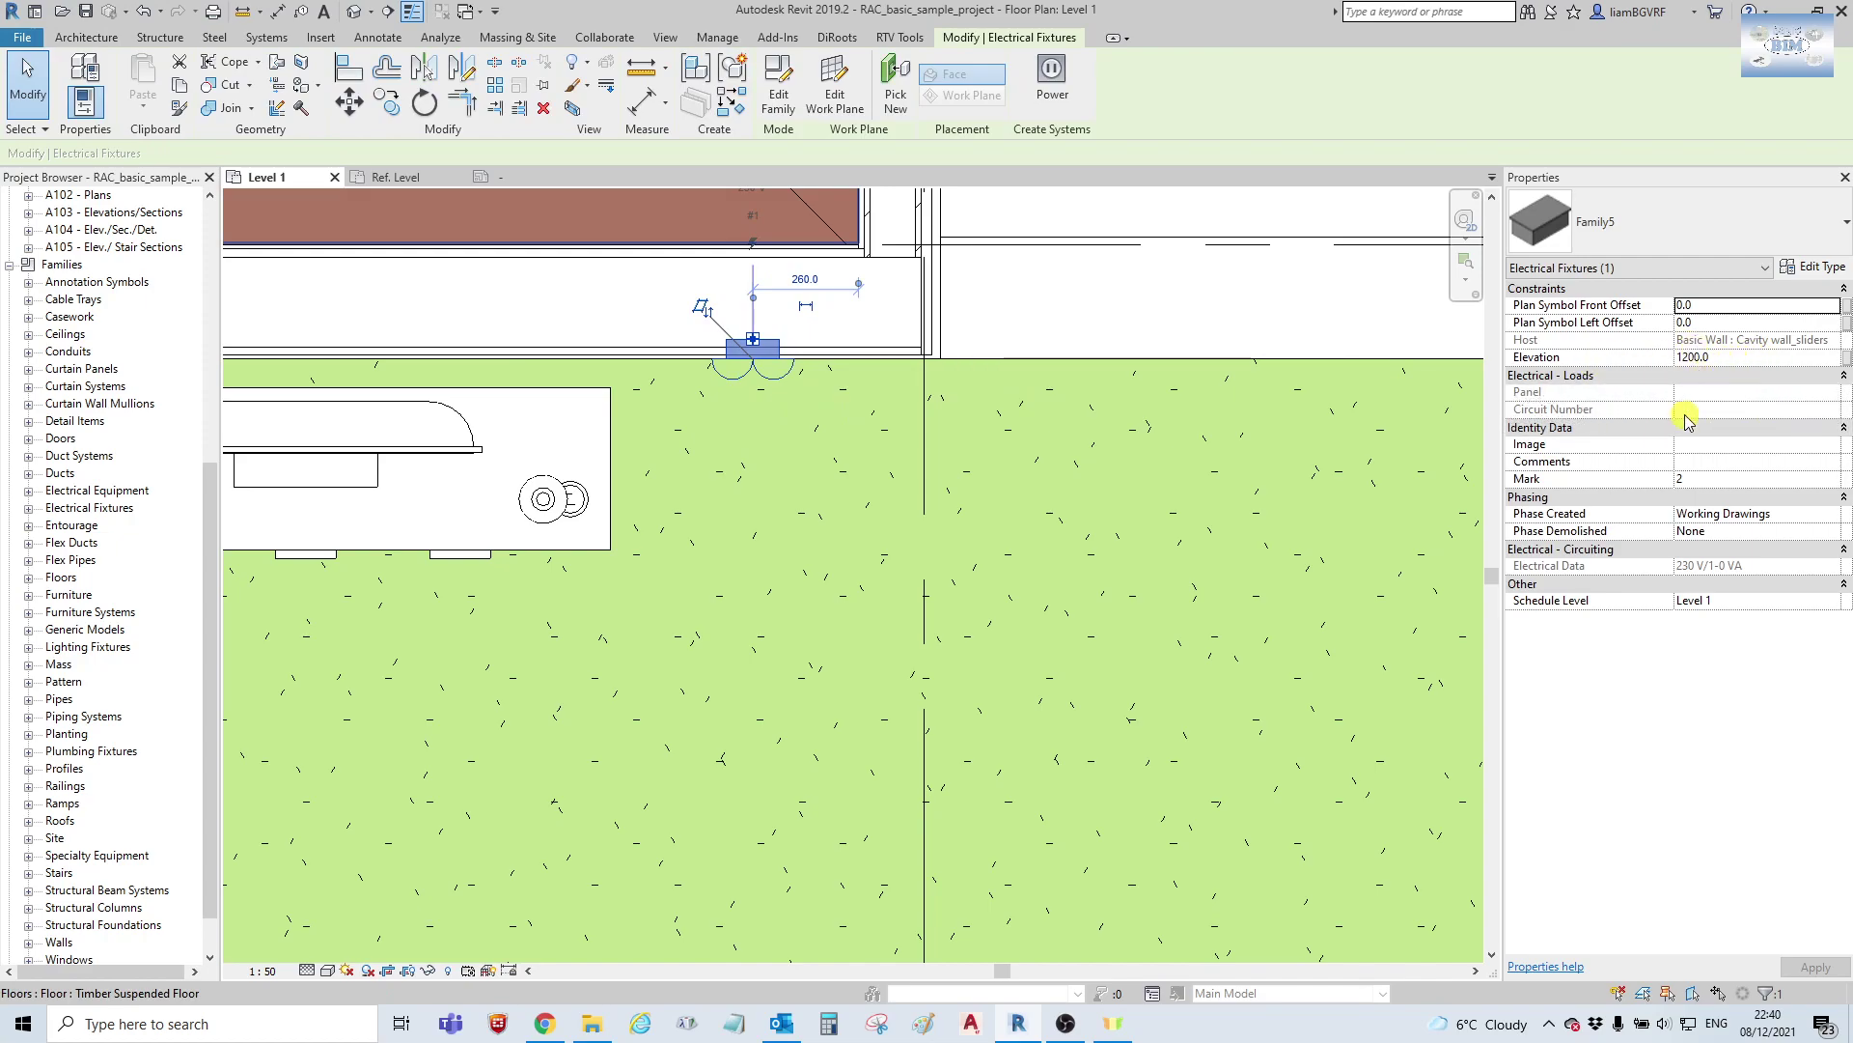
key("Escape")
Create a similar Family5 fixture on the same wall face, between the first fixture and the wall corner, and end placement.
scroll(780, 376, "up", 3)
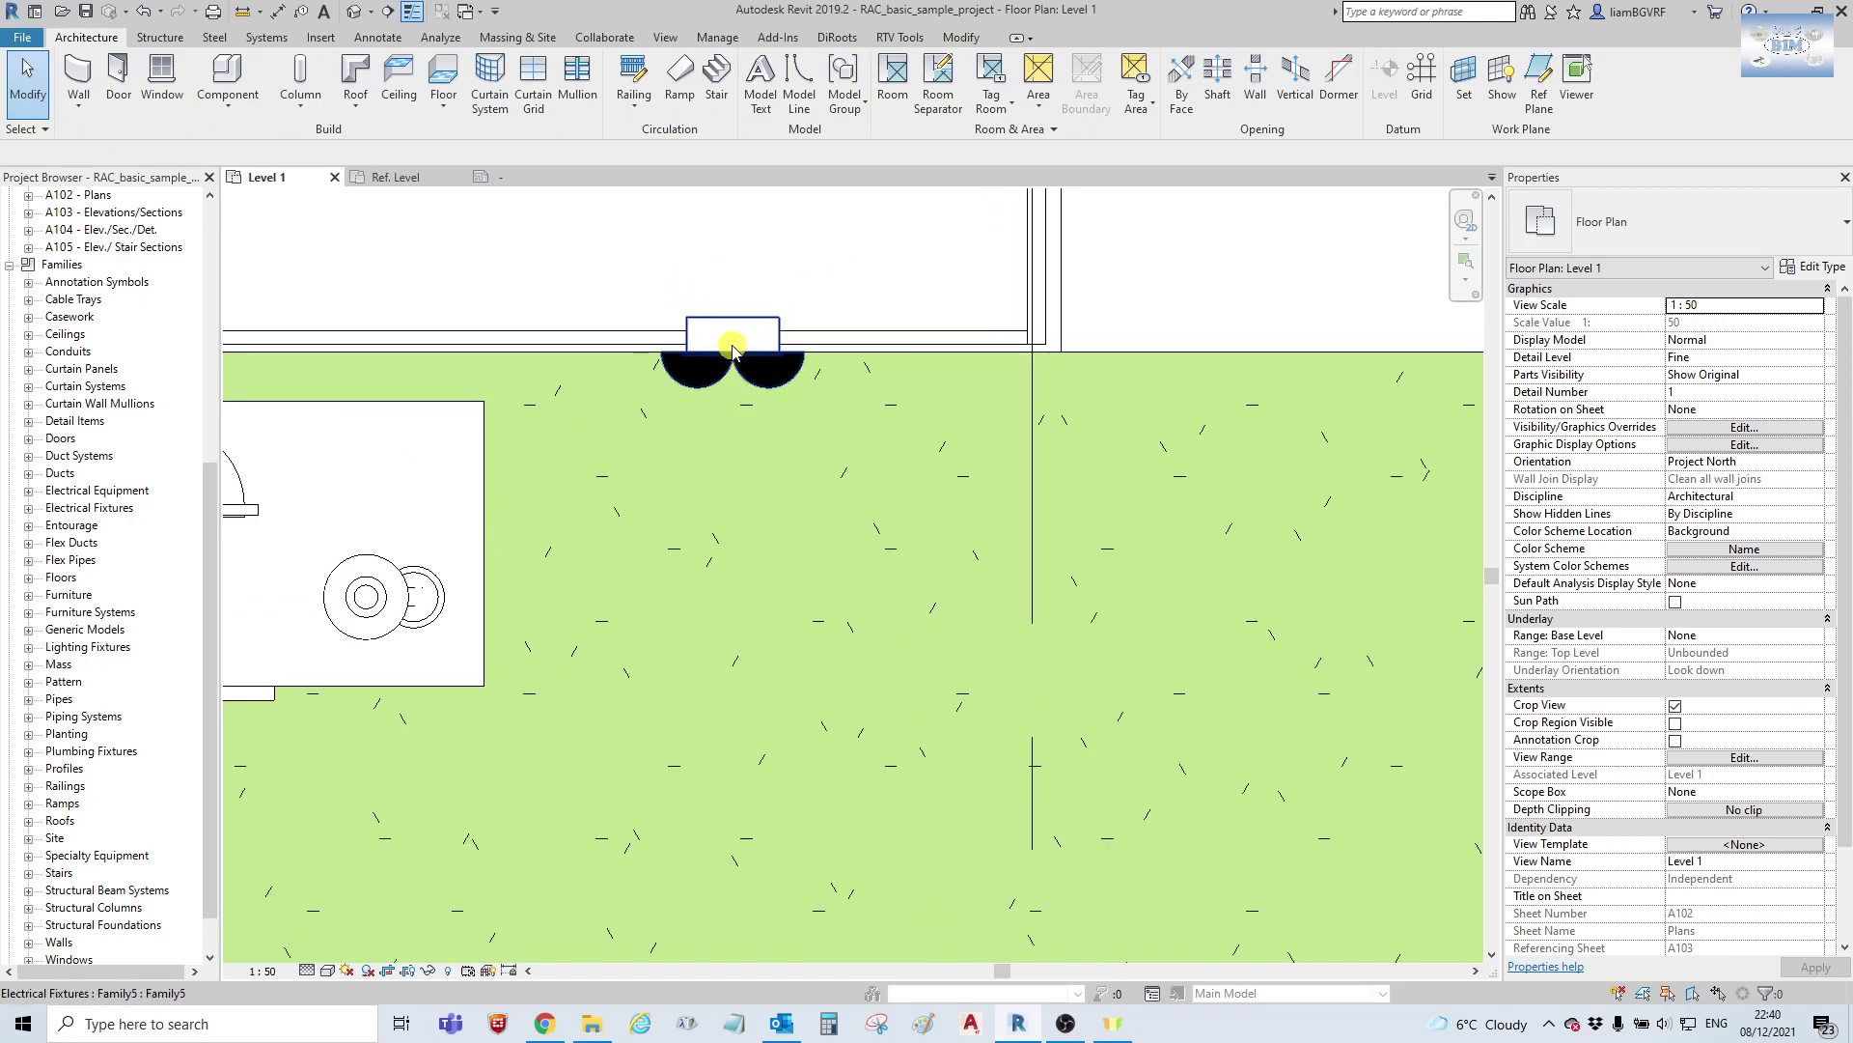
scroll(732, 350, "down", 2)
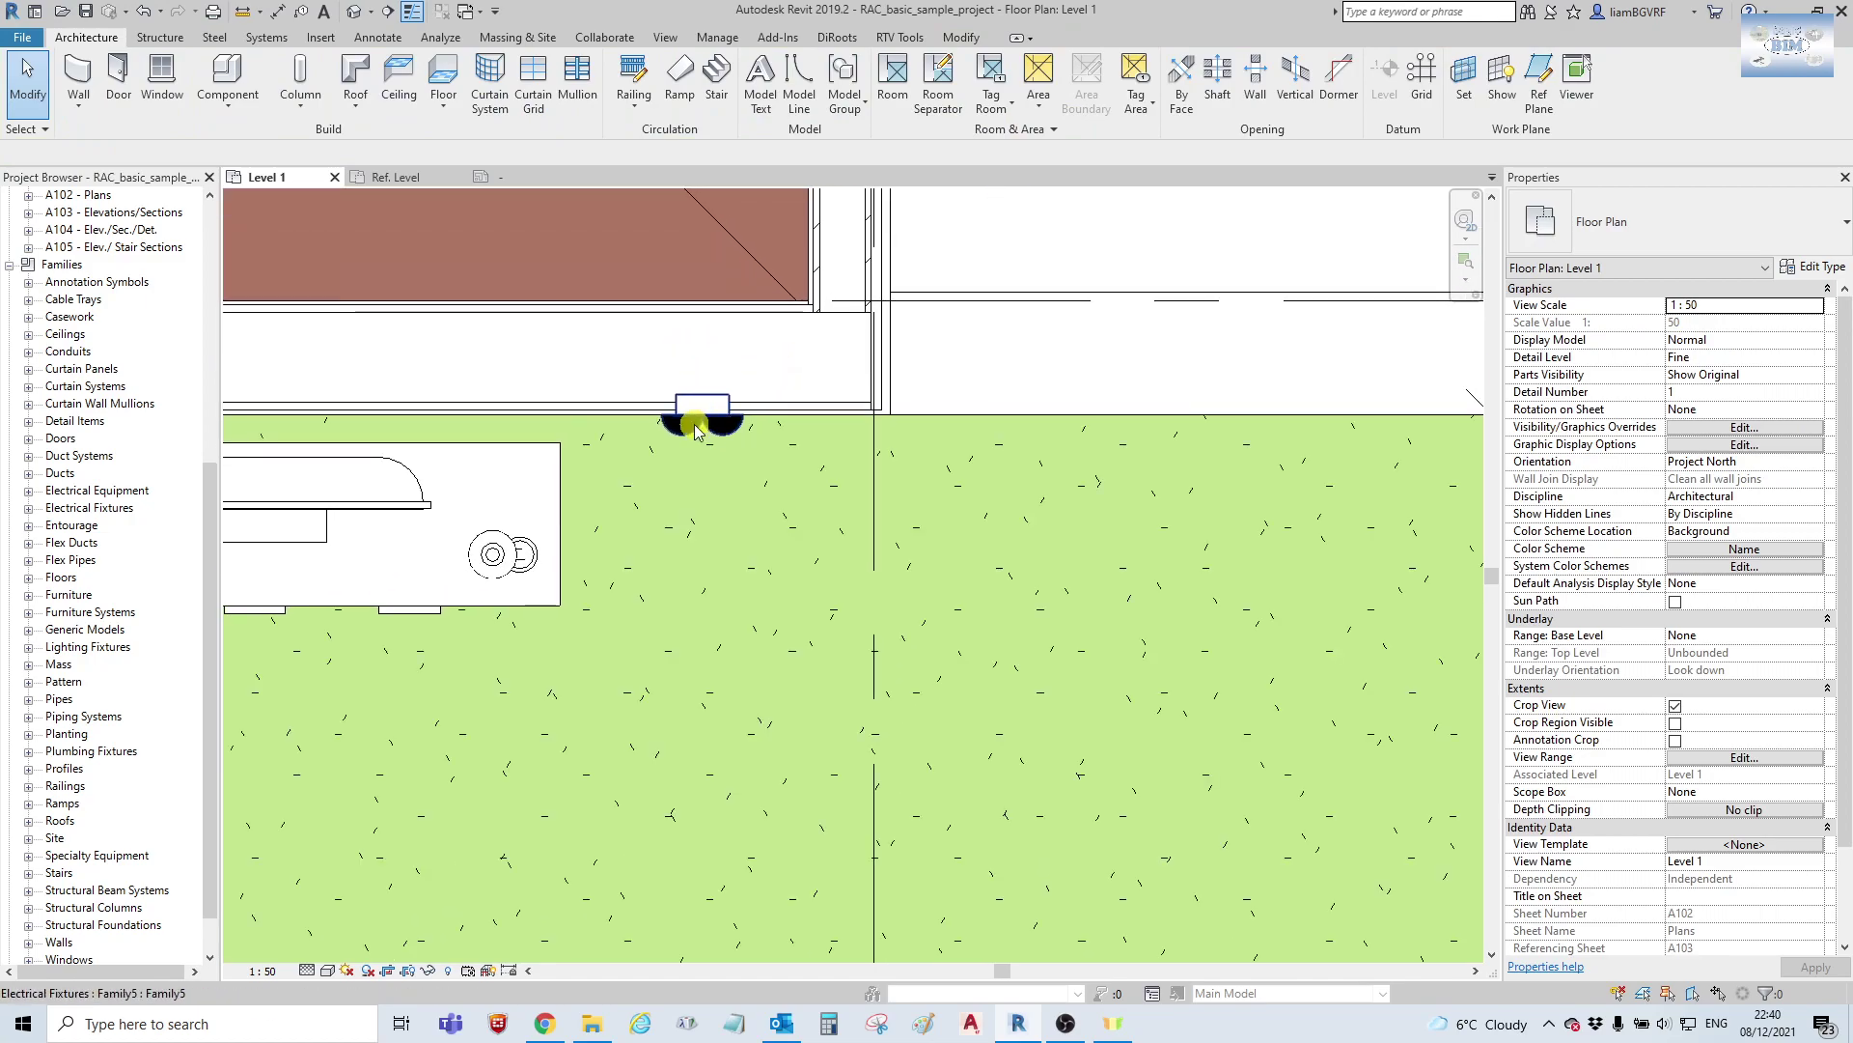
scroll(676, 427, "up", 2)
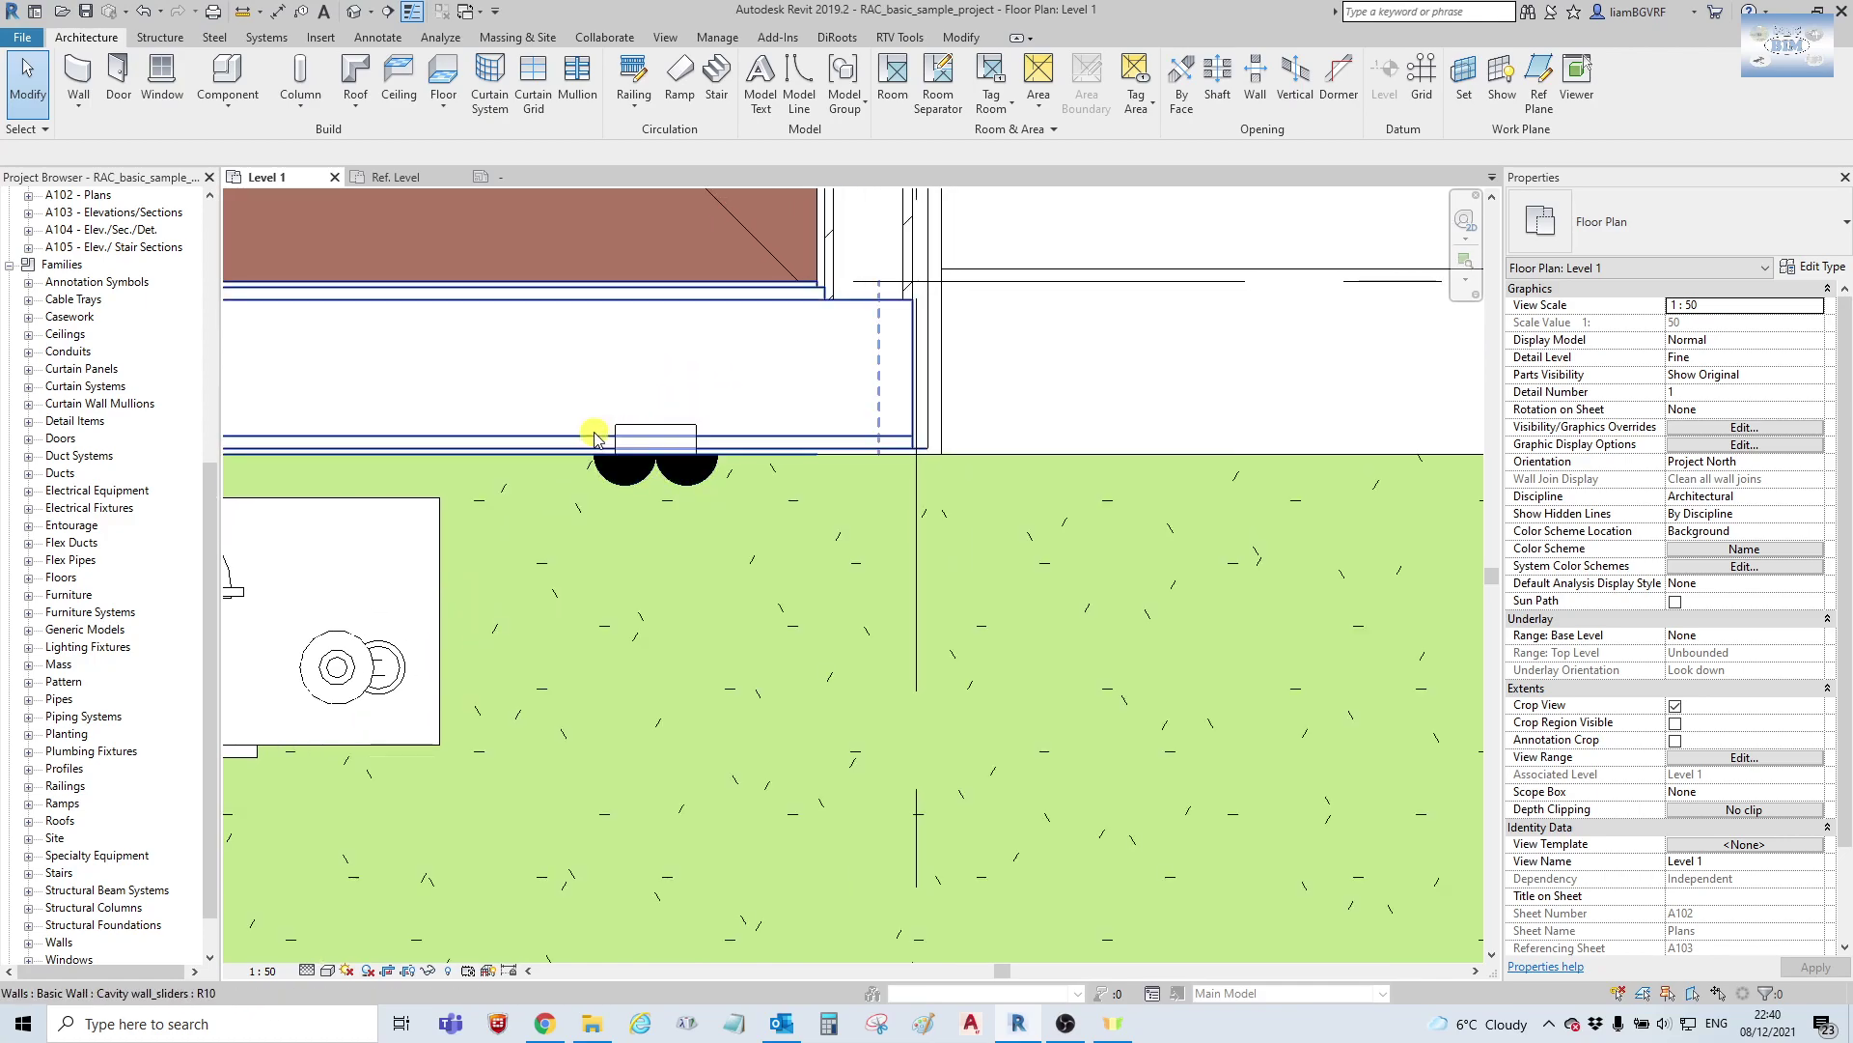
middle_click_drag(686, 511, 612, 525)
left_click(605, 473)
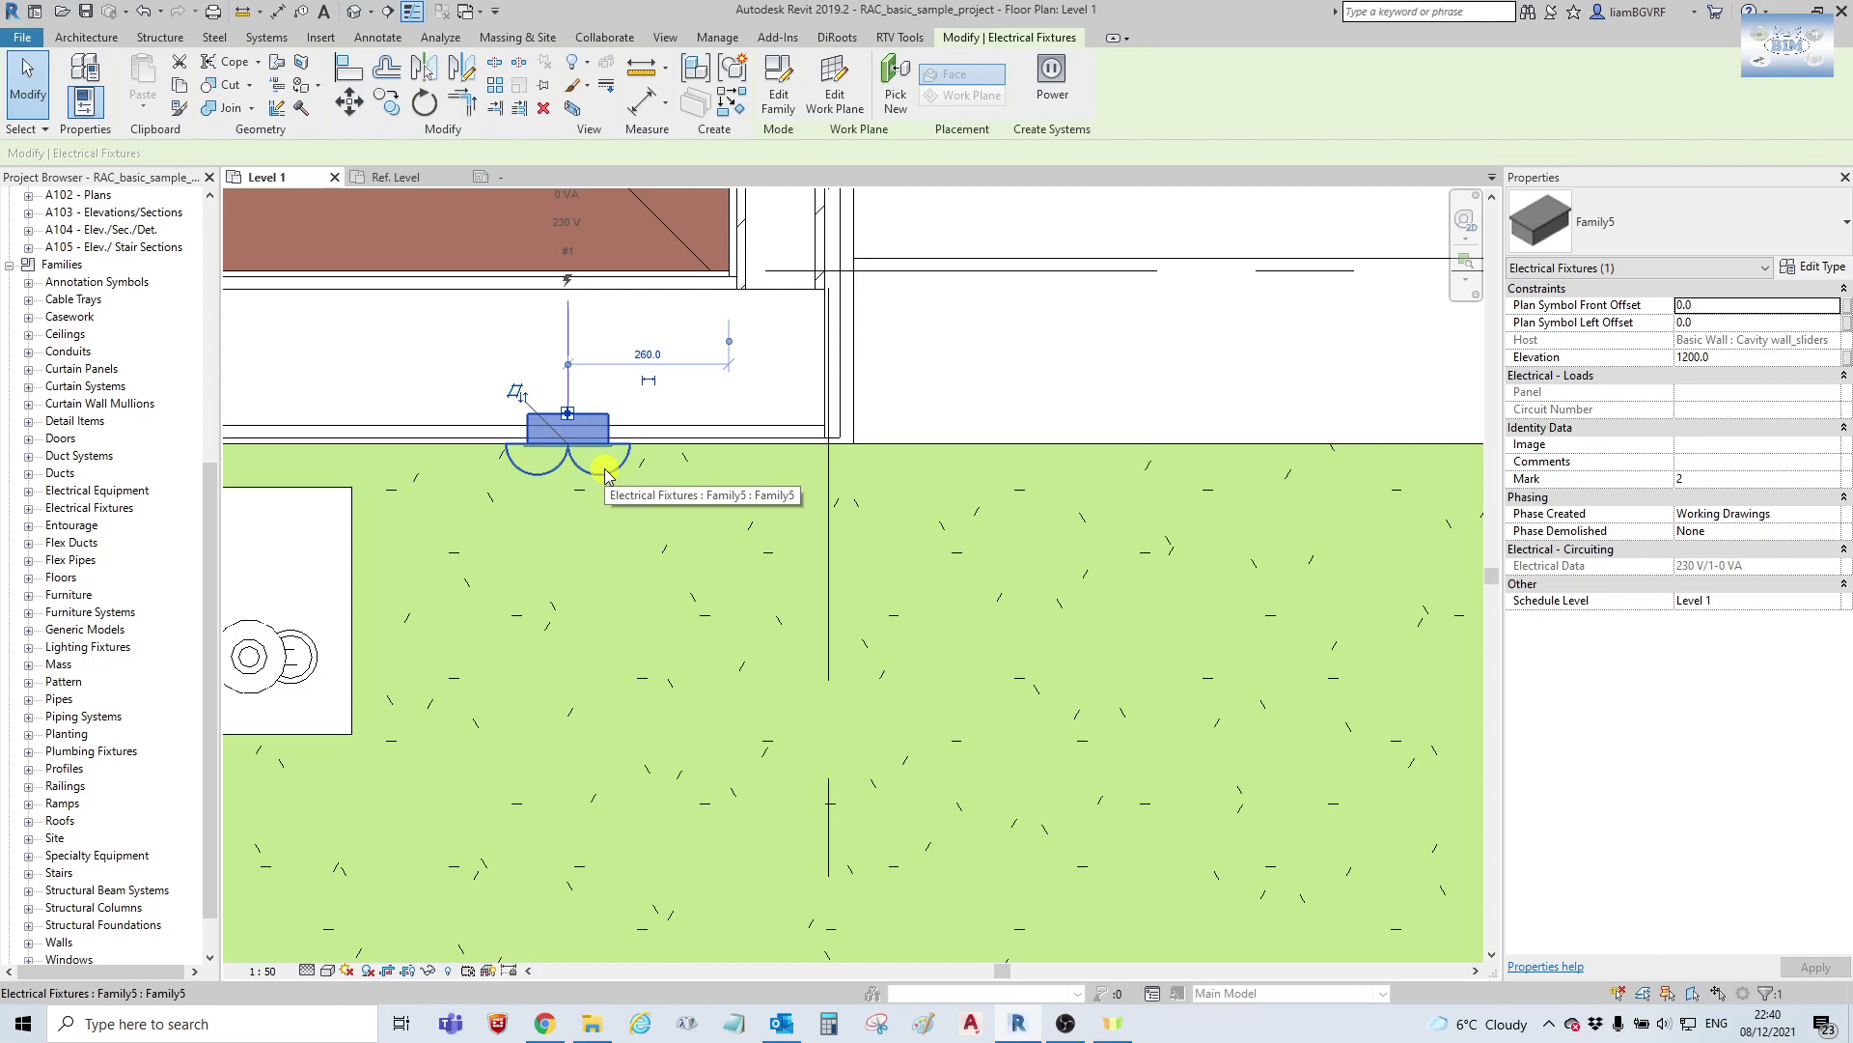
key("c")
key("s")
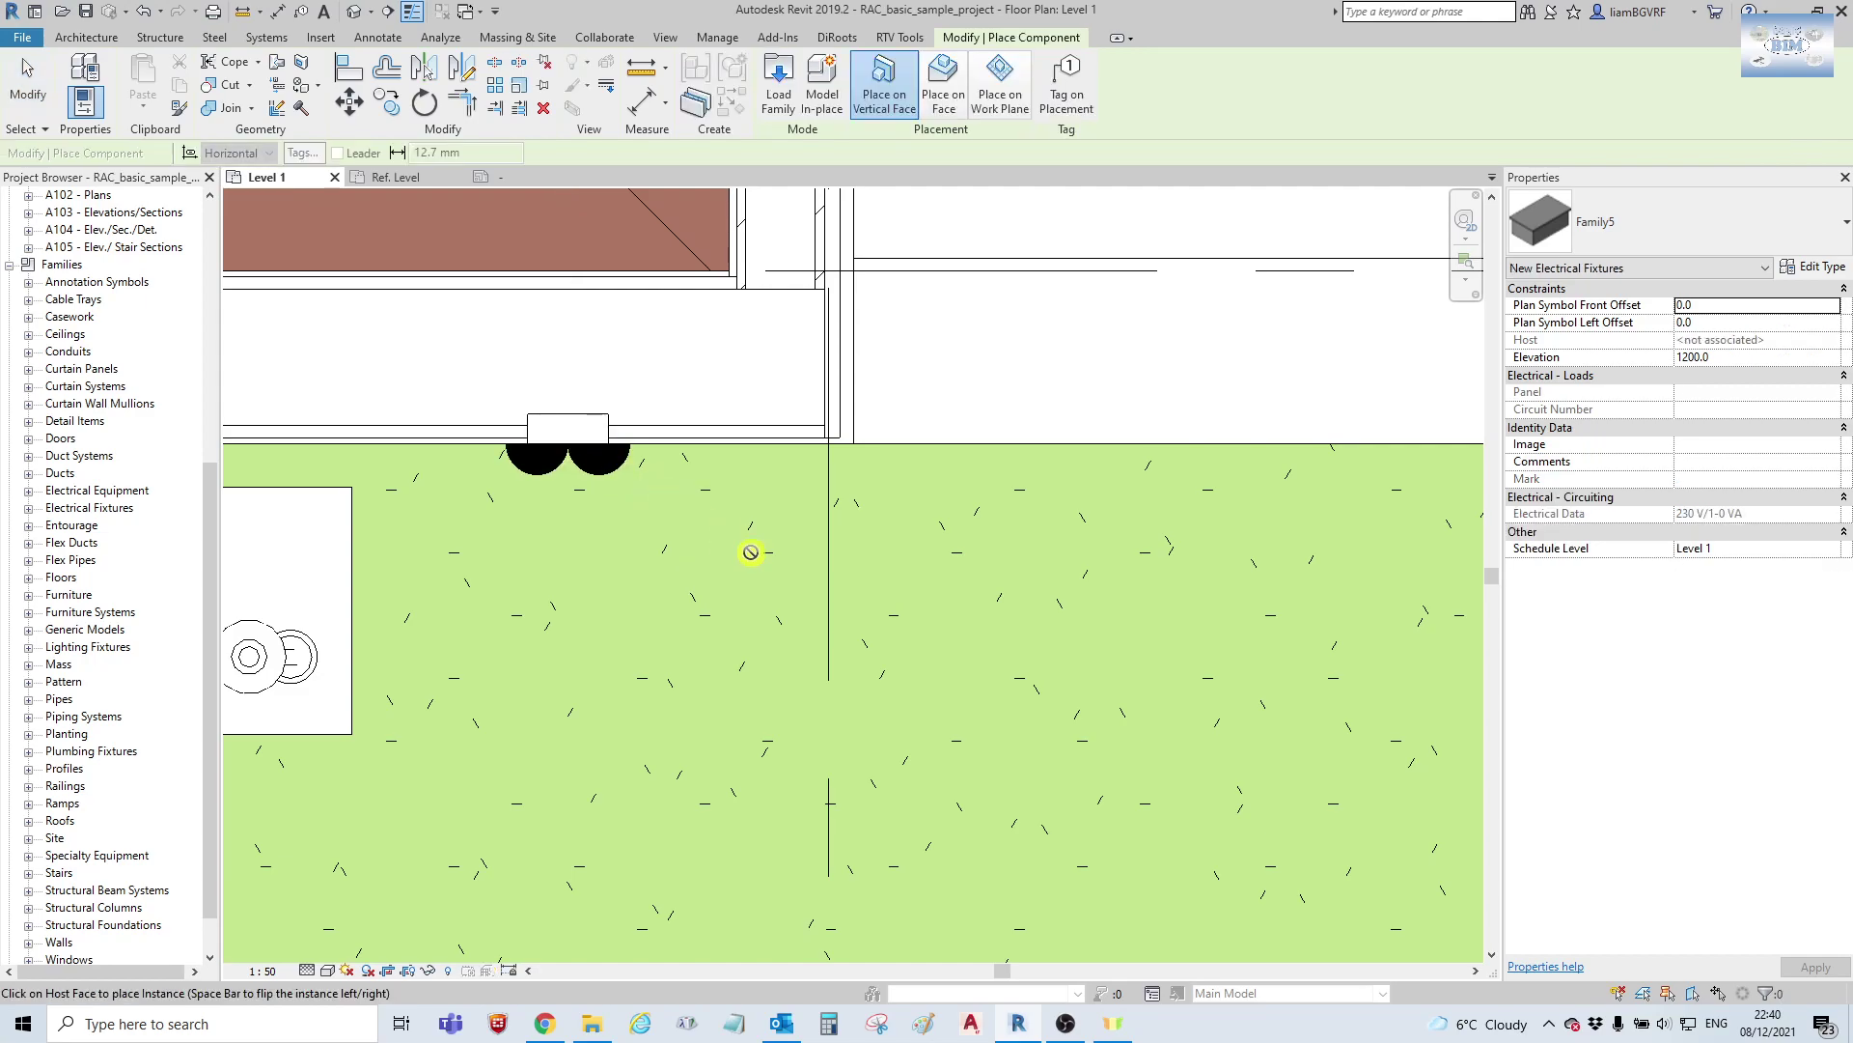
scroll(724, 509, "up", 2)
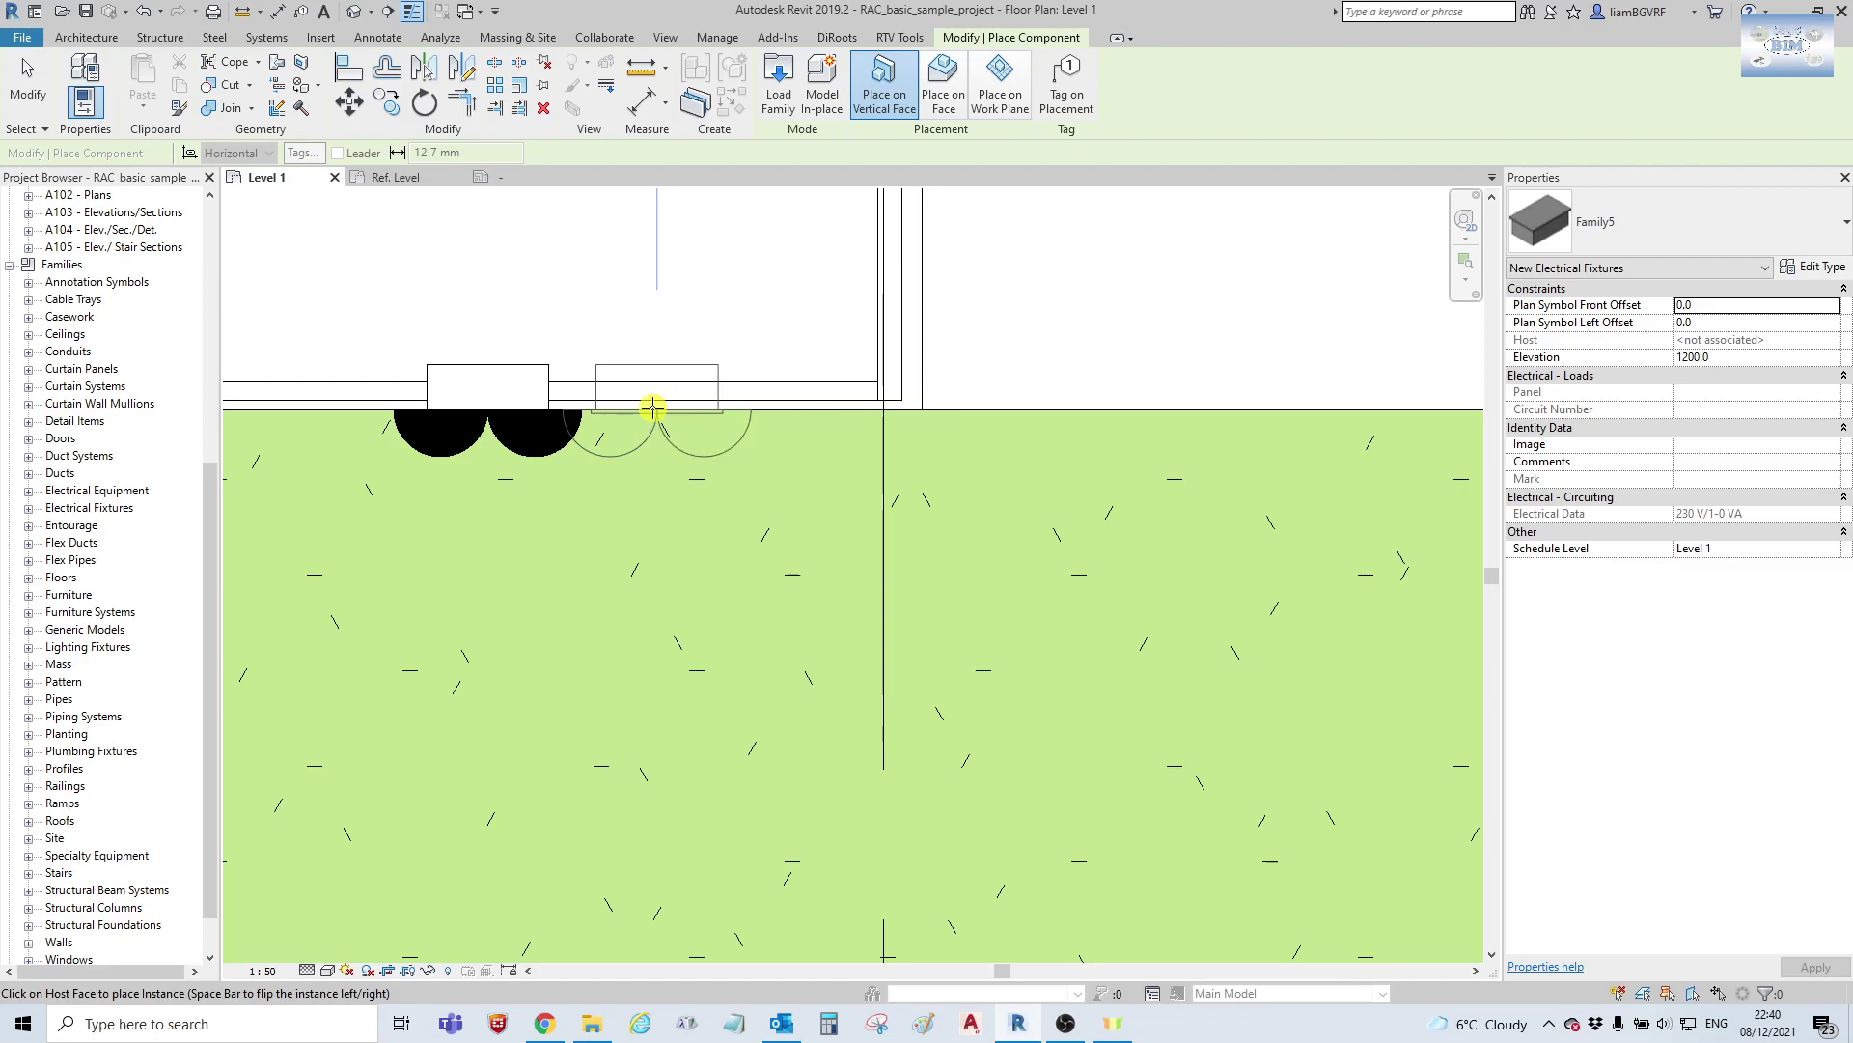
left_click(654, 408)
key("Escape")
key("Escape")
Set the Level 1 plan's view scale to 1:100 and select the first fixture to check its symbol.
left_click(257, 969)
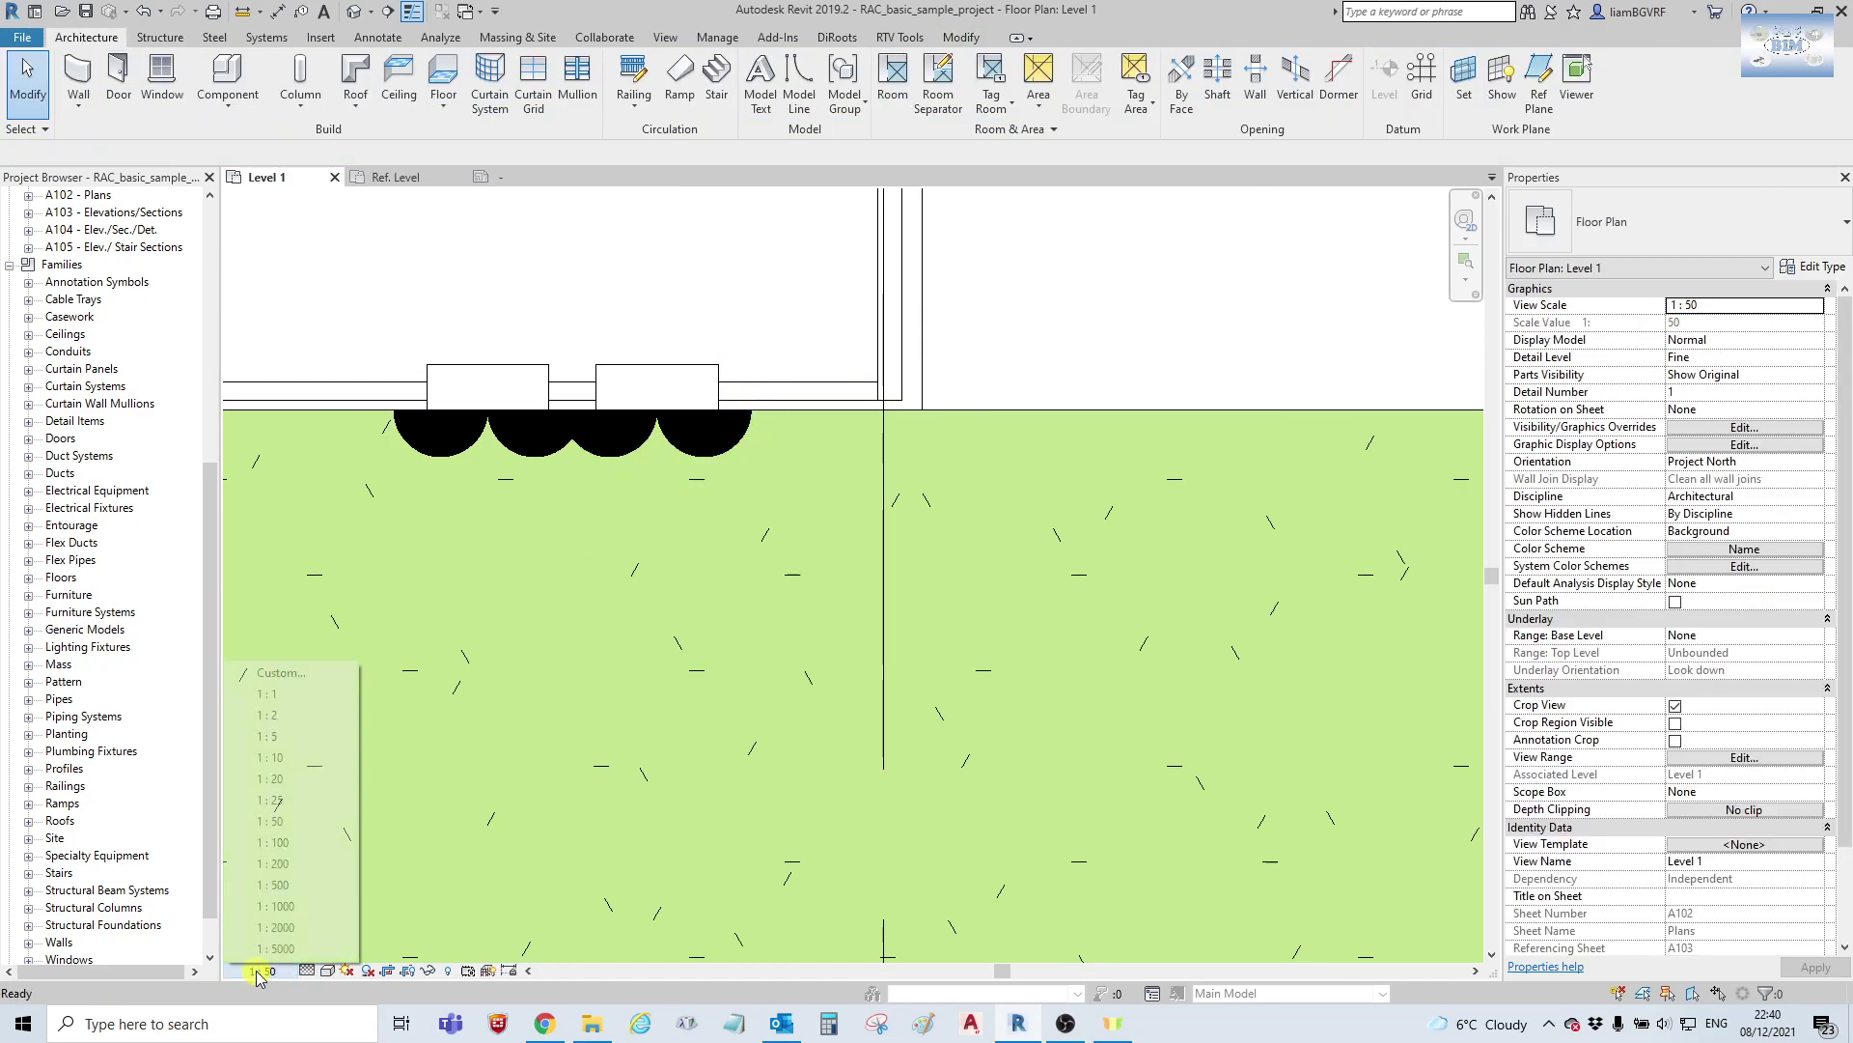
left_click(275, 842)
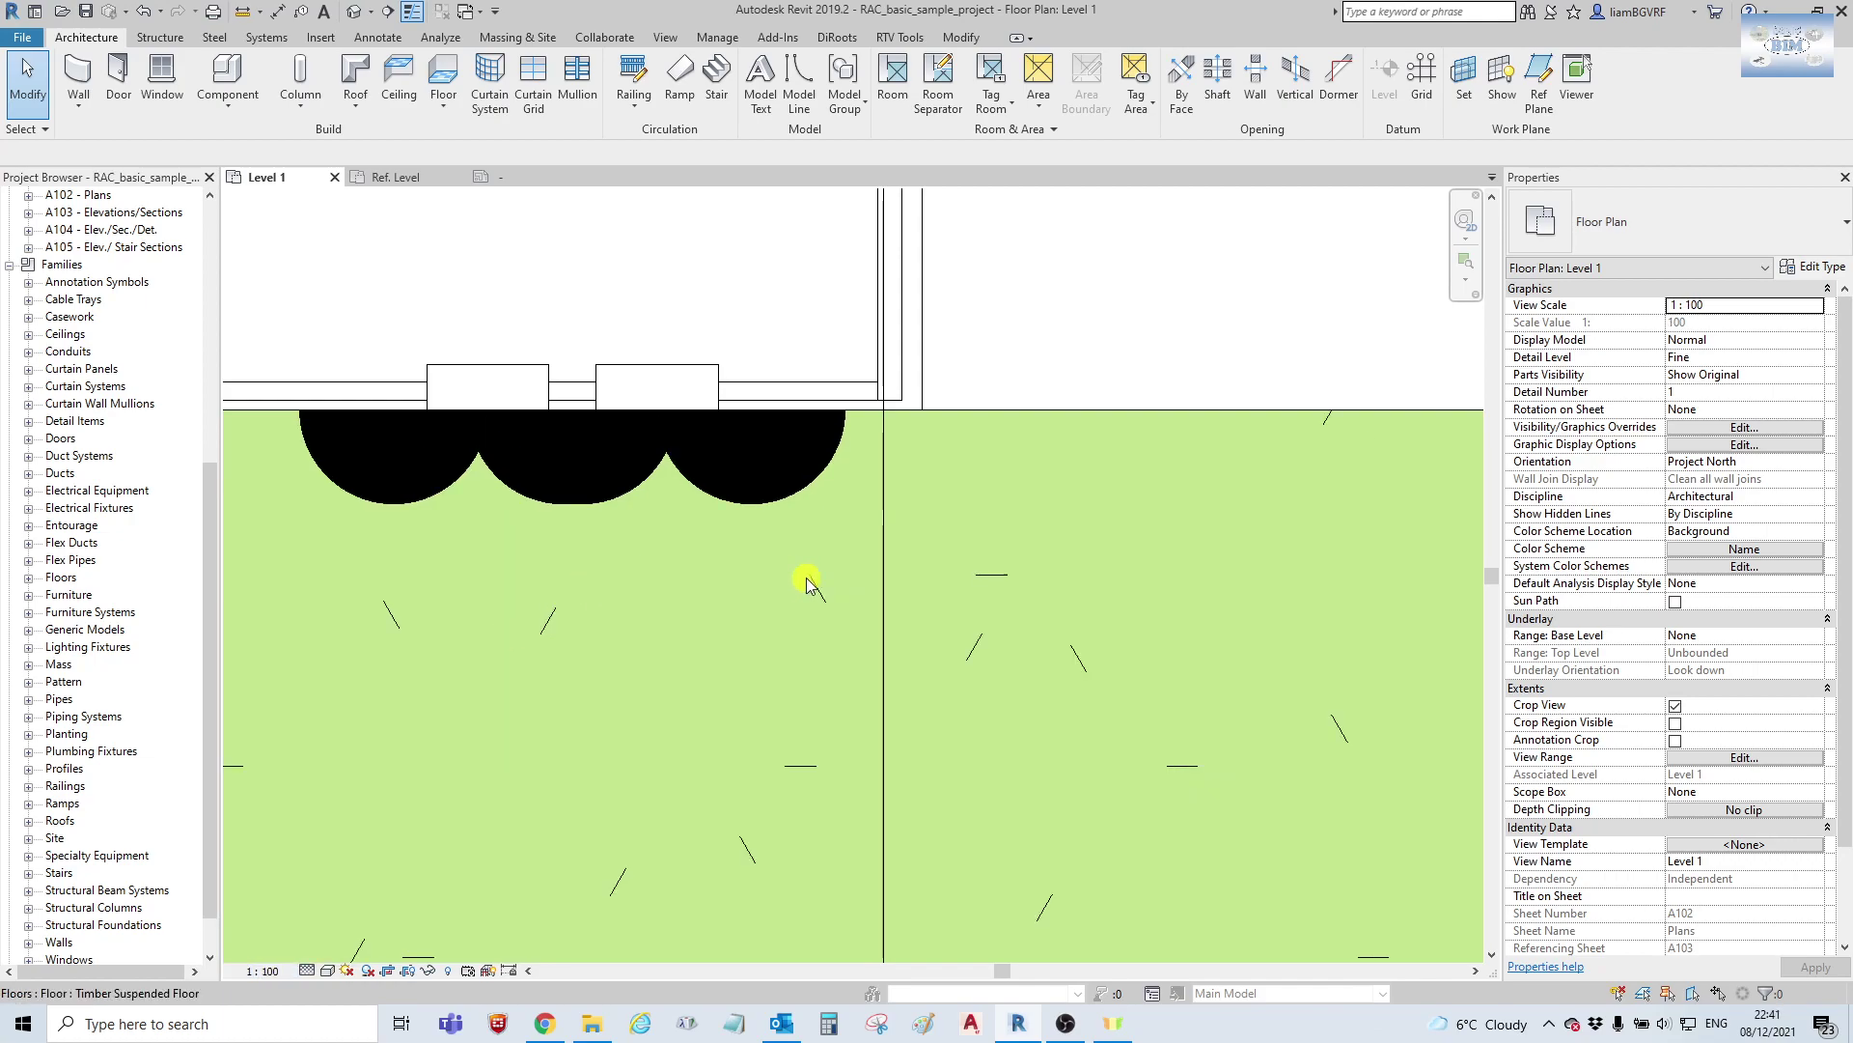
scroll(786, 573, "down", 3)
left_click(639, 525)
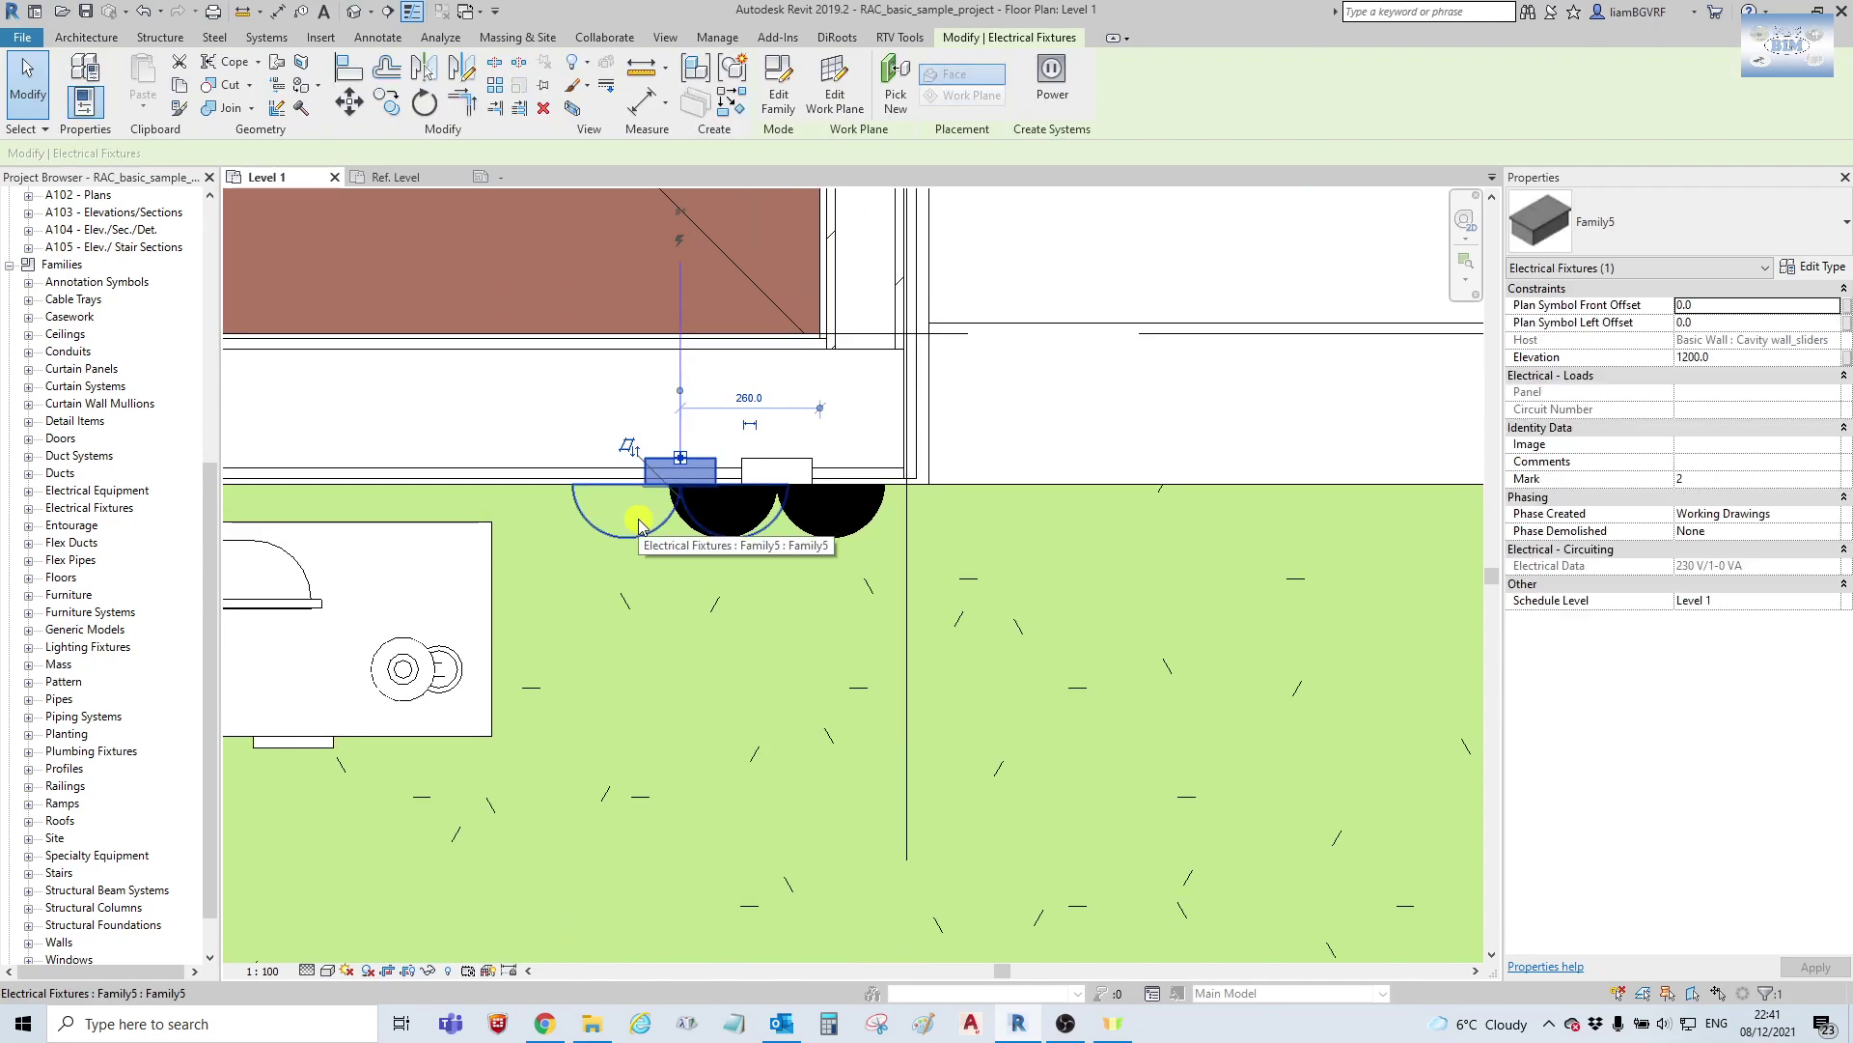
Set the Plan Symbol Front Offset of the fixture nearest the wall corner to 1.5.
left_click(838, 509)
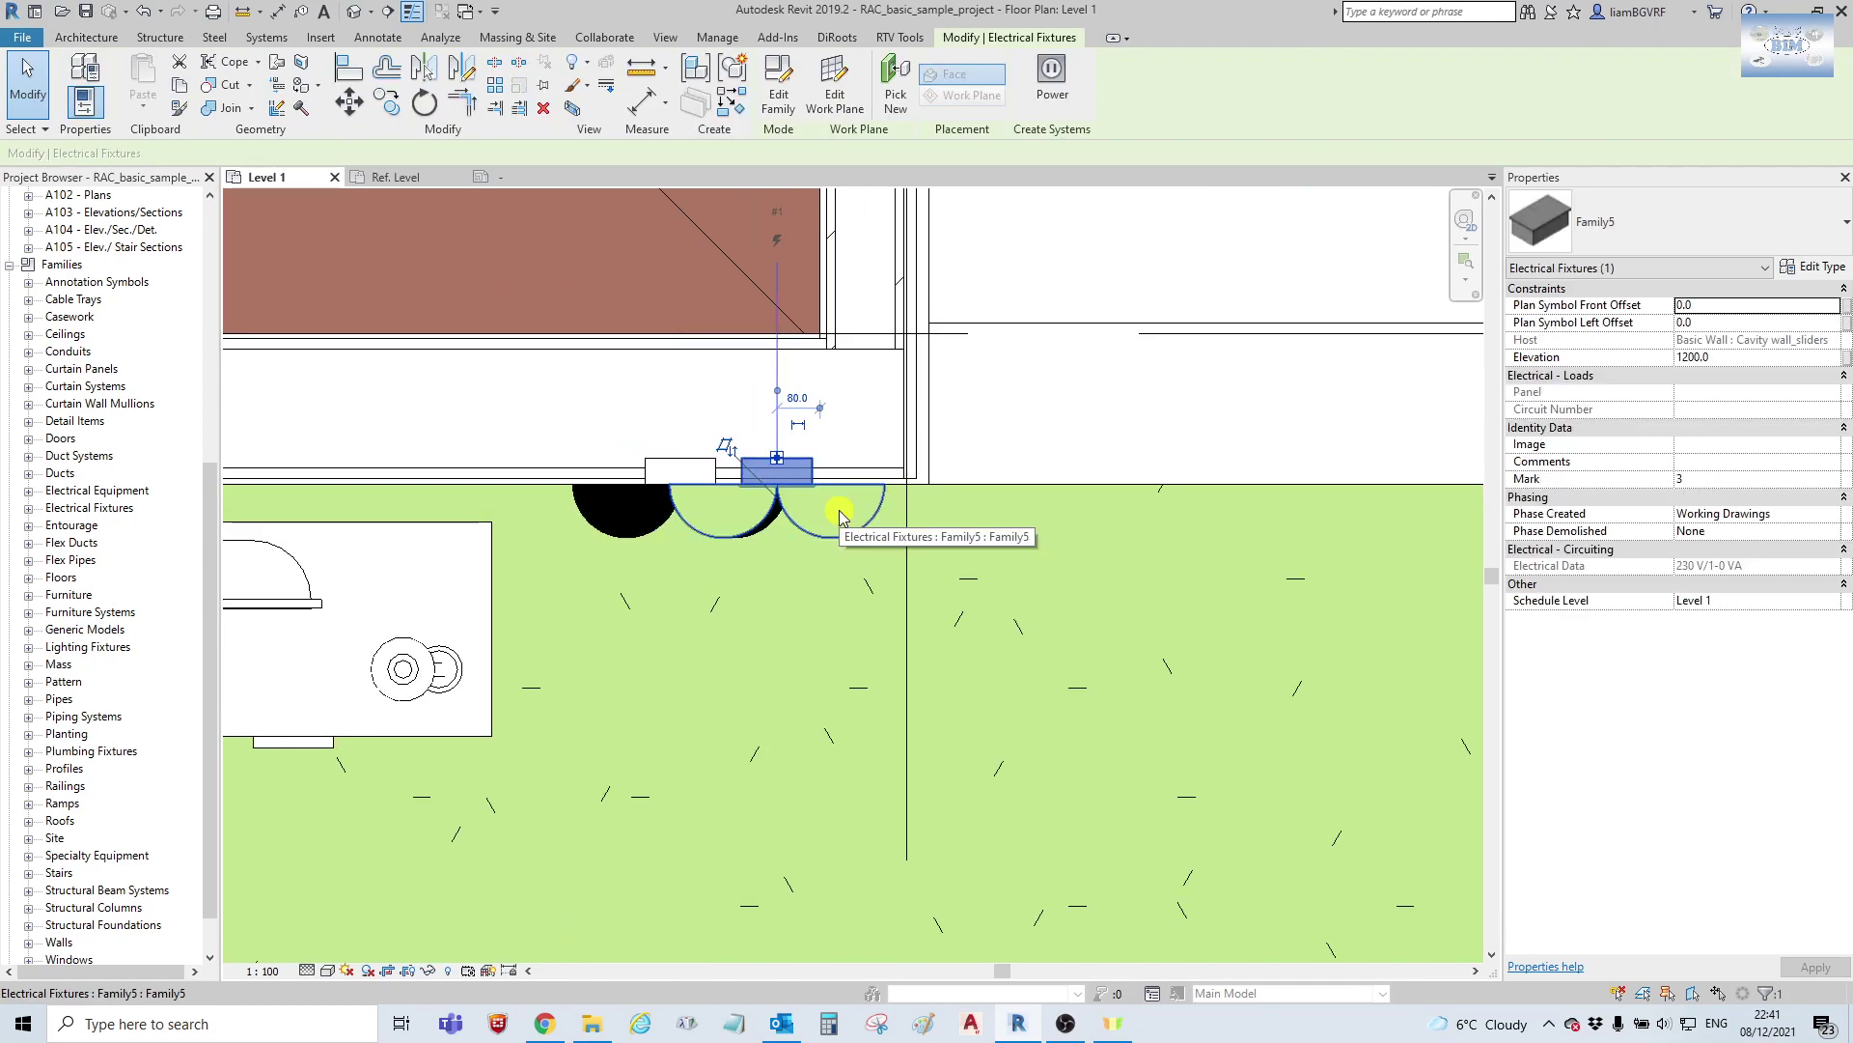
scroll(840, 507, "down", 2)
middle_click_drag(847, 486, 857, 514)
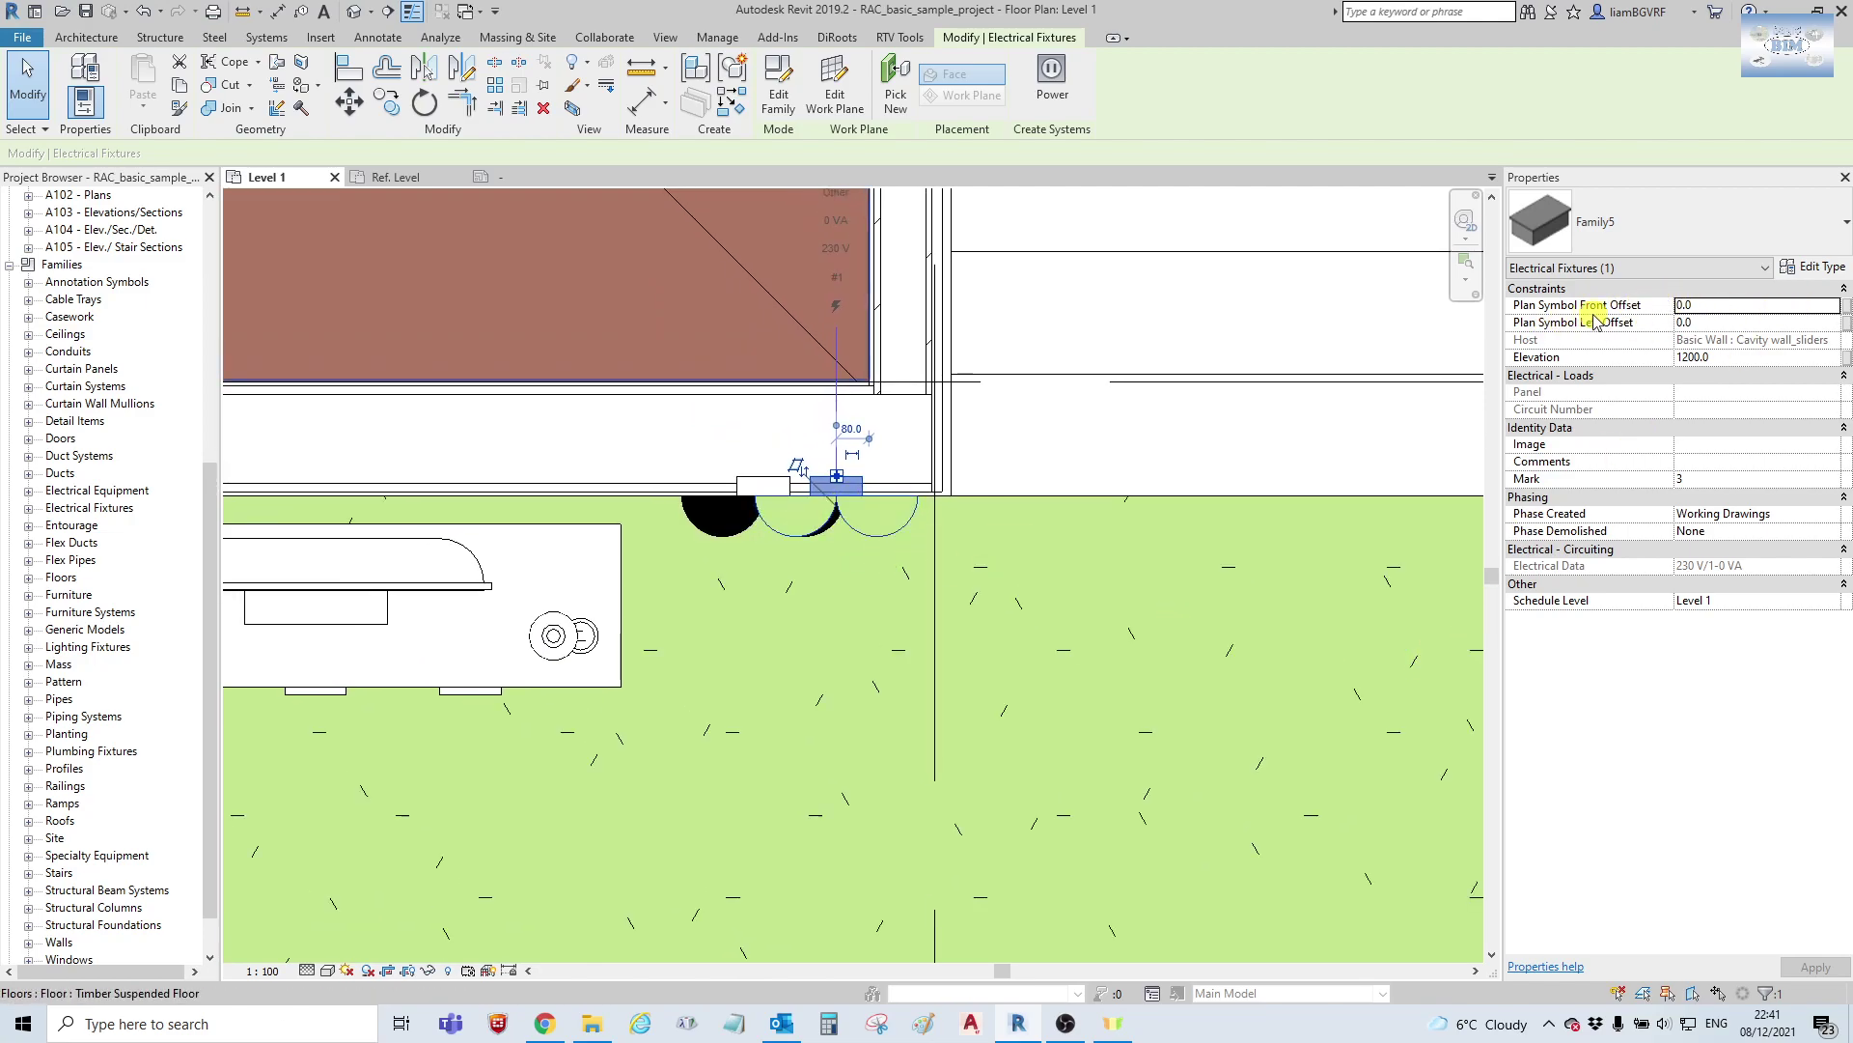
left_click(1766, 307)
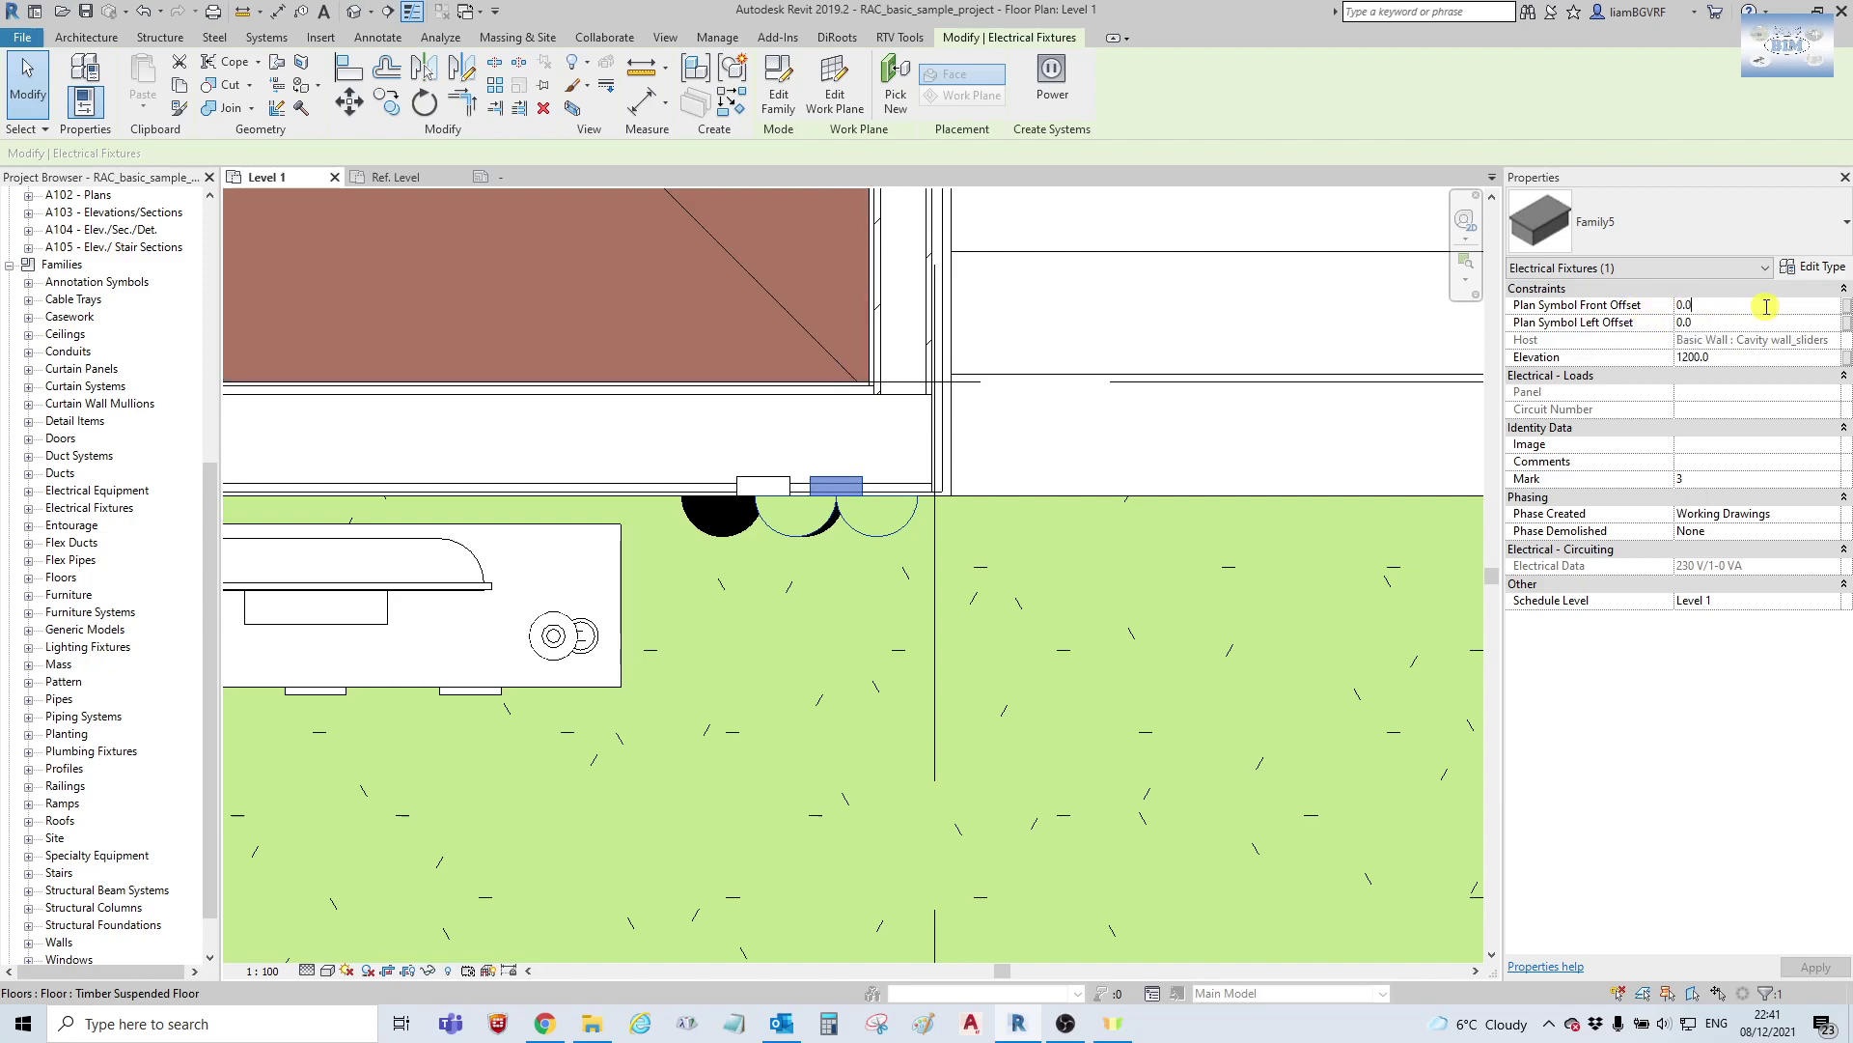
key("BackSpace")
key("BackSpace")
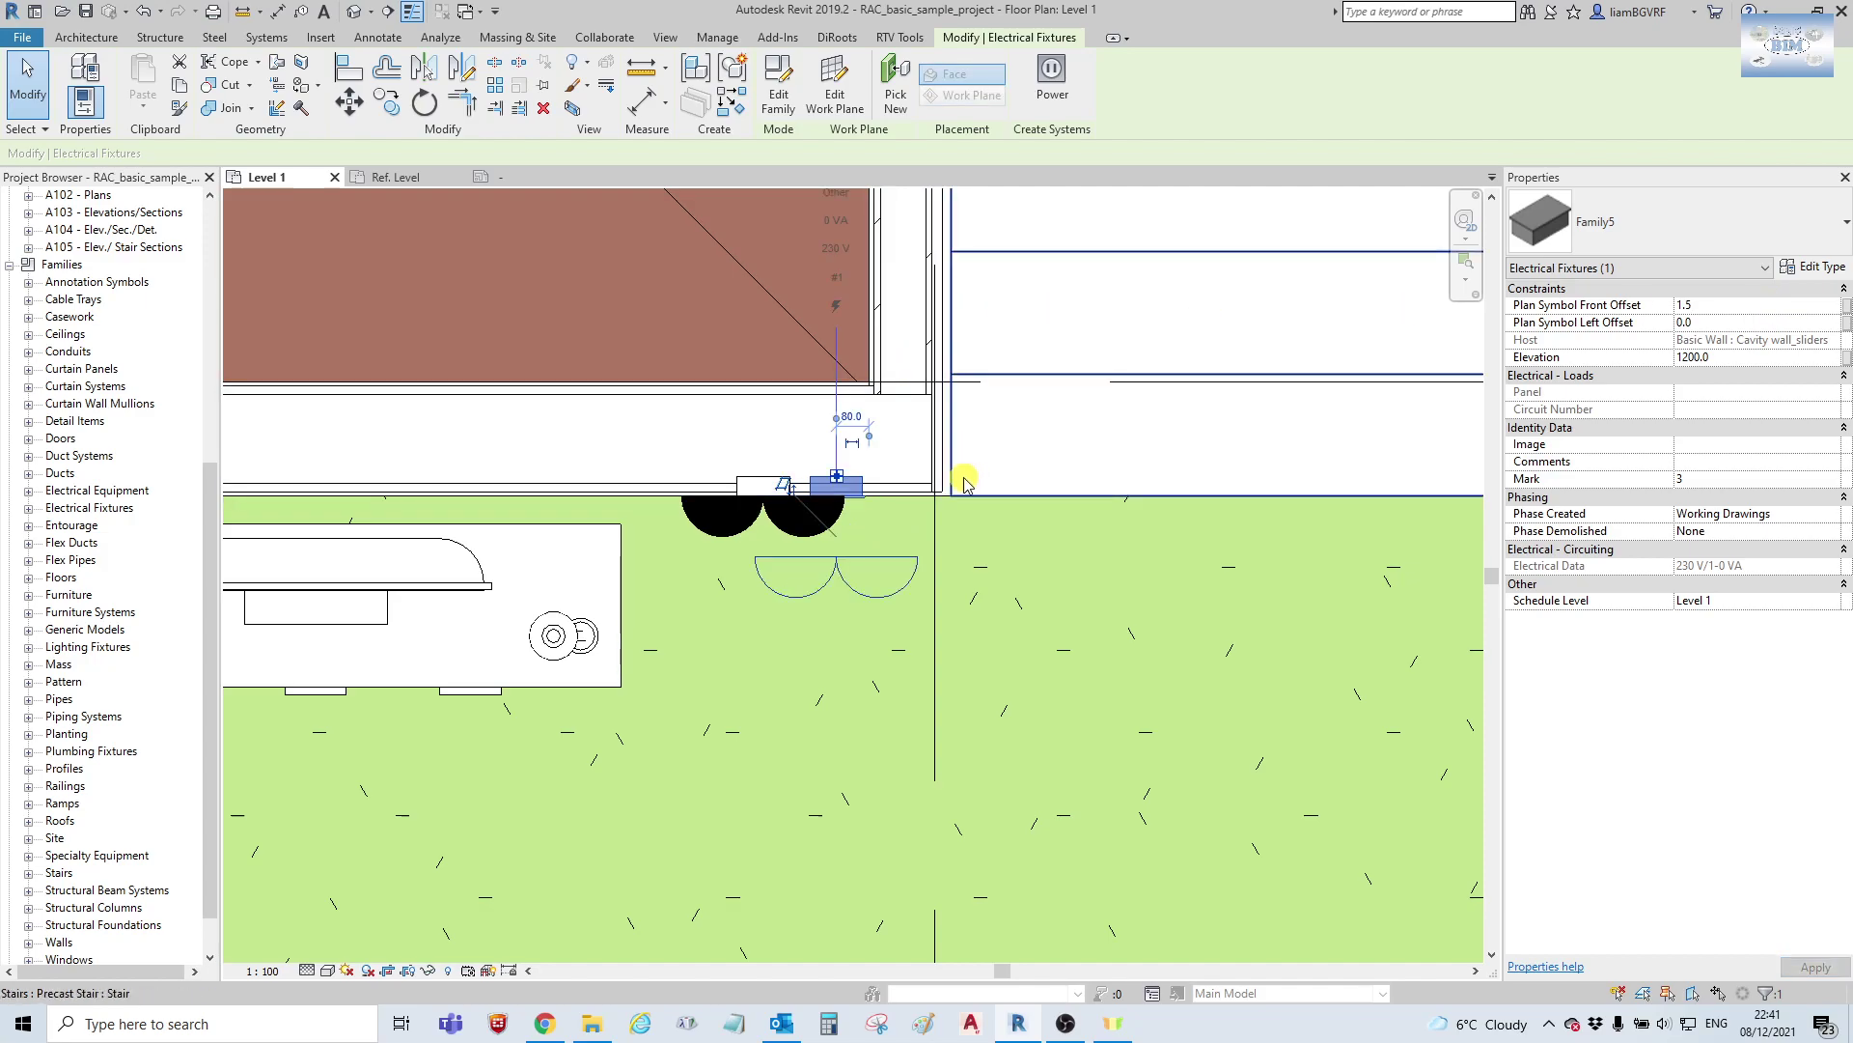
left_click(847, 526)
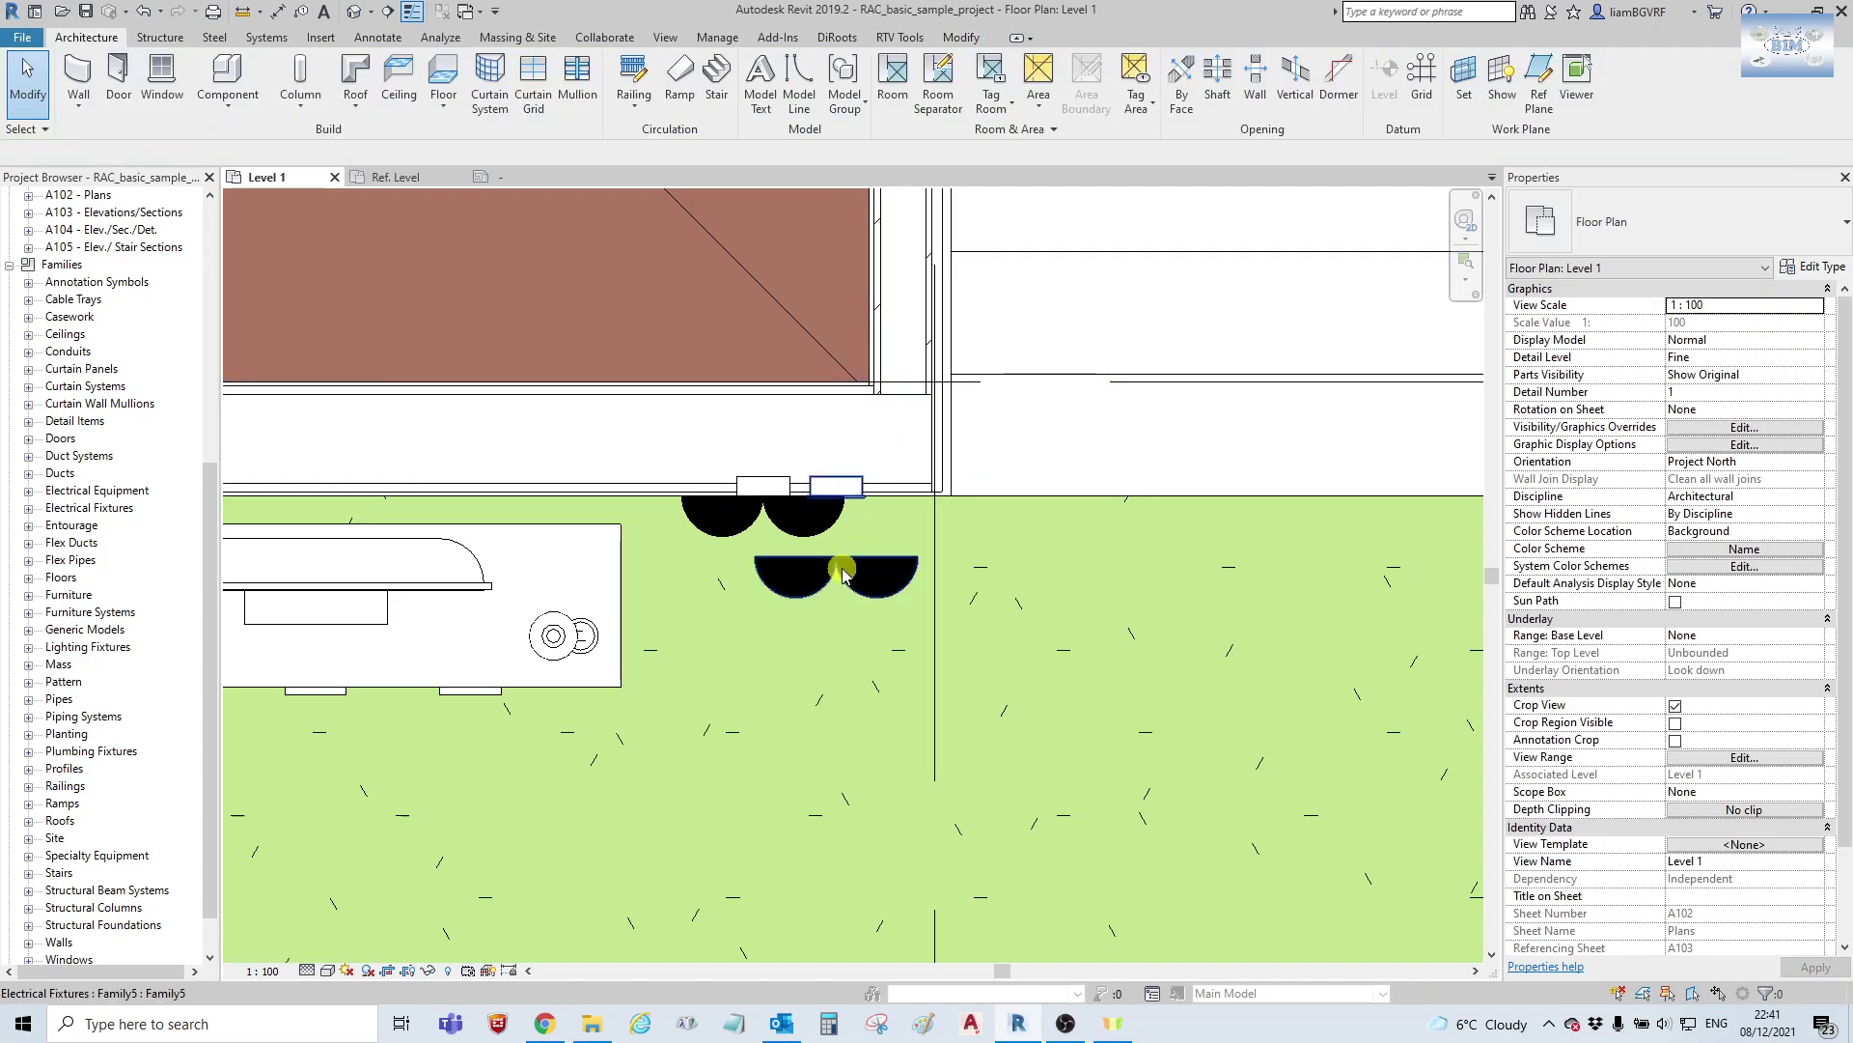
Set the Plan Symbol Front Offset of the fixture nearest the wall corner to 1.
left_click(842, 575)
left_click(1728, 322)
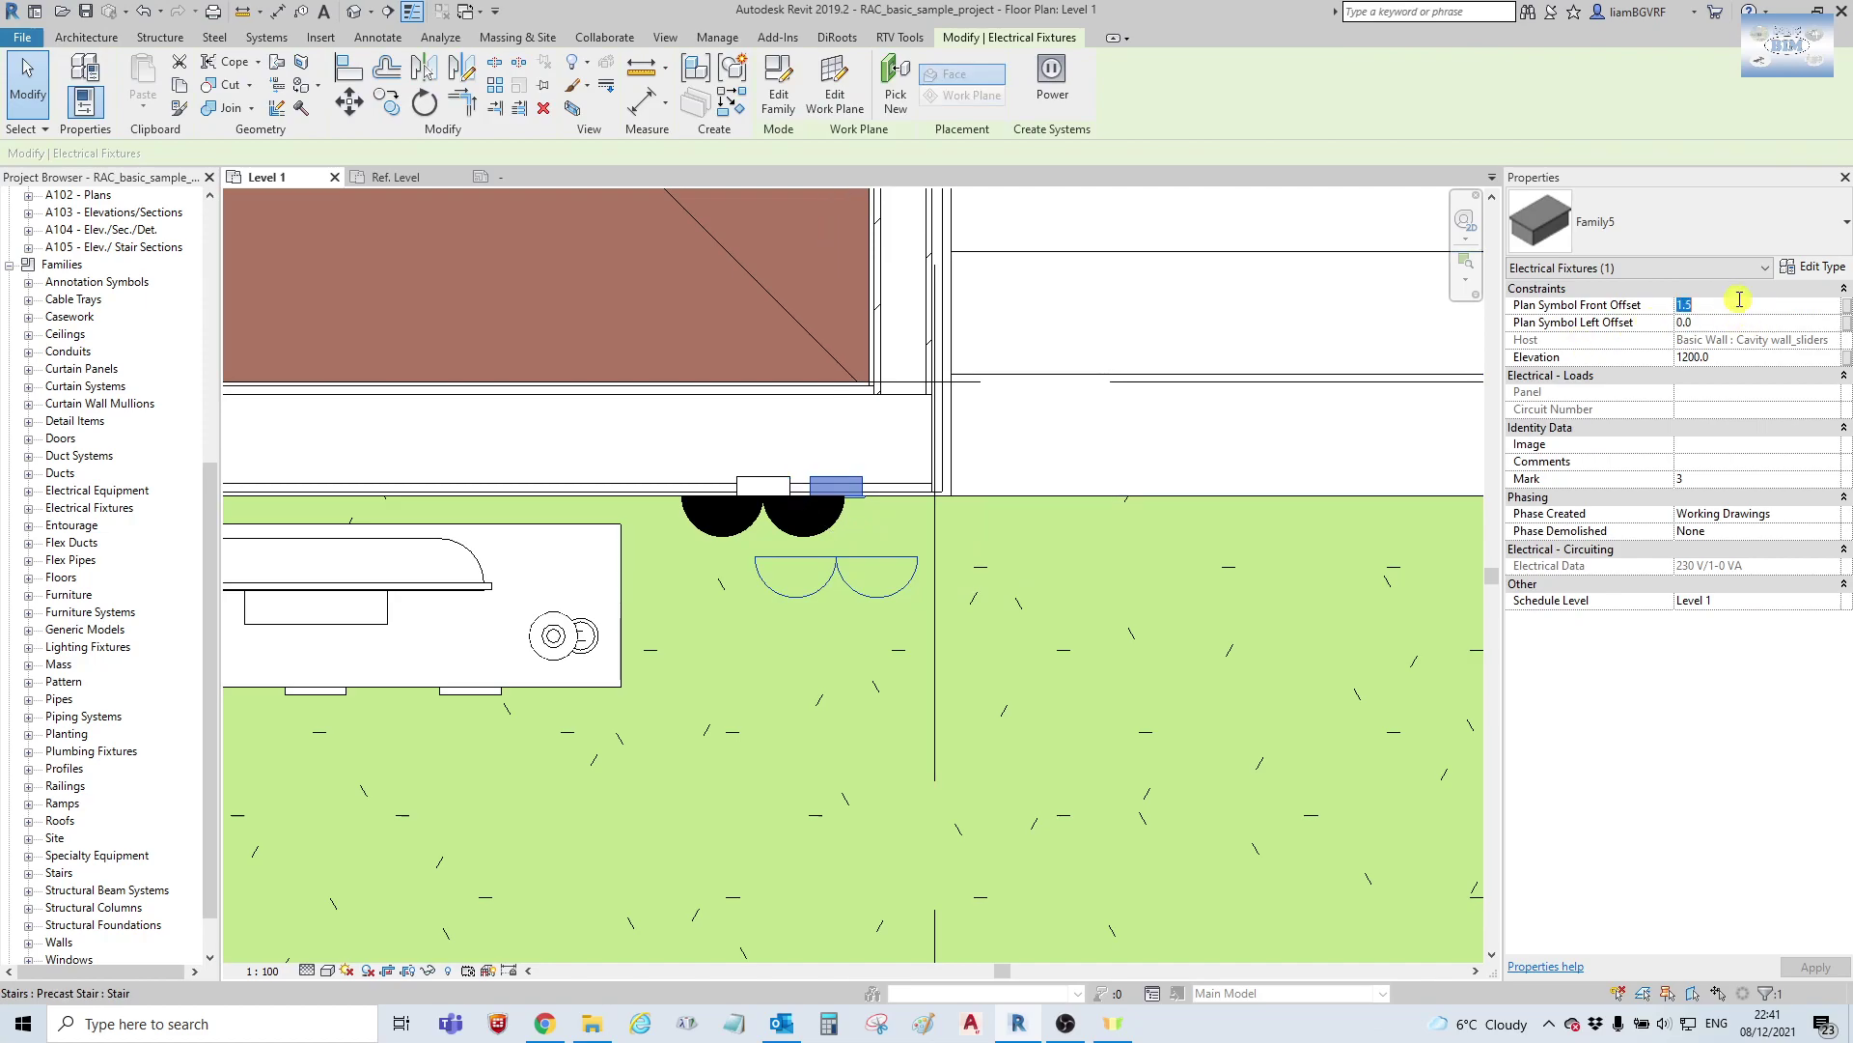
left_click(1738, 299)
type("1")
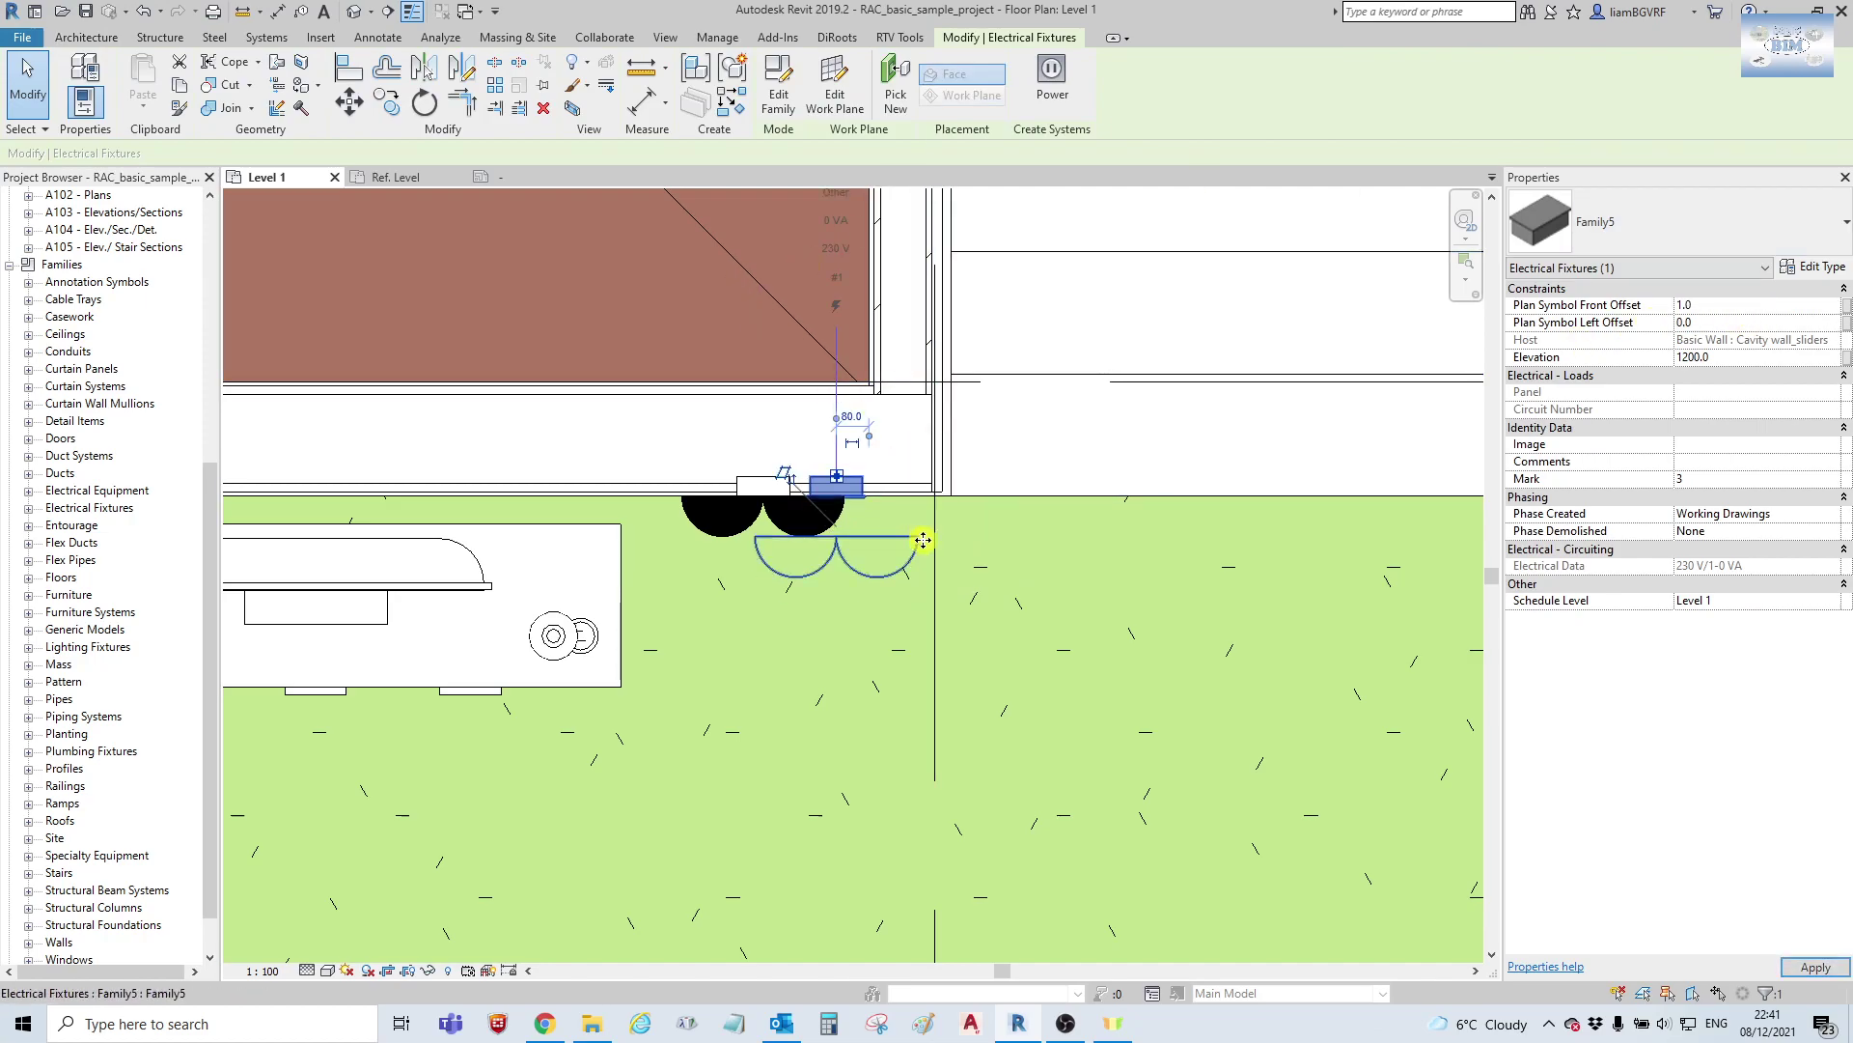
left_click(985, 613)
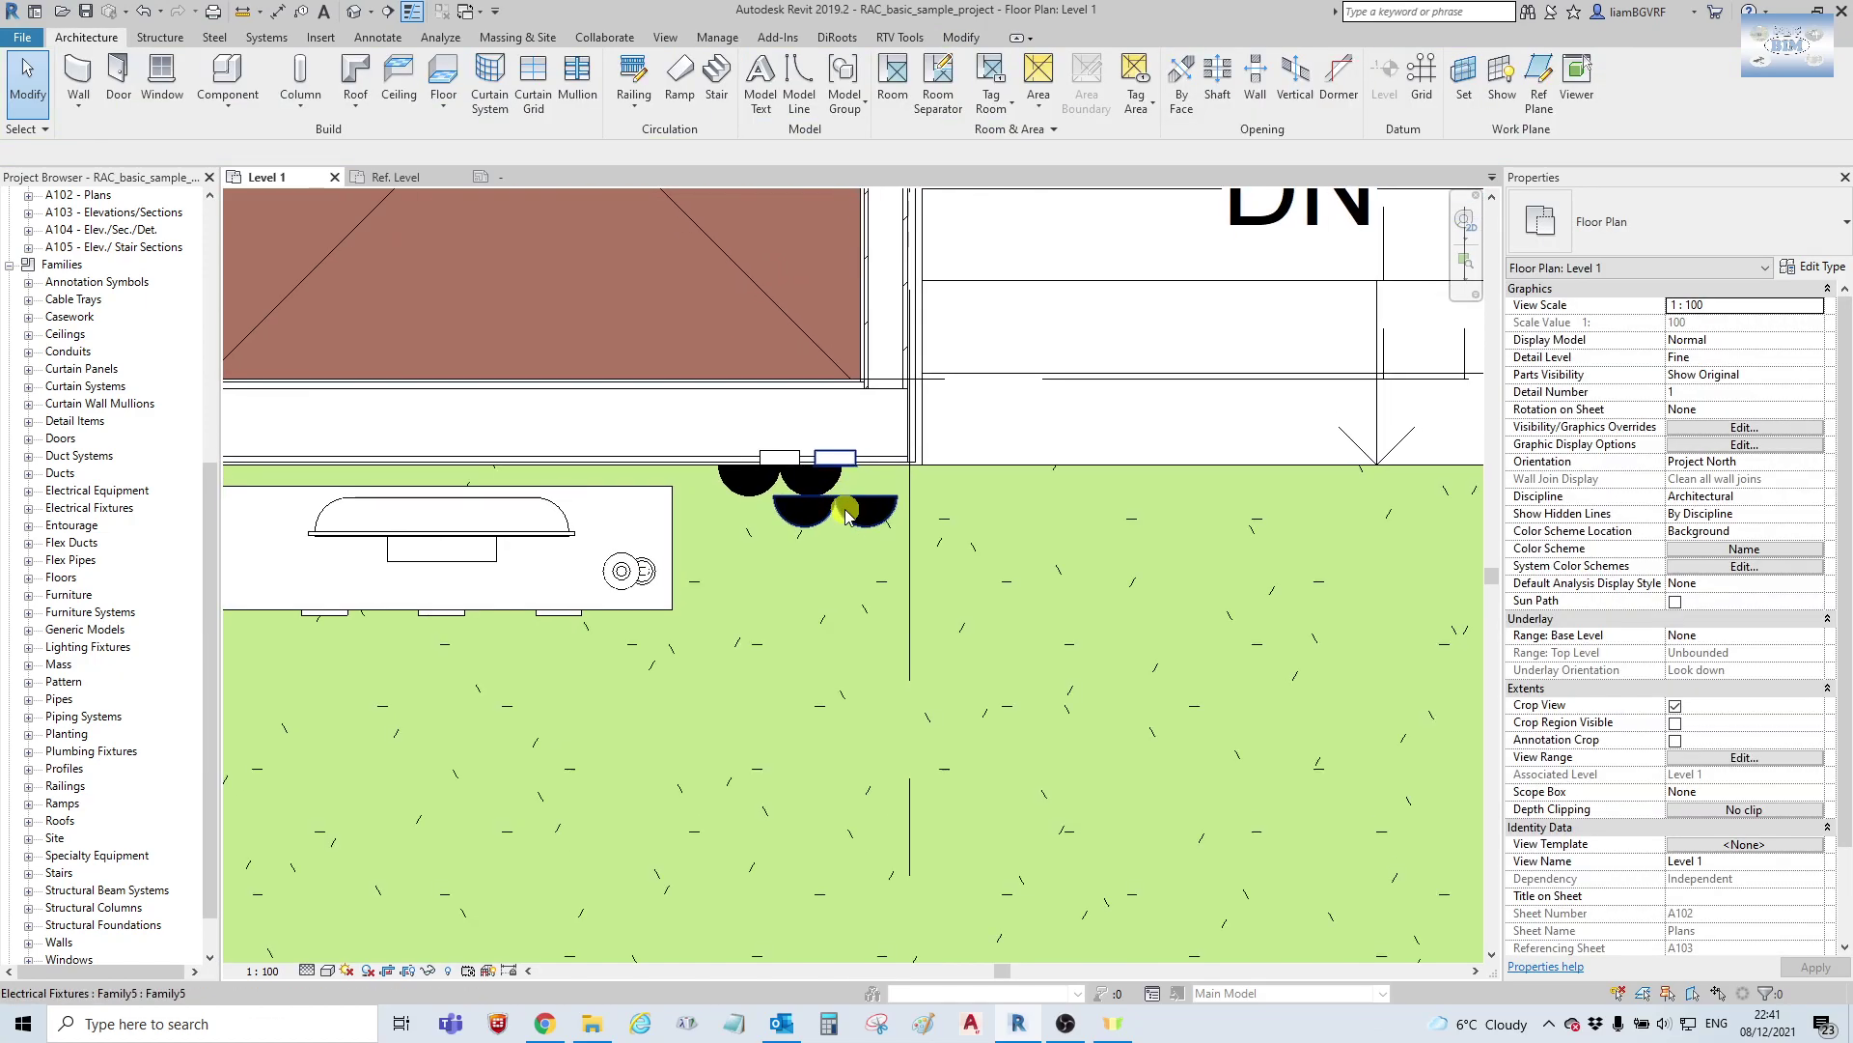
Examine the offset symbol's position relative to its own fixture and the neighbouring fixture's symbol in the plan.
scroll(775, 464, "down", 2)
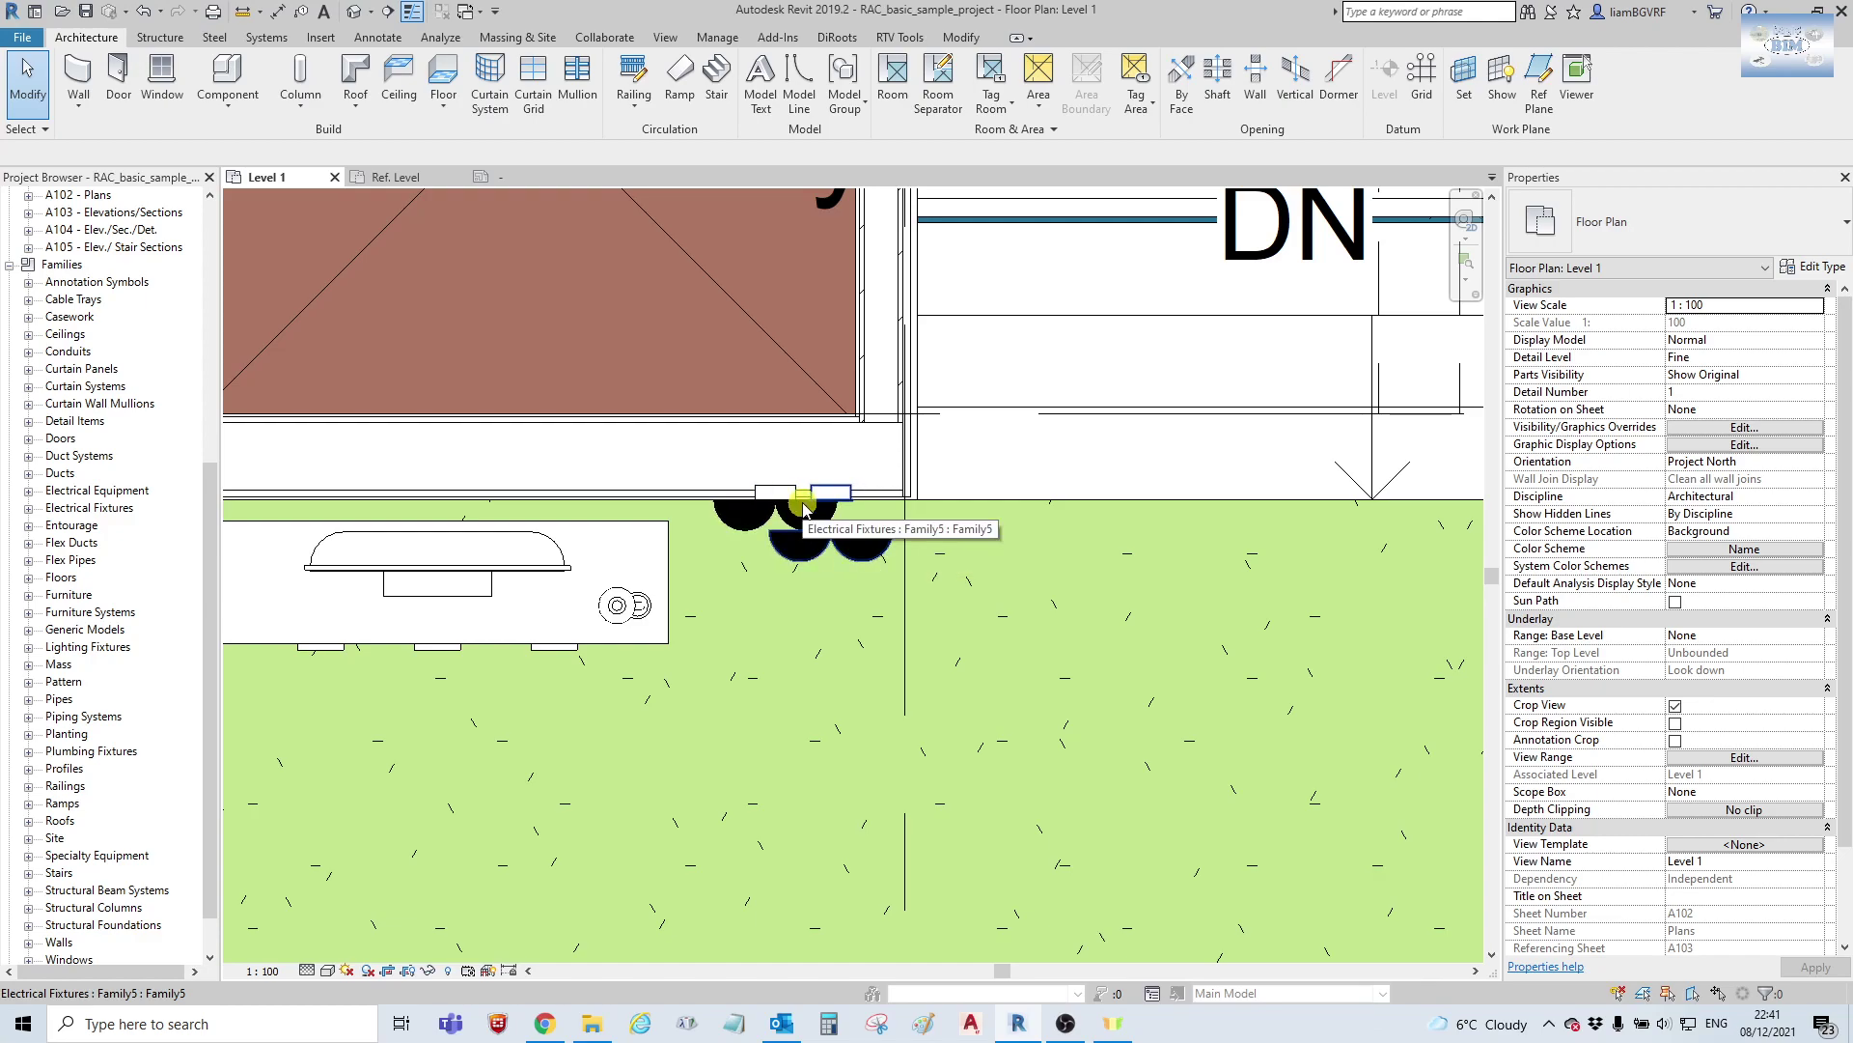
scroll(801, 553, "down", 3)
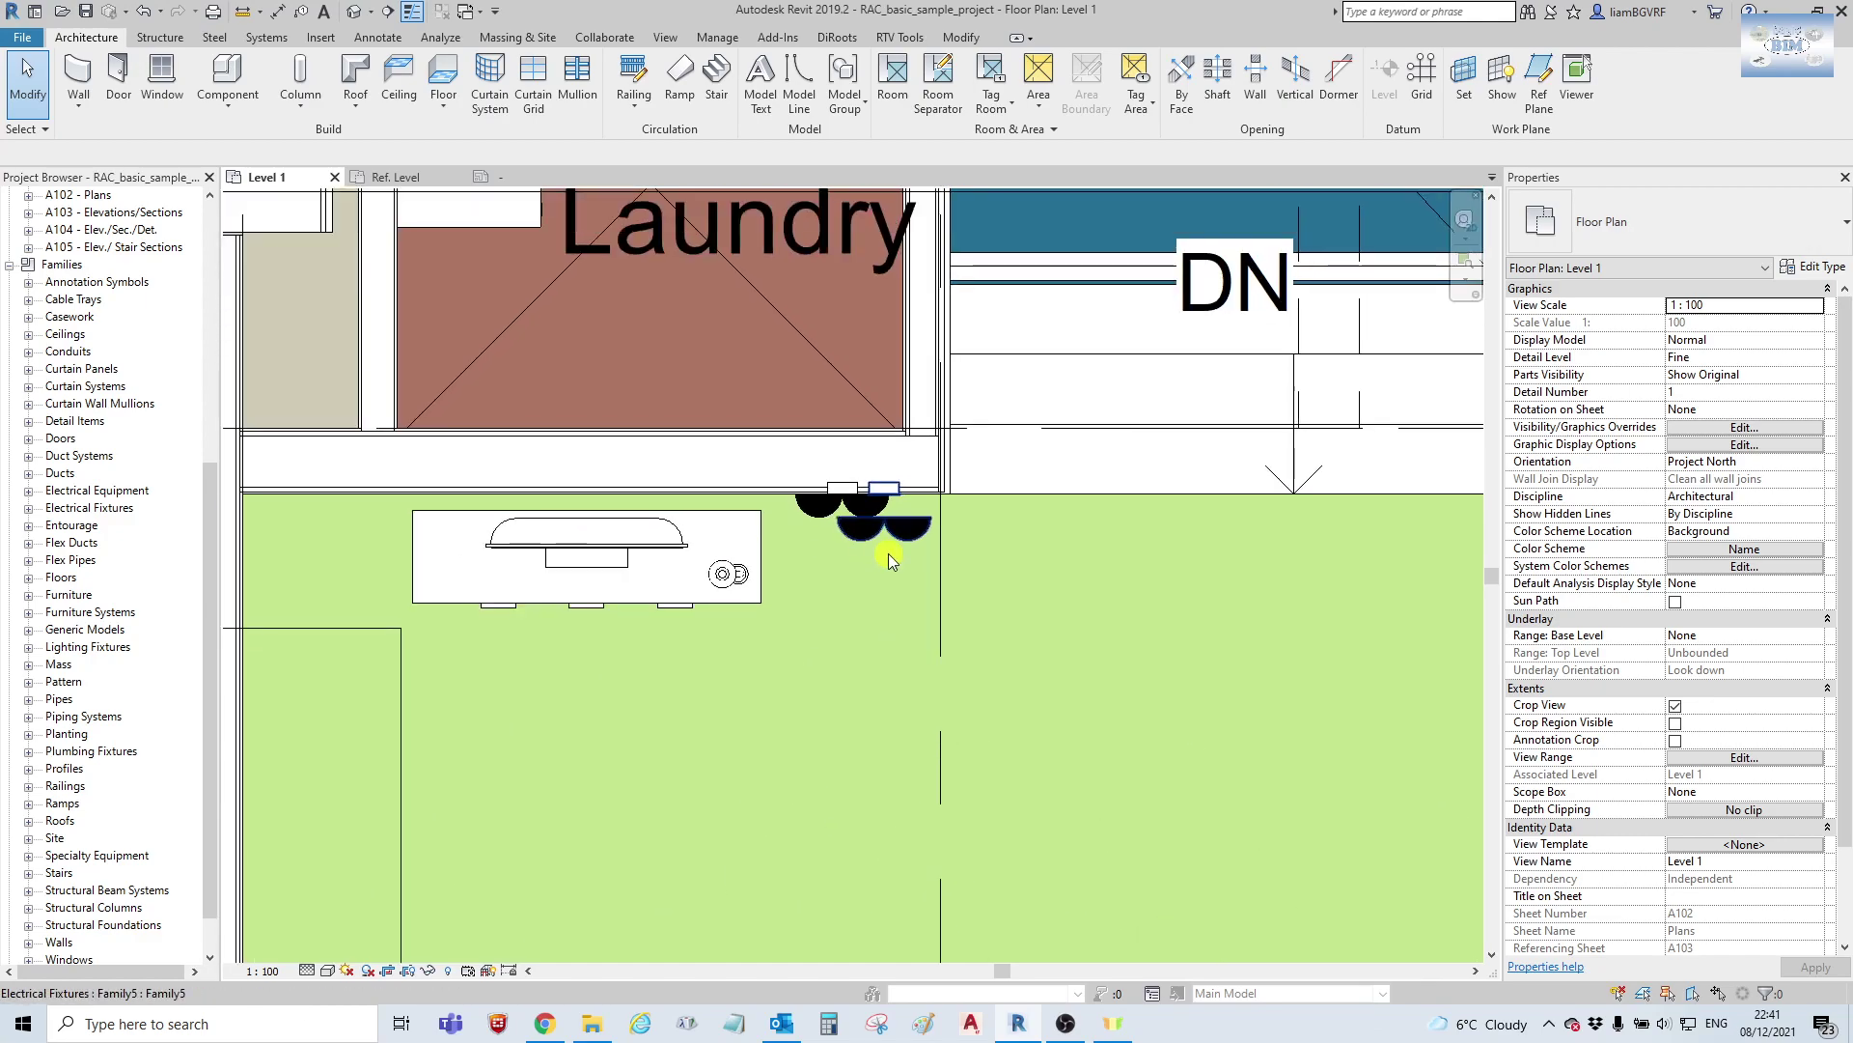
scroll(850, 487, "up", 3)
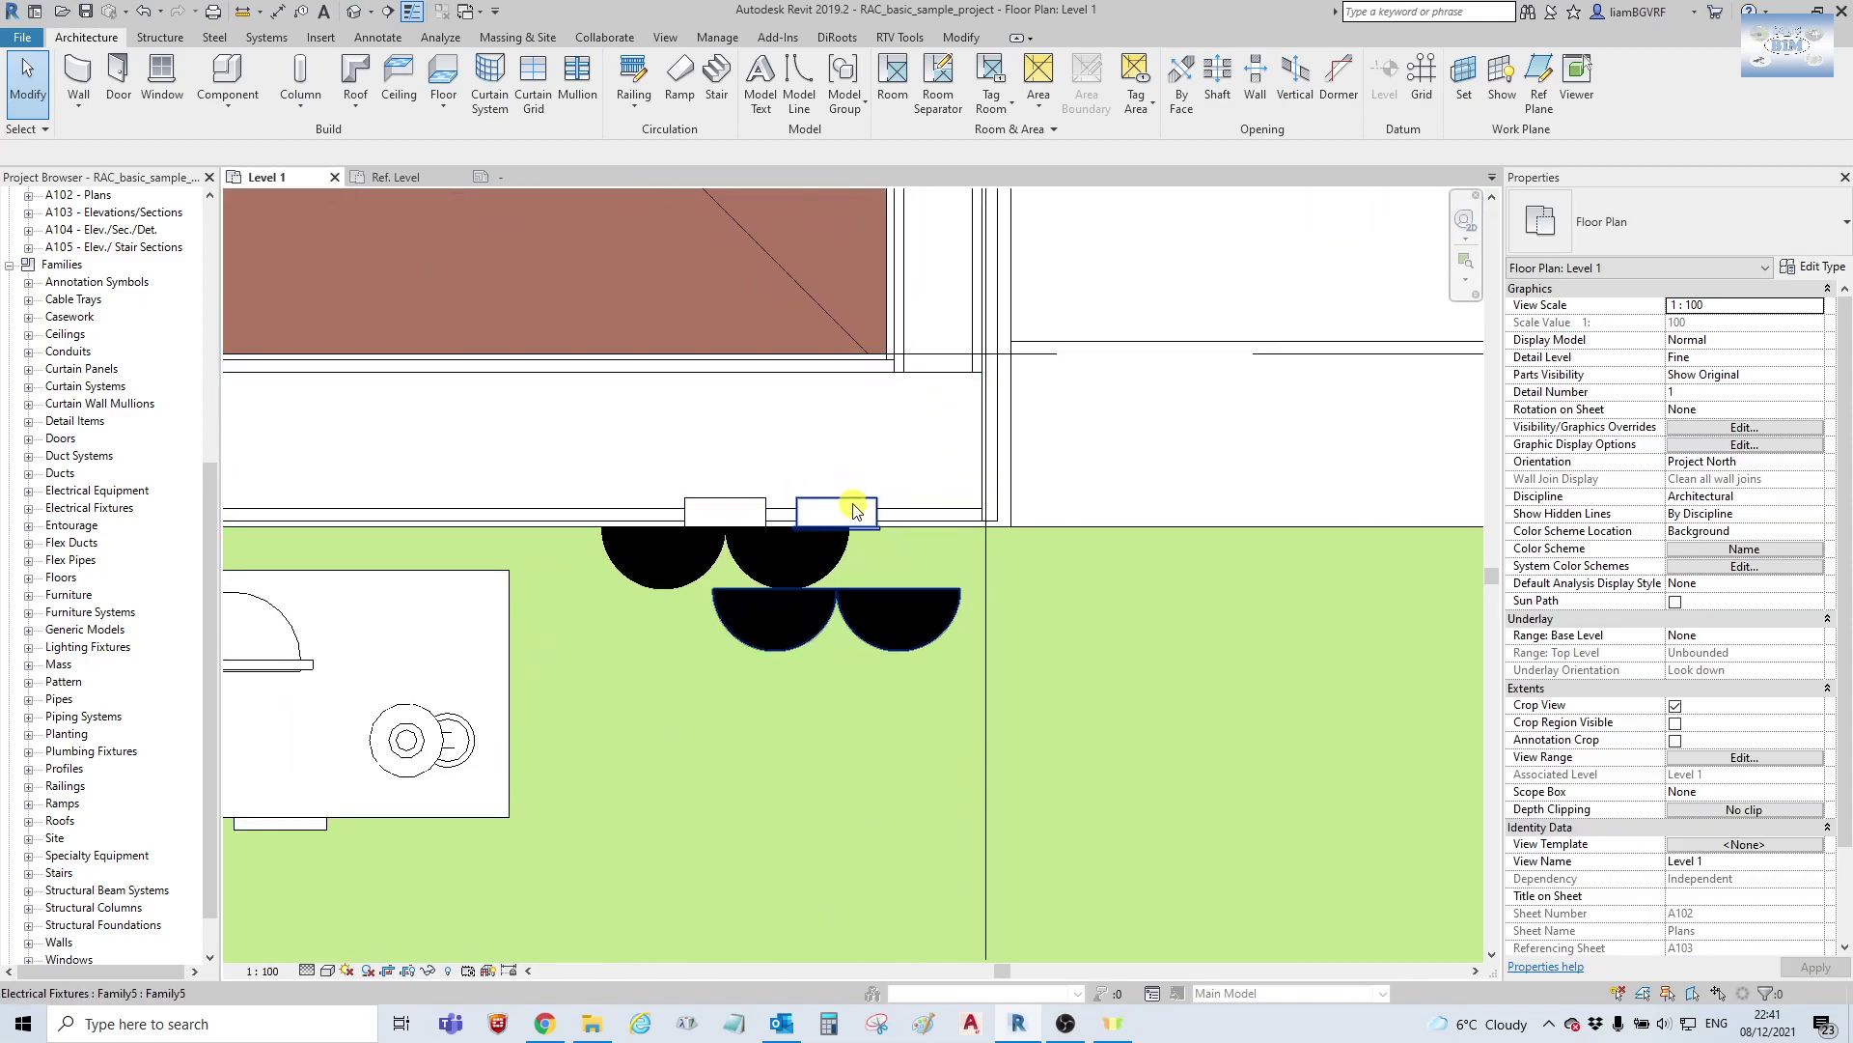
left_click(854, 510)
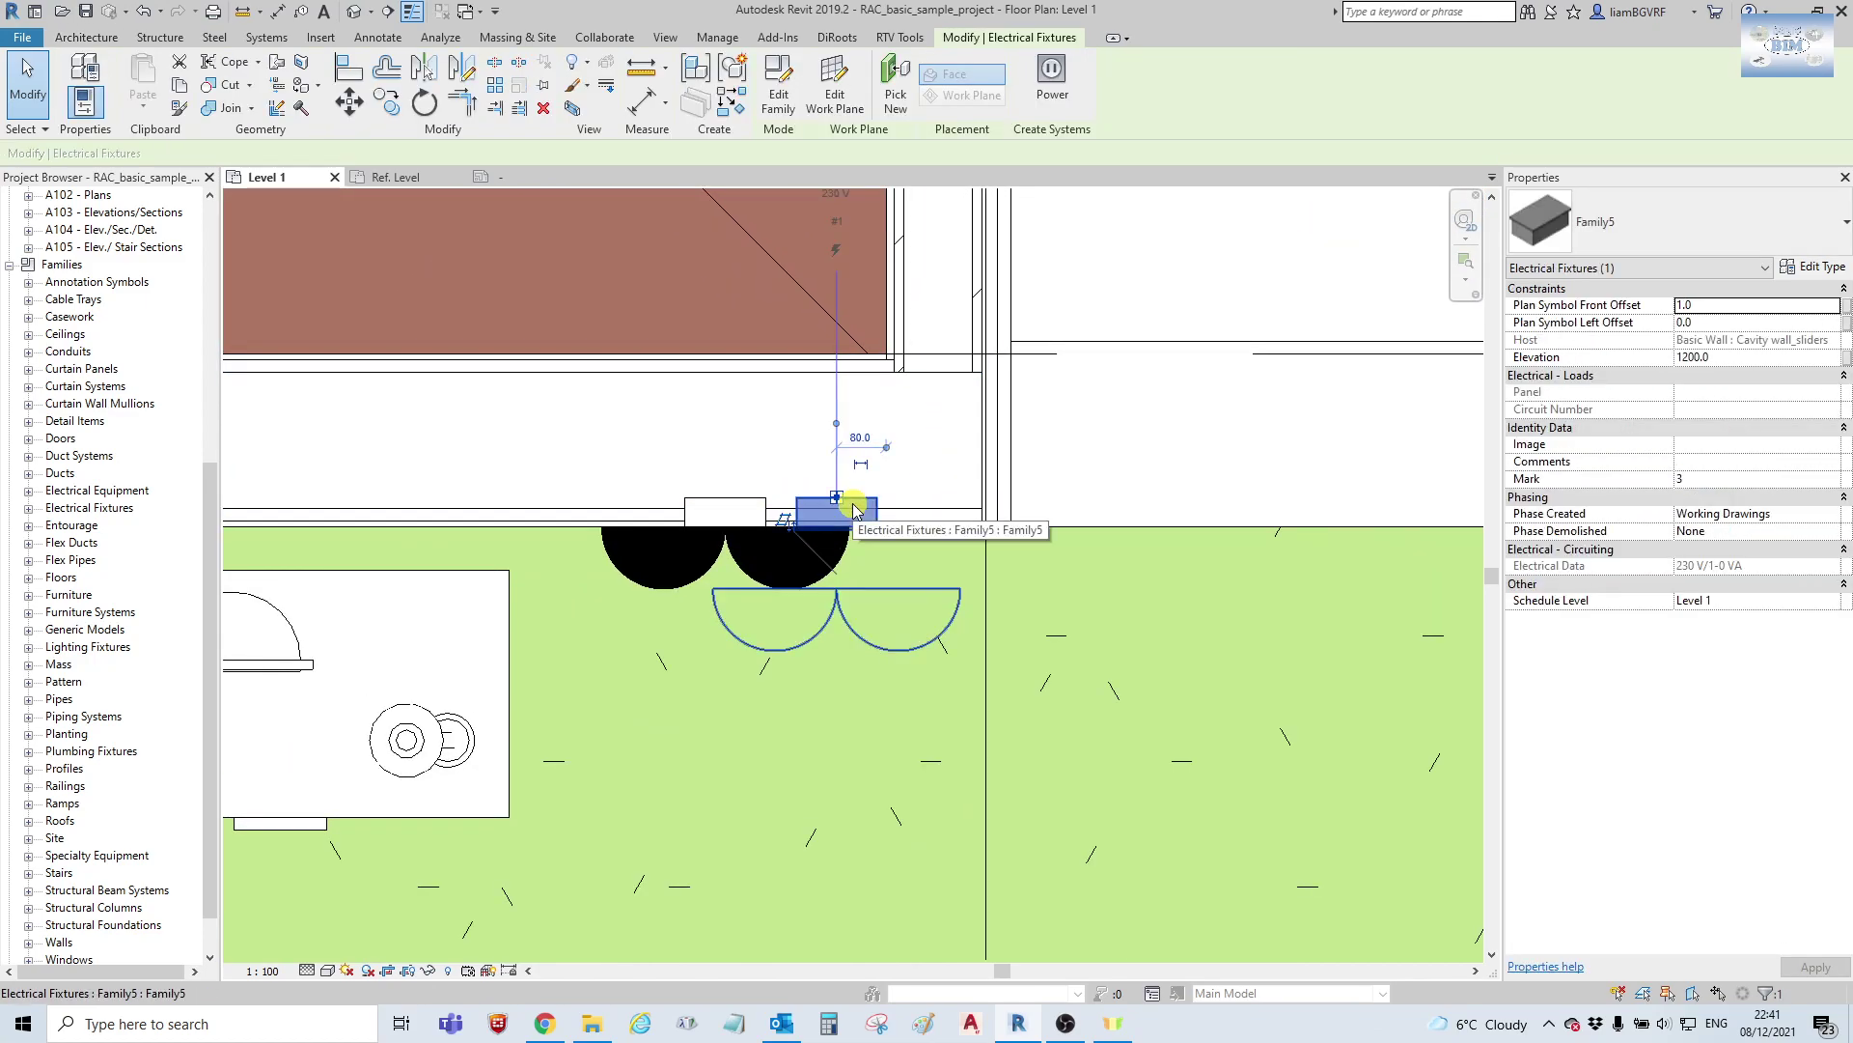
scroll(868, 507, "down", 1)
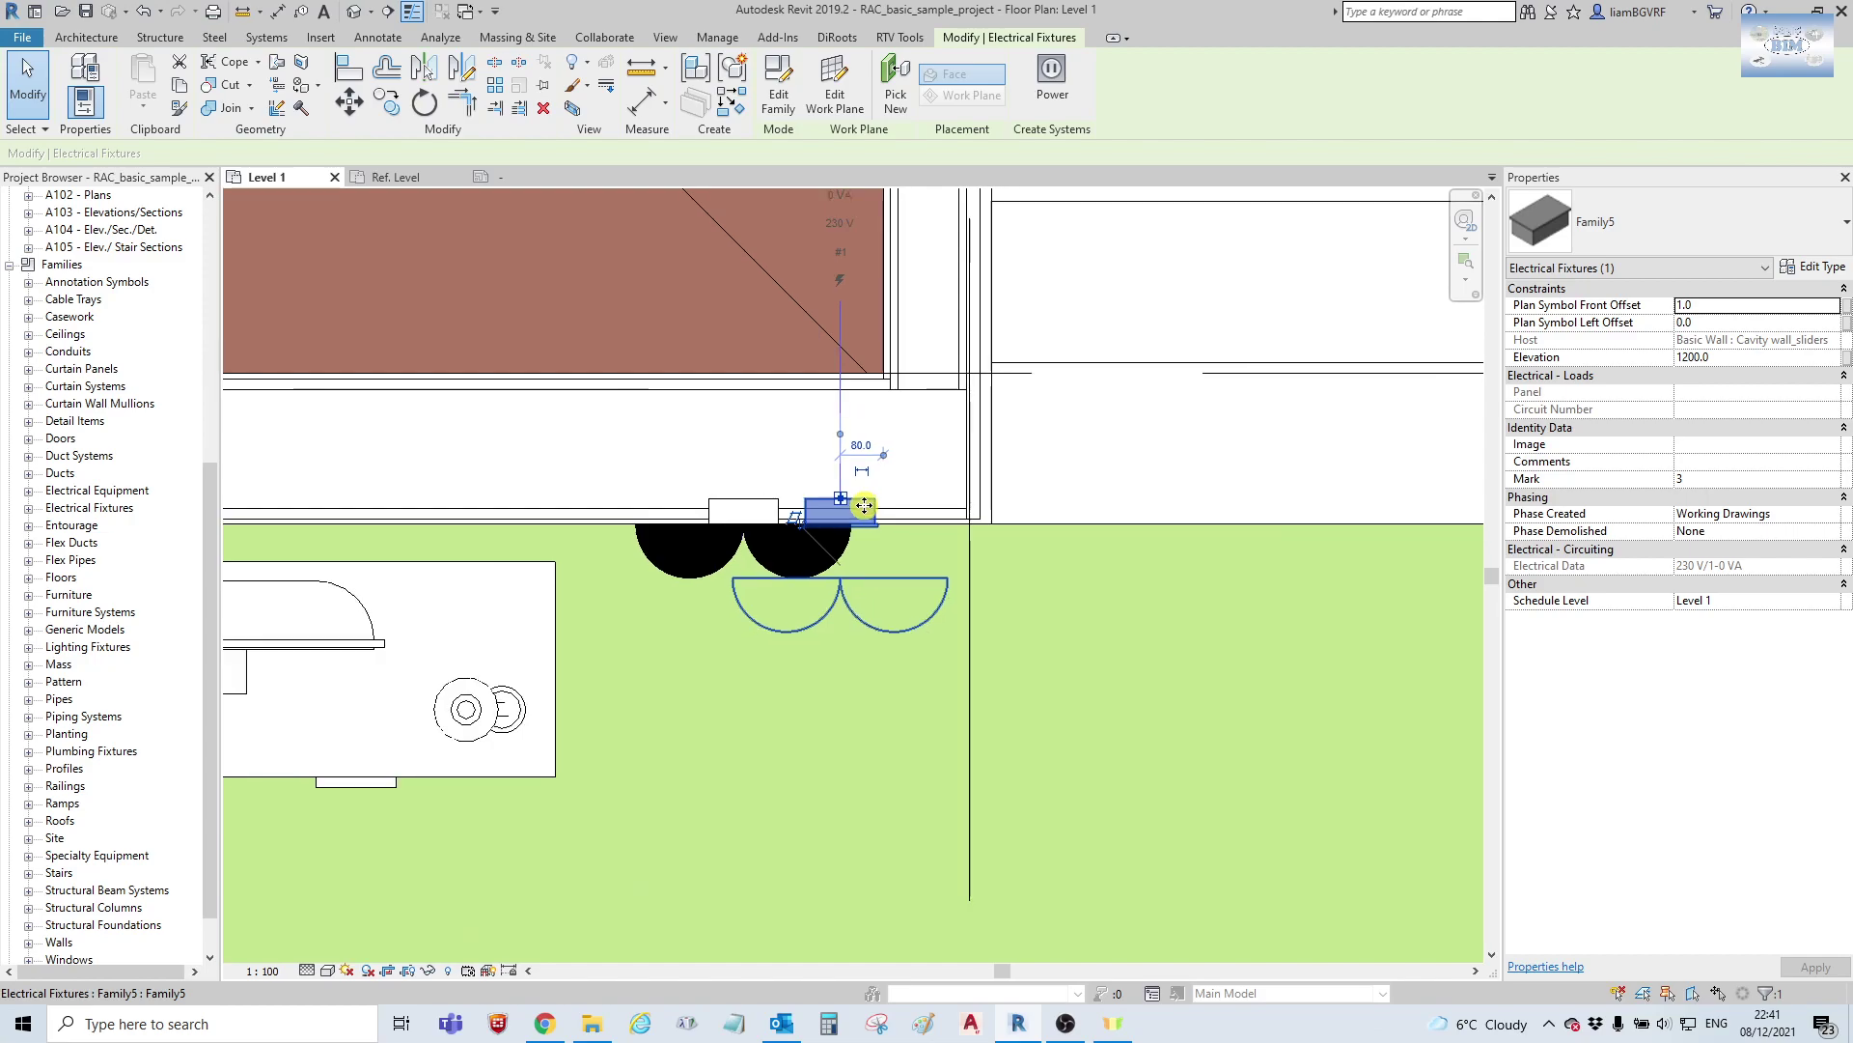
scroll(868, 506, "down", 2)
key("Escape")
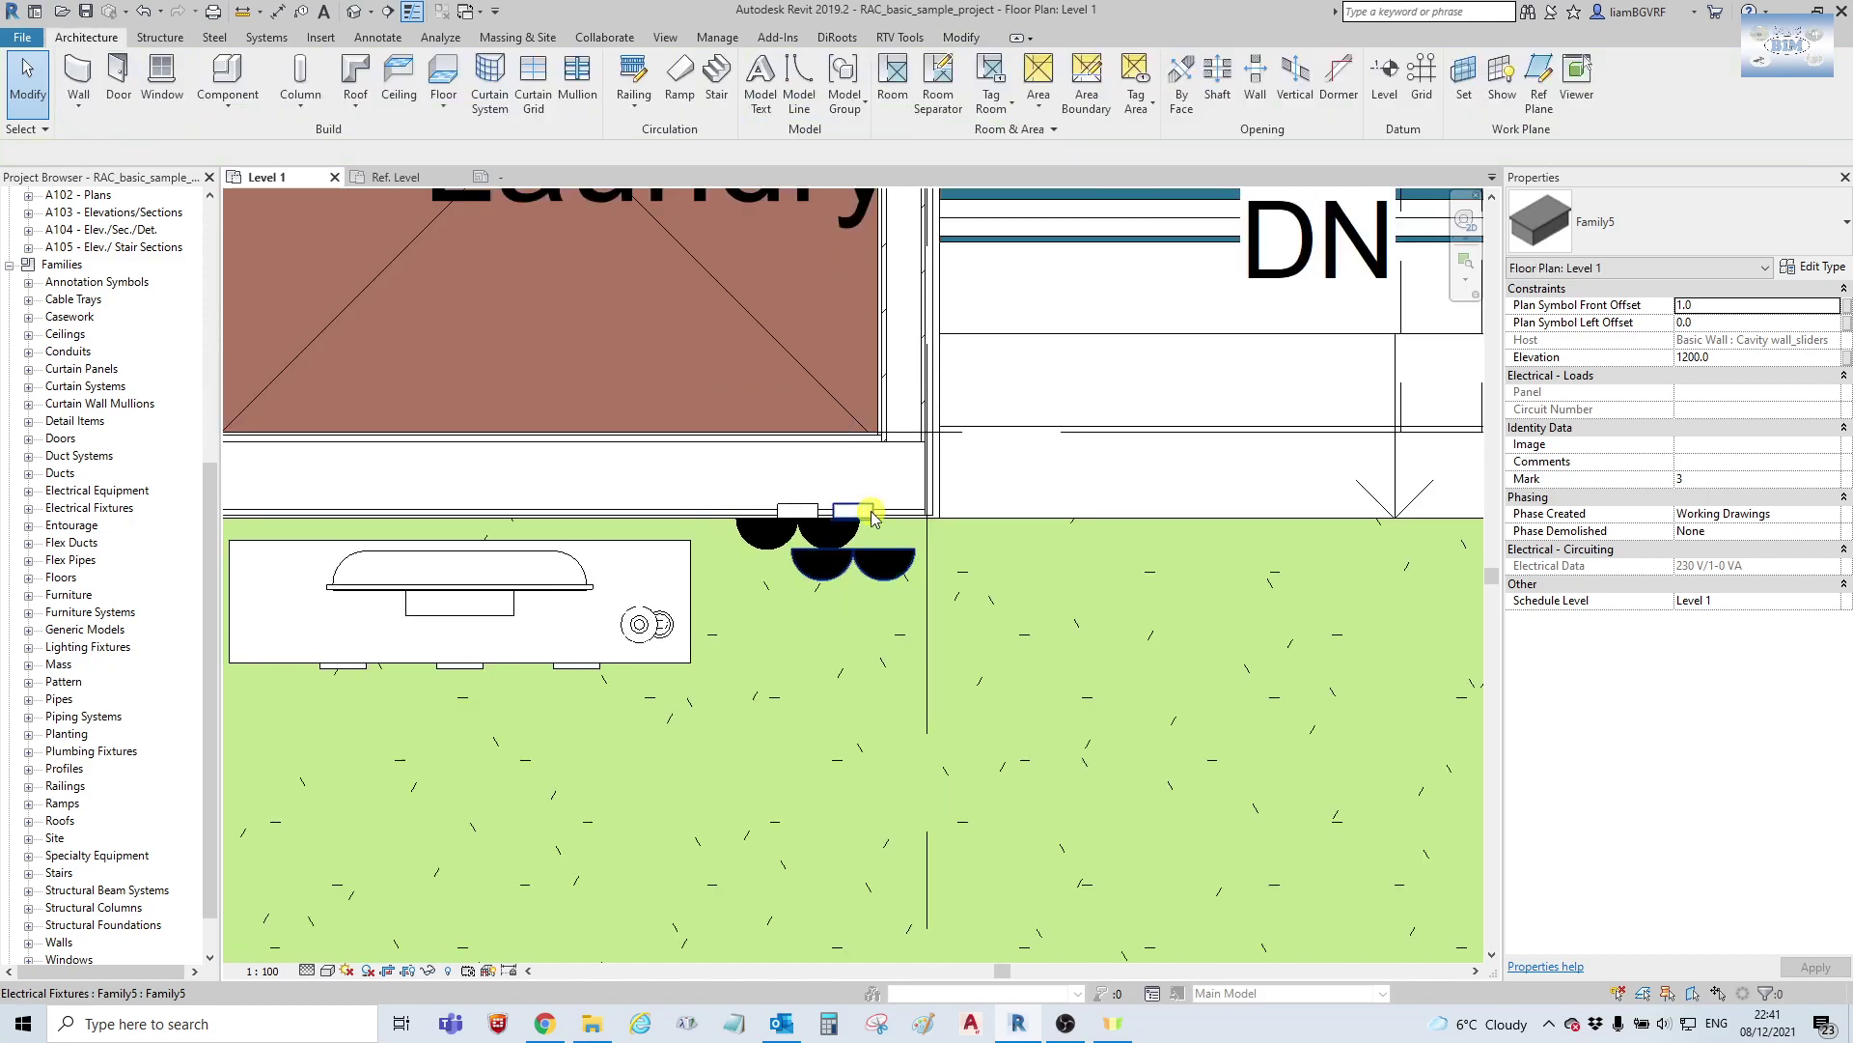
Open the fixture family's 3D view and temporarily hide the large host extrusion to expose the fixture geometry.
left_click(393, 178)
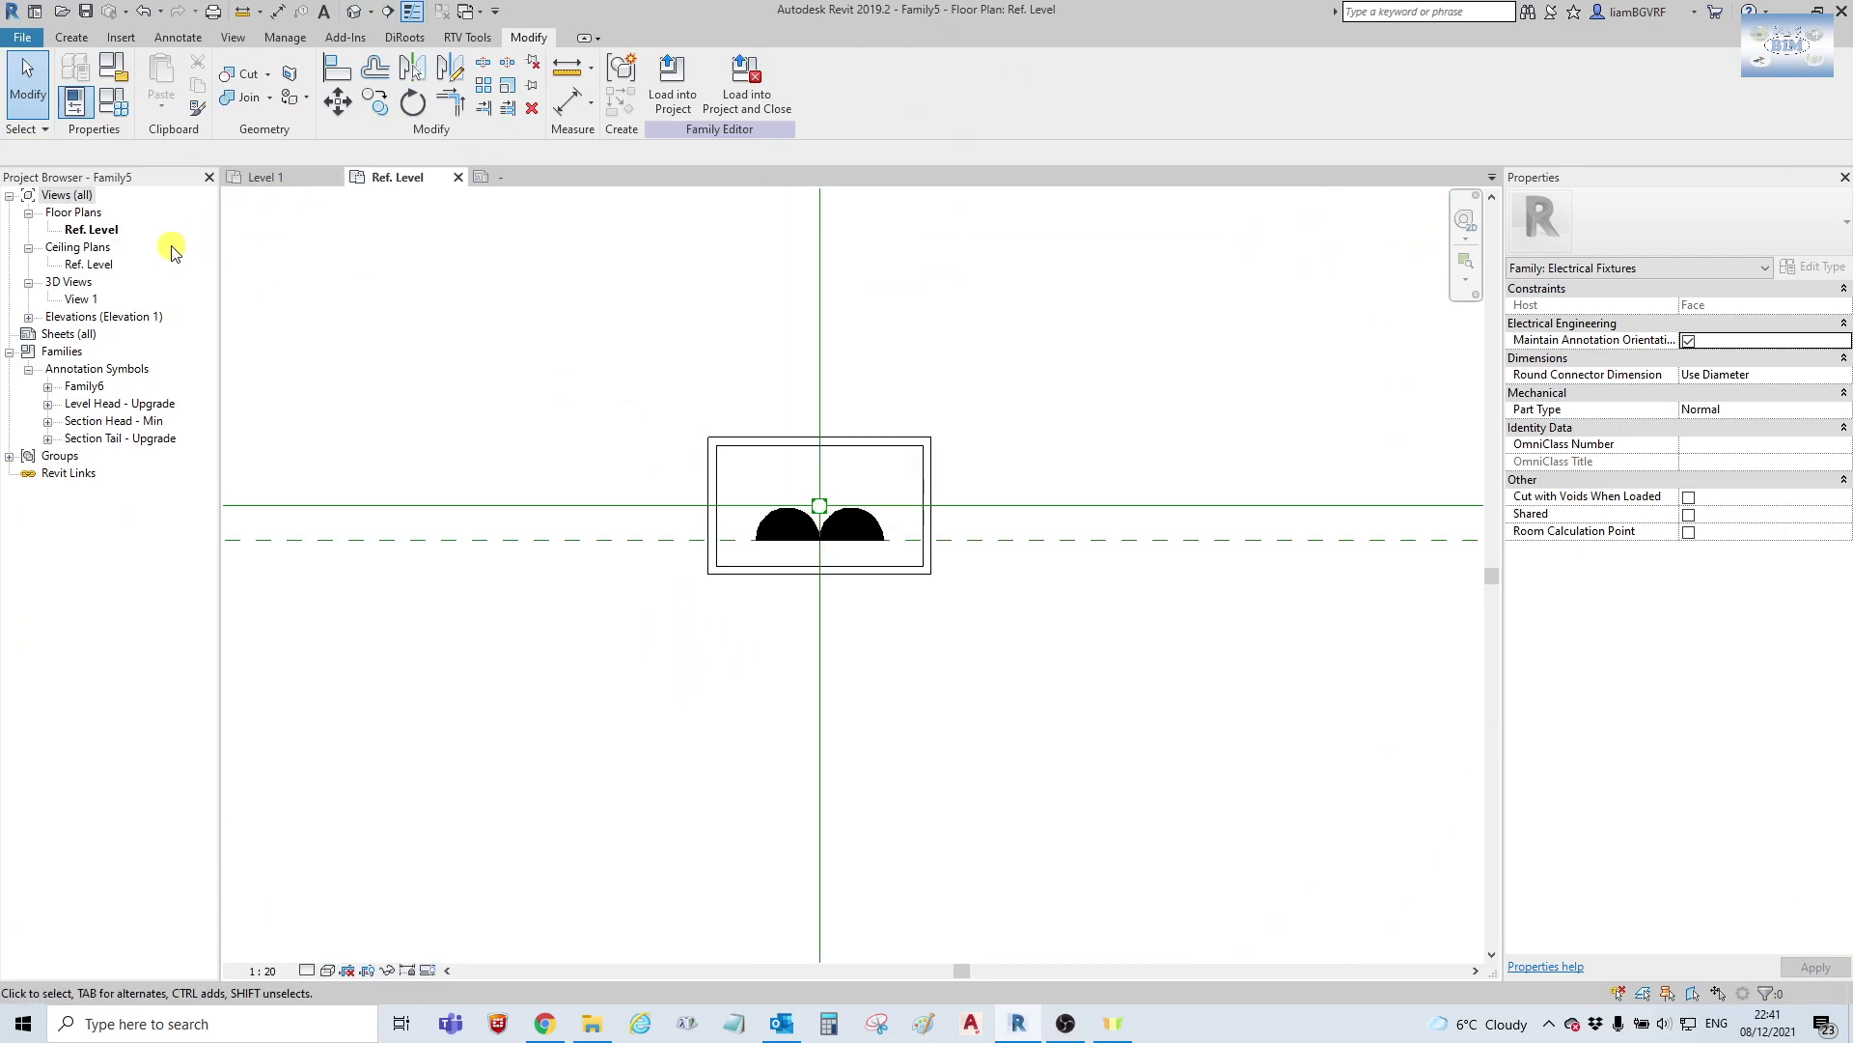
double_click(83, 300)
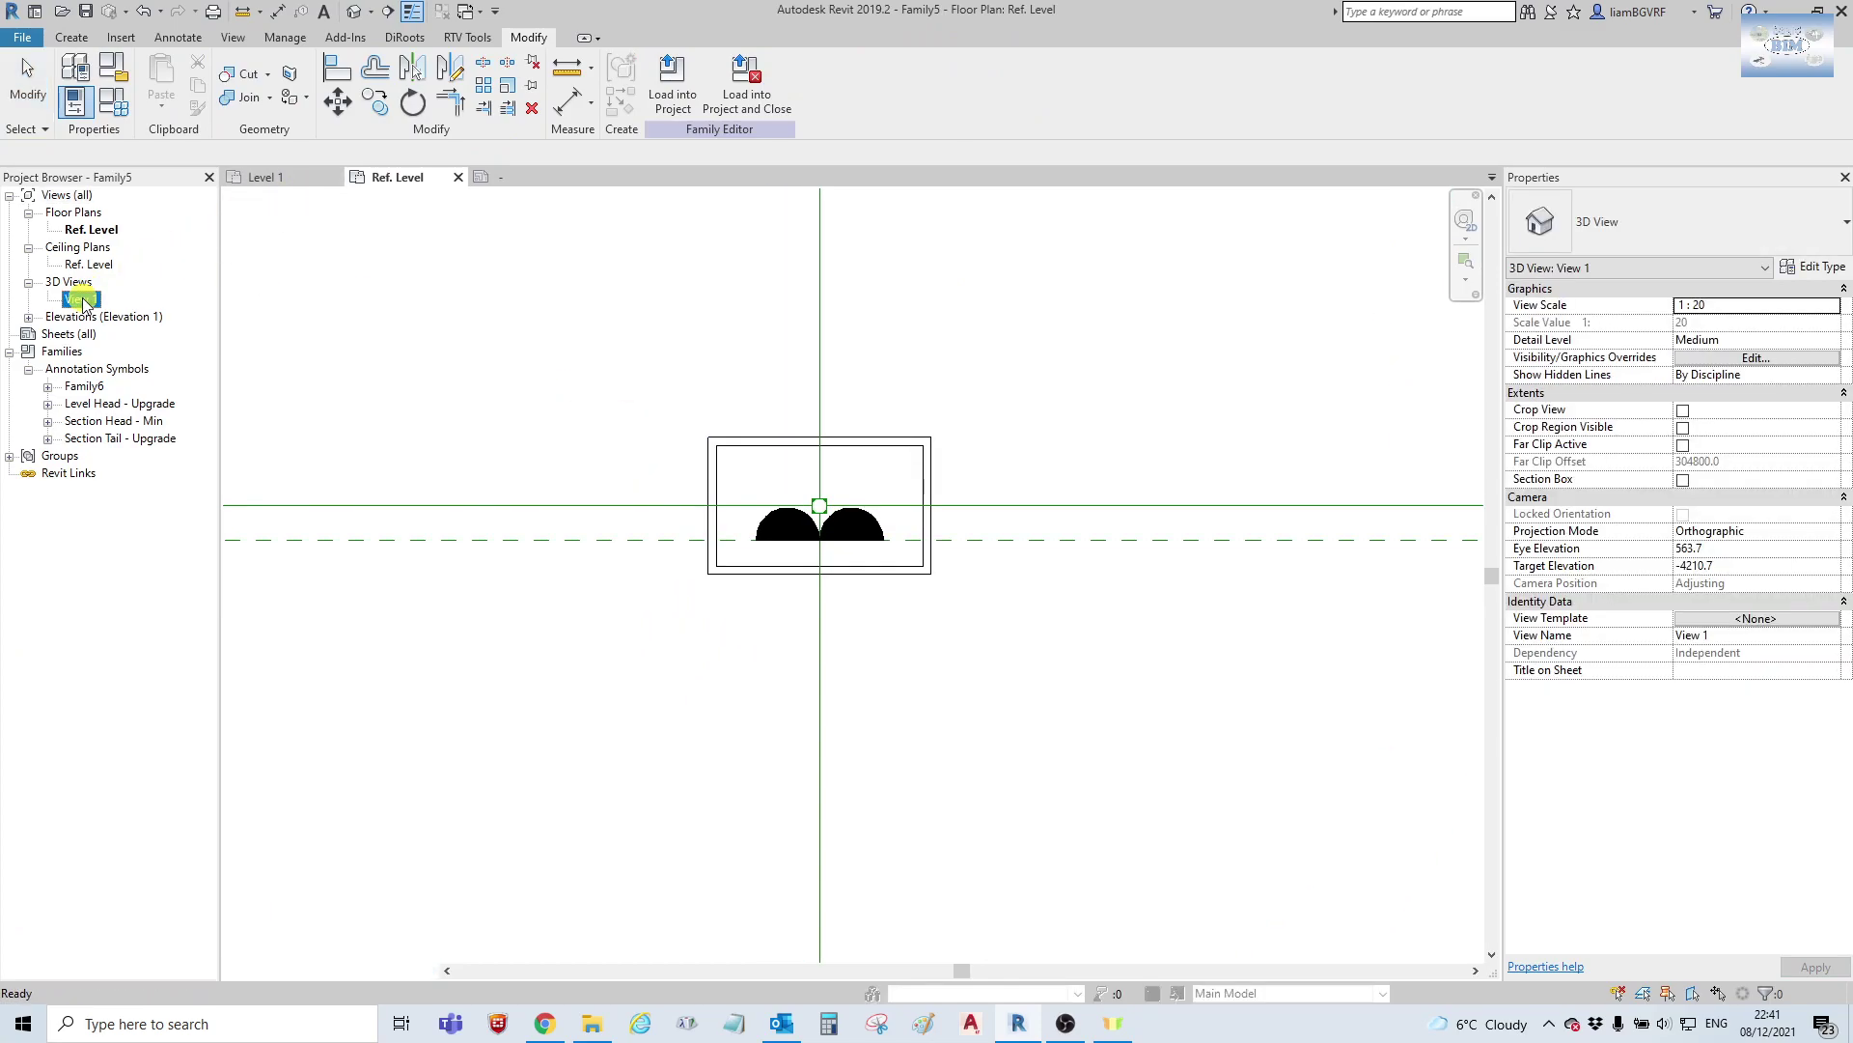
left_click(657, 387)
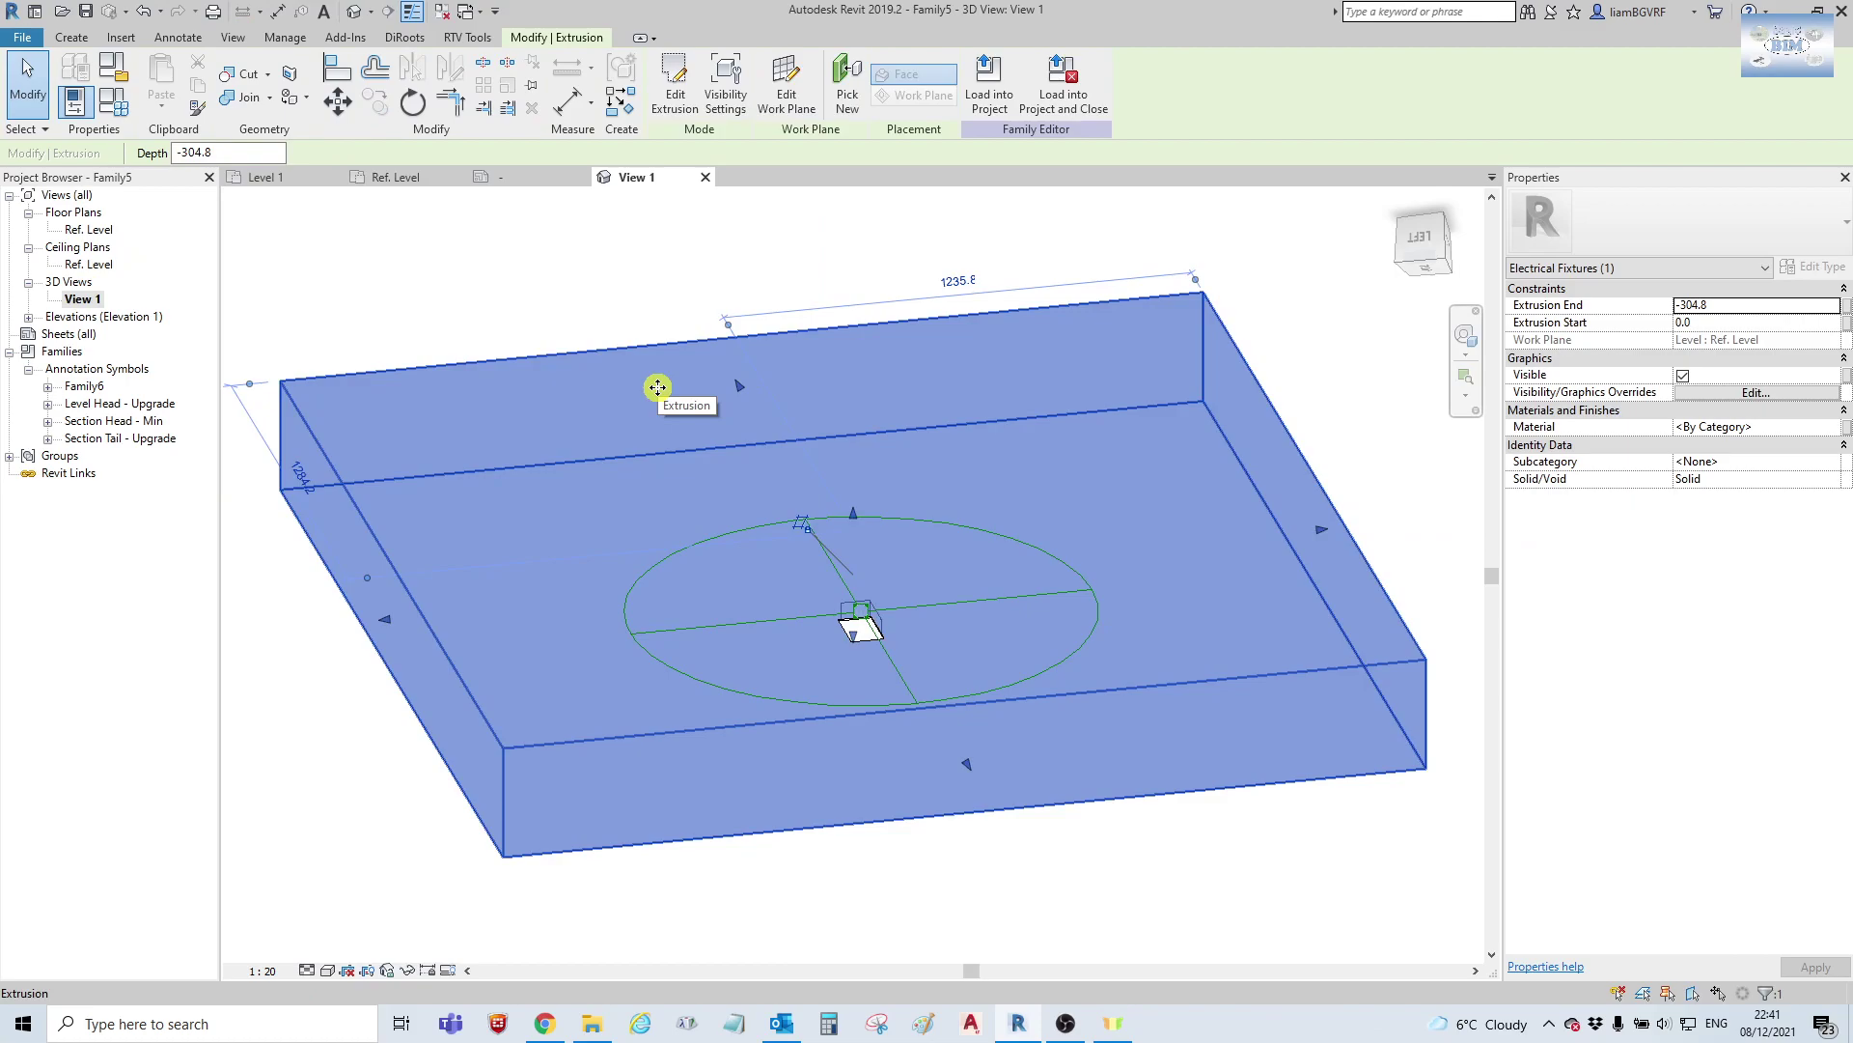
key("h")
key("h")
scroll(930, 509, "up", 8)
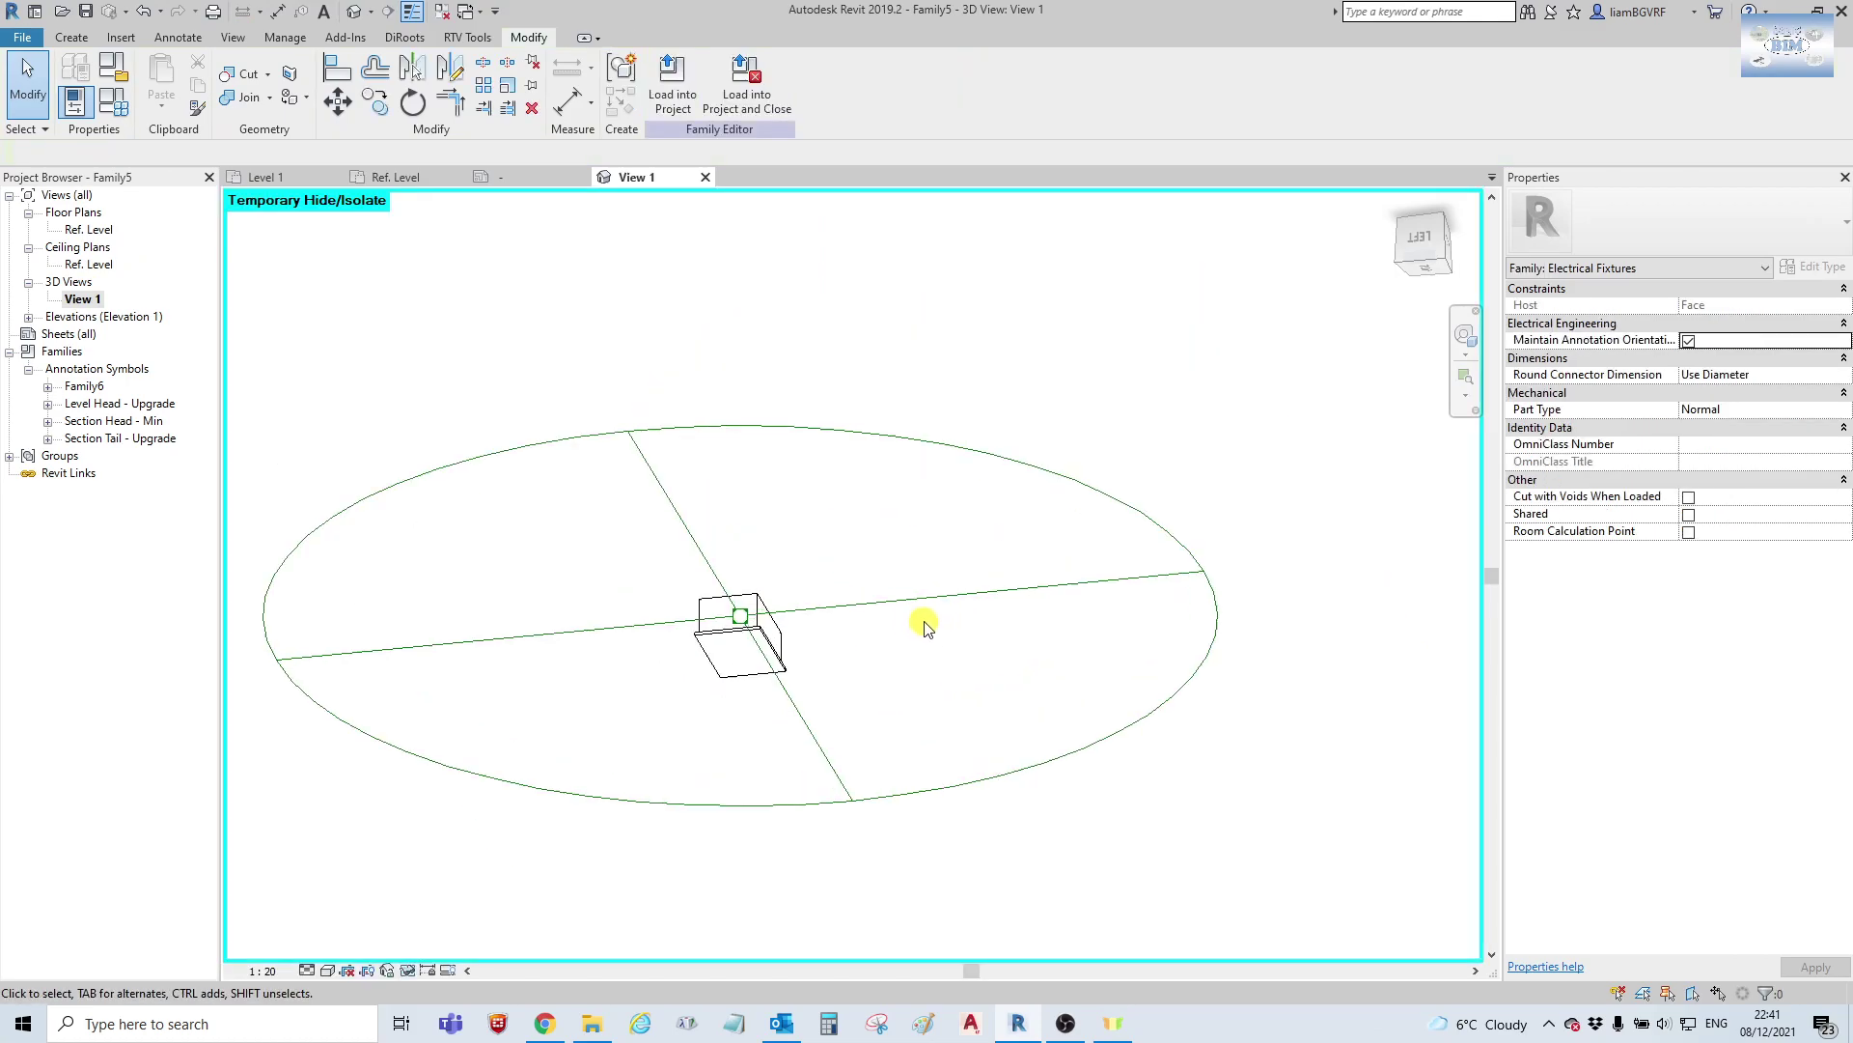
Turn off Plan/RCP display for the fixture's faceplate and back-box extrusions, keeping Front/Back and Left/Right on.
left_click(608, 702)
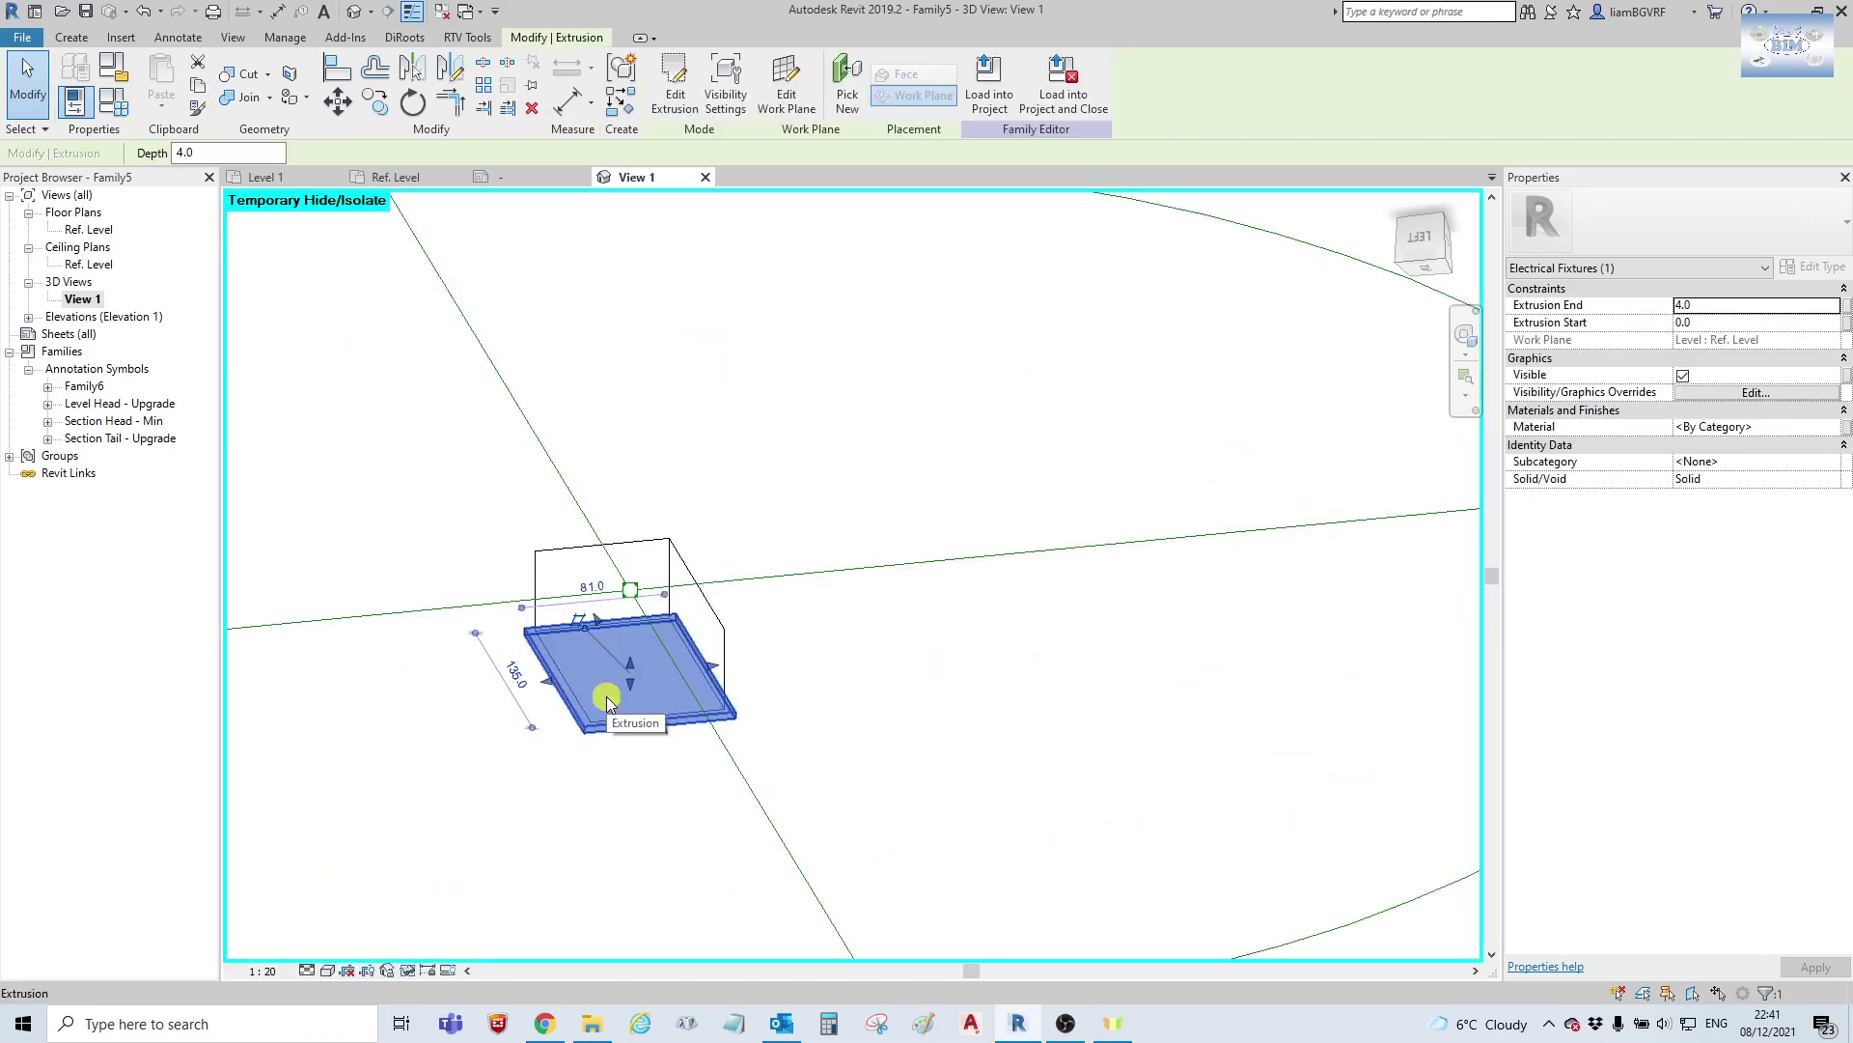
left_click(704, 592, "ctrl")
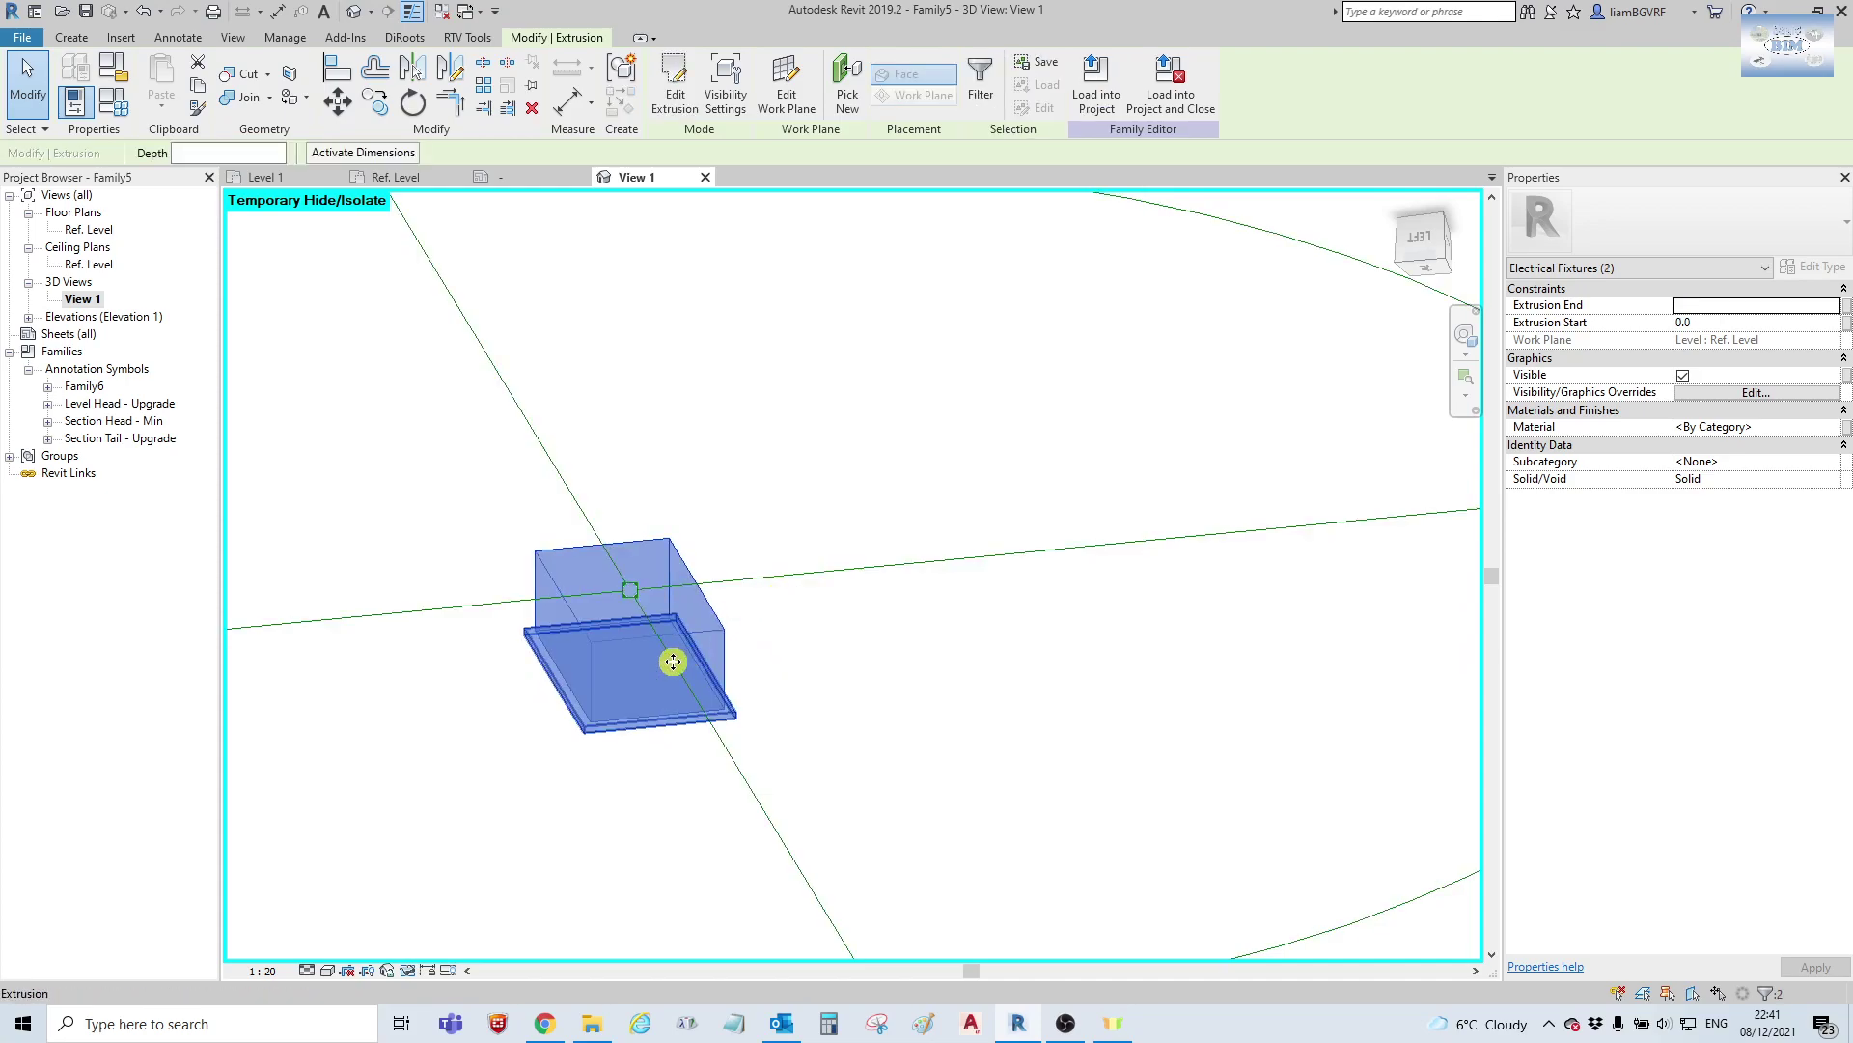
left_click(725, 85)
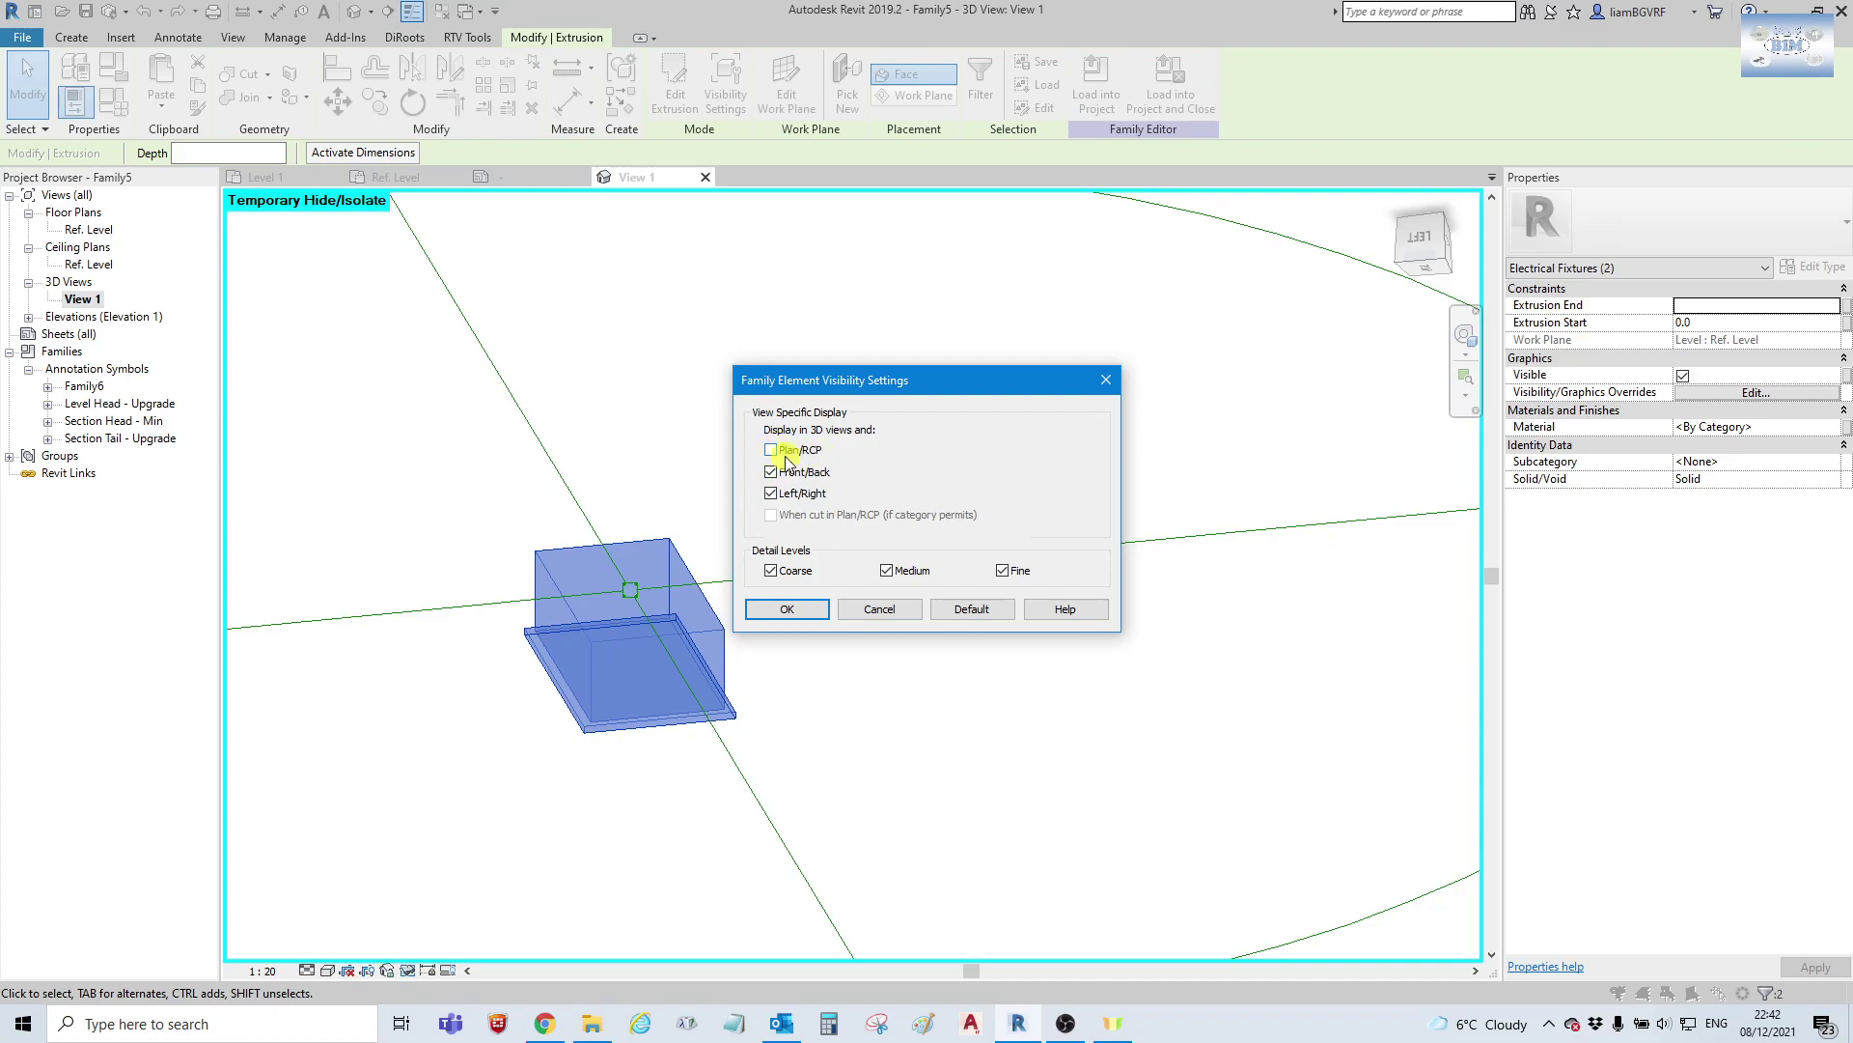
left_click(798, 621)
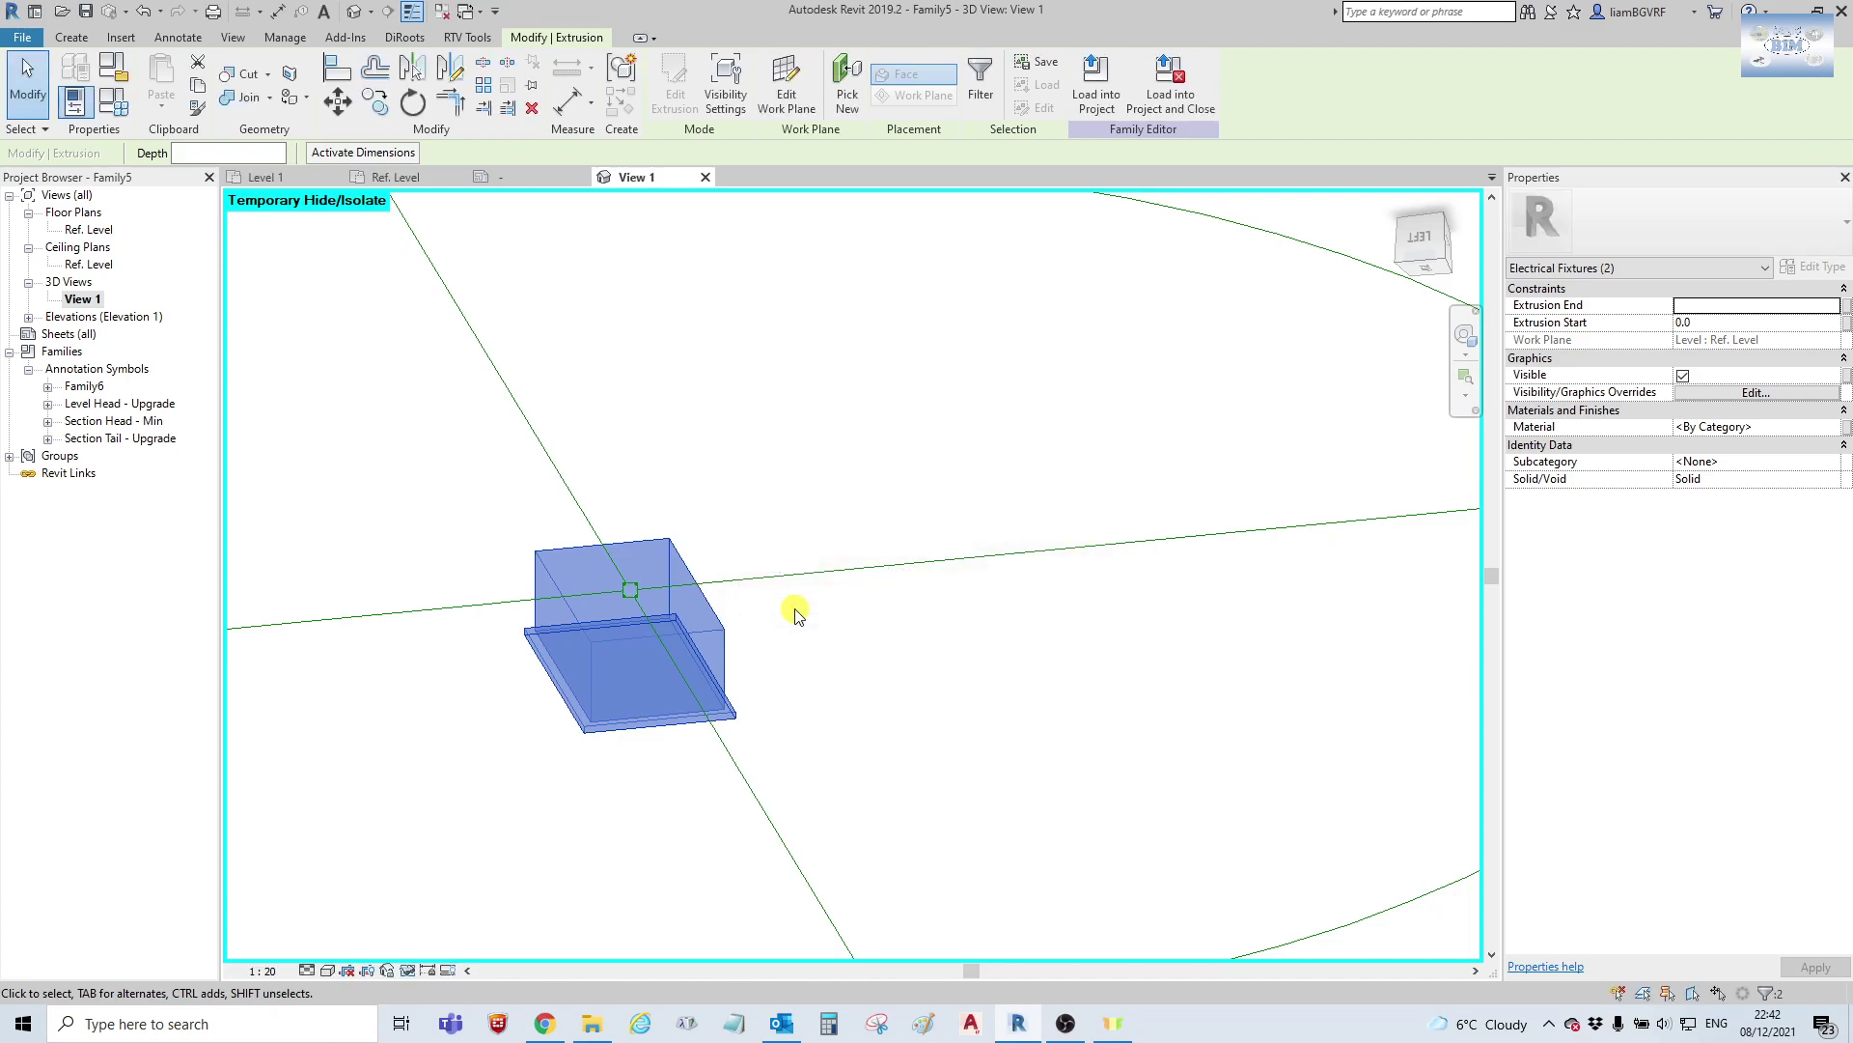
left_click(766, 360)
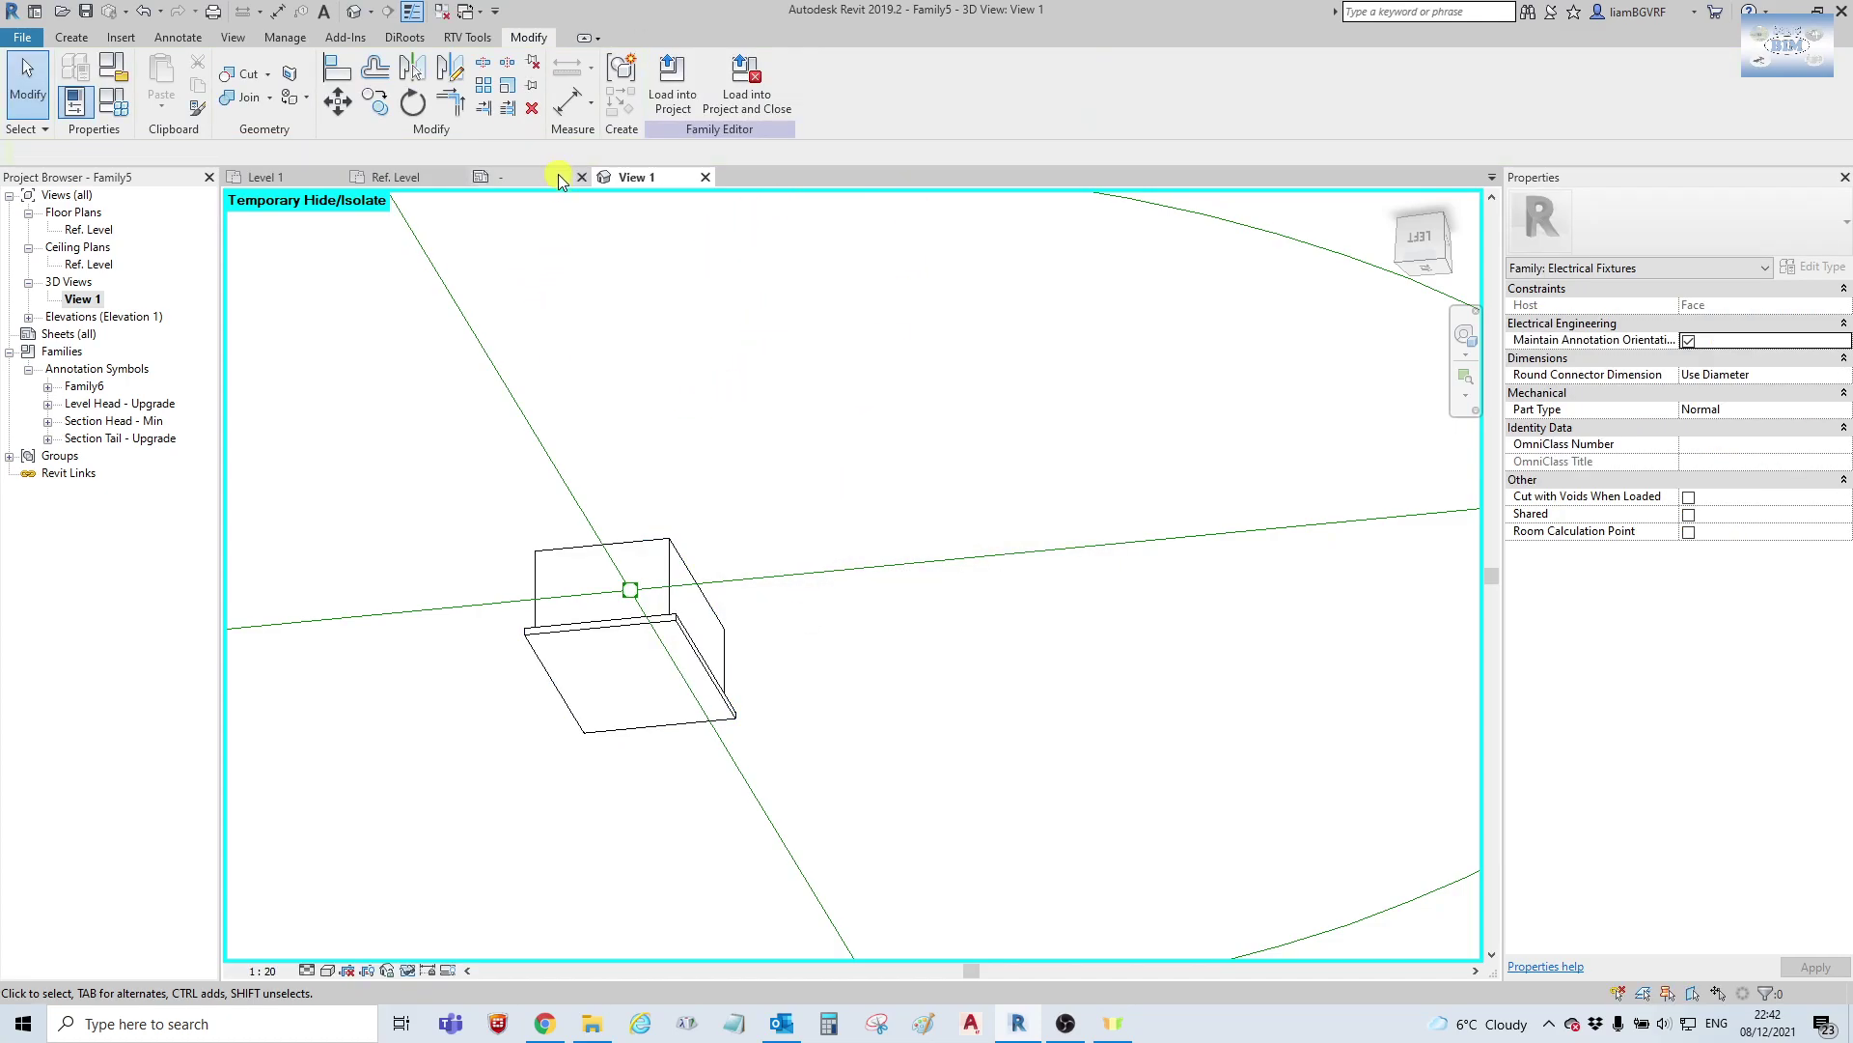
Load the family into RAC_basic_sample_project.rvt, overwriting the existing version and its parameter values, and check the fixtures in plan.
left_click(671, 99)
left_click(801, 422)
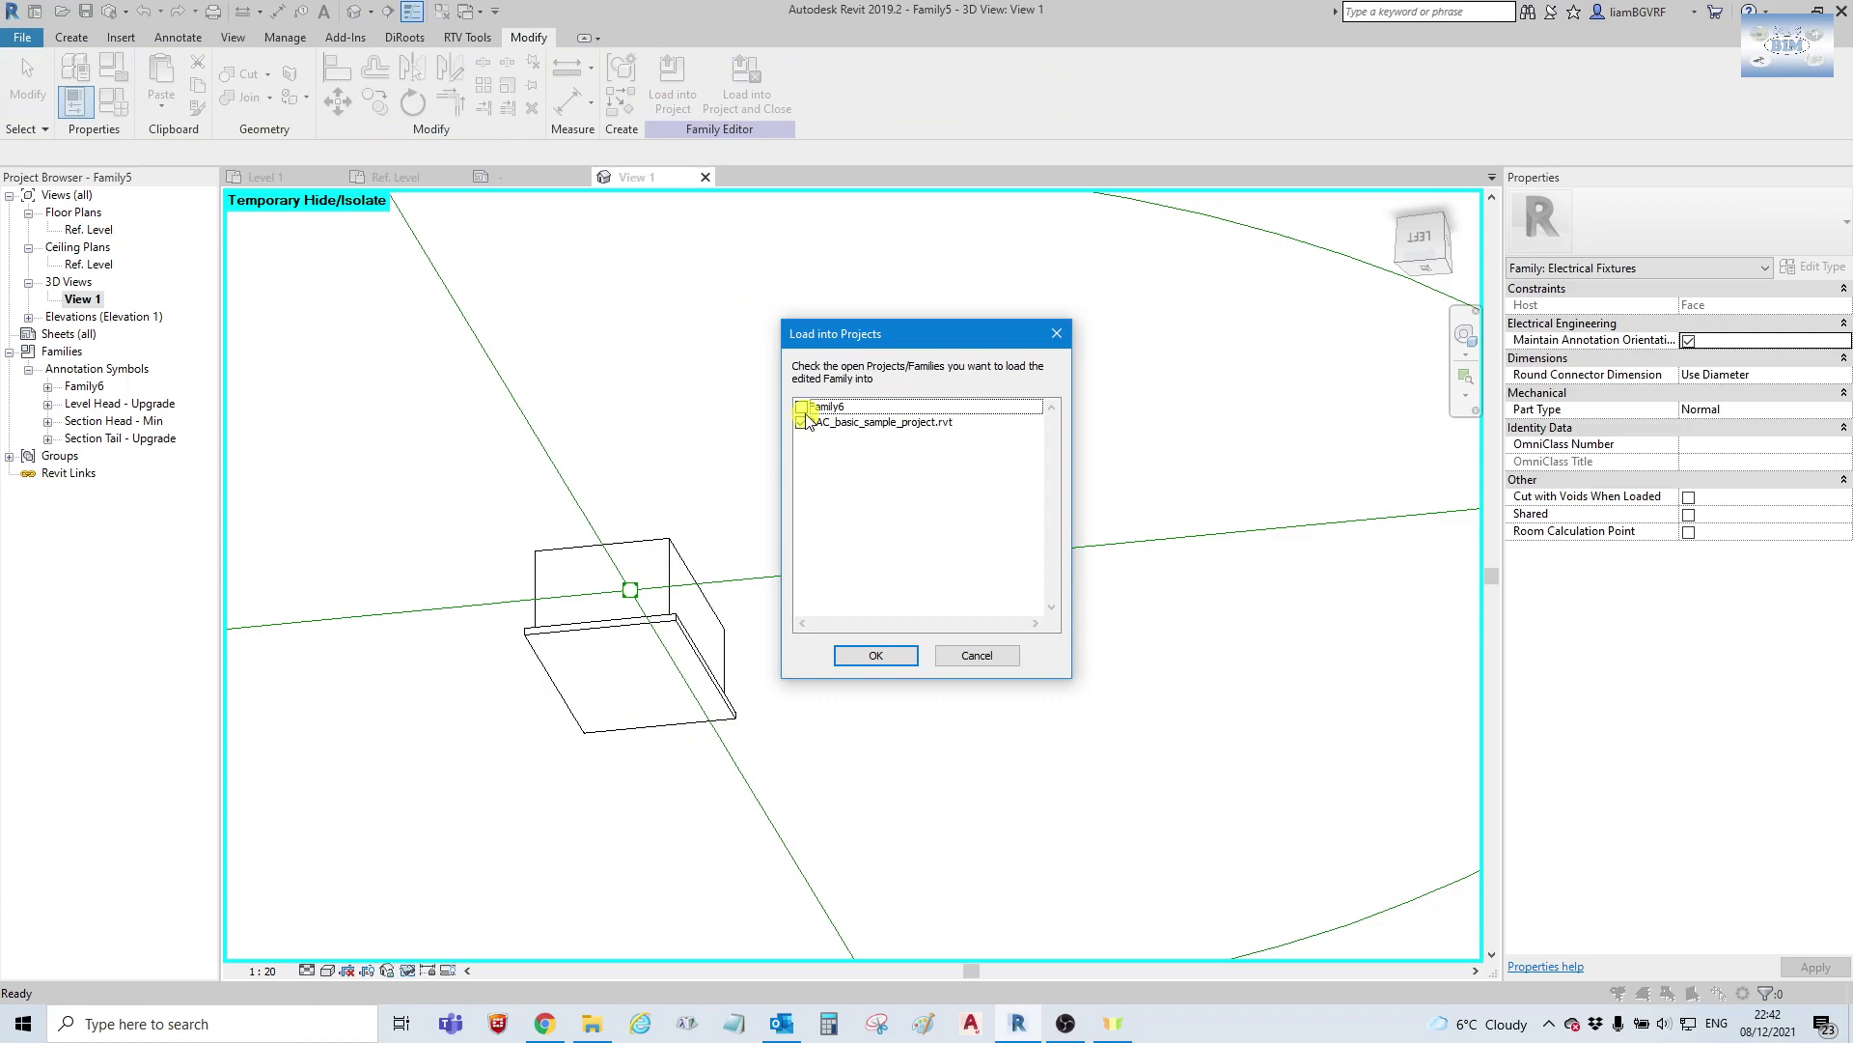
left_click(877, 655)
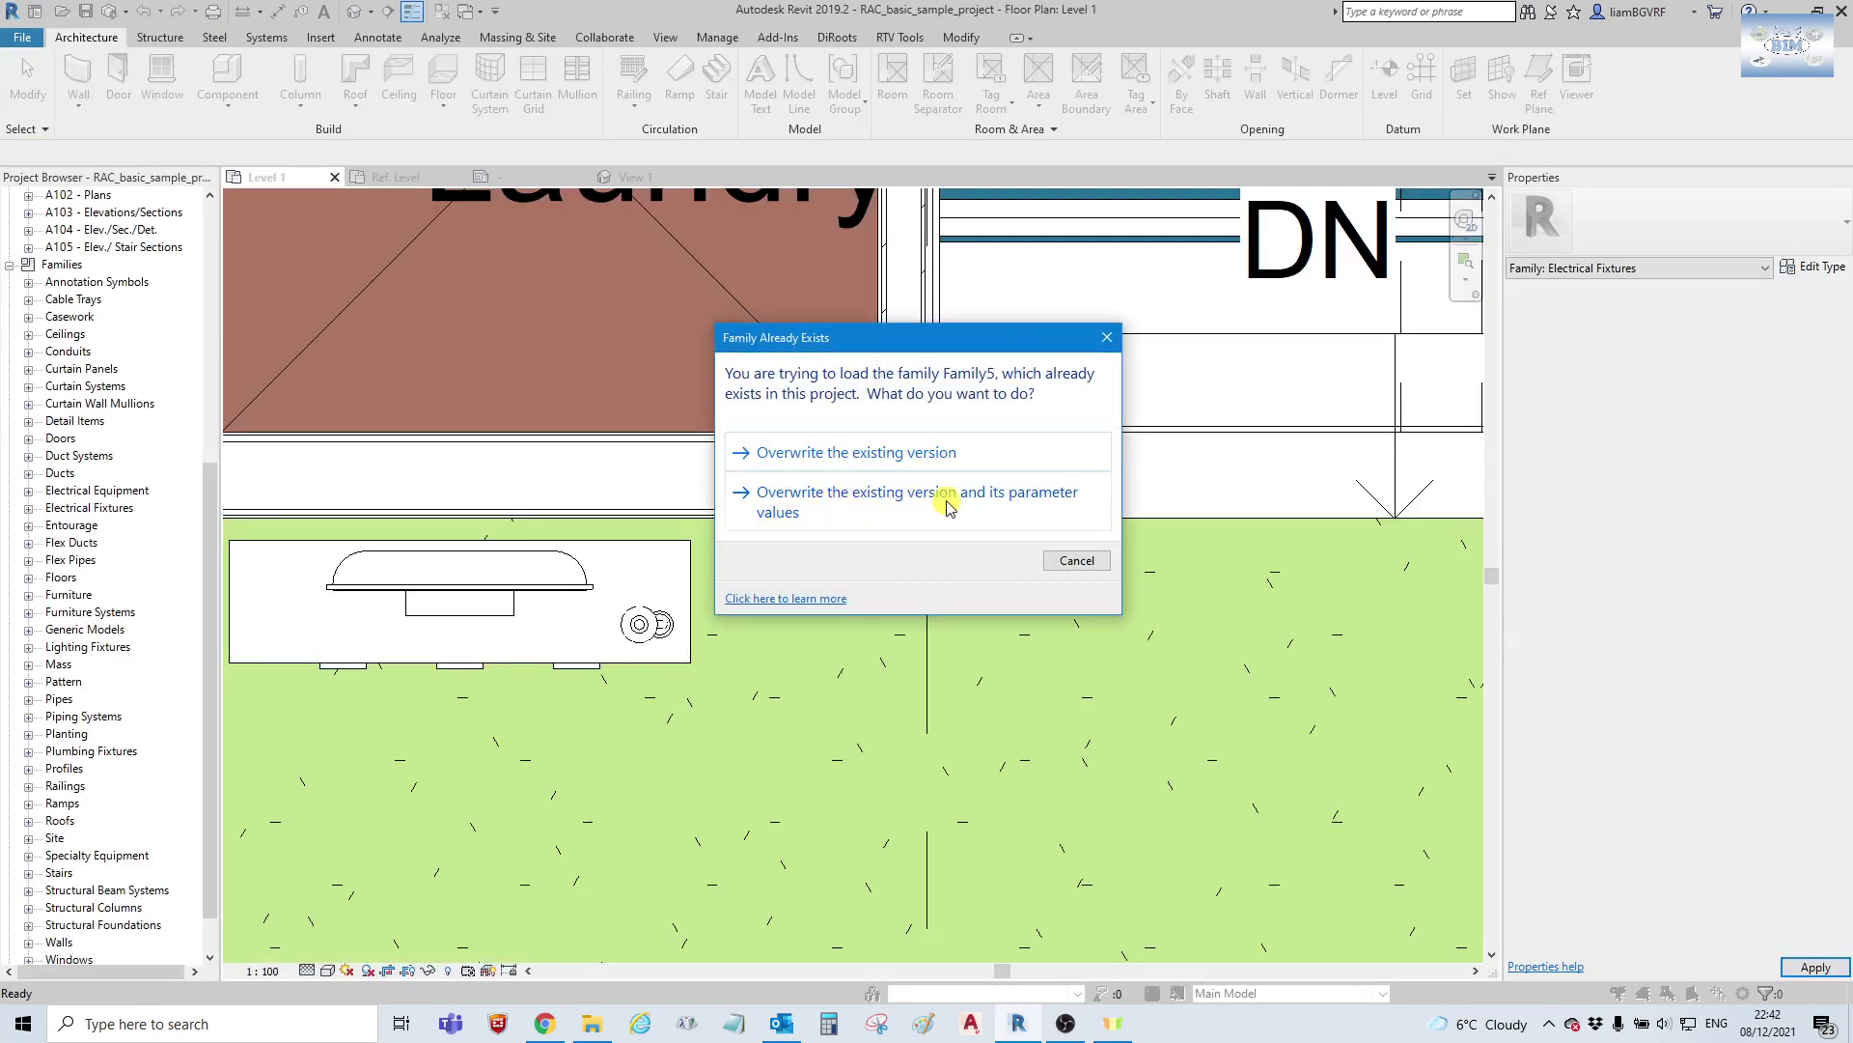
left_click(828, 514)
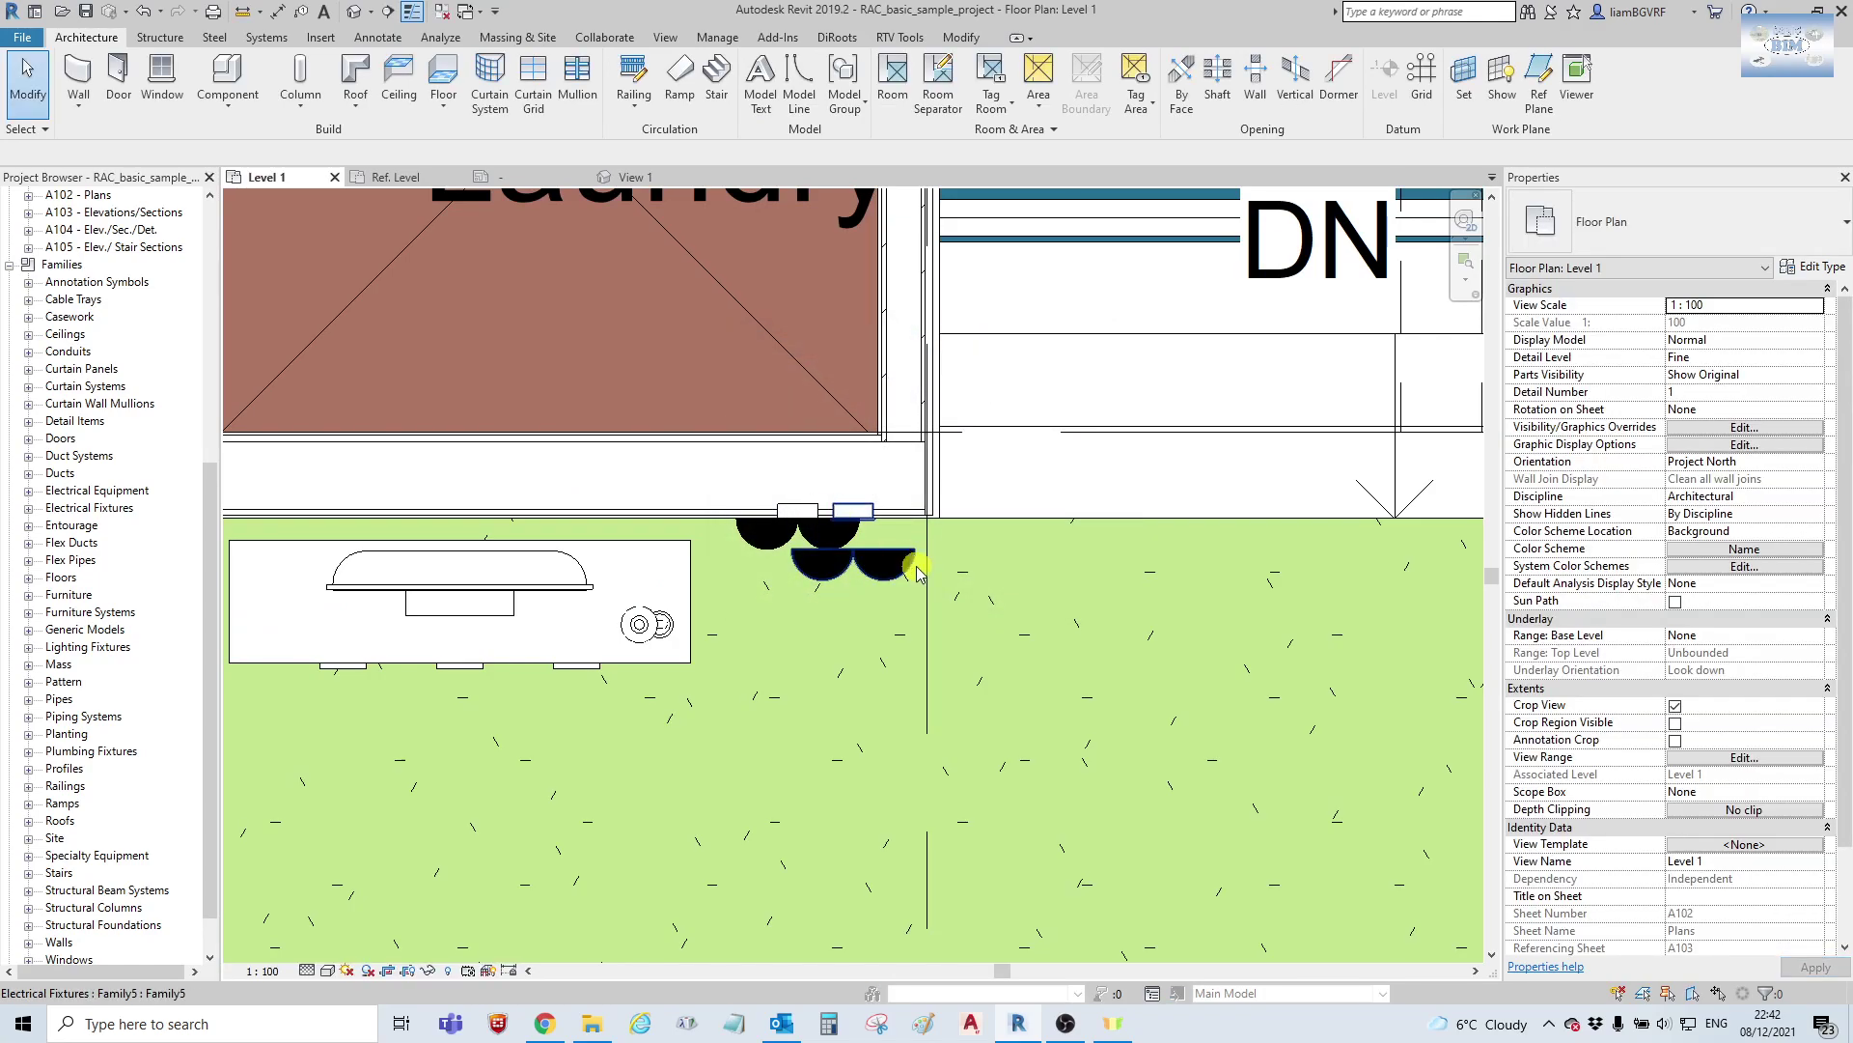
scroll(872, 507, "up", 2)
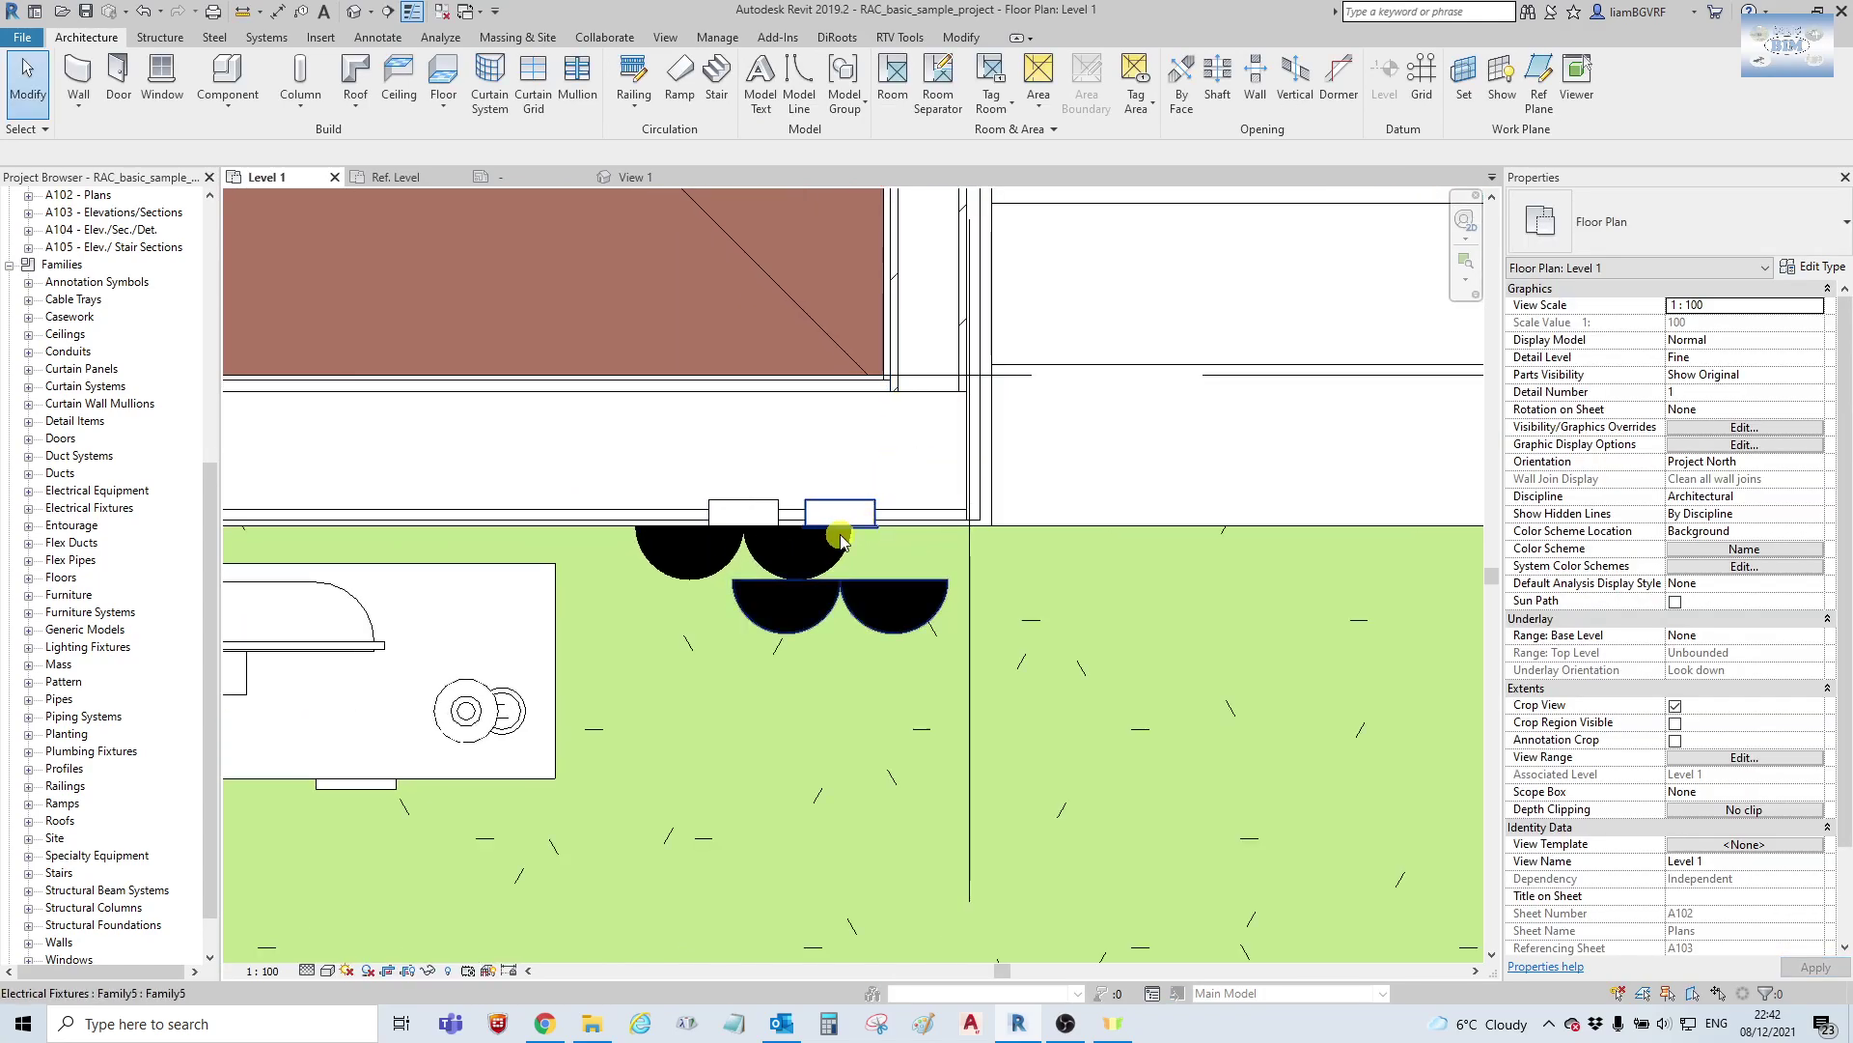
Set the family's faceplate and back-box extrusions to display in Plan/RCP and Left/Right but not in Front/Back views.
left_click(645, 179)
left_click(674, 547)
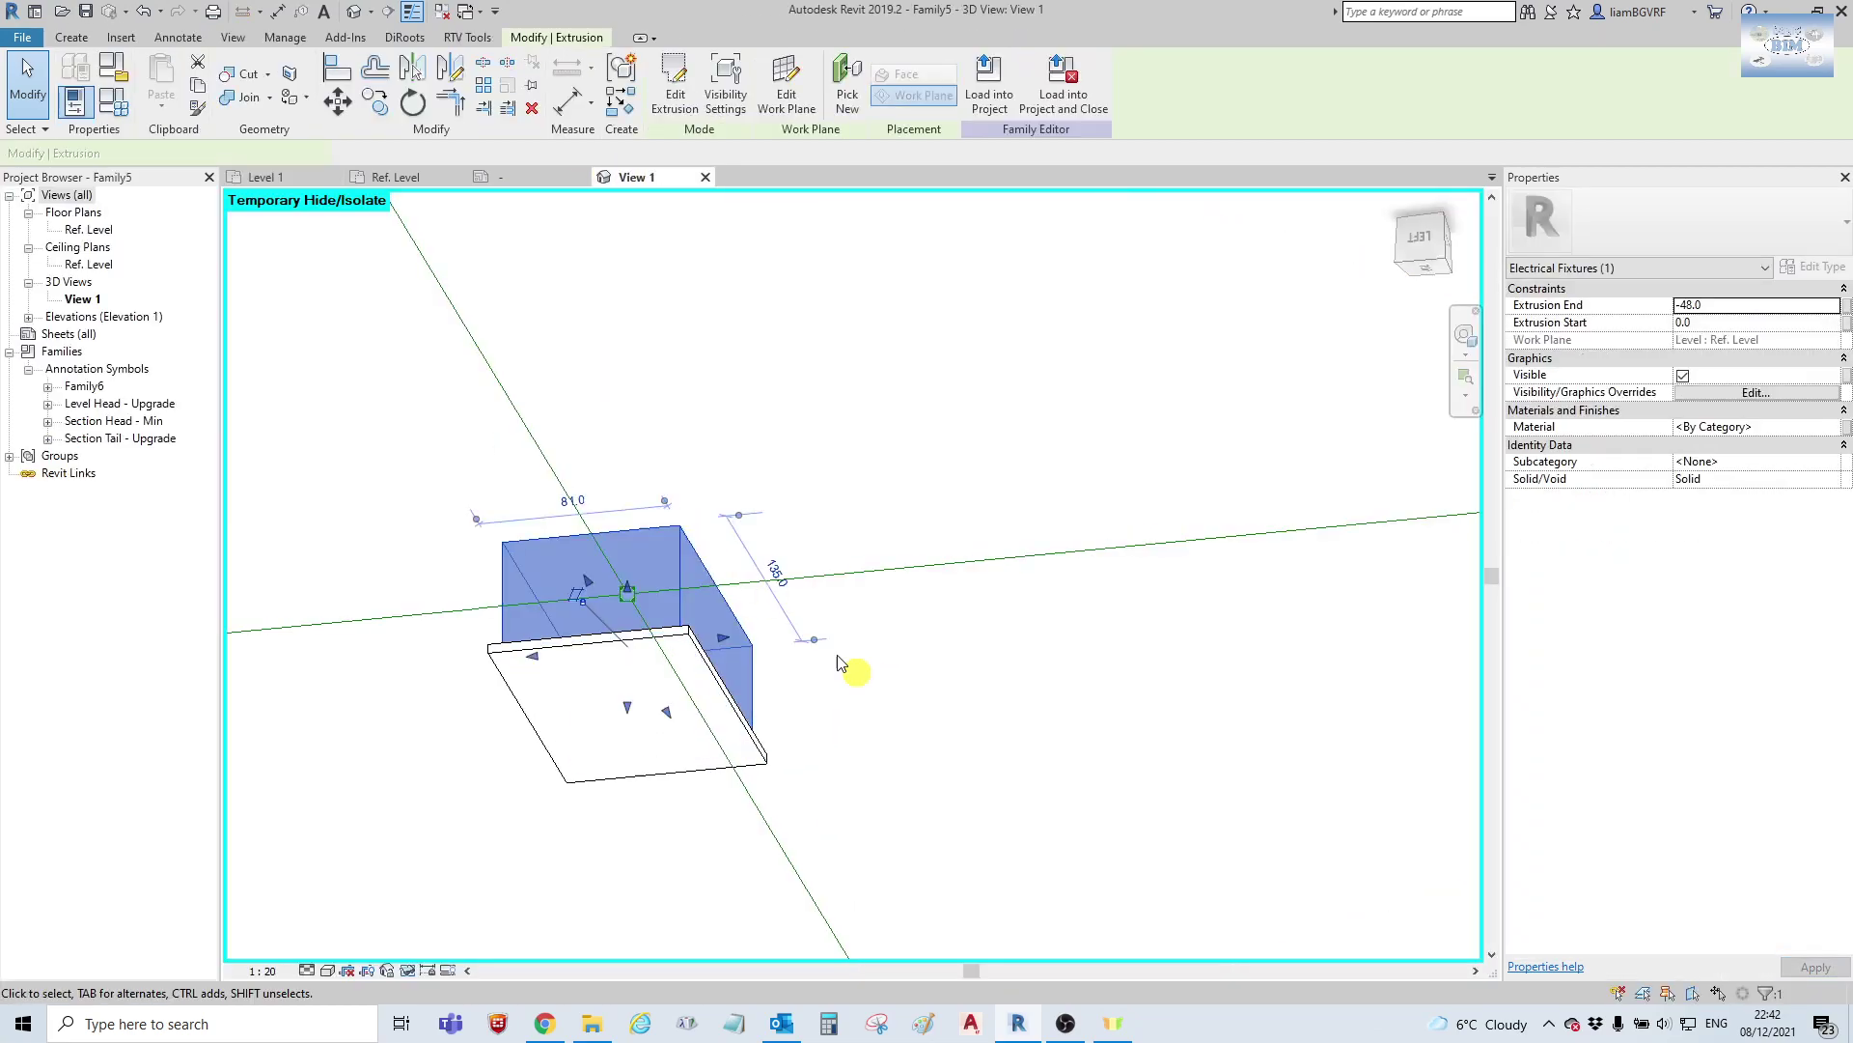
left_click(599, 744, "ctrl")
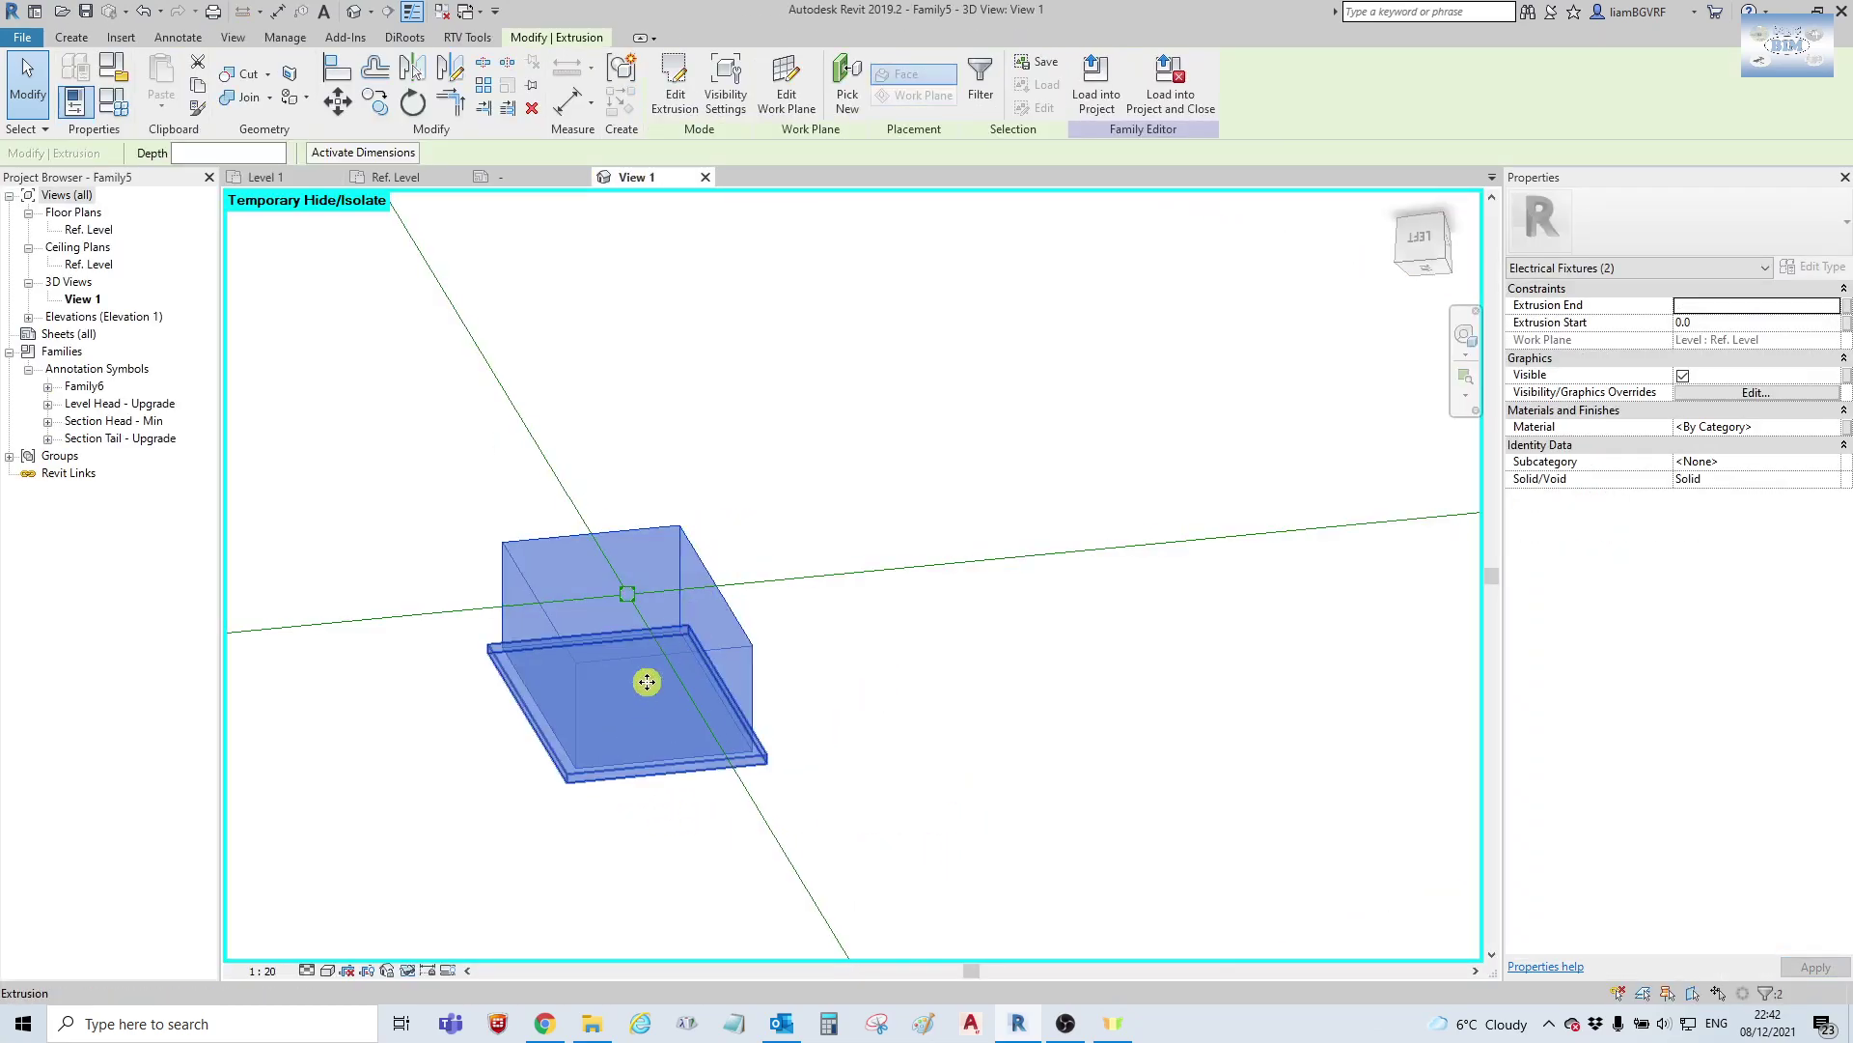
left_click(726, 85)
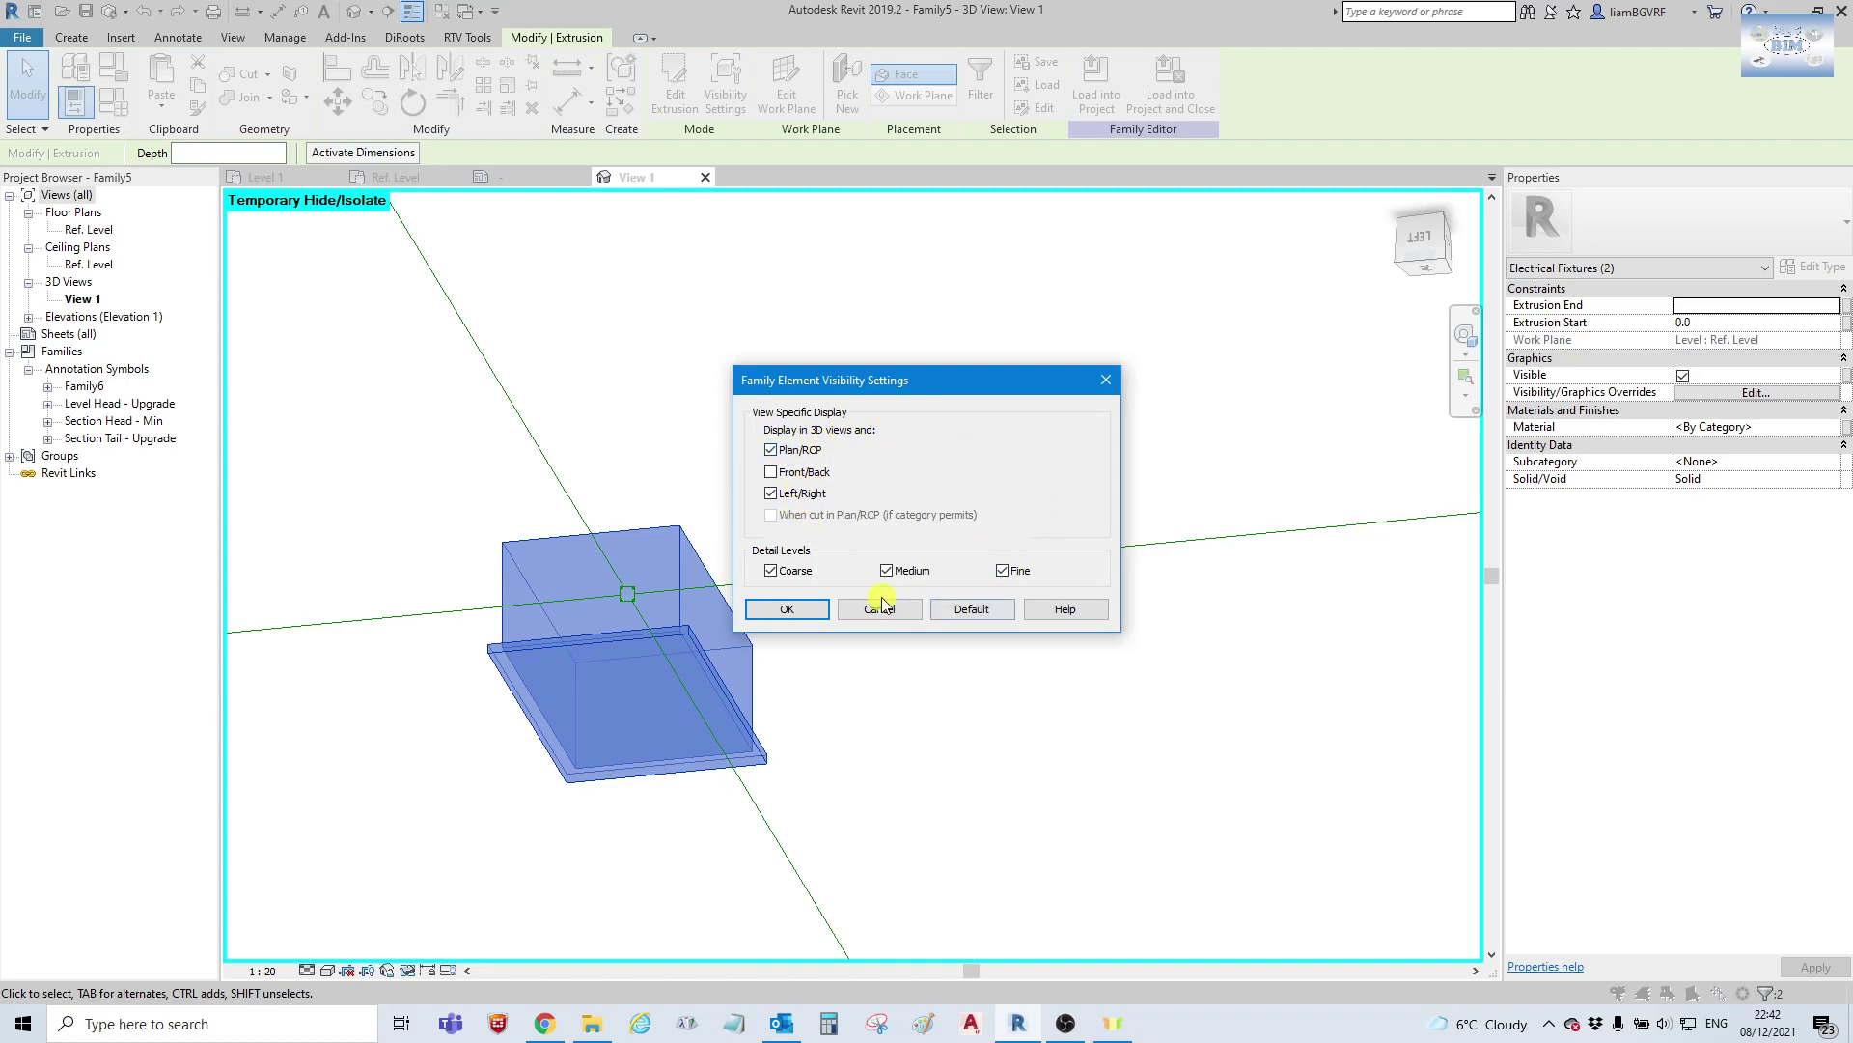
left_click(789, 609)
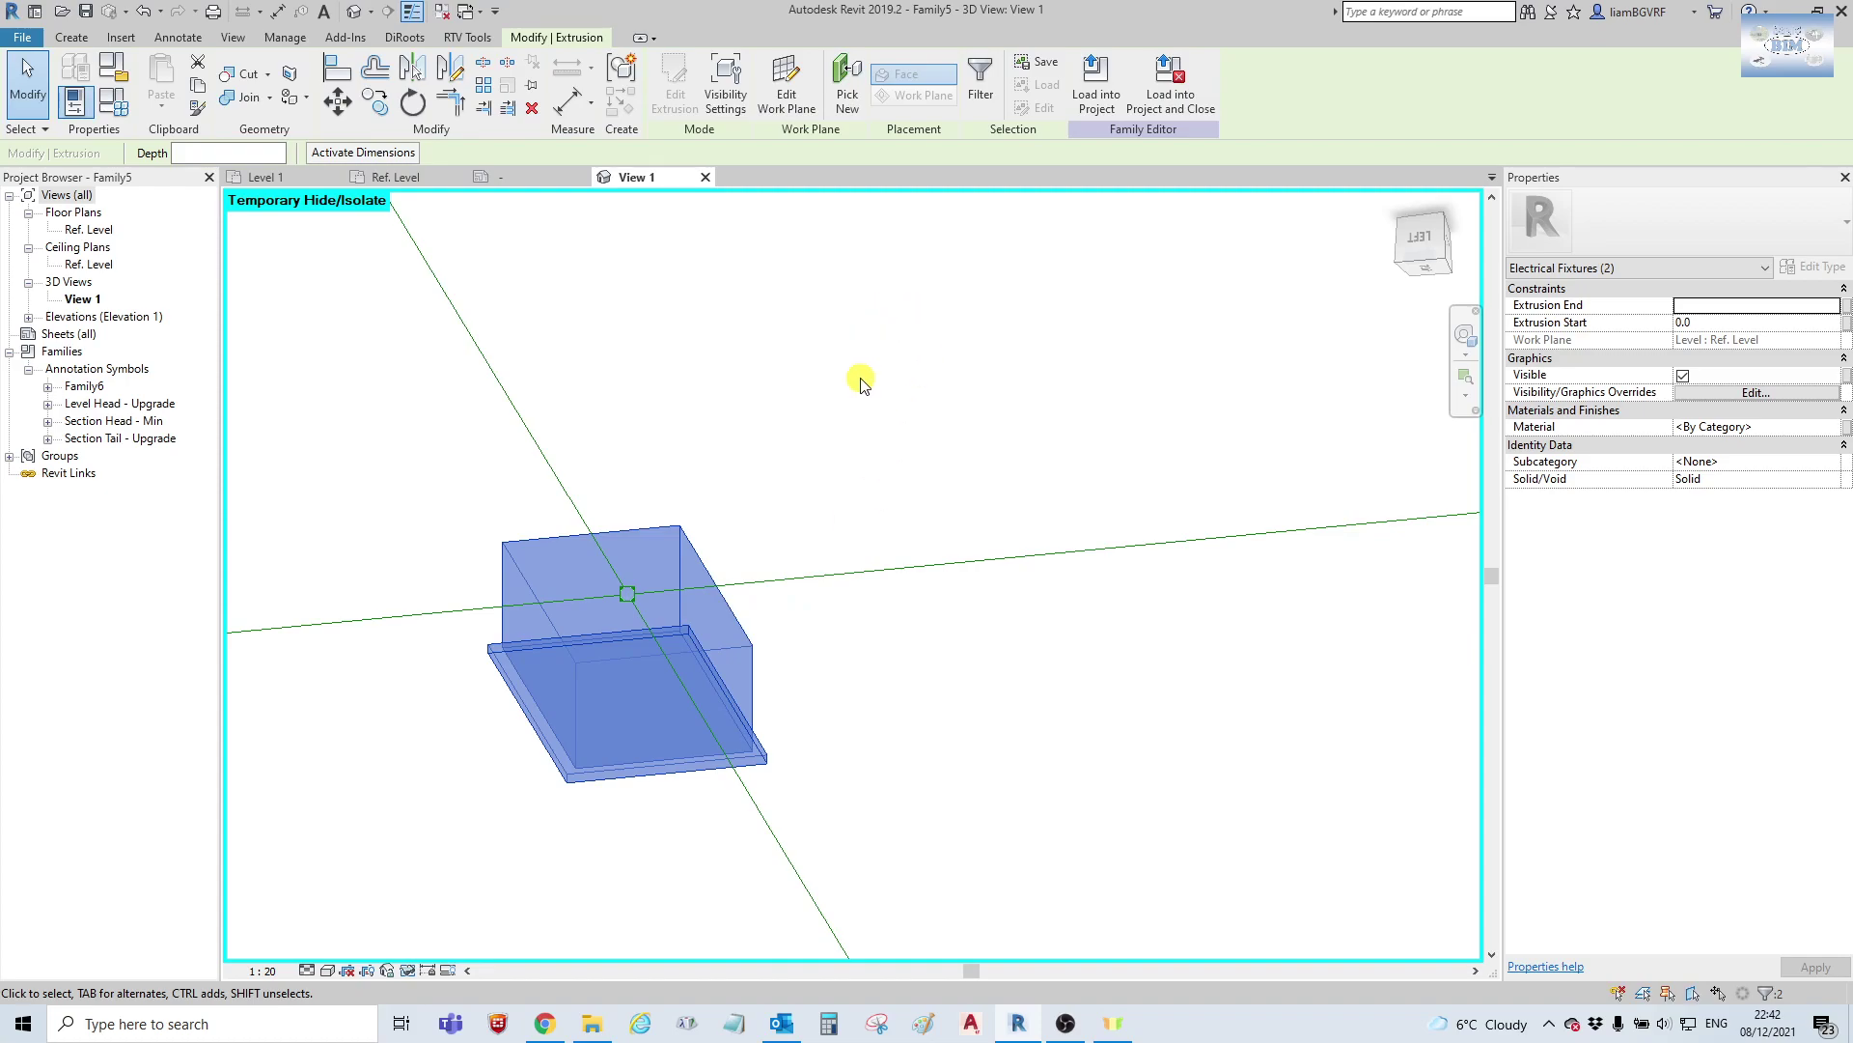
Clear the selection and reset the temporary hide/isolate so the host extrusion shows again in the family's 3D view.
scroll(862, 384, "down", 5)
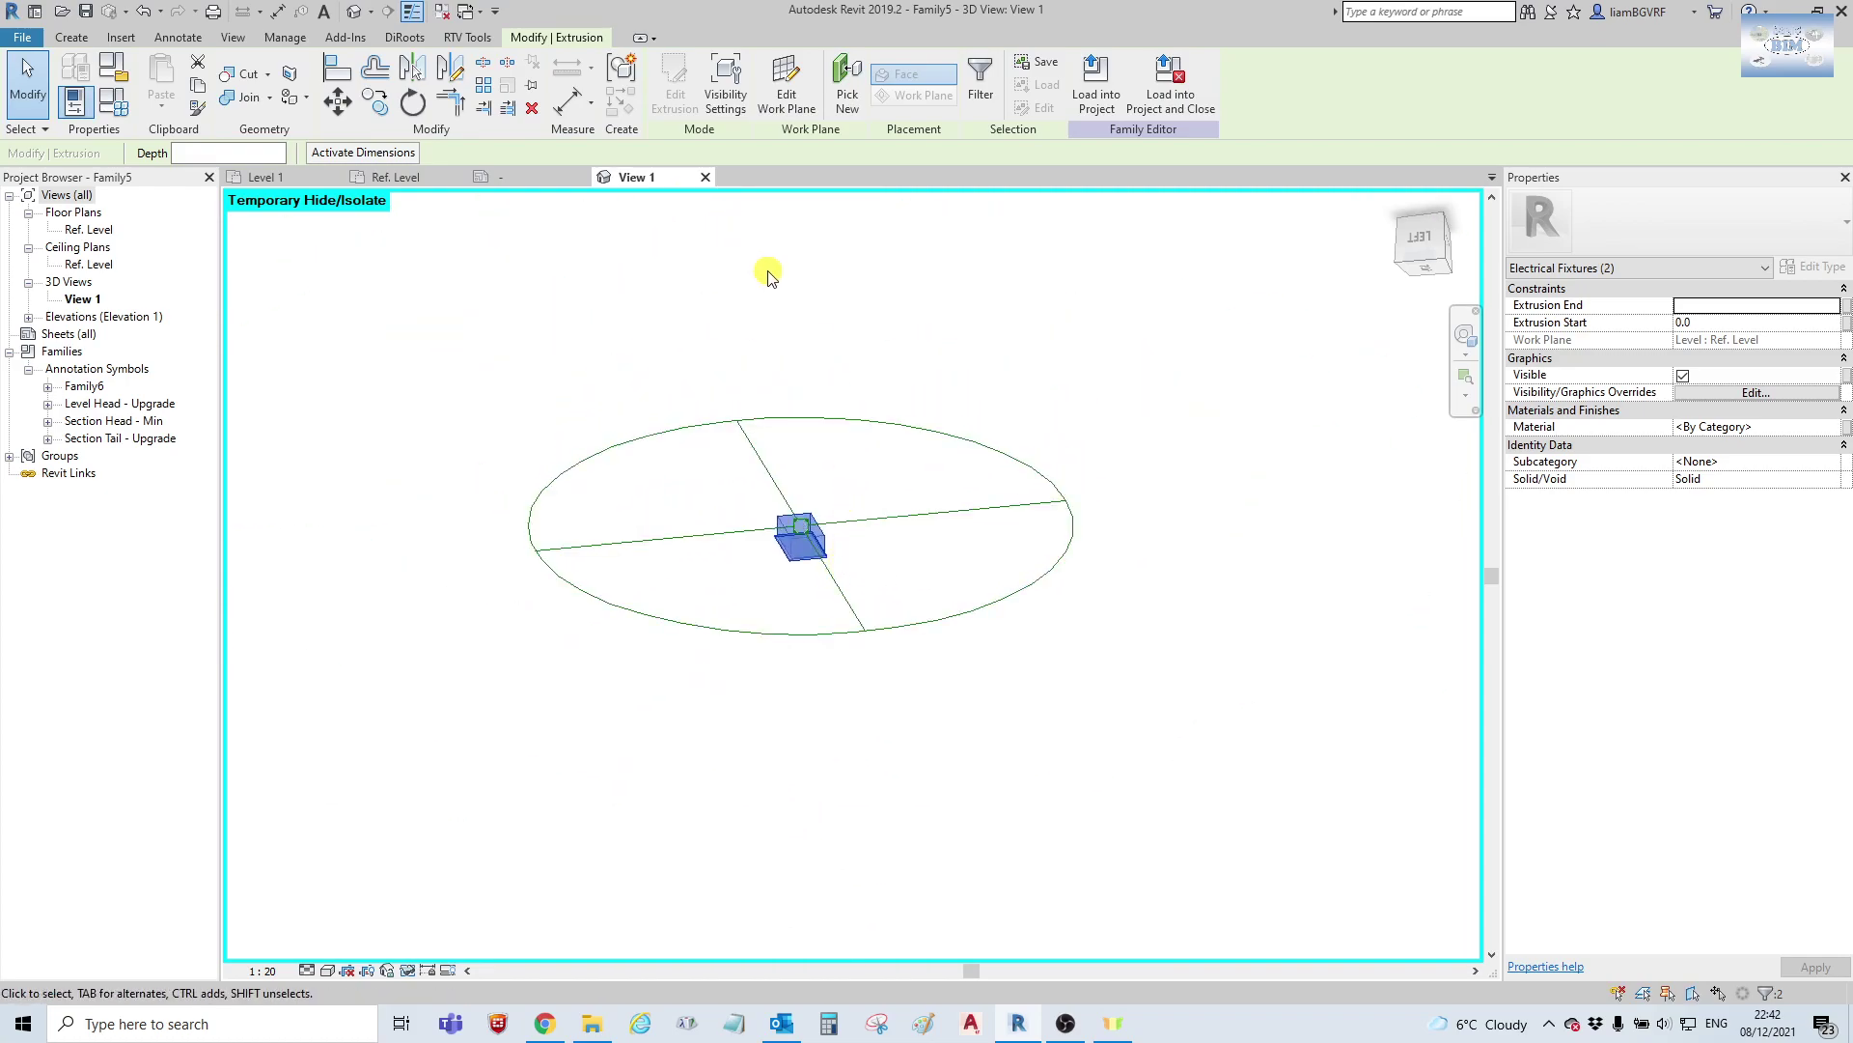
key("Escape")
key("h")
key("r")
scroll(965, 482, "down", 2)
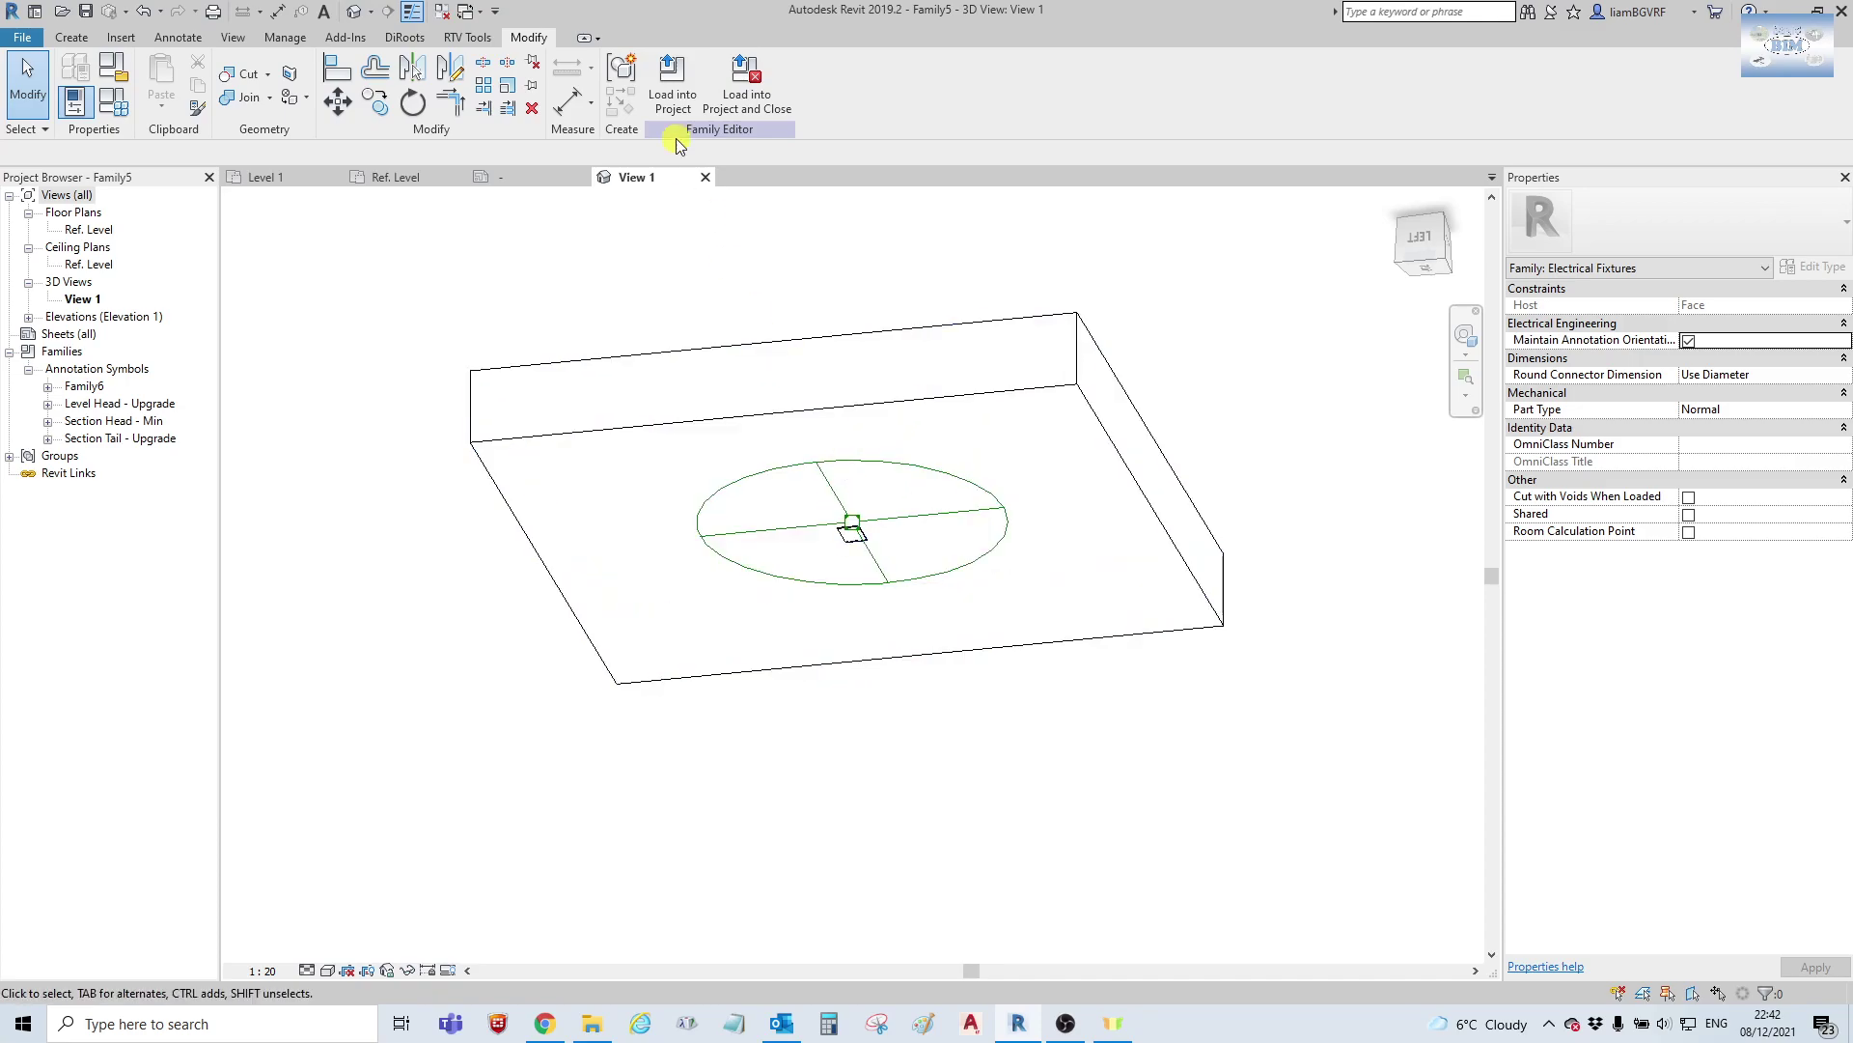
Reload the revised fixture family into the sample project, overwriting its parameter values, and inspect the symbols on the Level 1 plan.
left_click(672, 82)
left_click(890, 666)
left_click(734, 494)
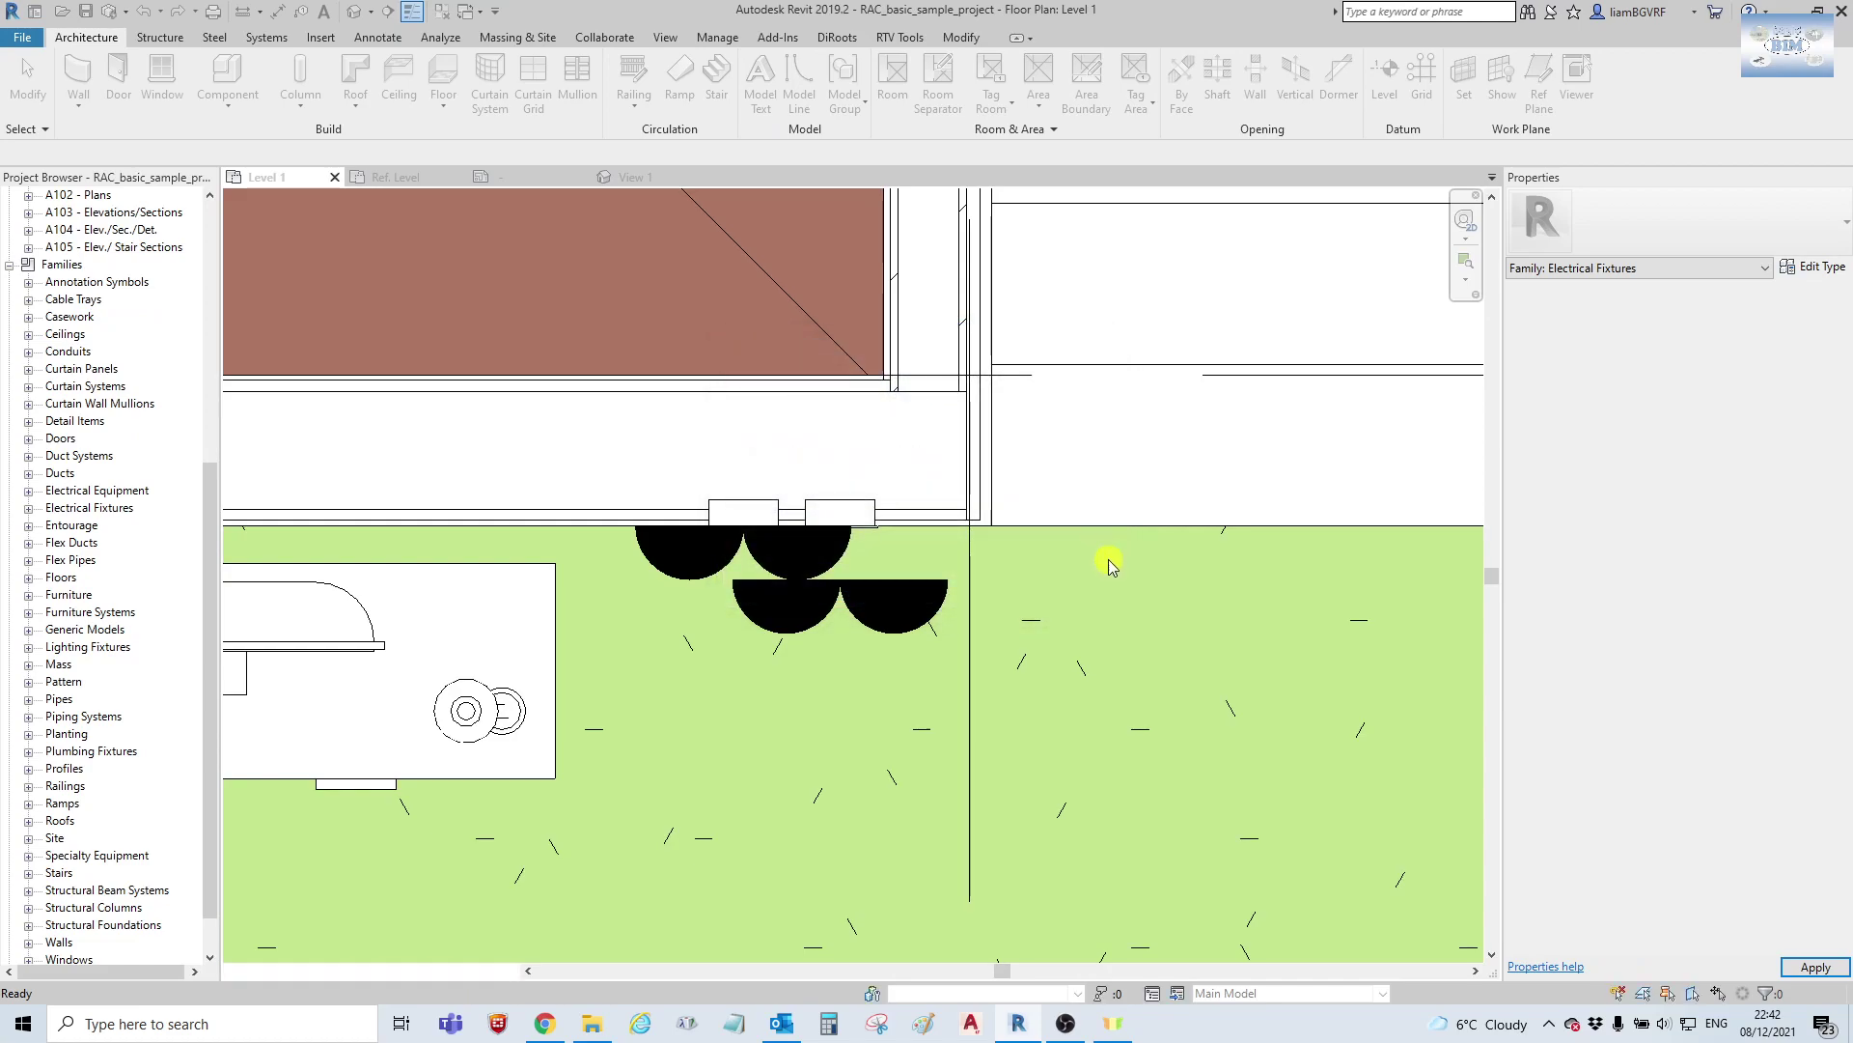
key("Escape")
scroll(736, 499, "up", 2)
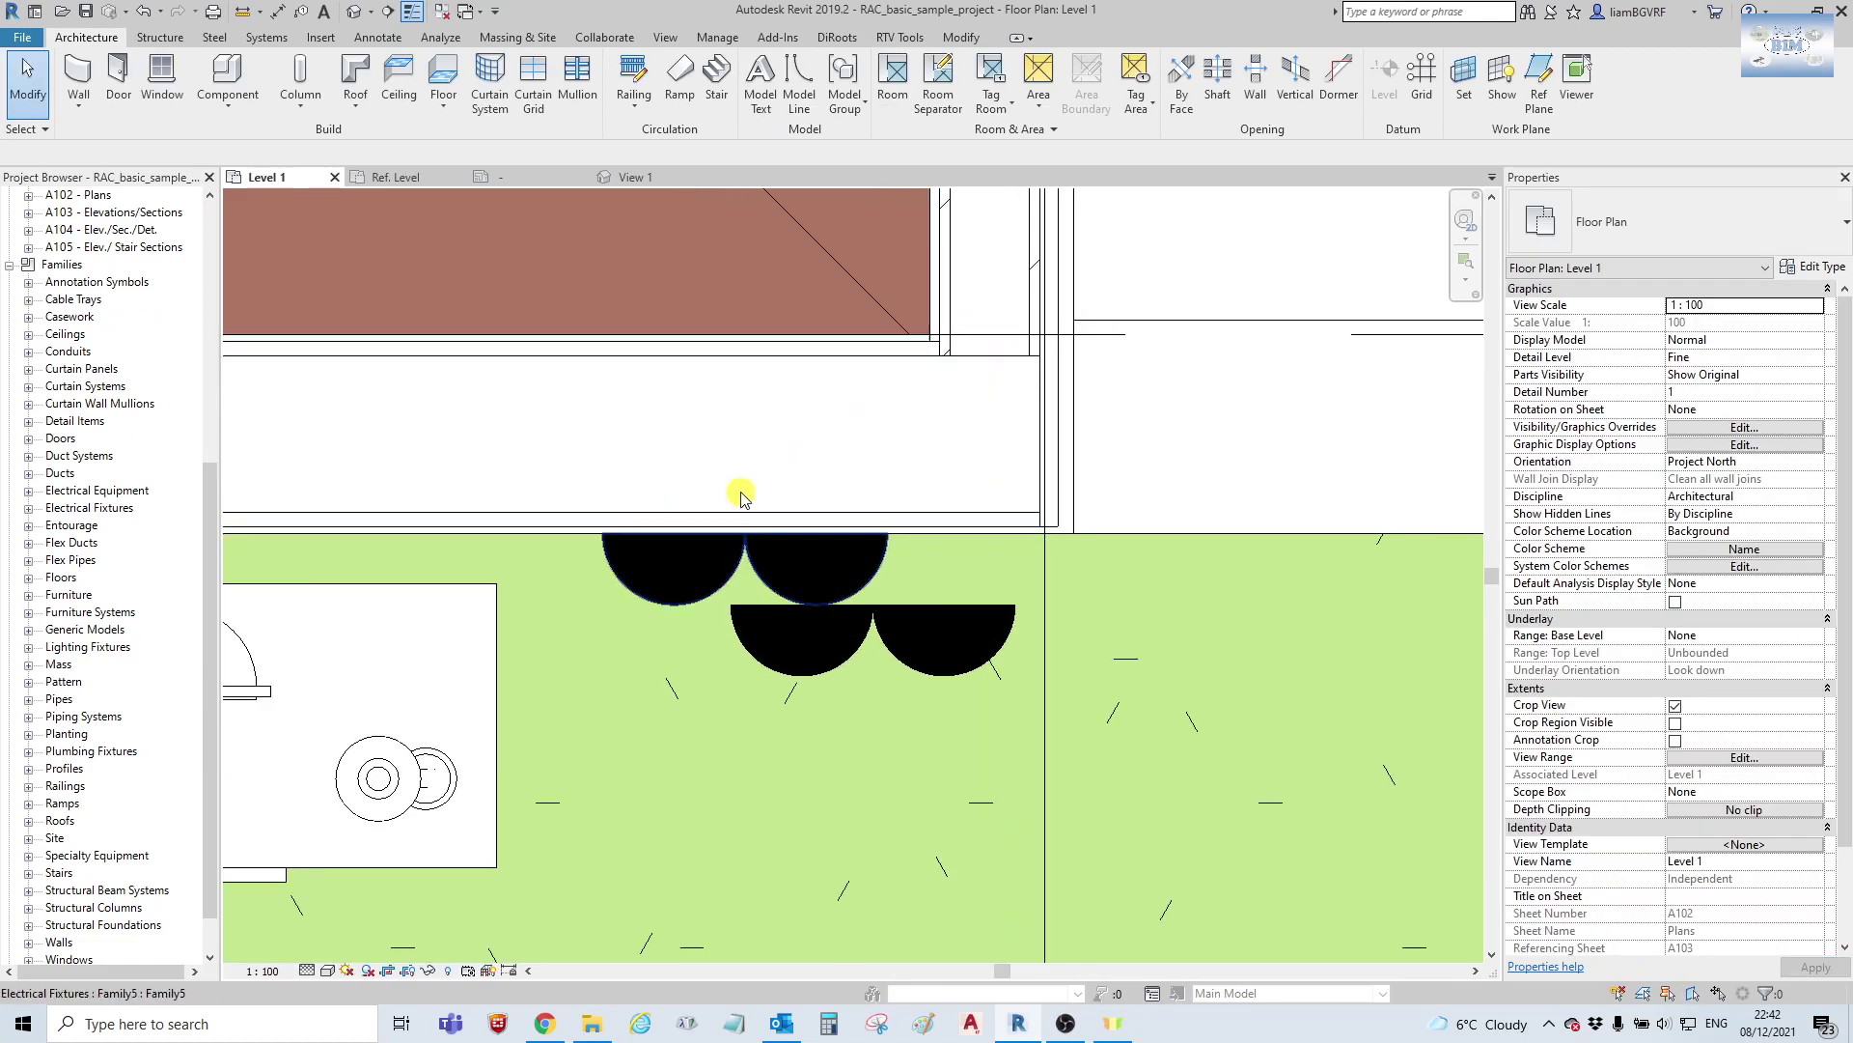
scroll(932, 515, "down", 3)
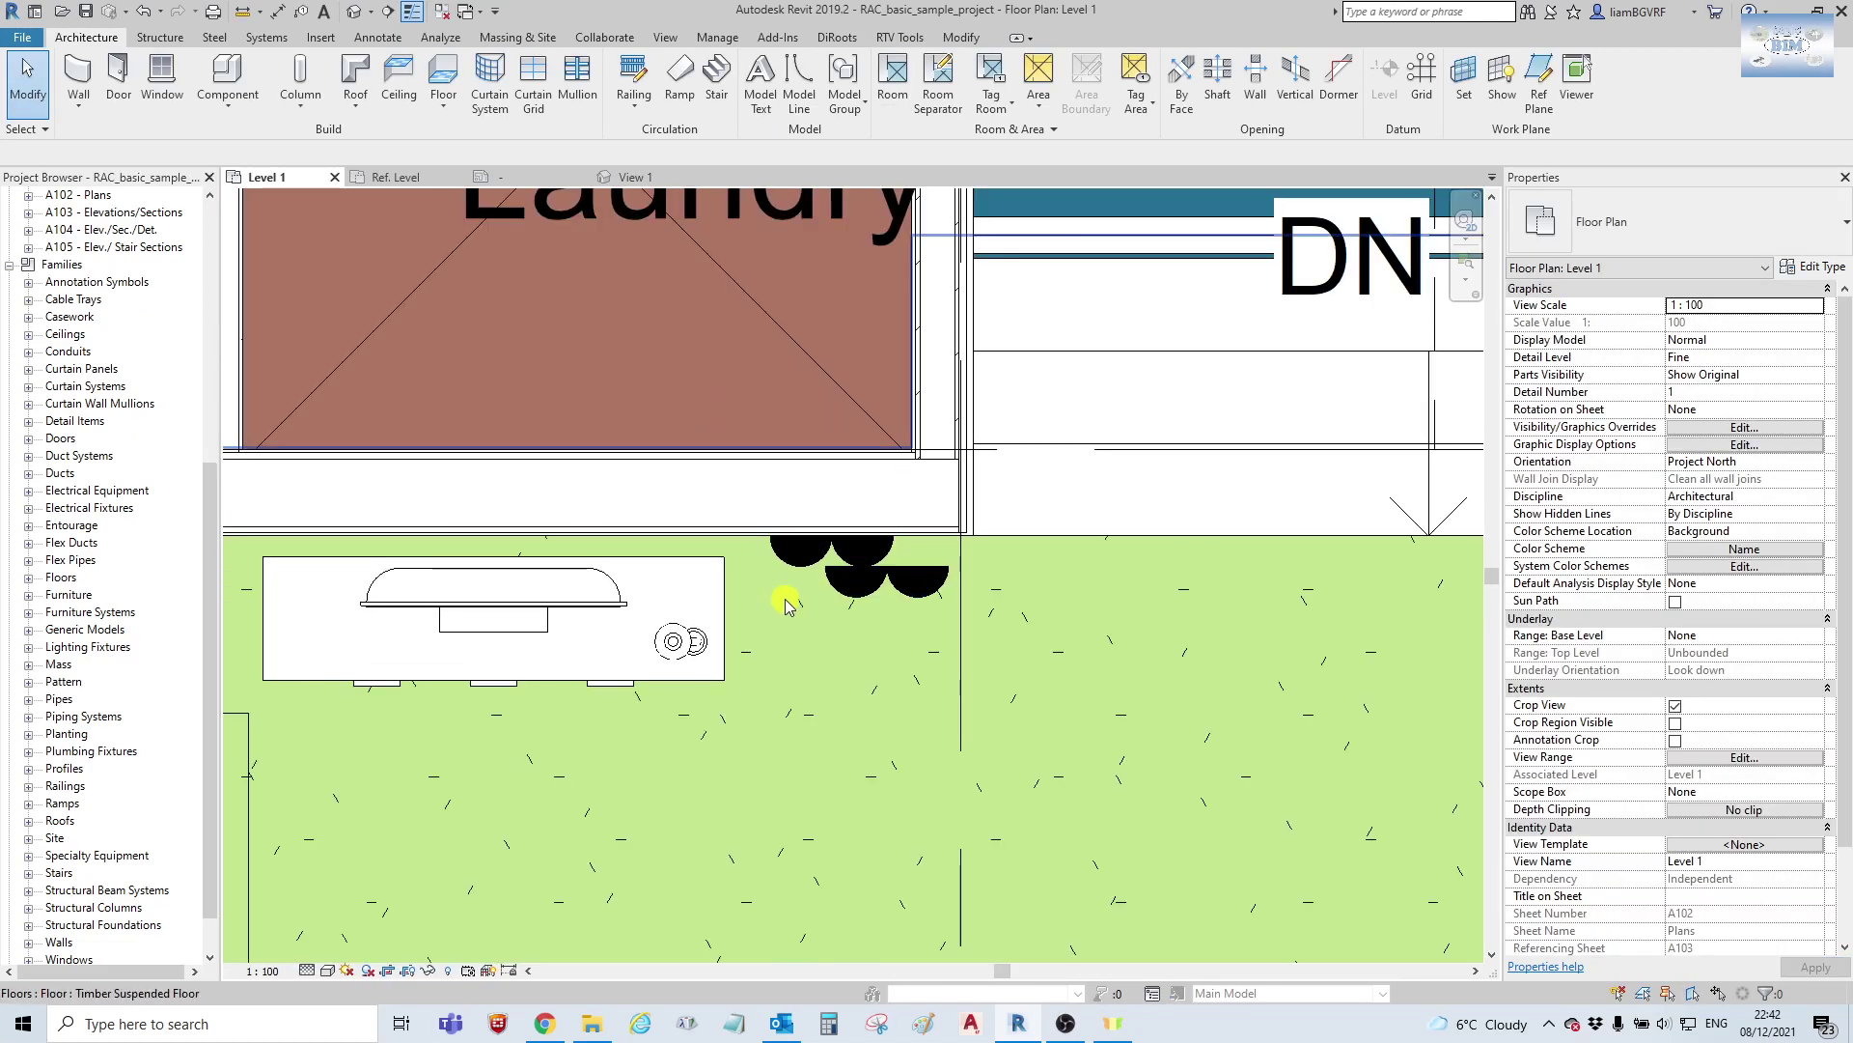
Select both wall fixtures in the Level 1 plan and isolate them in 3D with a selection box.
left_click(803, 565)
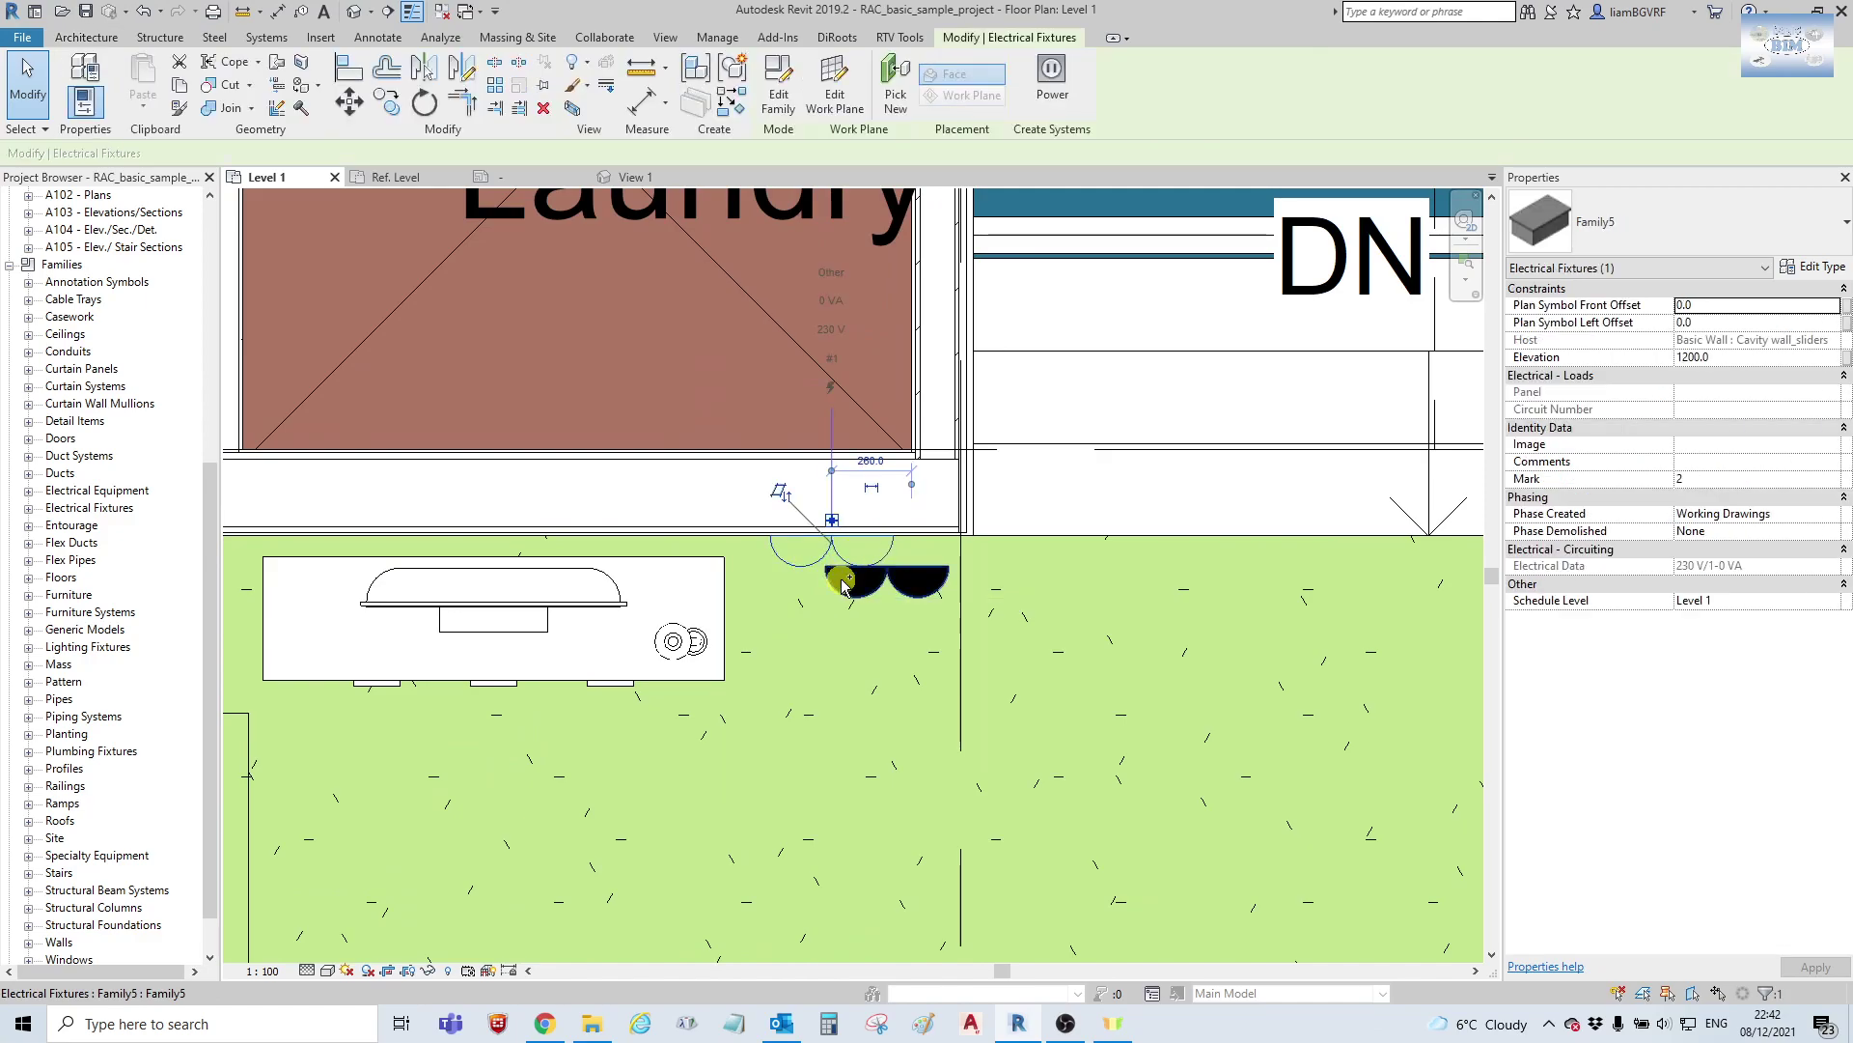
left_click_drag(877, 586, 825, 556)
scroll(910, 579, "down", 1)
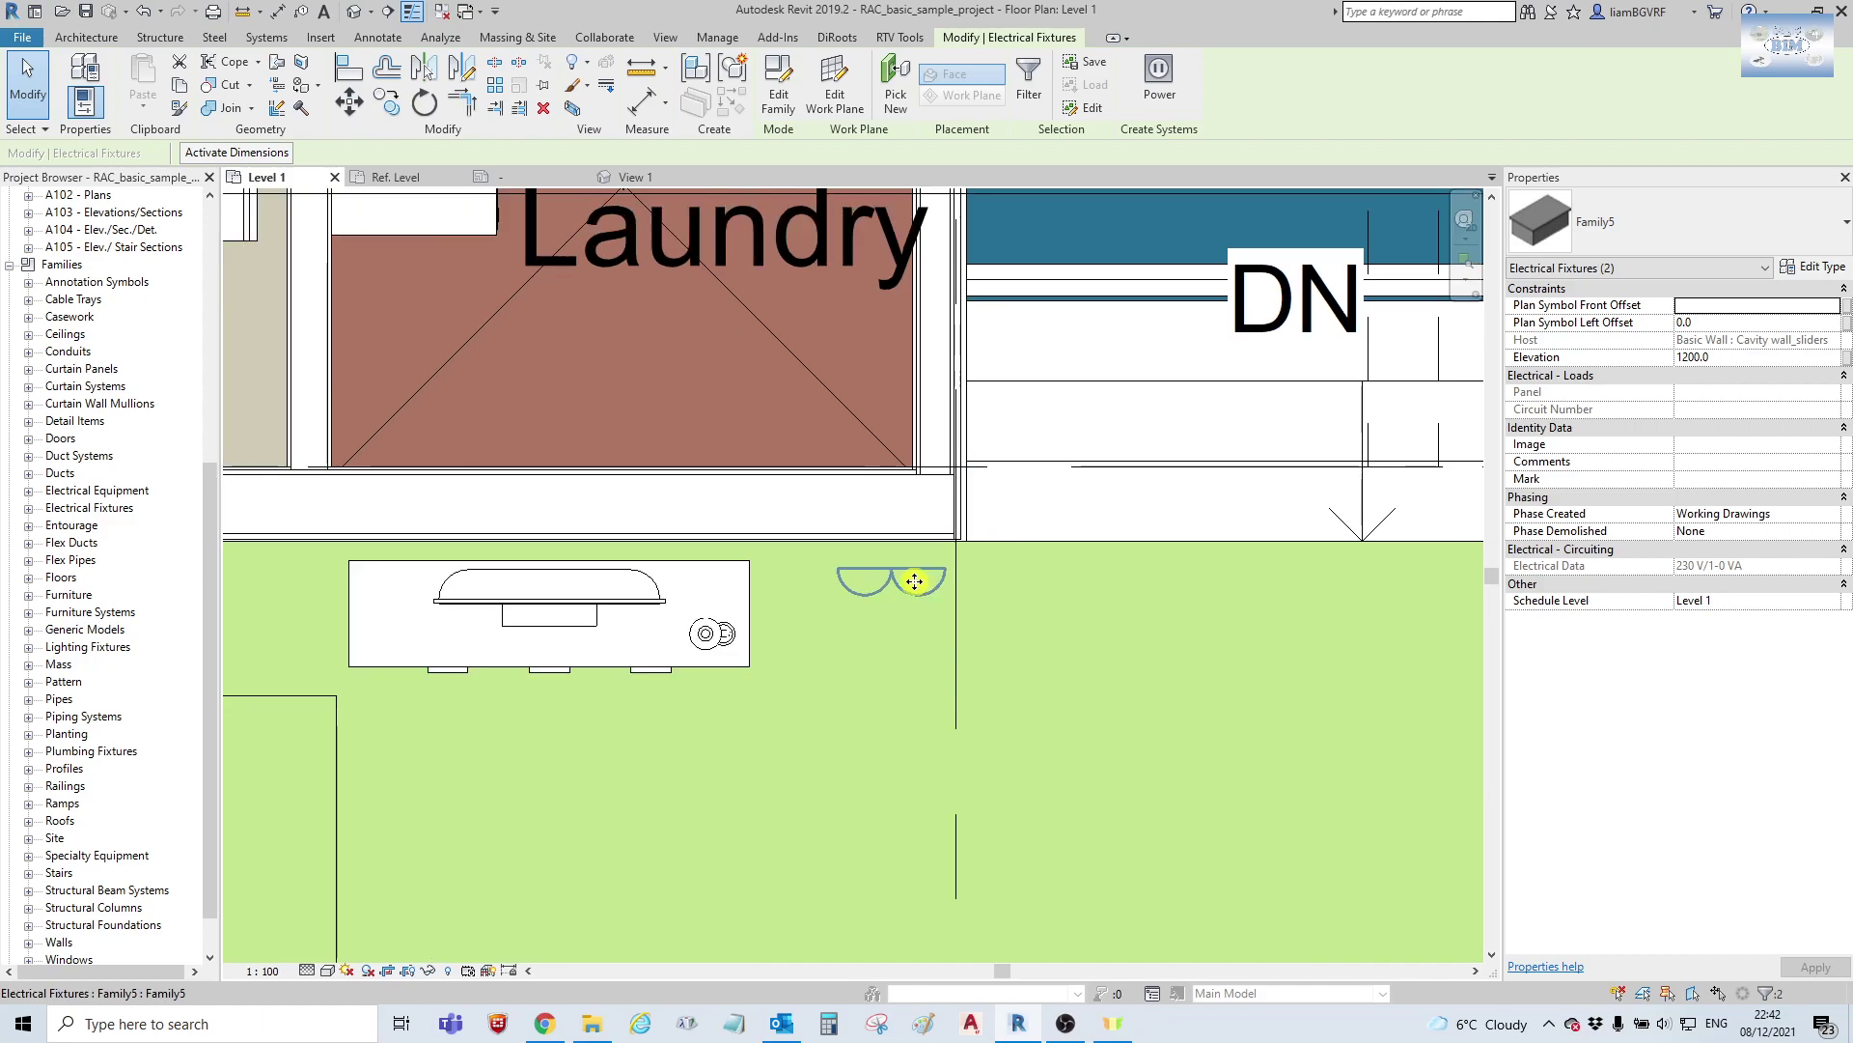
left_click(576, 110)
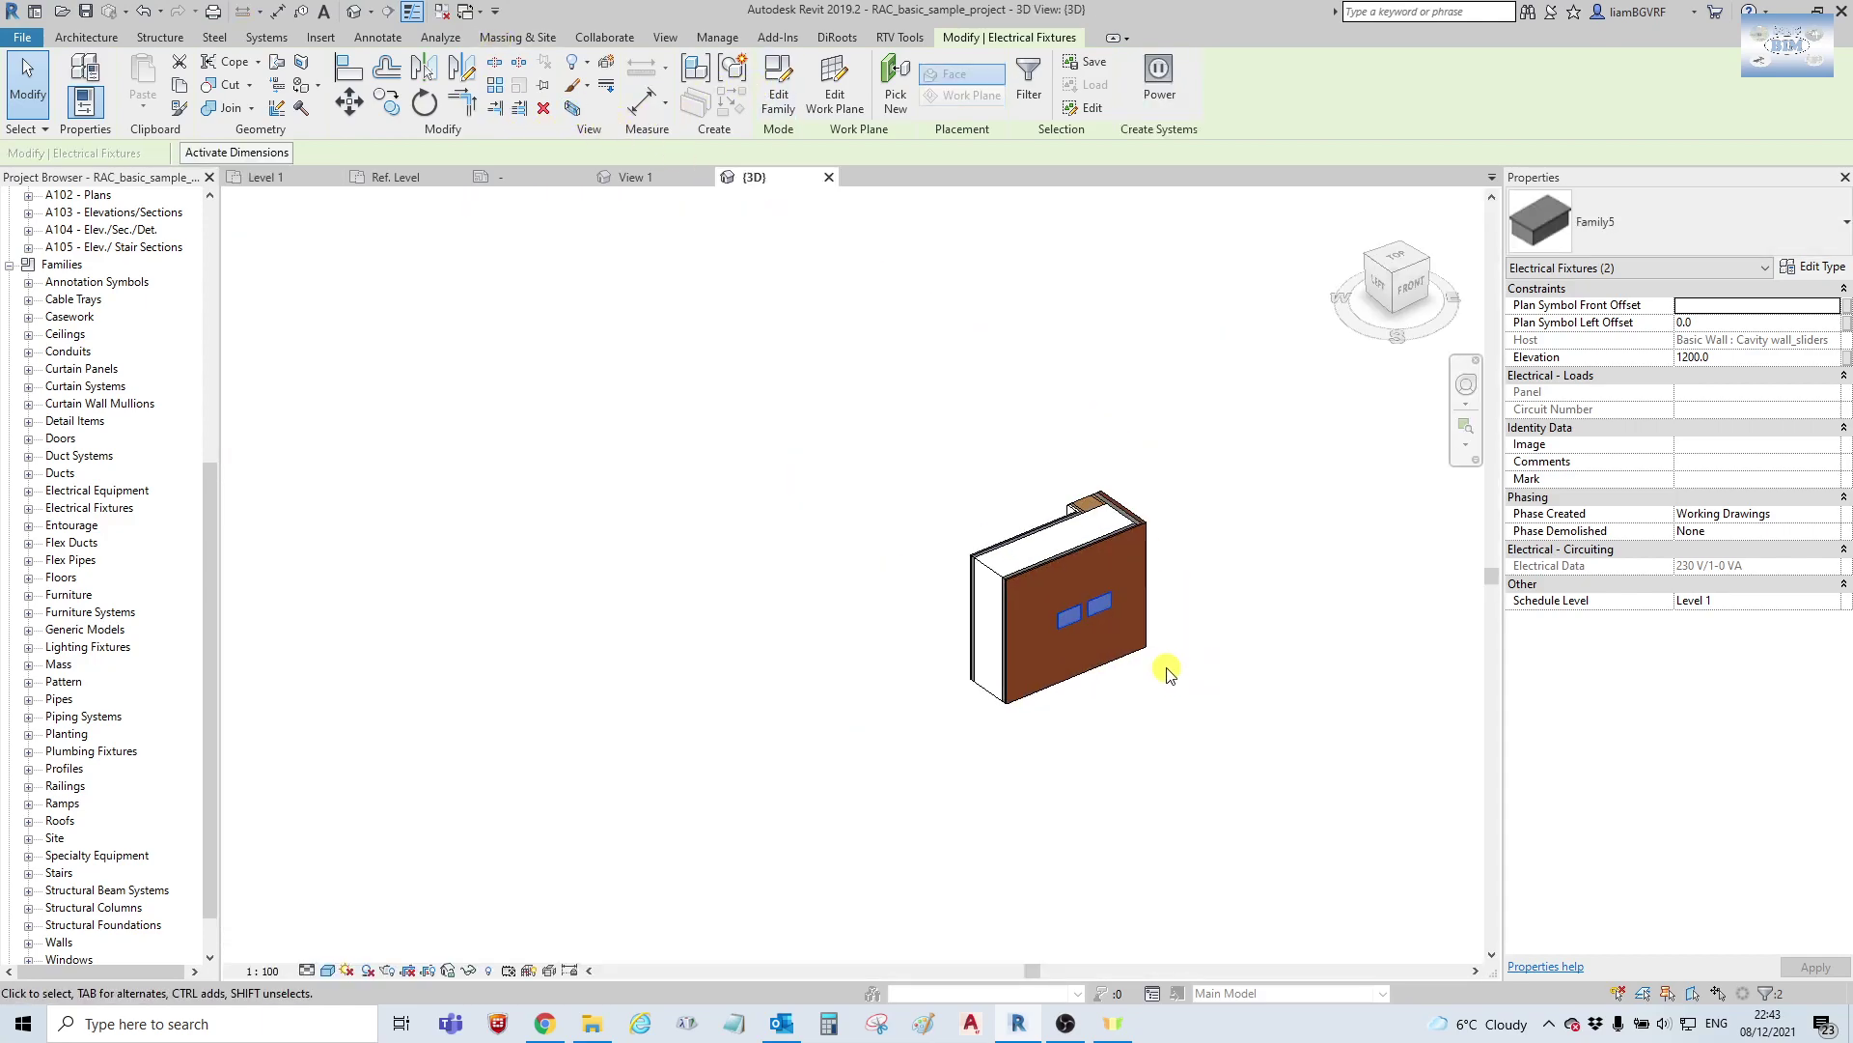